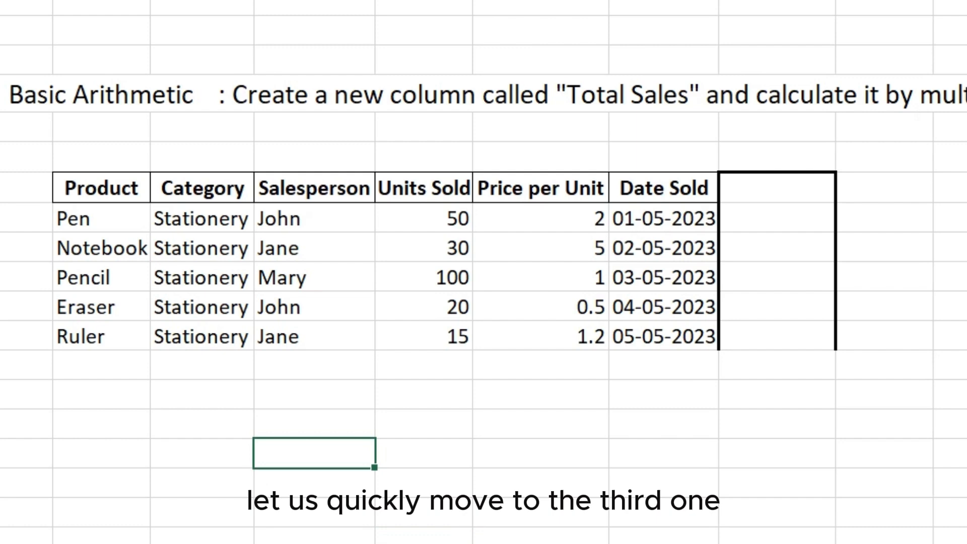
Step: Enter the header "Totl Sales" in the empty bordered column beside Date Sold on the Q 3 sheet
left_click(416, 507)
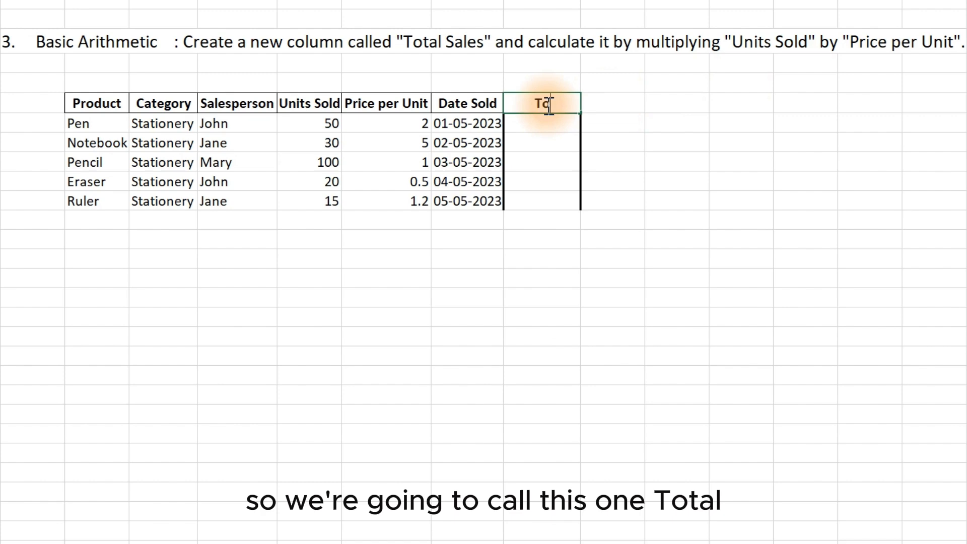
type("tal")
type(" Sa")
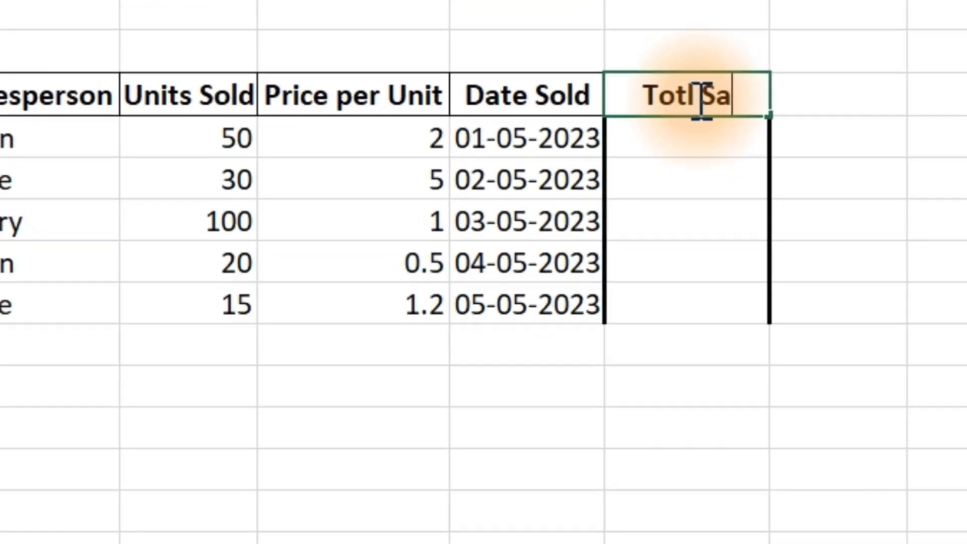
type("les")
key("Return")
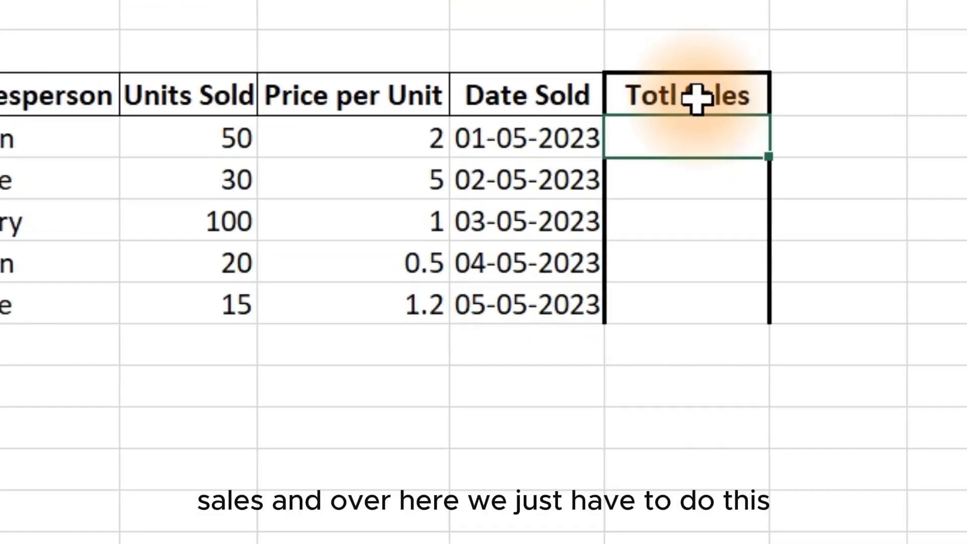
Step: Calculate each product's total sales with the formula =F8*G8 in I8 and fill it down to I12
left_click(222, 140)
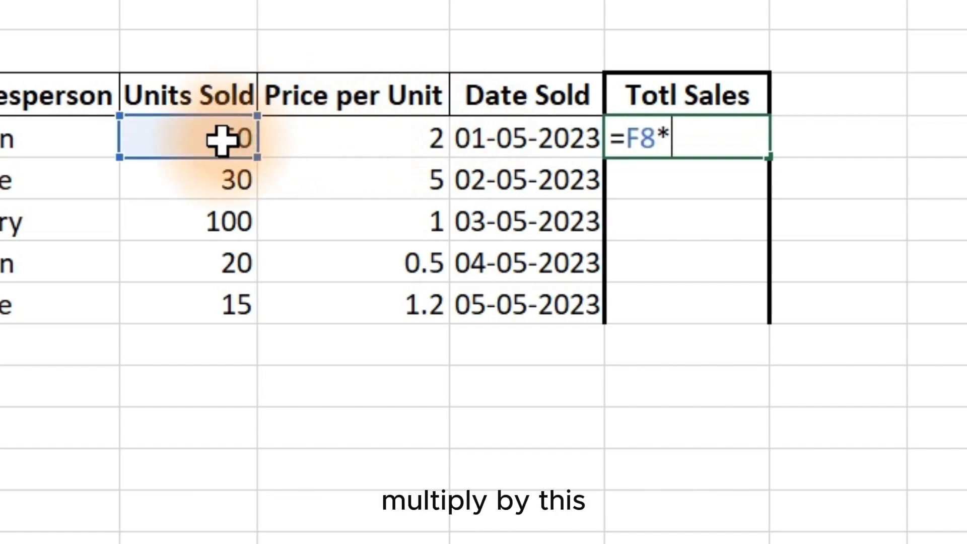
left_click(336, 147)
key("Return")
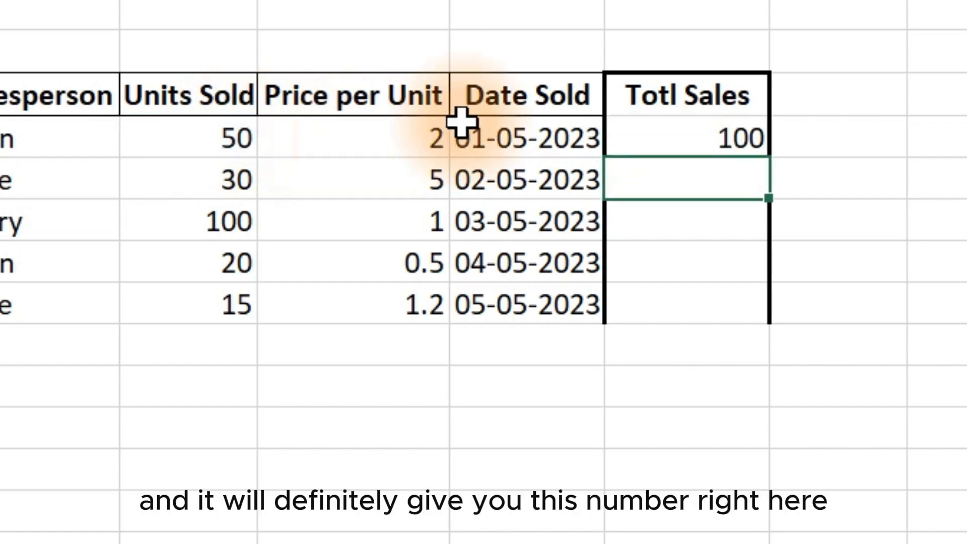
left_click(639, 133)
double_click(769, 156)
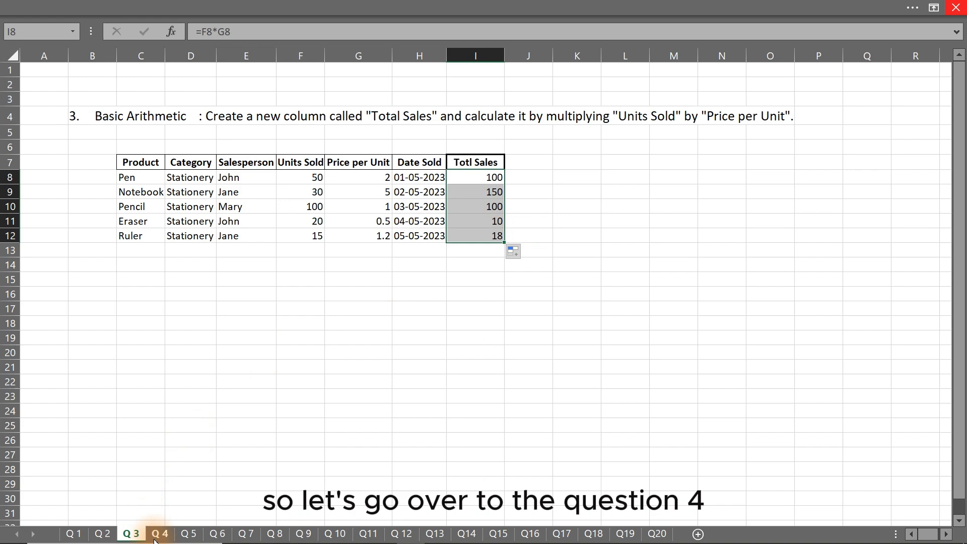
Step: Go to the Q 4 sheet and turn on header filters for its sales dataset
left_click(157, 535)
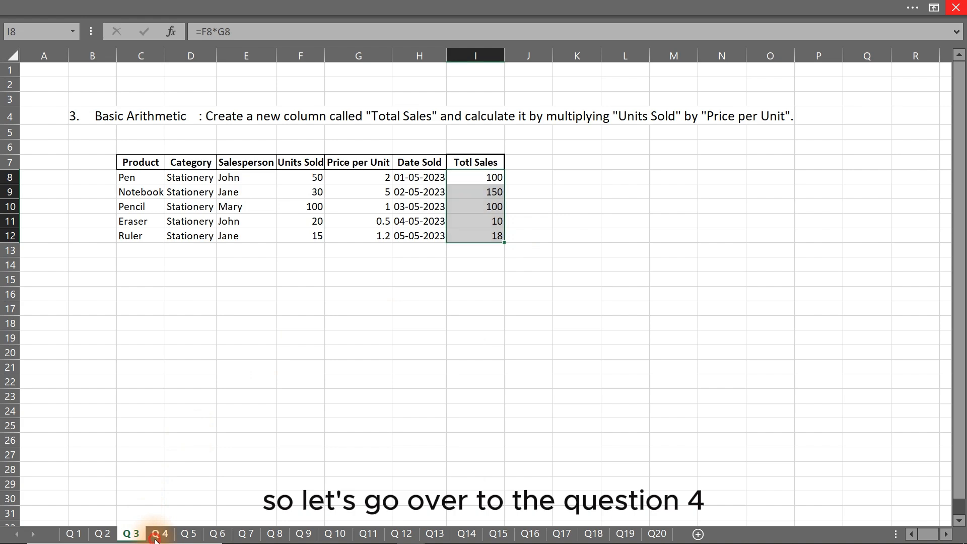
left_click(180, 372)
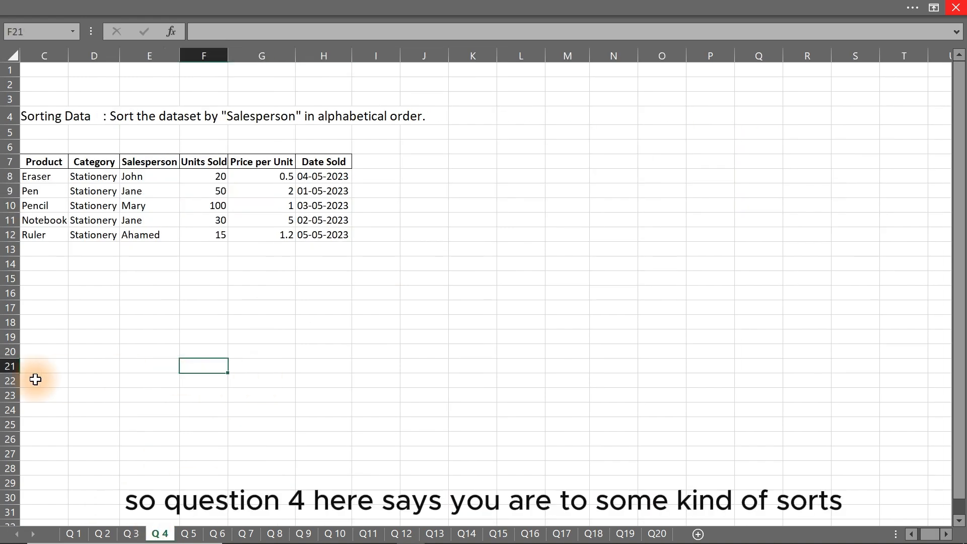
left_click_drag(35, 379, 1, 374)
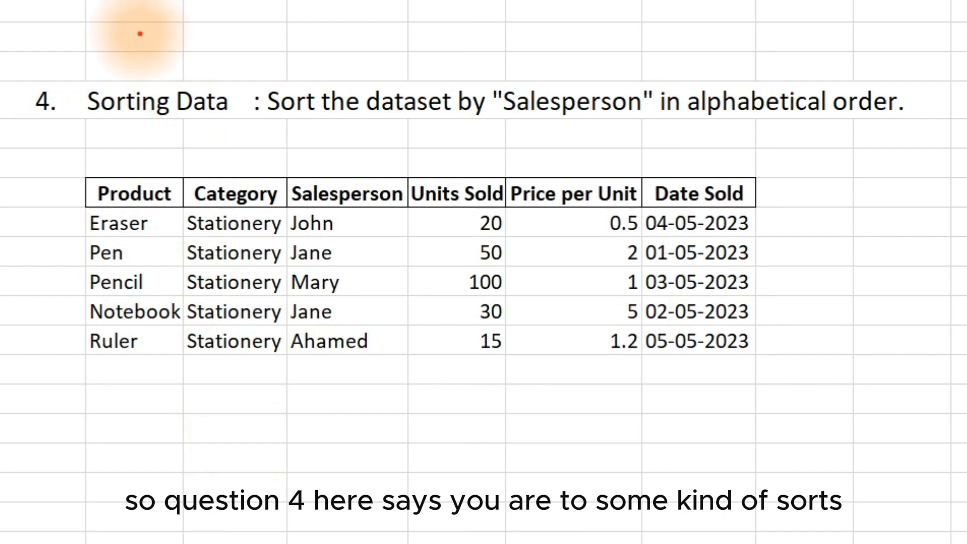
mouse_move(221, 62)
left_mouse_down()
mouse_move(592, 135)
mouse_move(963, 135)
left_mouse_up()
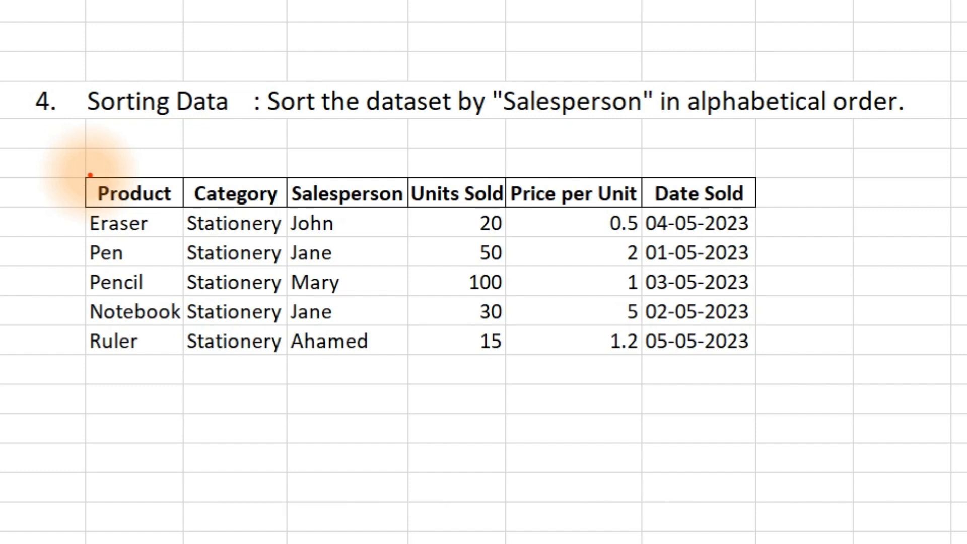
mouse_move(63, 158)
left_mouse_down()
mouse_move(709, 359)
mouse_move(812, 375)
left_mouse_up()
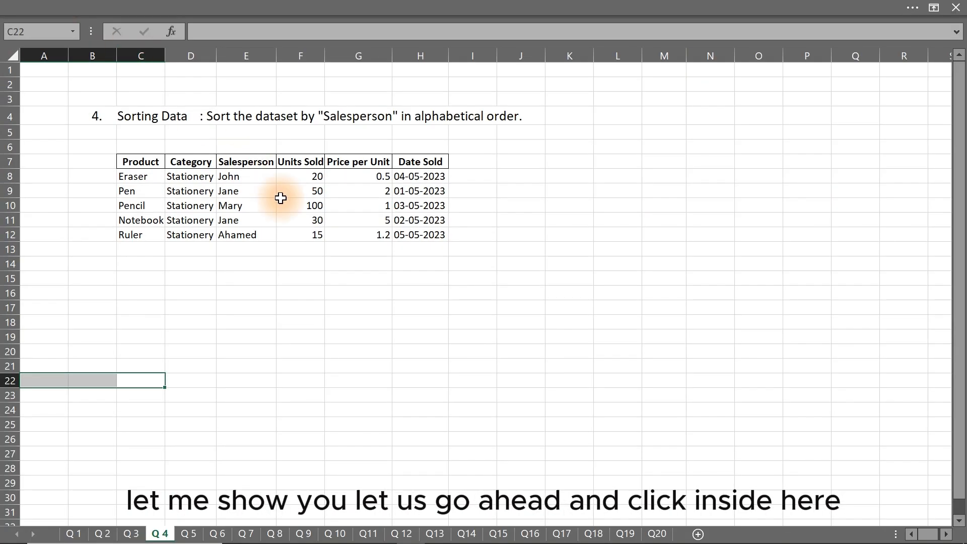
left_click(297, 210)
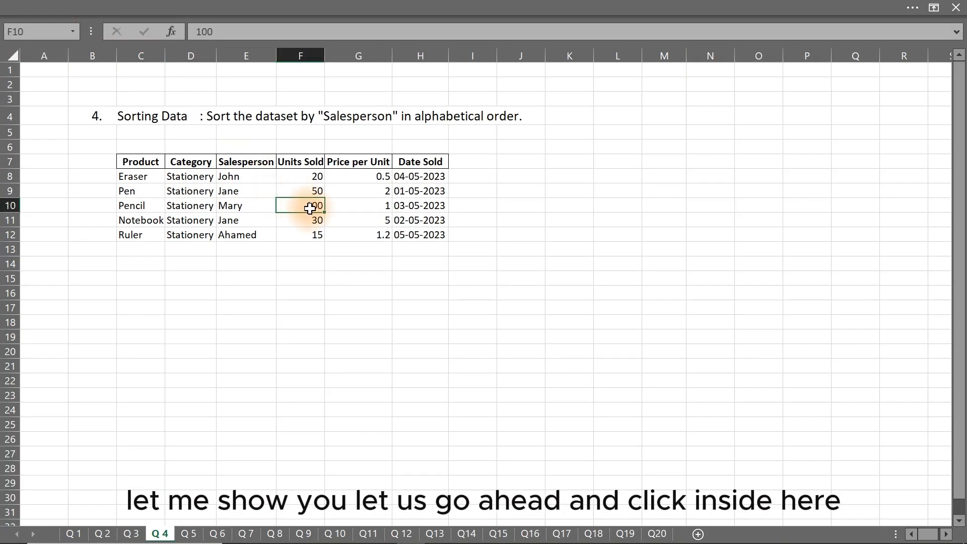
left_click(196, 5)
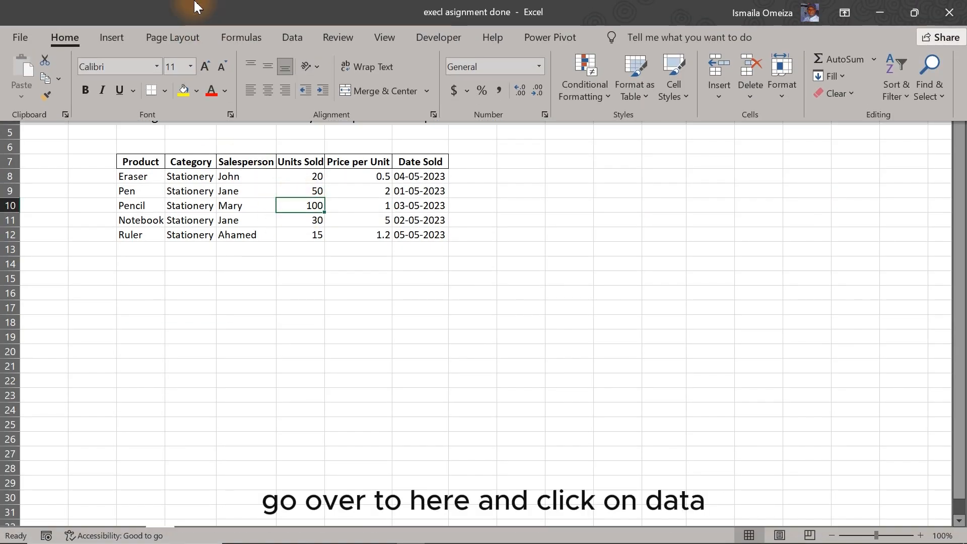
left_click(291, 37)
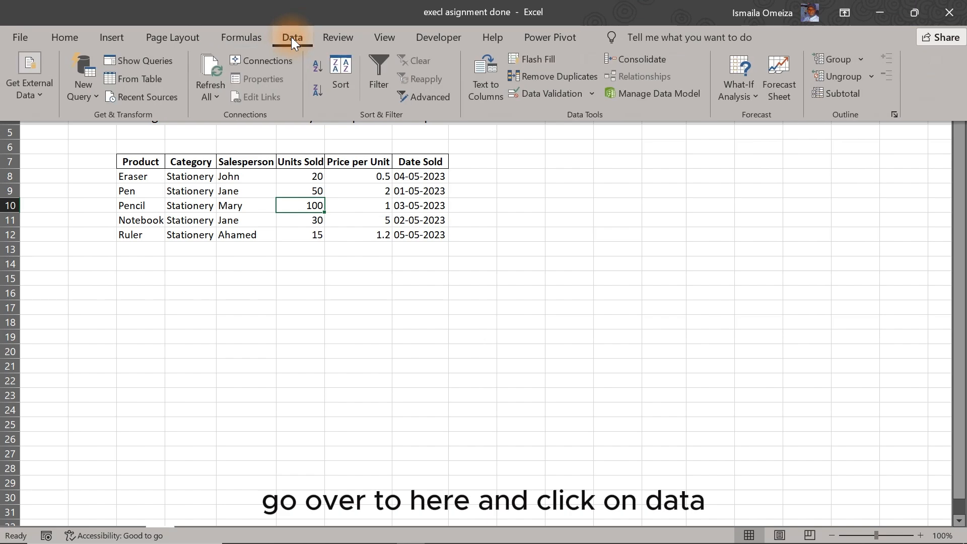
left_click(374, 70)
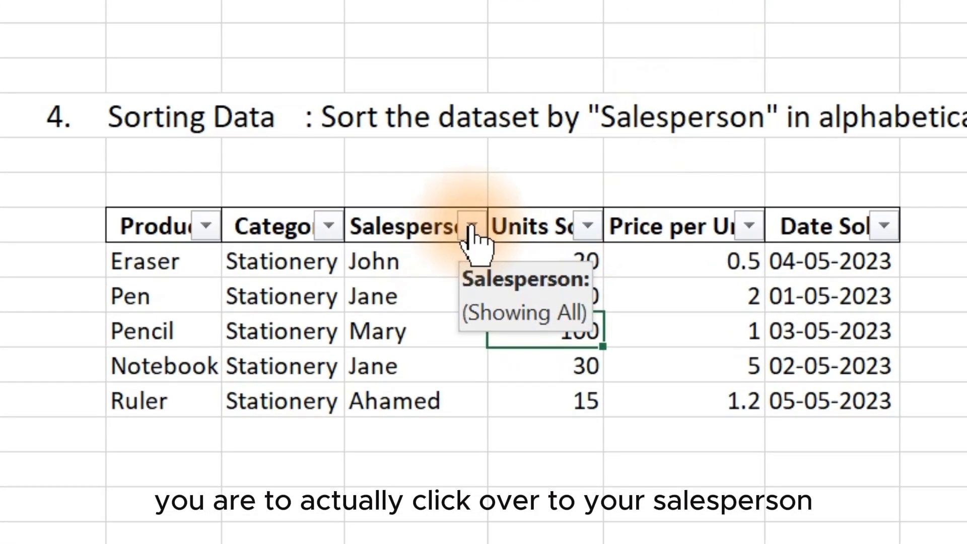
Step: Sort the dataset by Salesperson from A to Z and check the order of the names
left_click(472, 227)
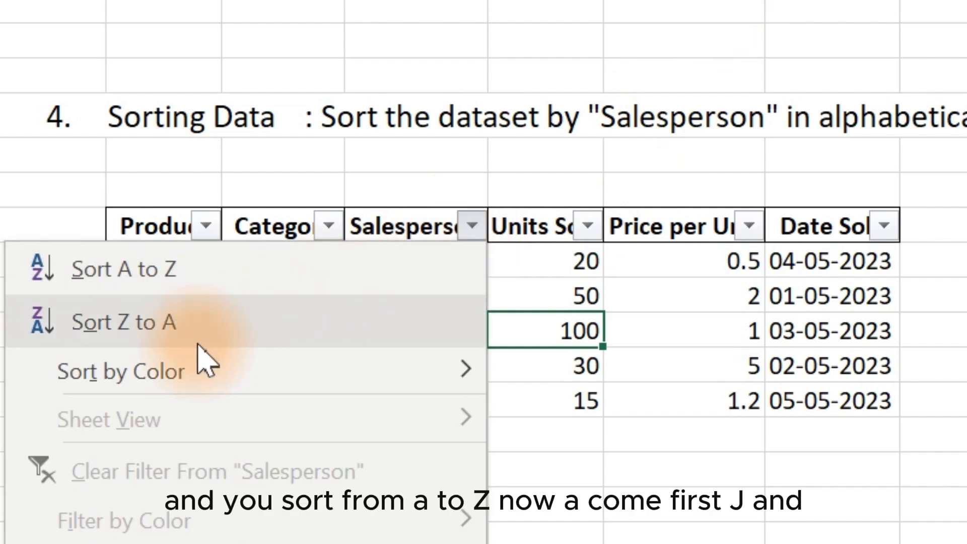
left_click(148, 282)
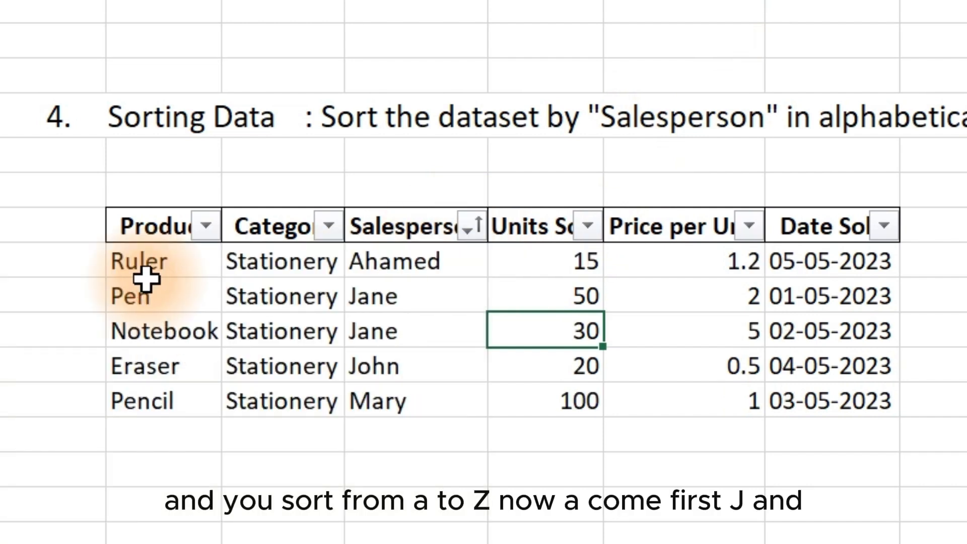
left_click(435, 264)
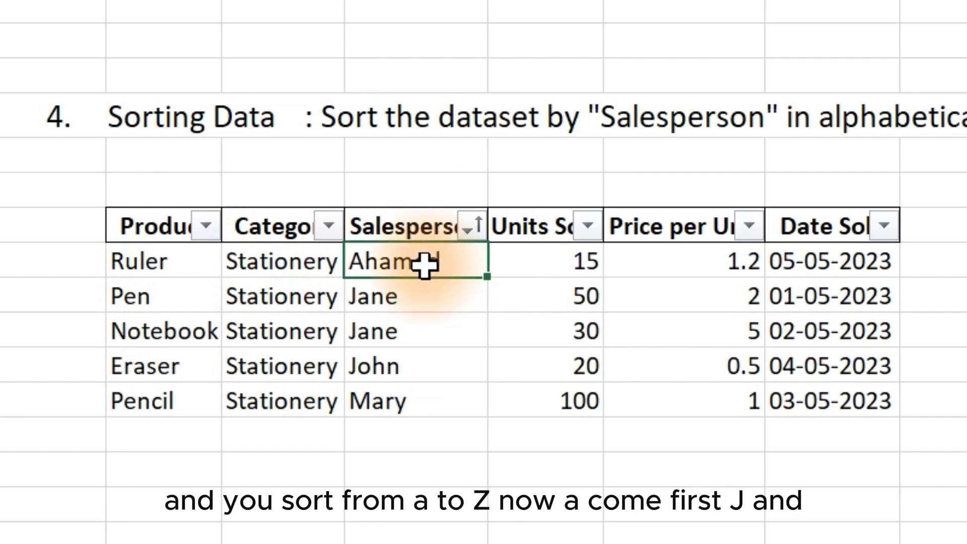
left_click(410, 286)
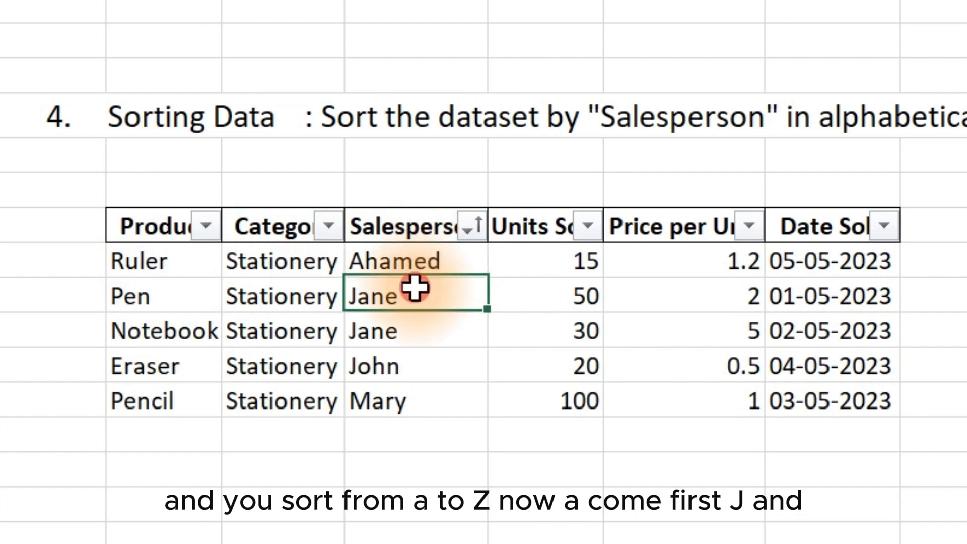
left_click(413, 407)
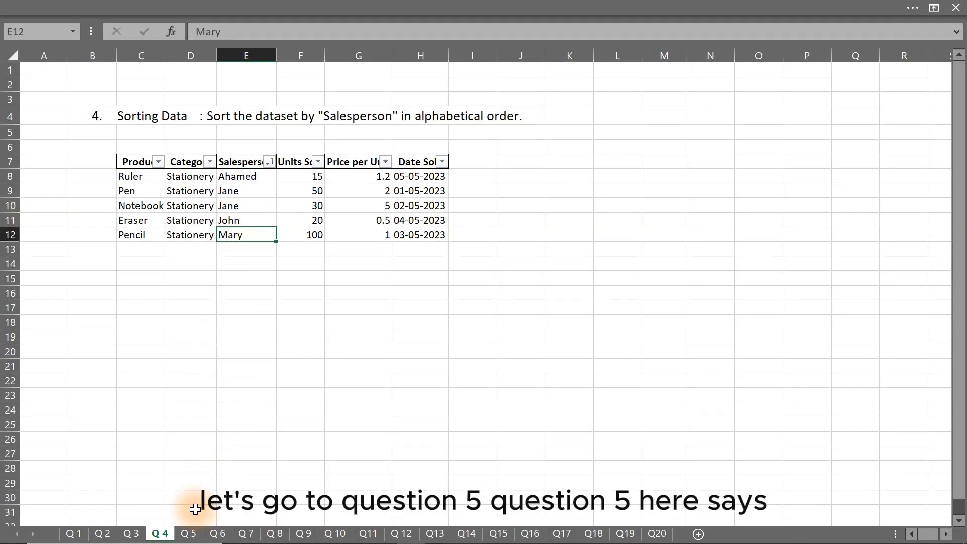
Step: Go to the Q 5 sheet and switch the dataset's header filters off and back on
left_click(196, 534)
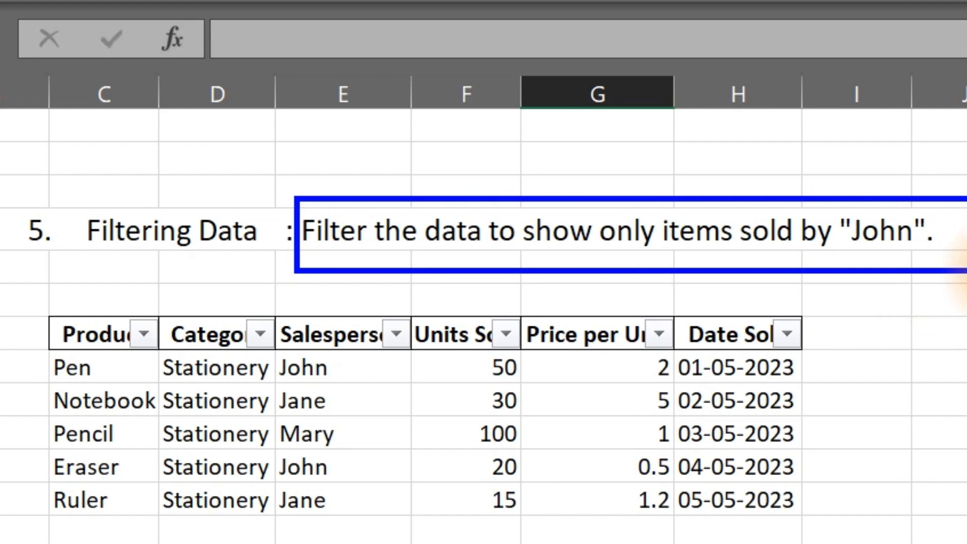
left_click(261, 396)
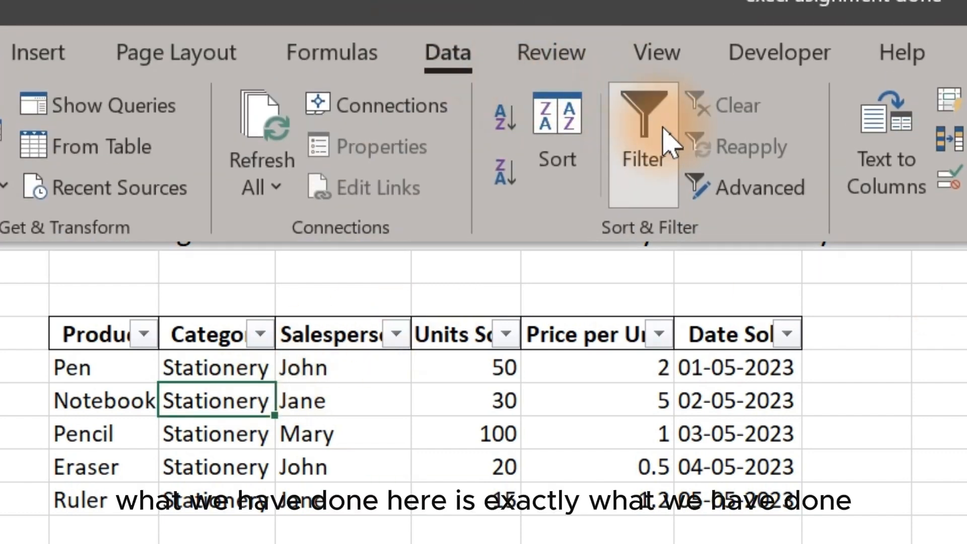
left_click(660, 128)
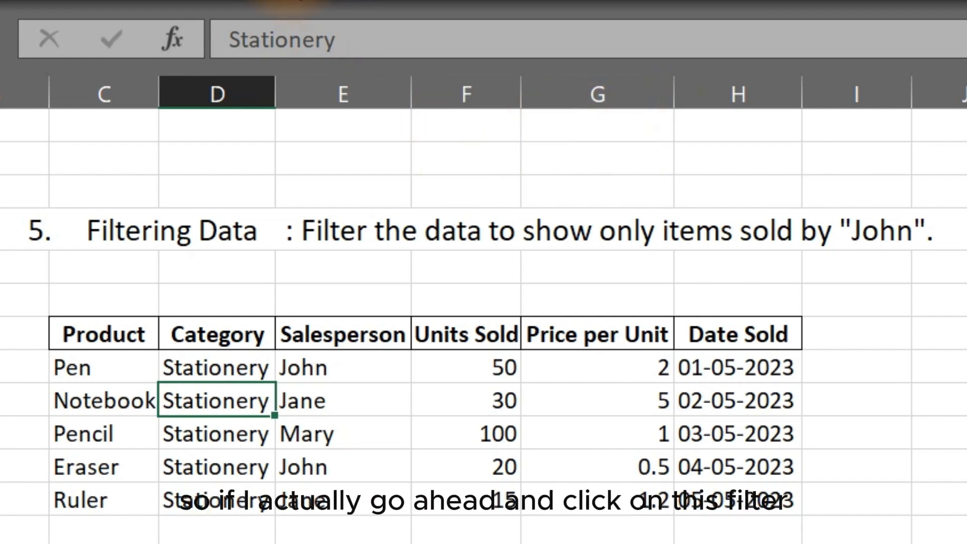
left_click(529, 6)
left_click(637, 114)
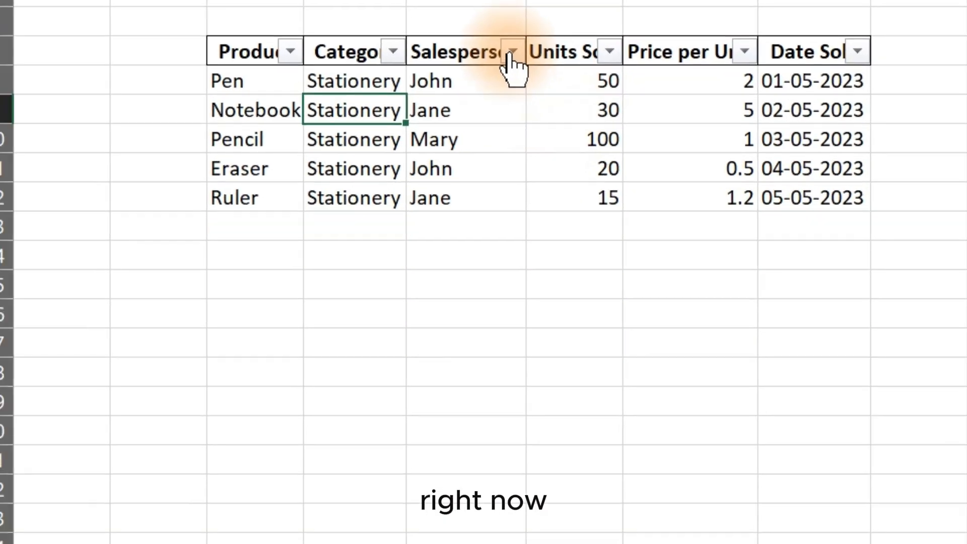
Step: Filter the Salesperson column to show only the person named in the question 5 task
left_click(441, 226)
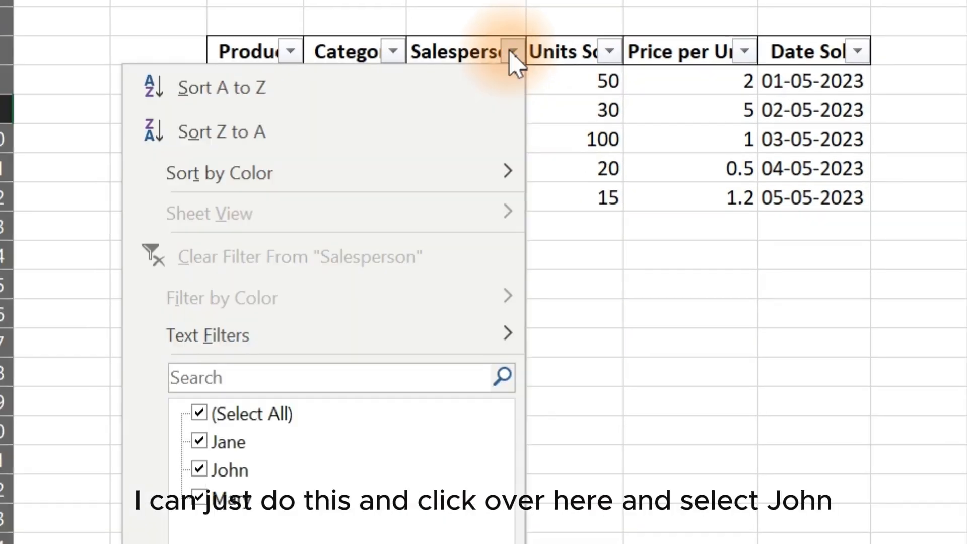
left_click(199, 413)
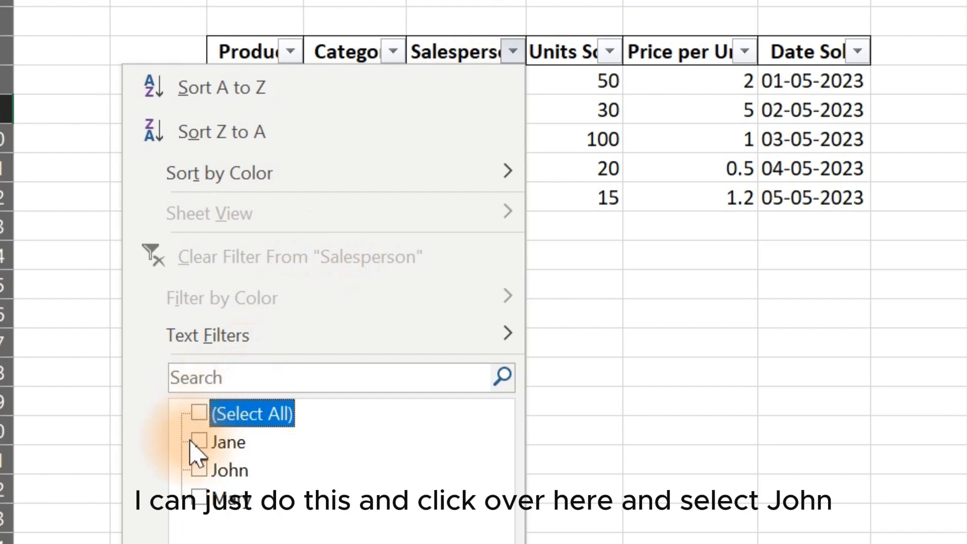
left_click(199, 469)
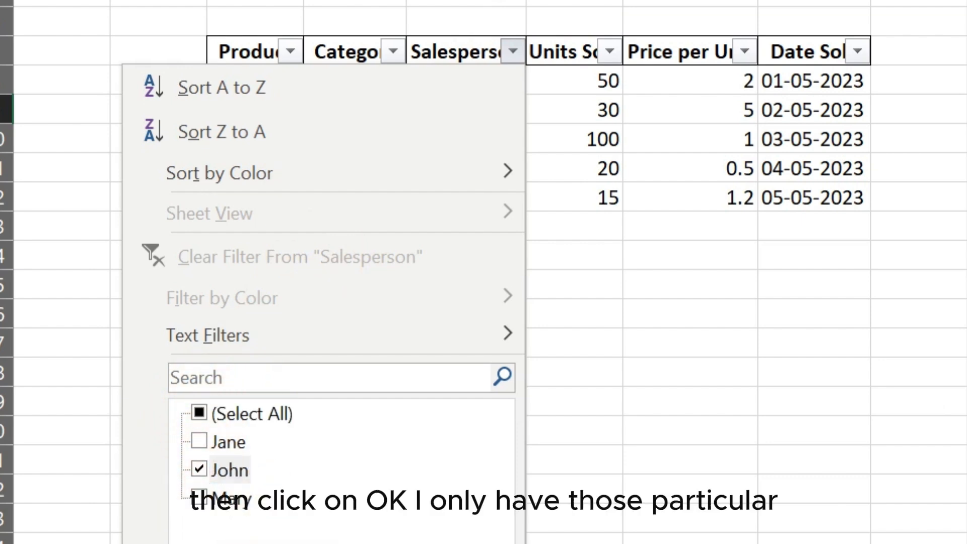
left_click(383, 543)
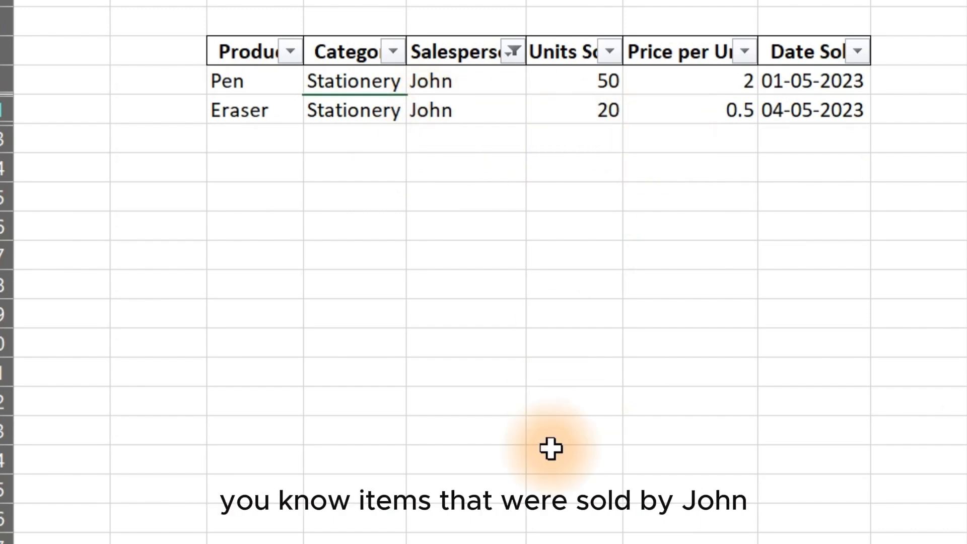
Step: On the Q 6 sheet, create a Greater Than highlight rule for the dataset's Units Sold values with threshold 40
left_click(216, 534)
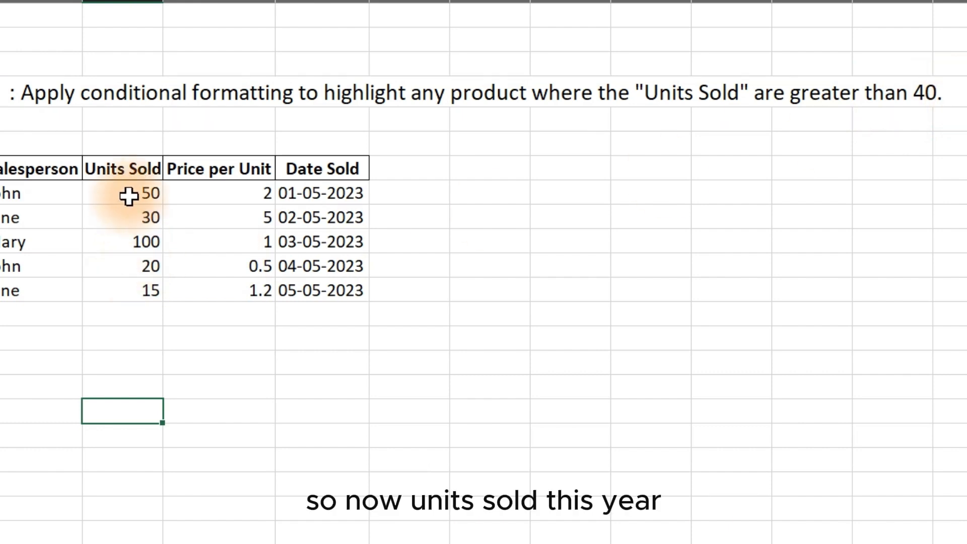
left_click_drag(129, 192, 123, 289)
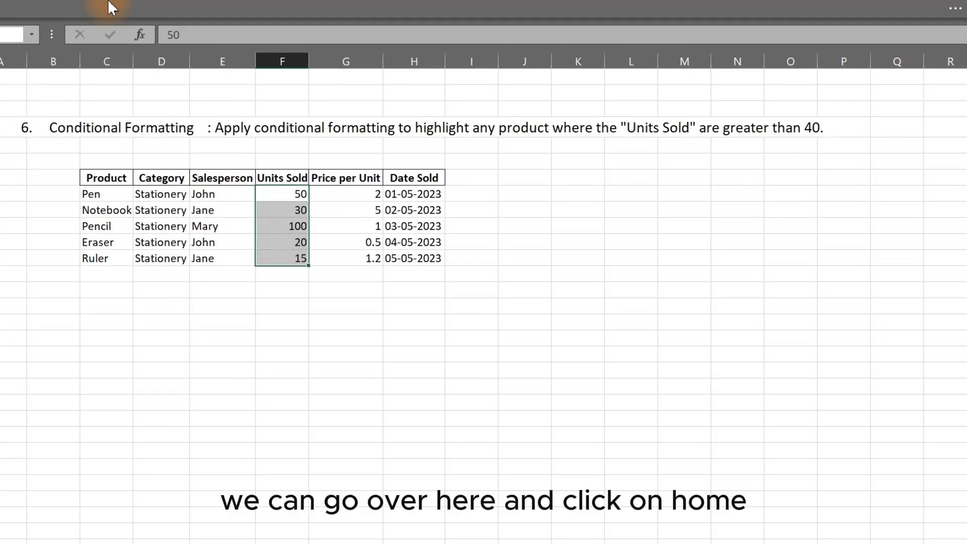
left_click(314, 14)
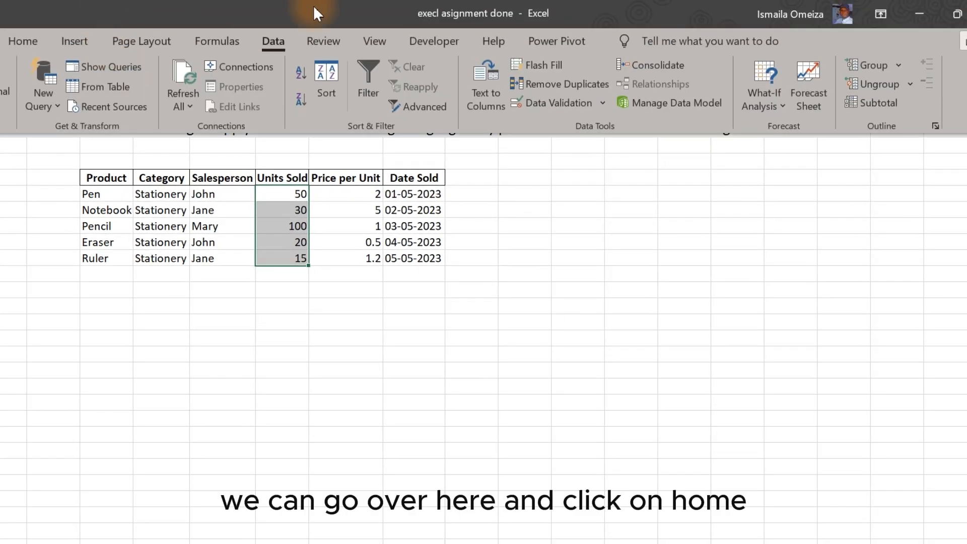
left_click(23, 41)
left_click(619, 109)
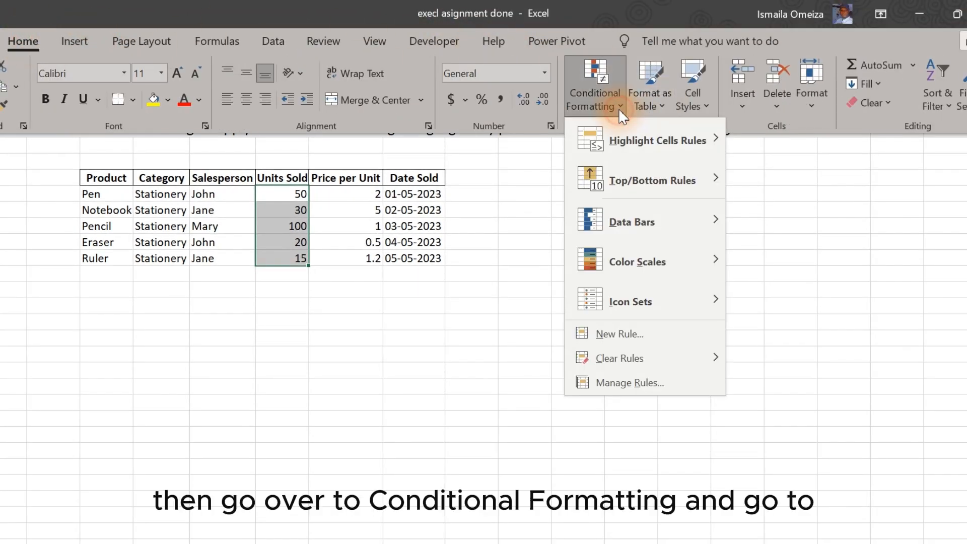
mouse_move(668, 262)
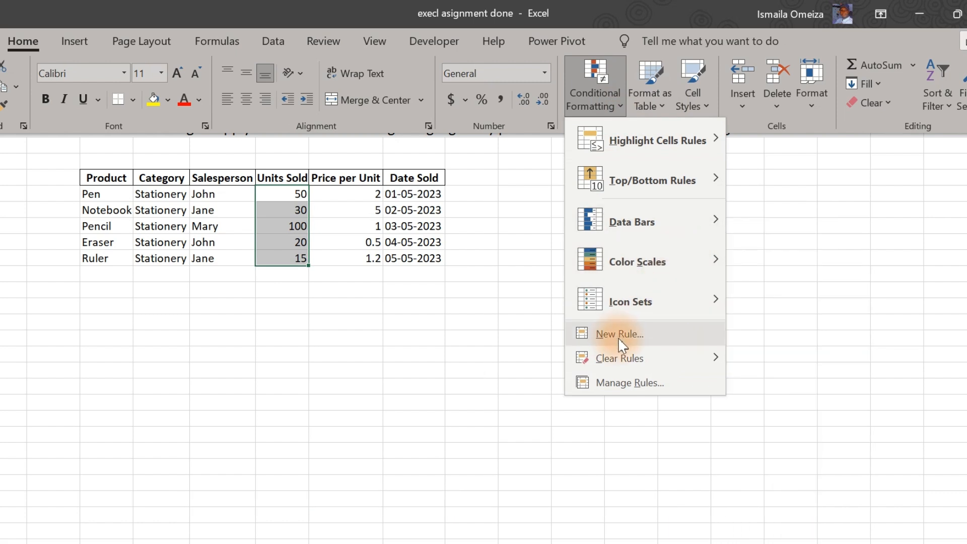
mouse_move(672, 136)
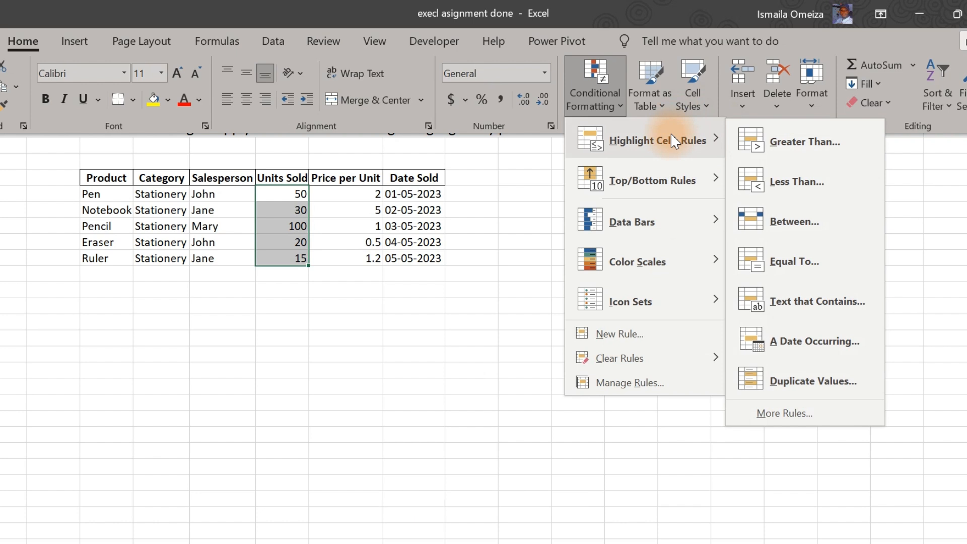
left_click(811, 141)
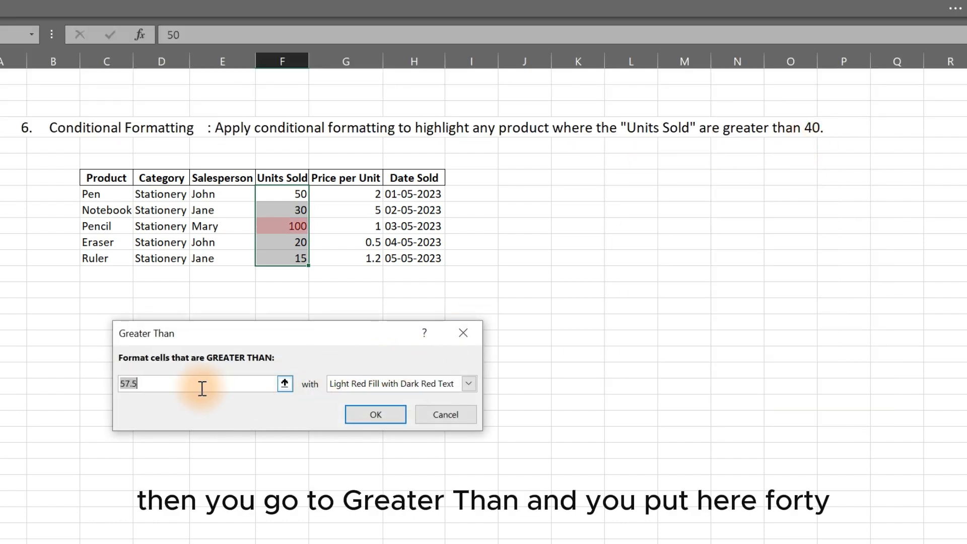
type("40")
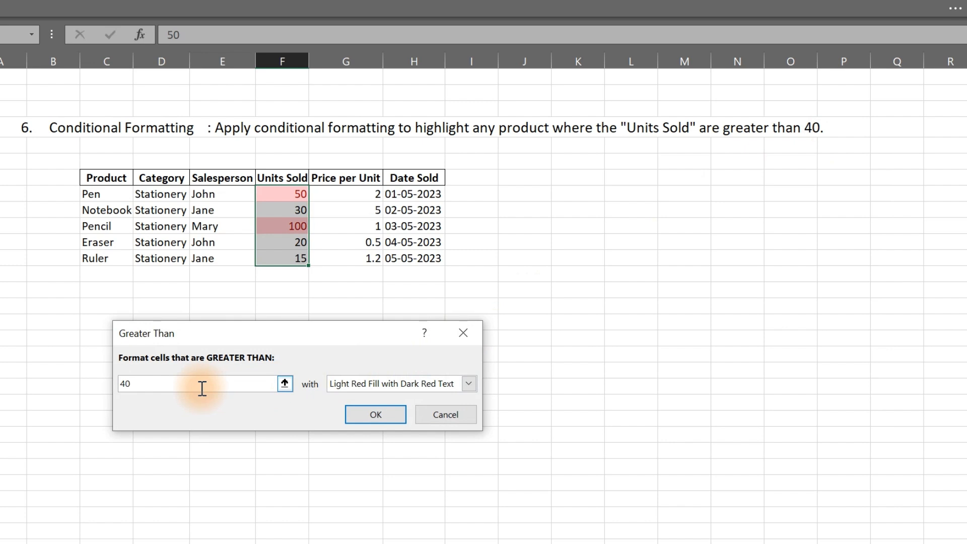
Step: Give the Greater Than rule a custom format with bold light blue font and apply it to the Units Sold values
left_click(465, 384)
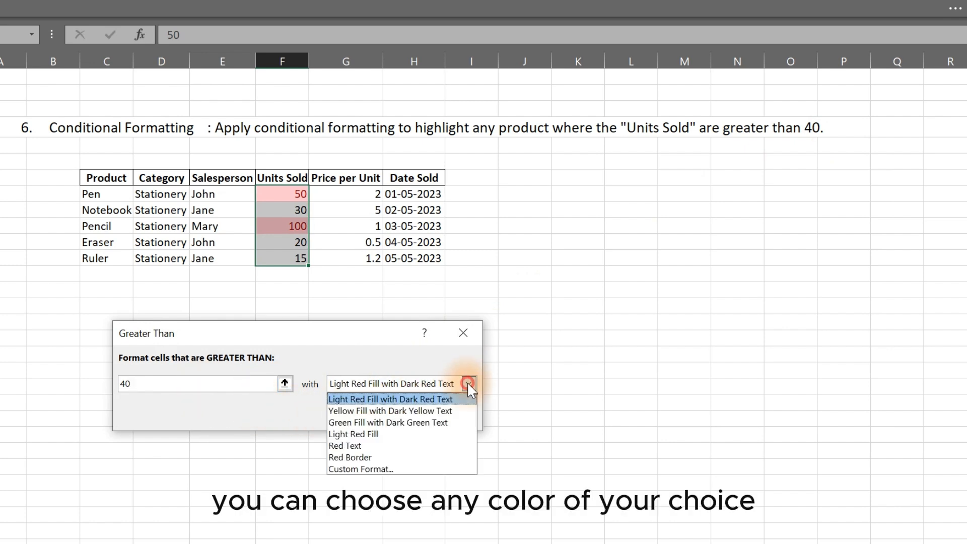
left_click(370, 425)
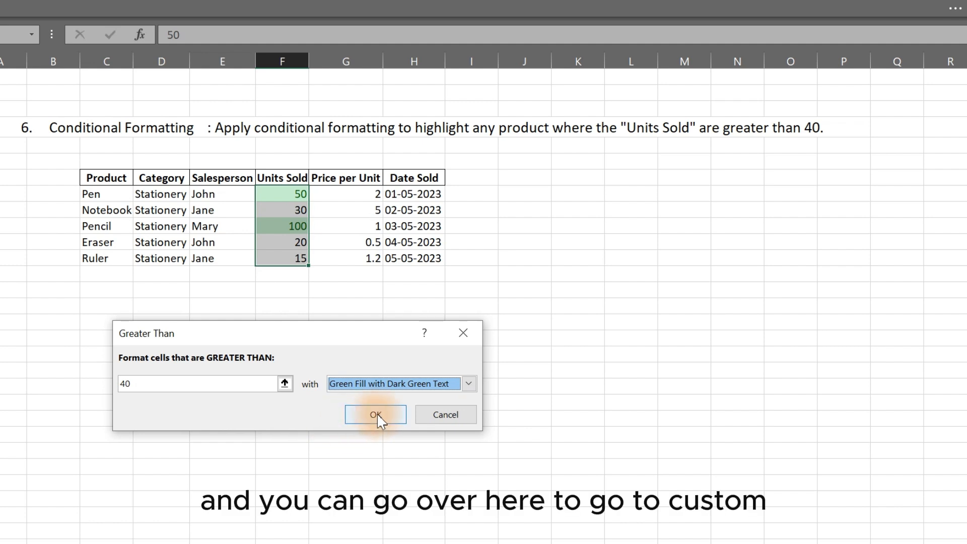
left_click(467, 382)
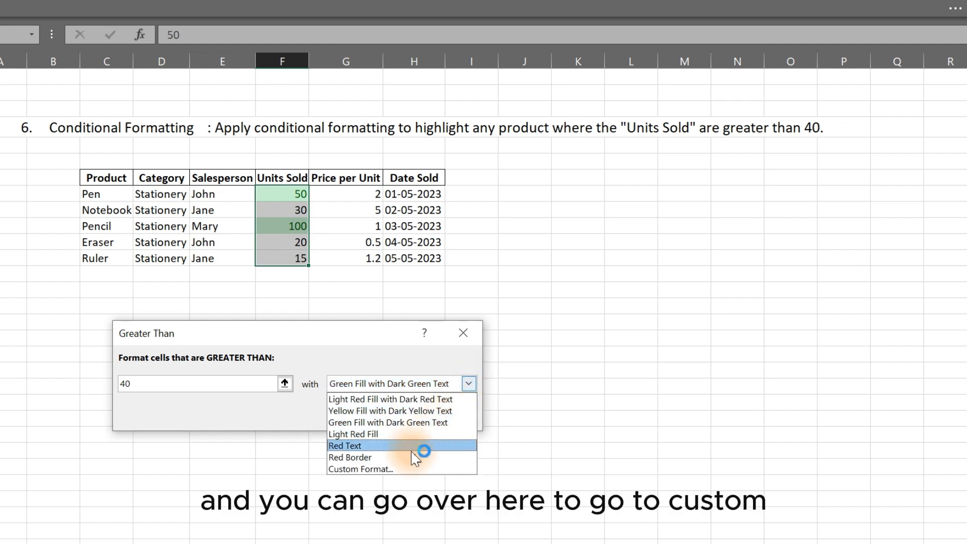
left_click(382, 470)
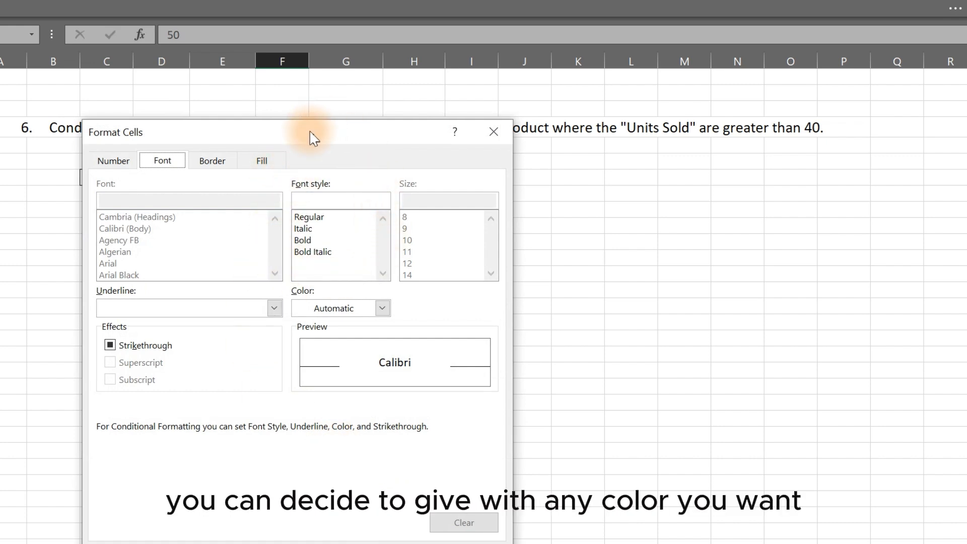
left_click_drag(310, 133, 742, 117)
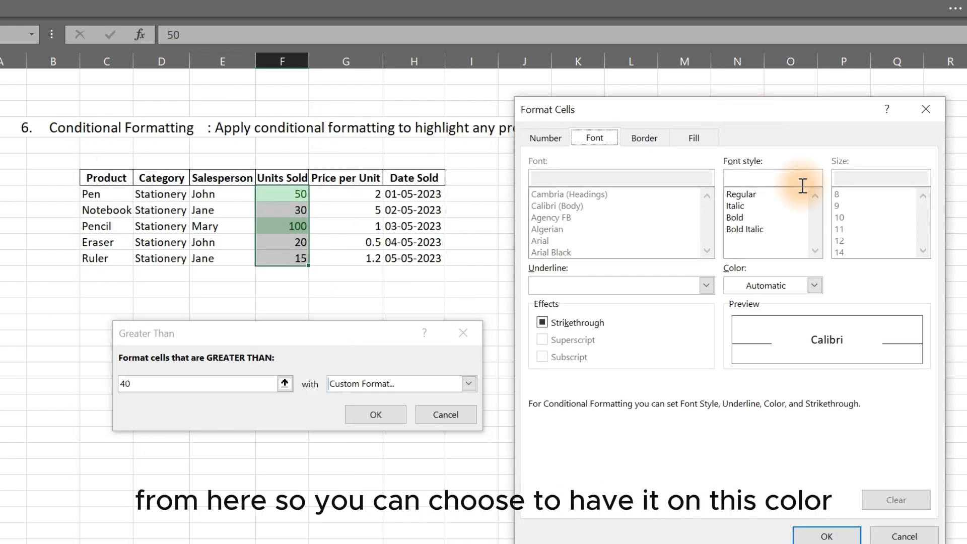
left_click(814, 285)
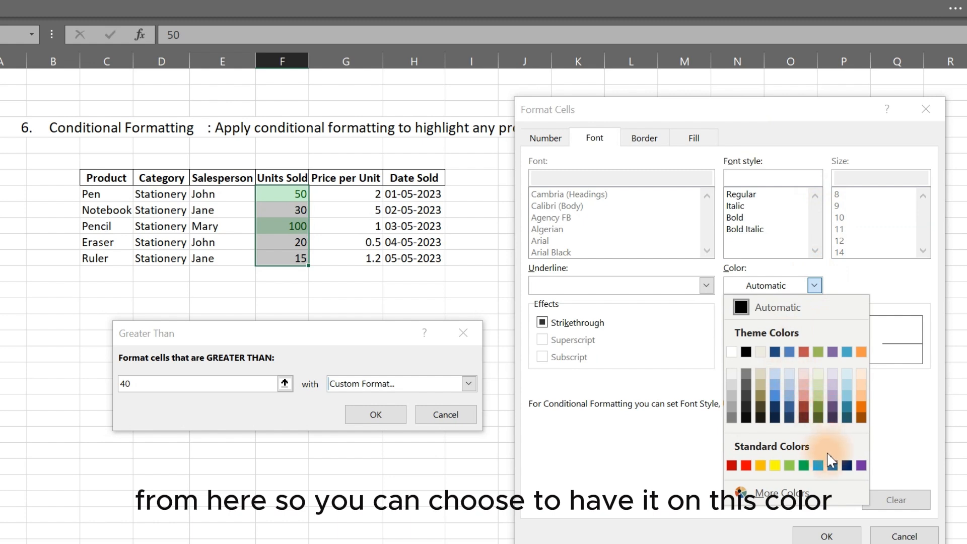
left_click(817, 465)
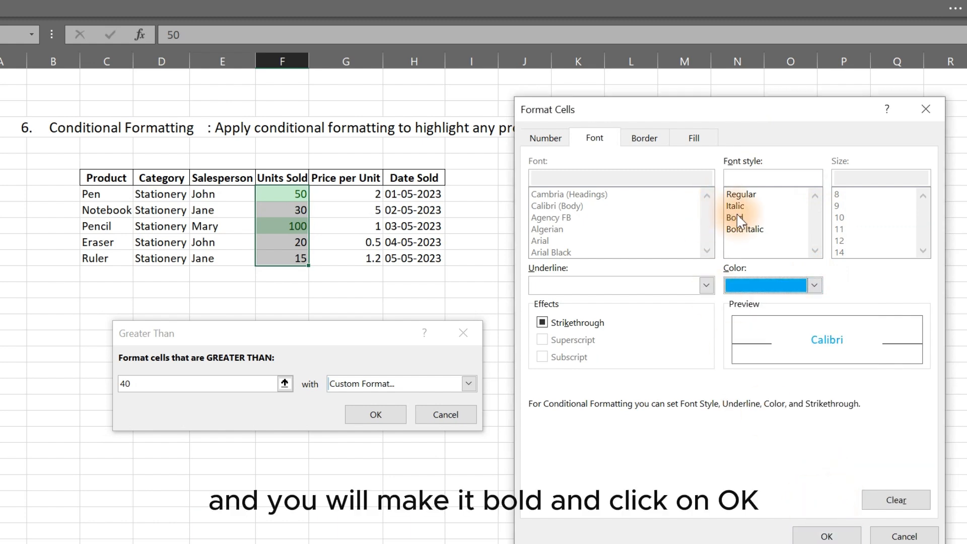
left_click(819, 535)
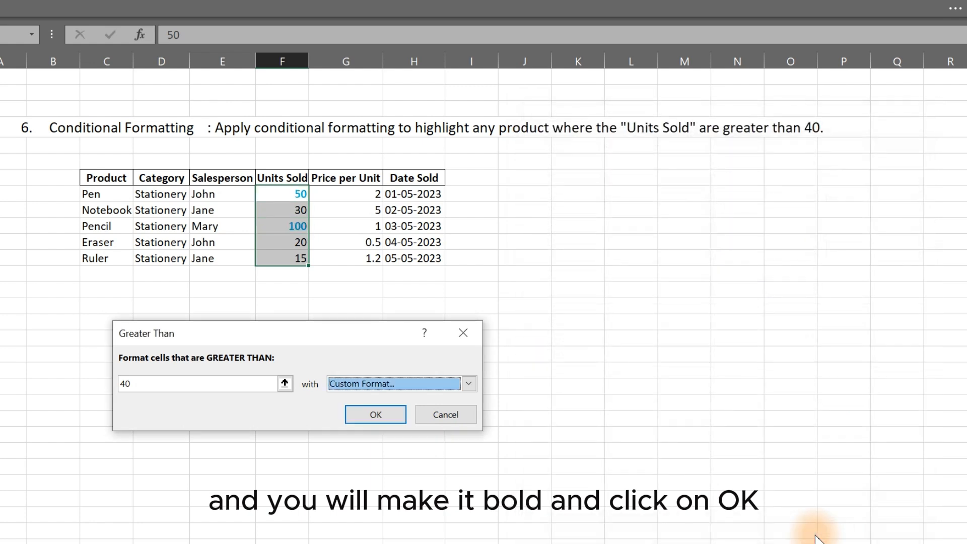
left_click(361, 417)
left_click(302, 322)
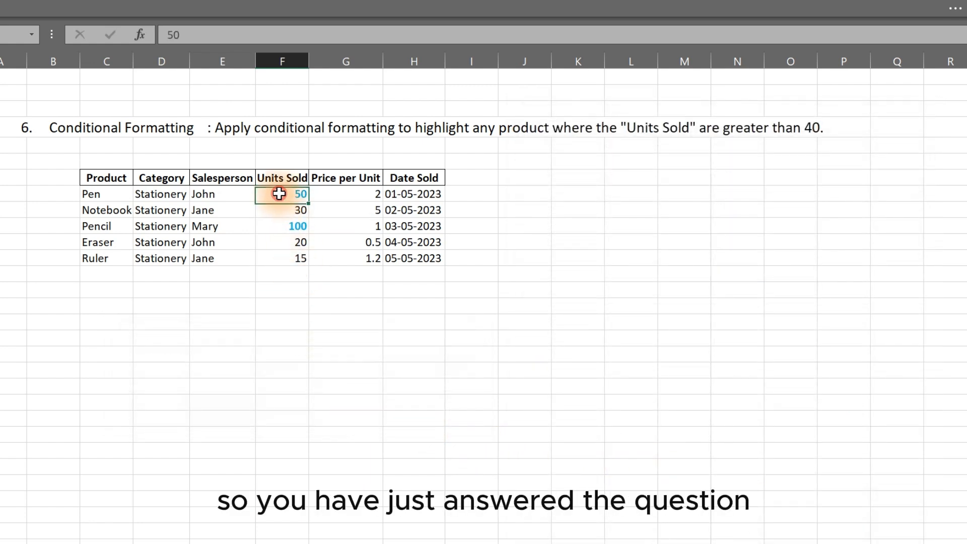
left_click_drag(279, 193, 313, 272)
left_click(302, 325)
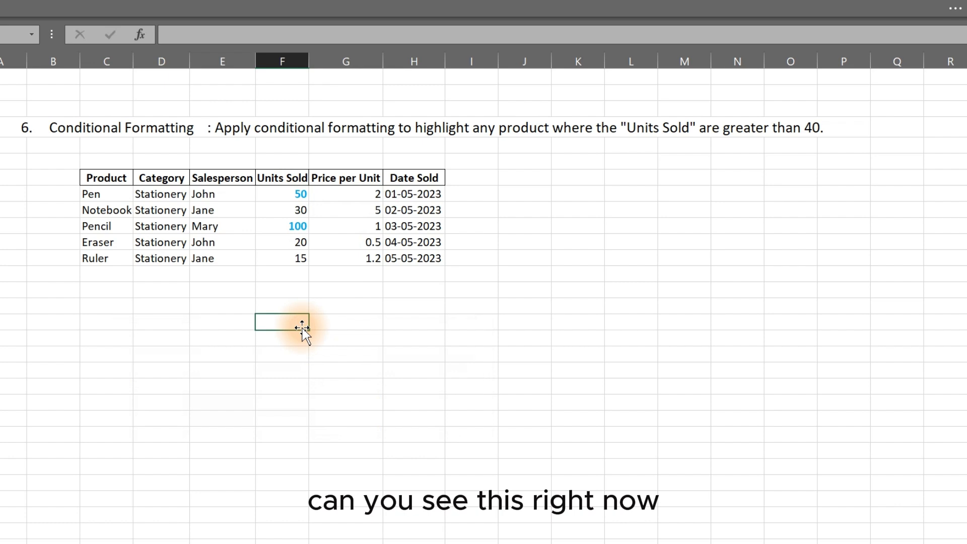
Step: Go to the Q 7 sheet and read the Simple IF Statement task above the dataset
left_click(225, 543)
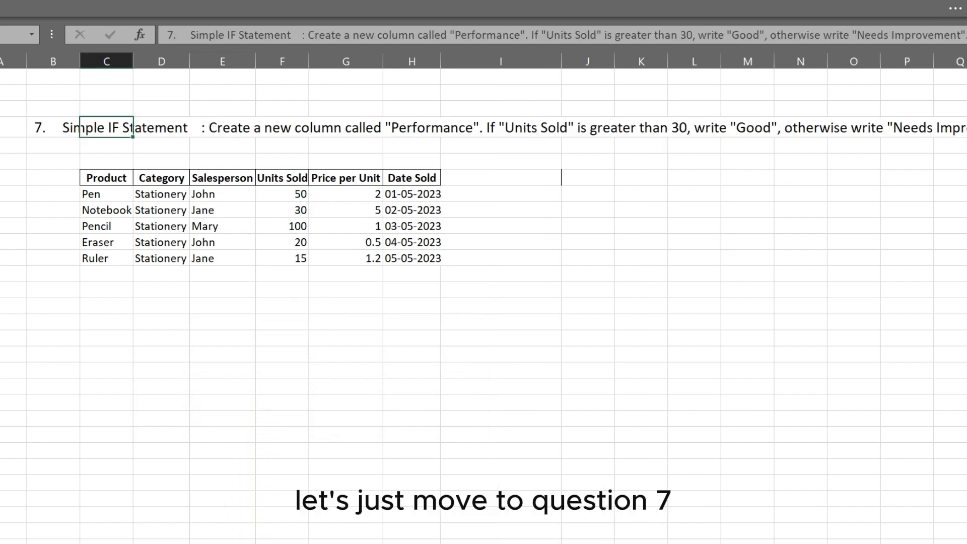
left_click(127, 361)
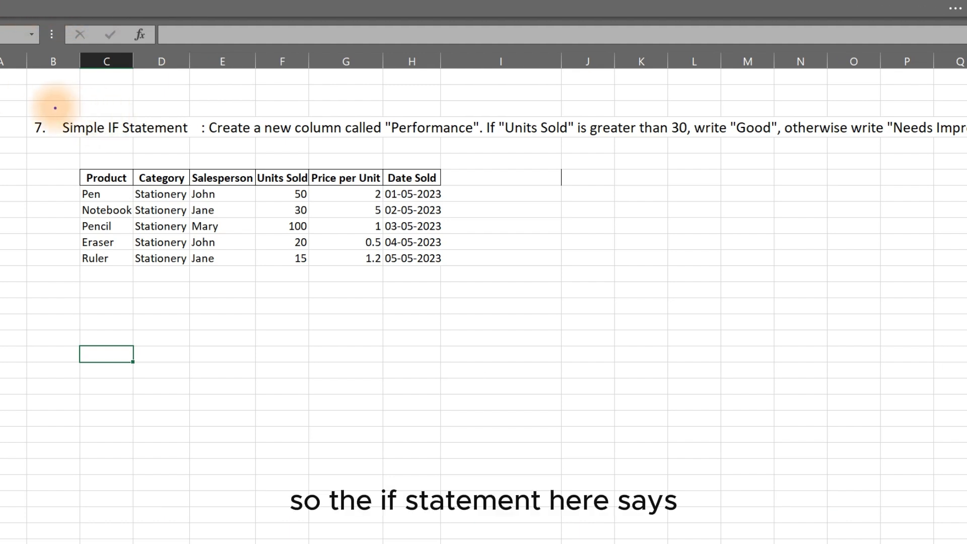
mouse_move(53, 107)
left_mouse_down()
mouse_move(88, 134)
mouse_move(208, 148)
left_mouse_up()
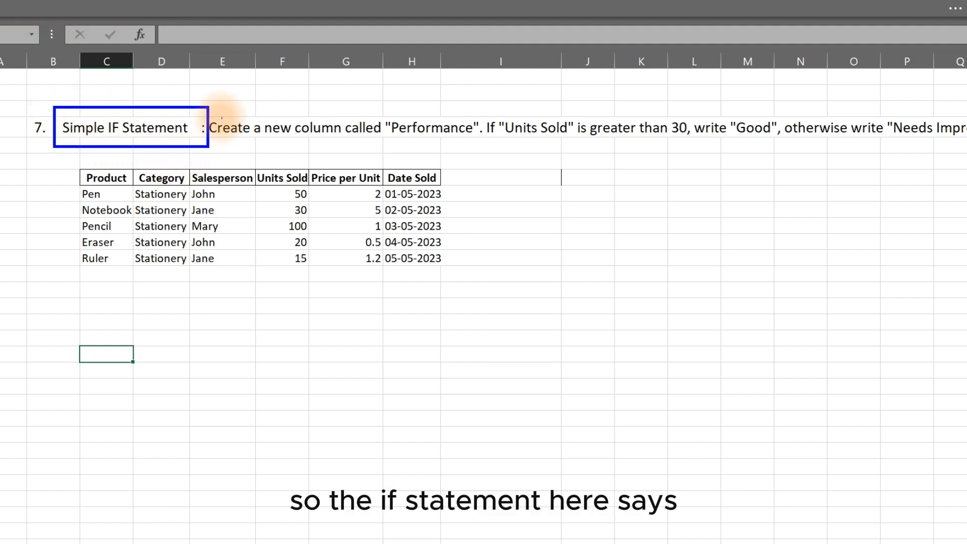
mouse_move(197, 107)
left_mouse_down()
mouse_move(325, 184)
mouse_move(406, 169)
mouse_move(398, 157)
mouse_move(483, 146)
mouse_move(583, 149)
mouse_move(696, 136)
mouse_move(704, 145)
mouse_move(550, 132)
mouse_move(966, 145)
left_mouse_up()
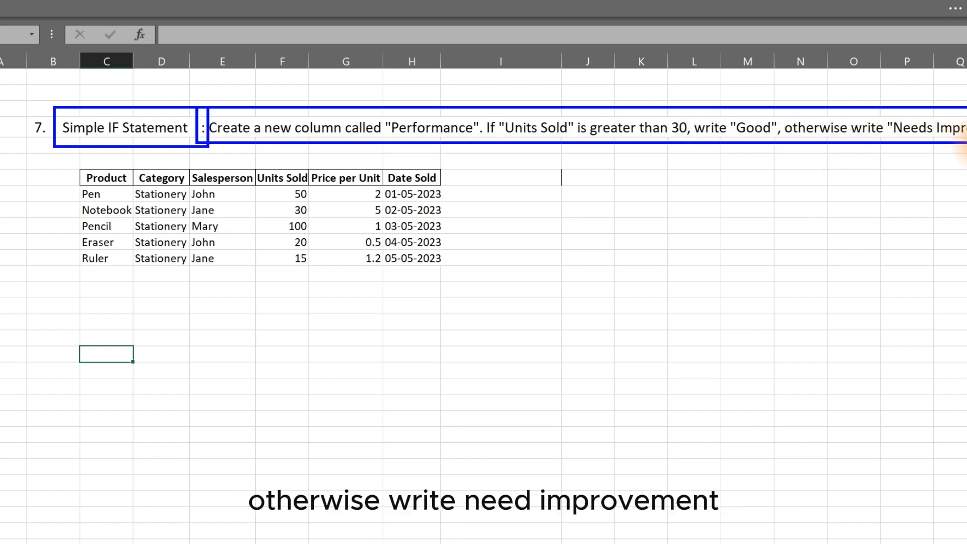
key("Escape")
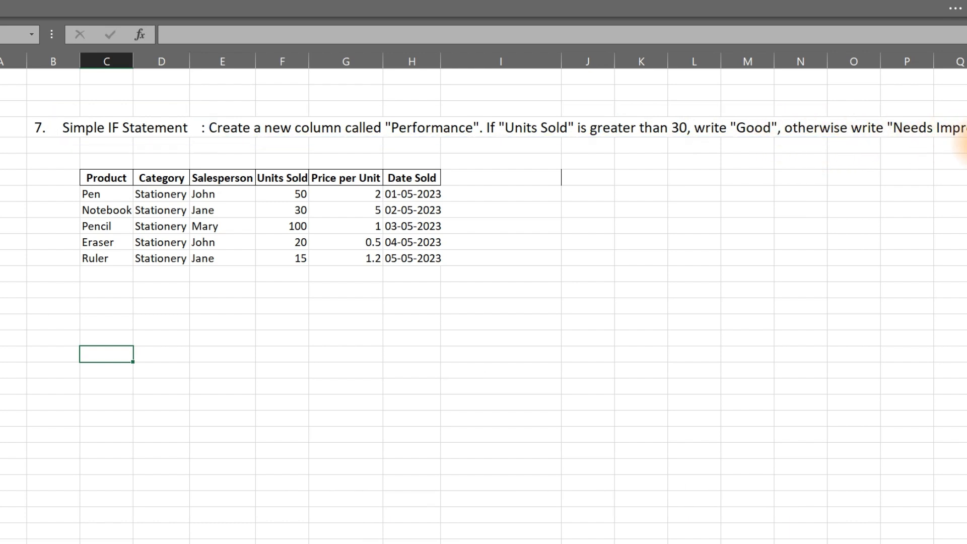
Step: Add a "Performance" column header directly after Date Sold in the question 7 dataset
left_click(468, 180)
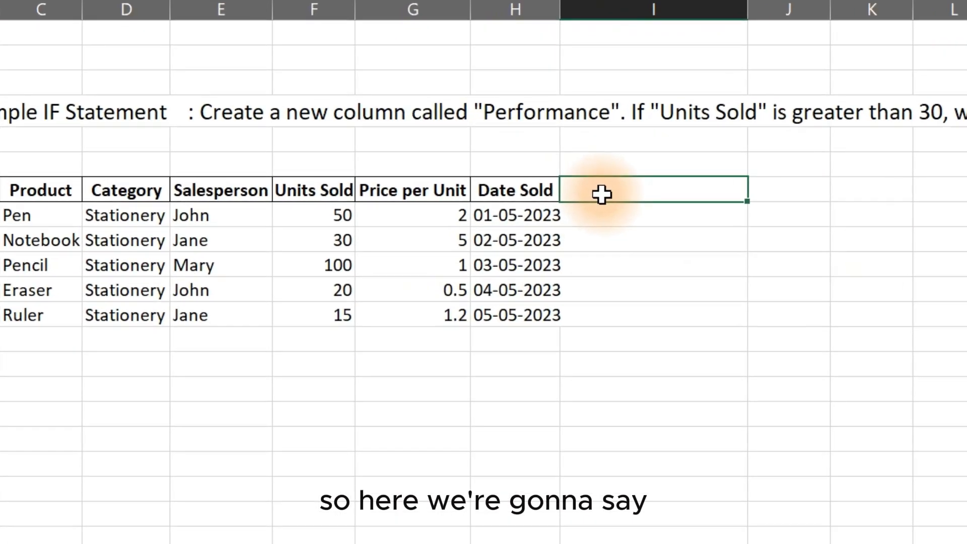
type("Per")
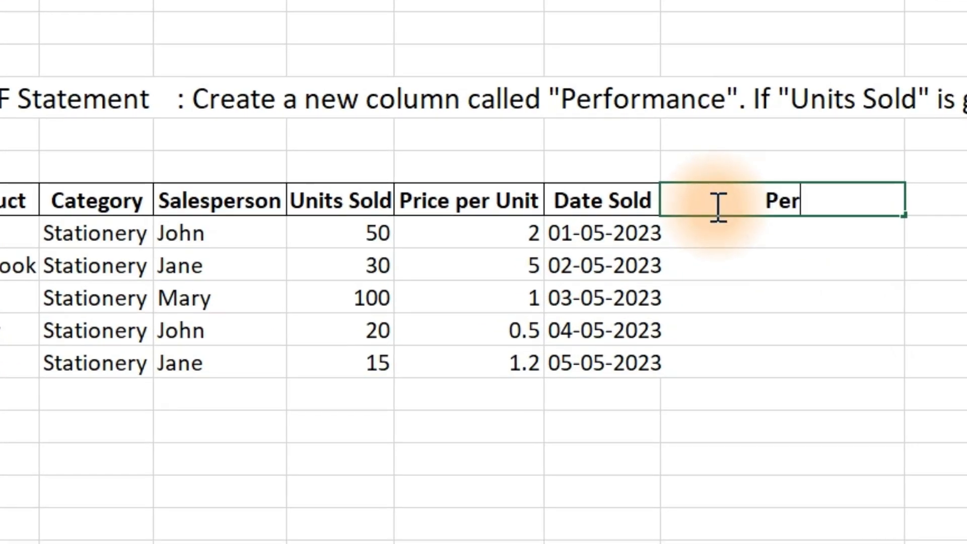
type("formance")
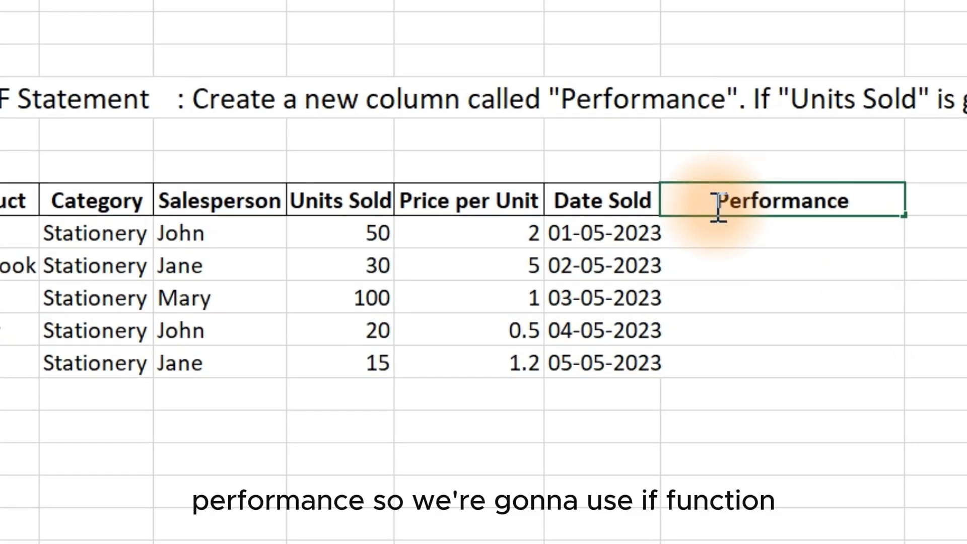
key("Return")
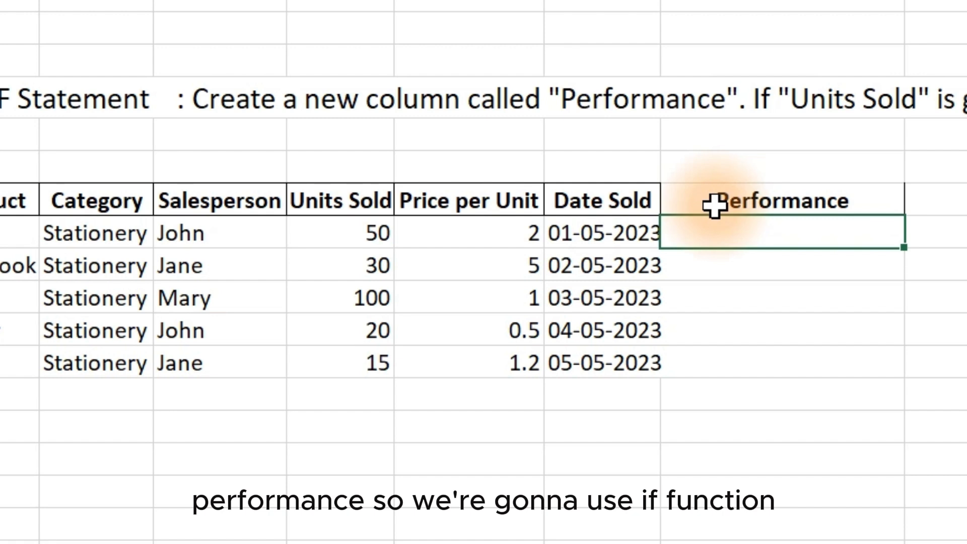
Step: In the first Performance cell, enter an IF formula returning "Good" when F8 is greater than 30, otherwise "Need Improvement"
type("=if")
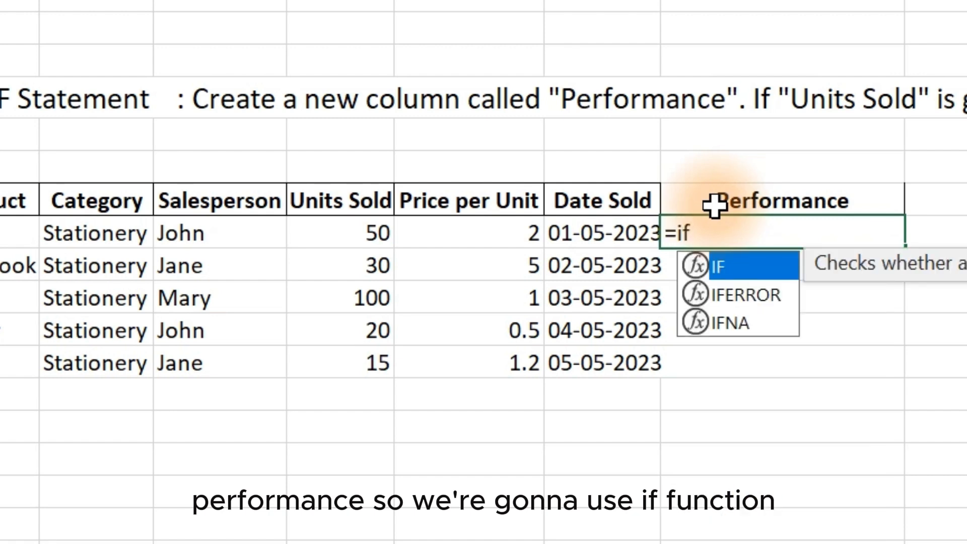
key("Tab")
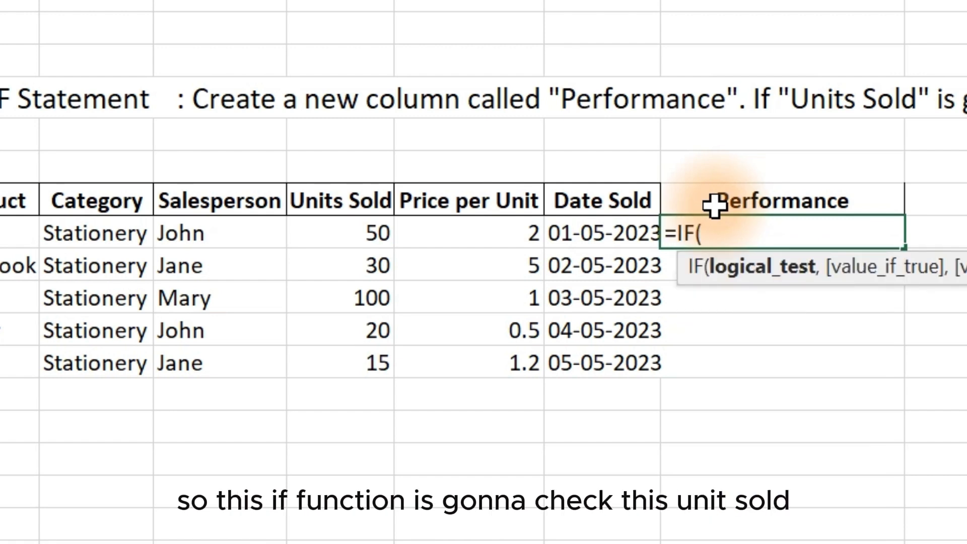
left_click(339, 234)
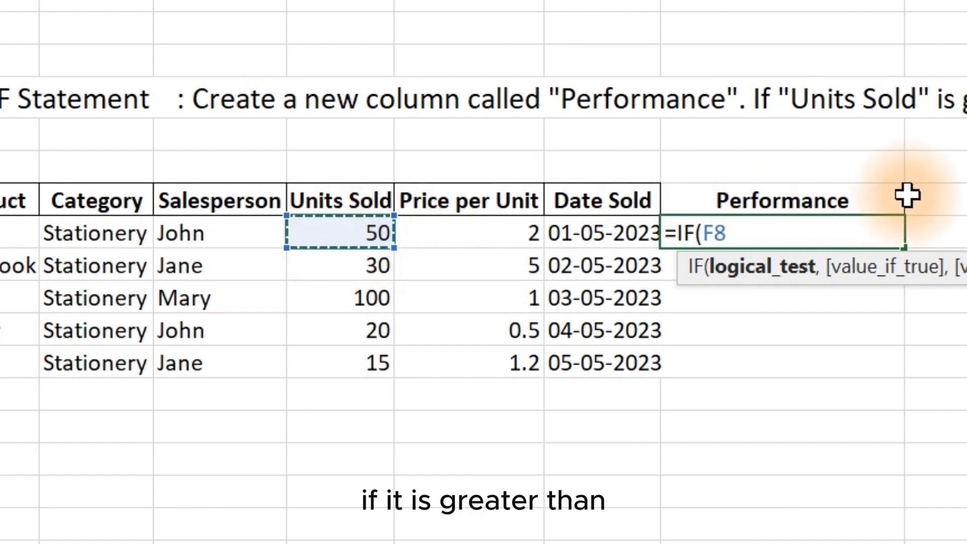
type(">")
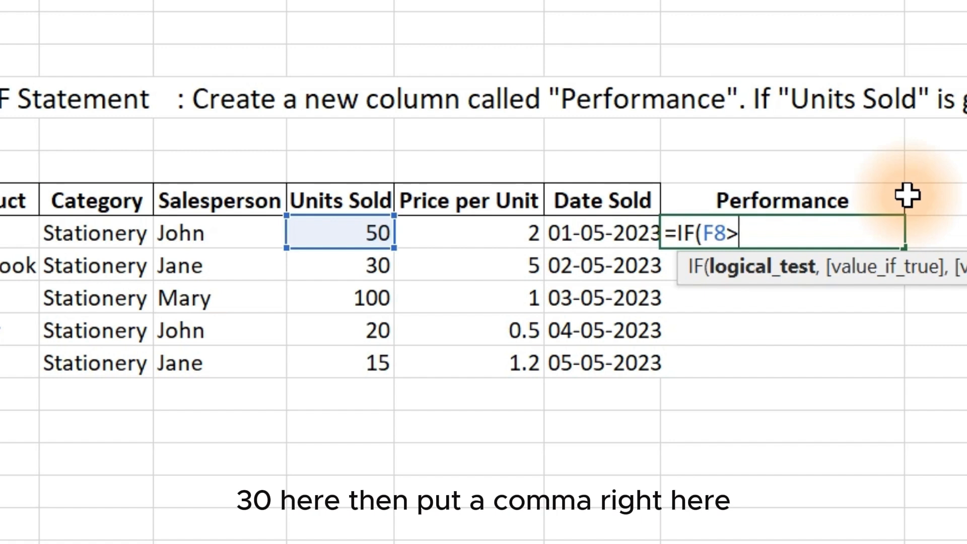
type("30,")
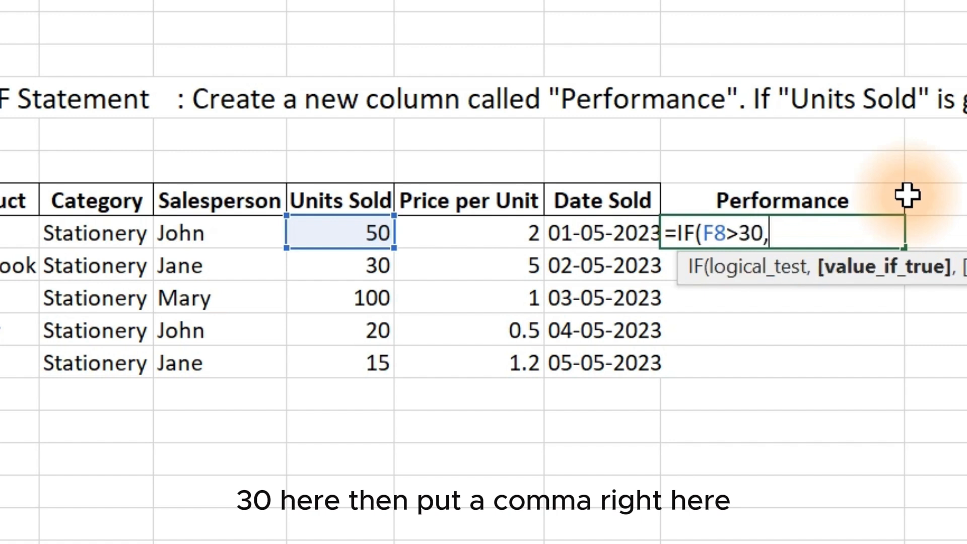
type("\"Good")
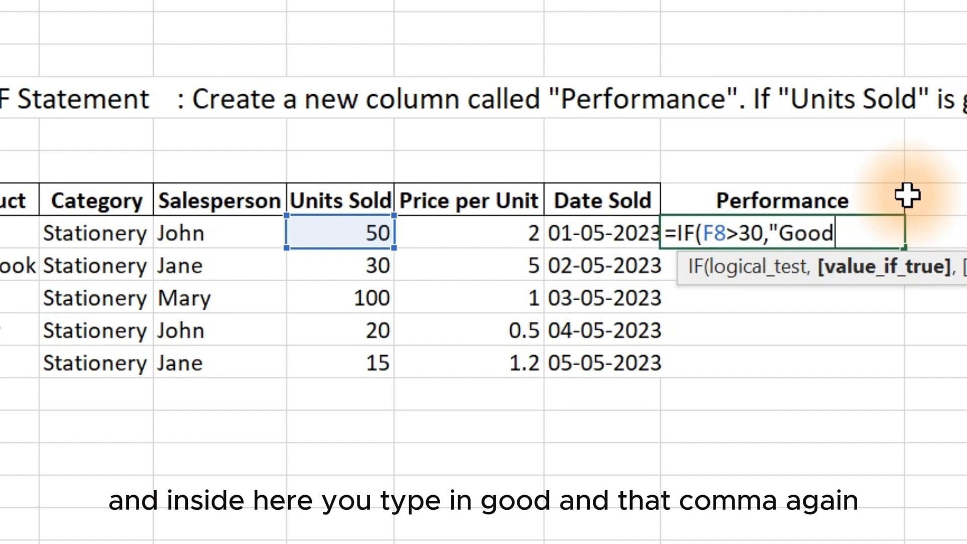
type("\",")
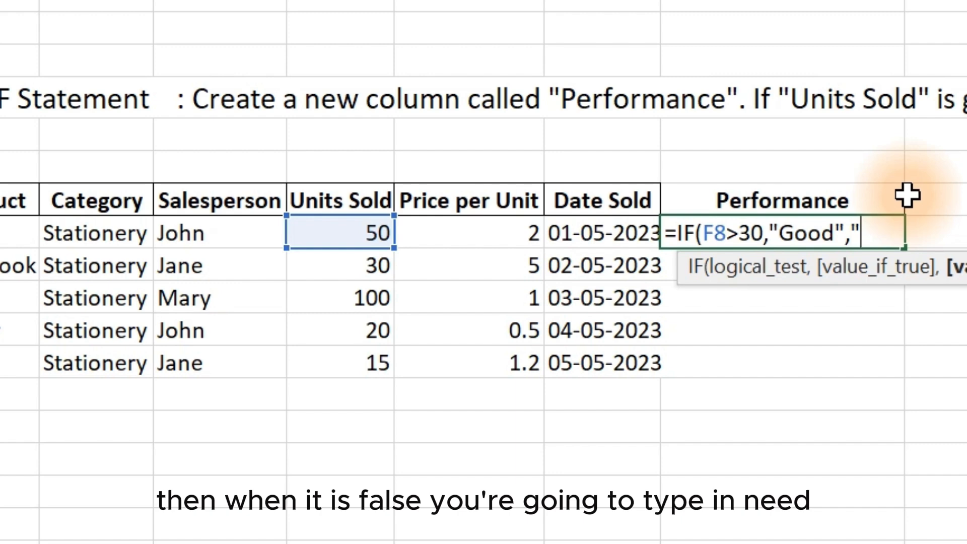
type("\"Need ")
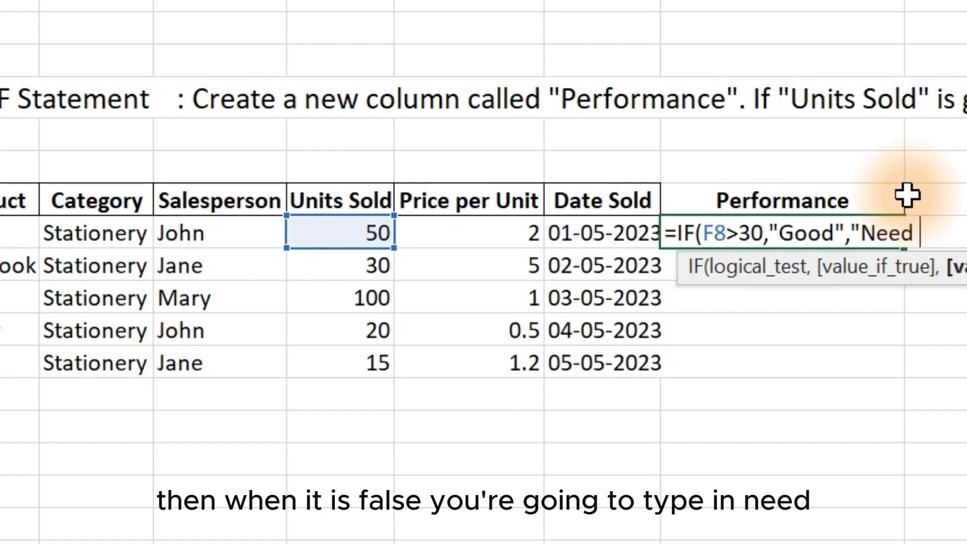
type("Impro")
type("vi")
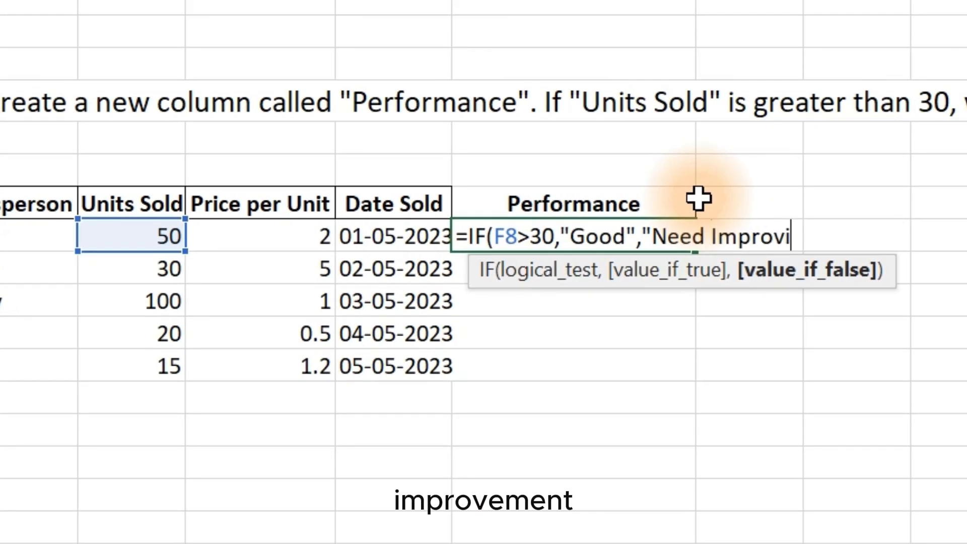
type("men")
key("BackSpace")
key("BackSpace")
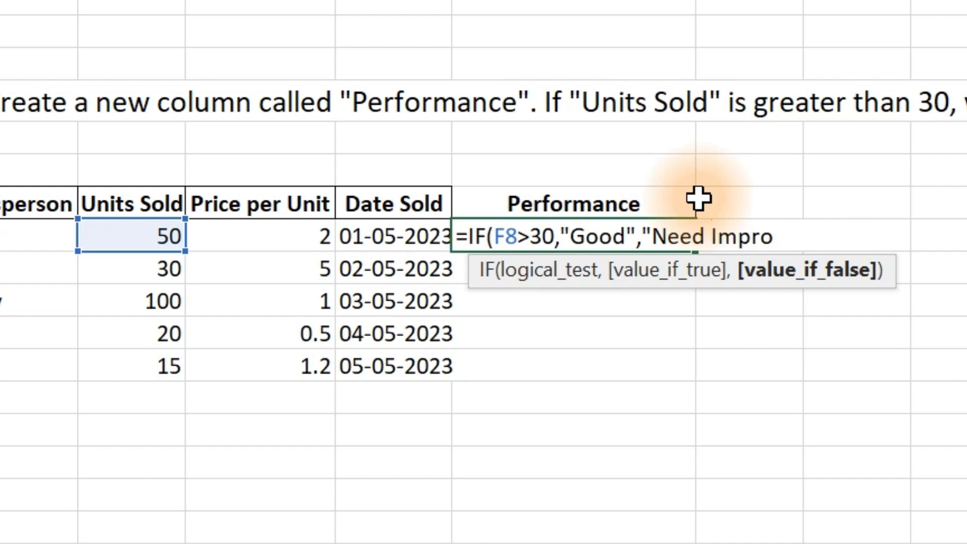
type("eme")
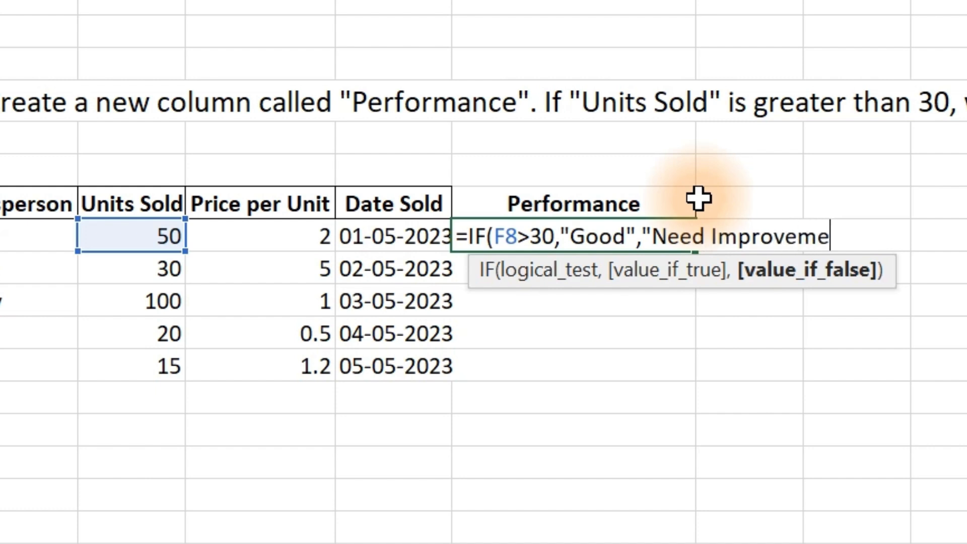
type("nt\"")
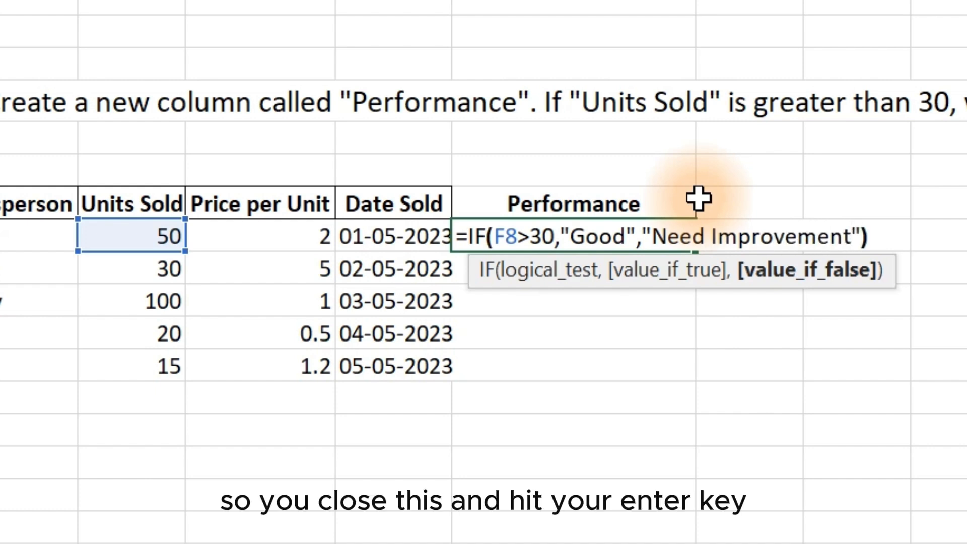
type(")")
key("Return")
Step: Fill the Performance formula down to the Ruler row and compare the results with the Units Sold values
left_click(637, 228)
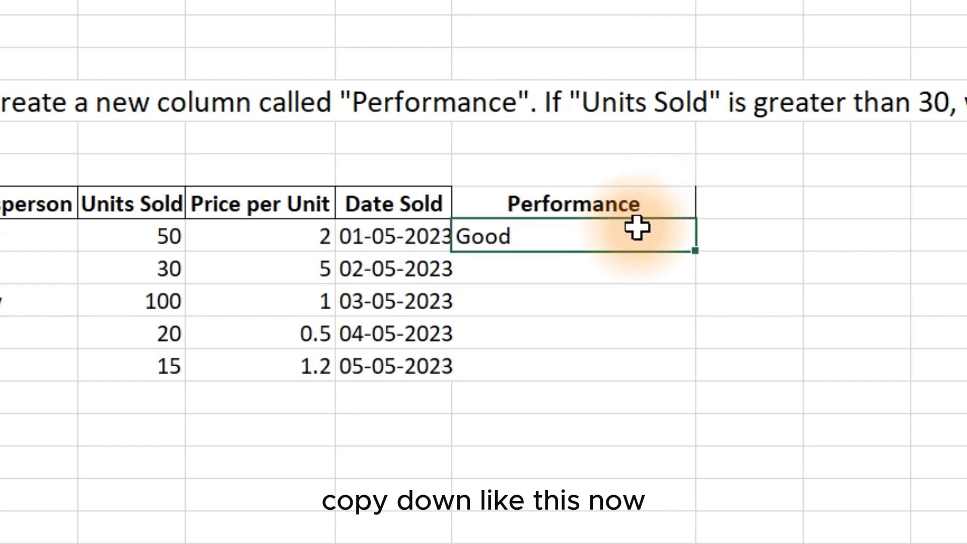
left_click_drag(696, 250, 673, 393)
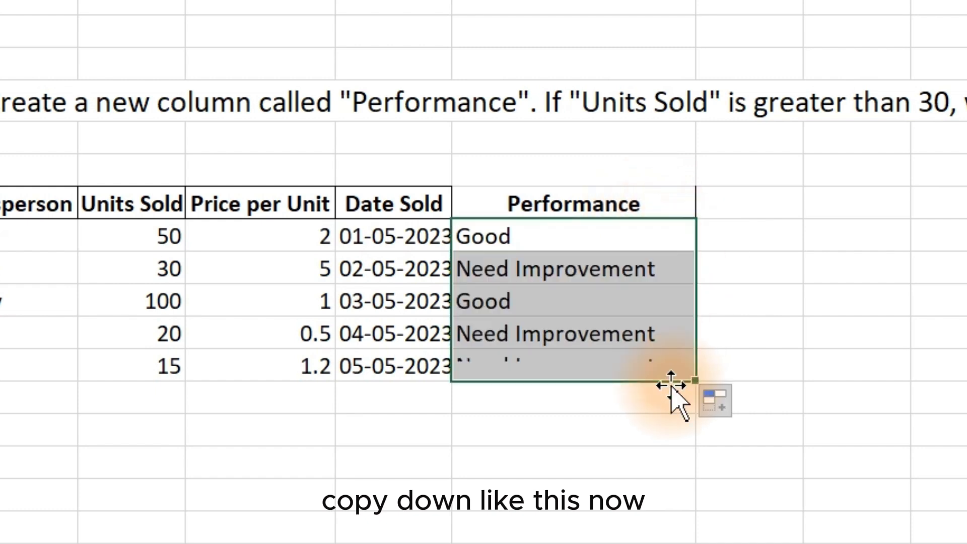
left_click(504, 301)
left_click(176, 303)
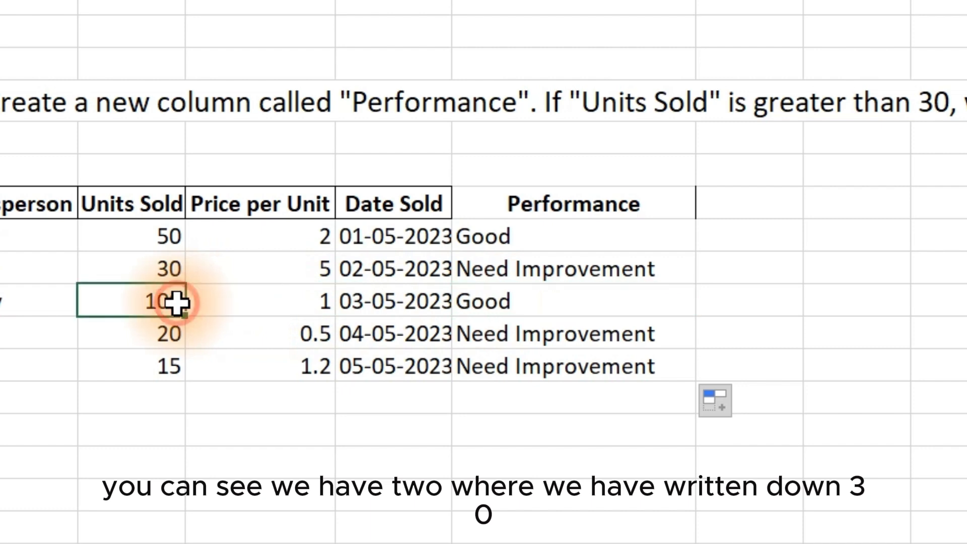
left_click(166, 236)
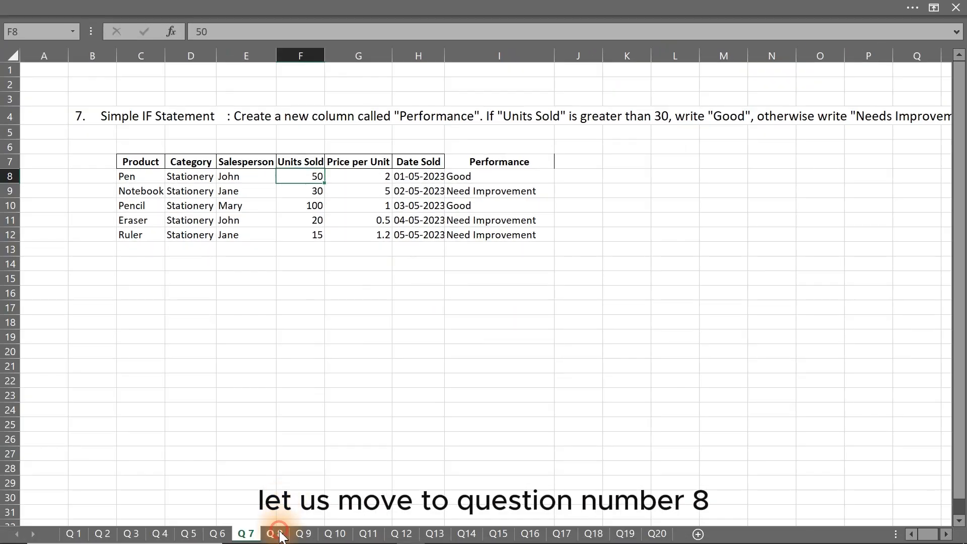
Step: Go to the Q 8 sheet and read the Counting with COUNTIF task above the dataset
left_click(280, 534)
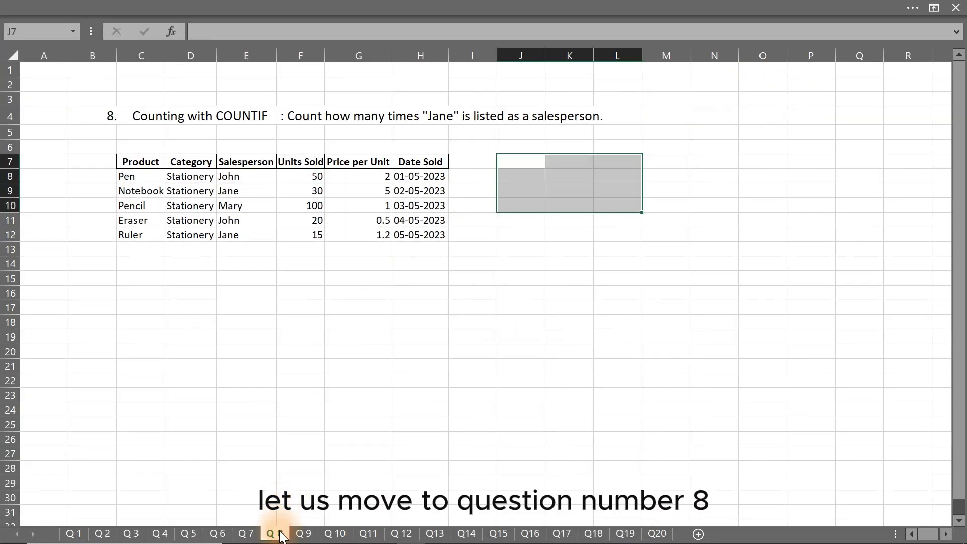
left_click(389, 379)
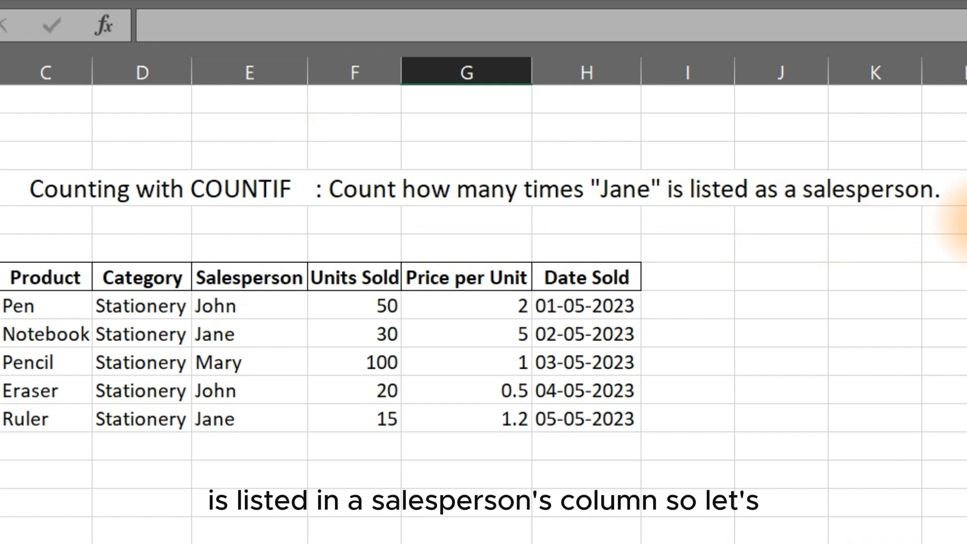
left_click(315, 534)
left_click(284, 535)
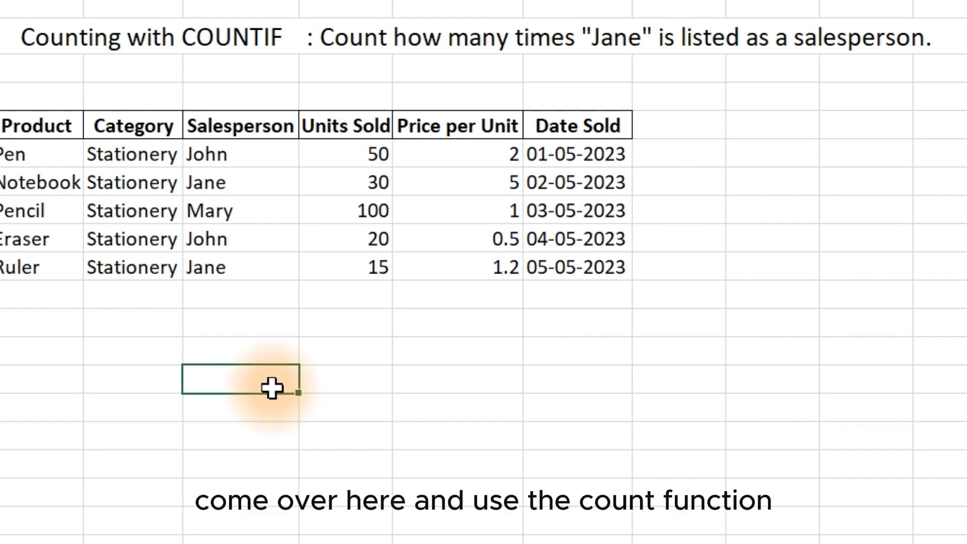
Step: In E16, enter a COUNTIF formula over E8:E12 with the Pen row's salesperson name as the criterion
type("=co")
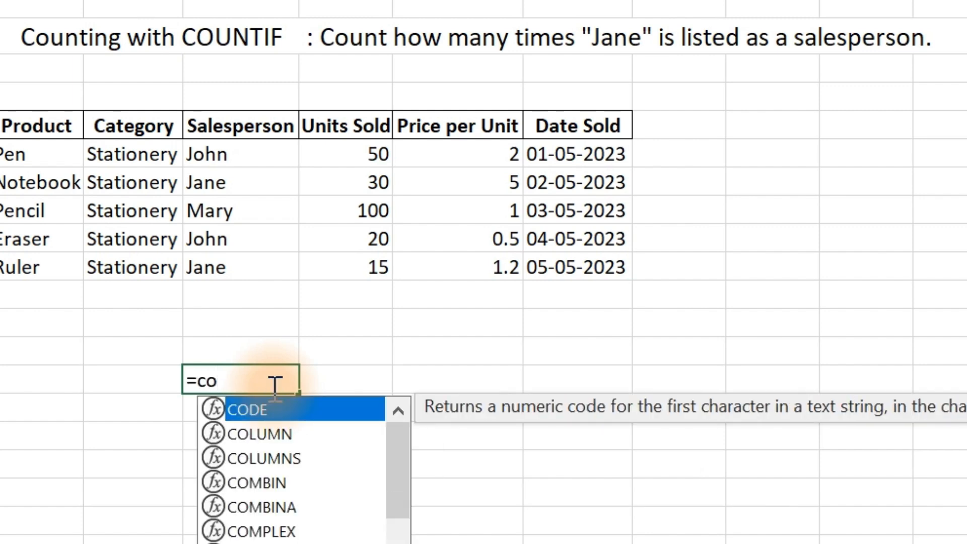
type("un")
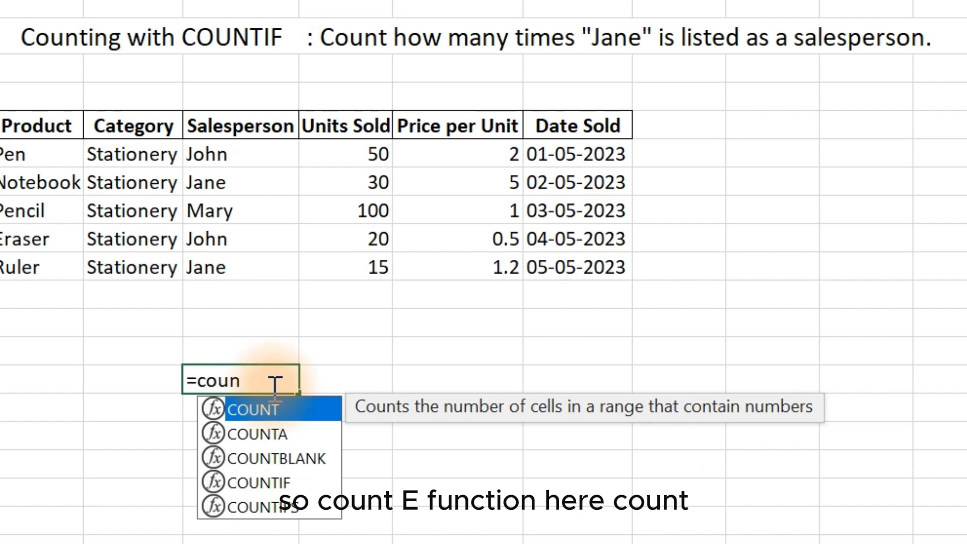
key("Down")
key("Down")
key("Down")
key("Tab")
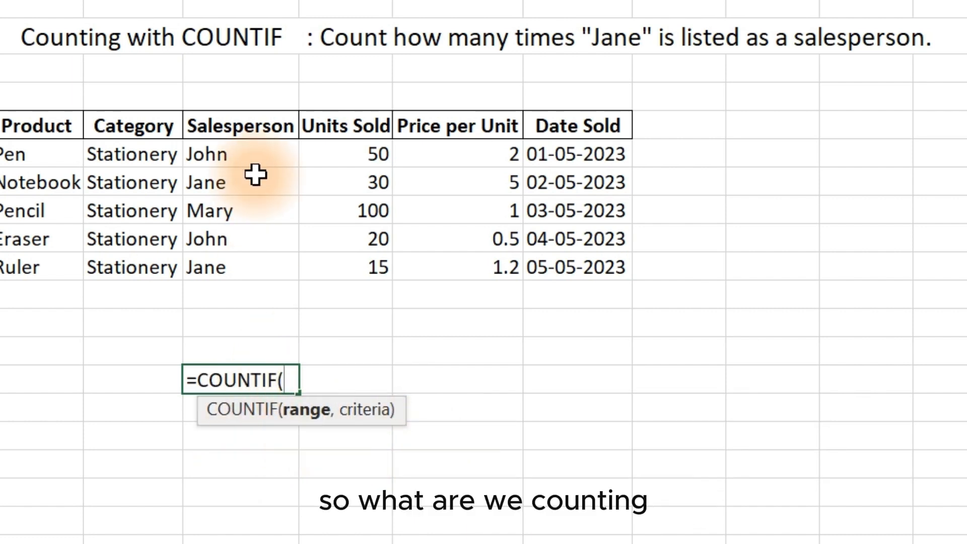
left_click_drag(231, 156, 218, 273)
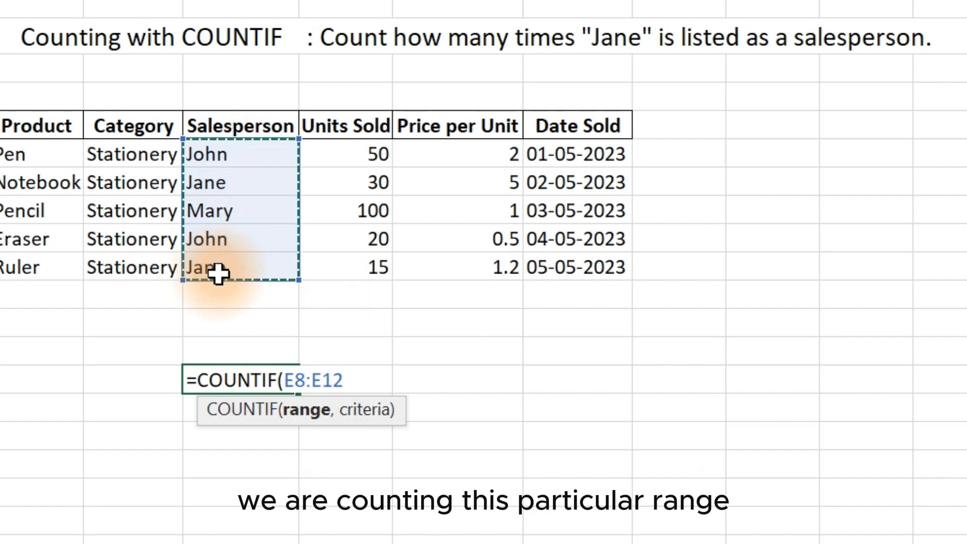
type(",\"John")
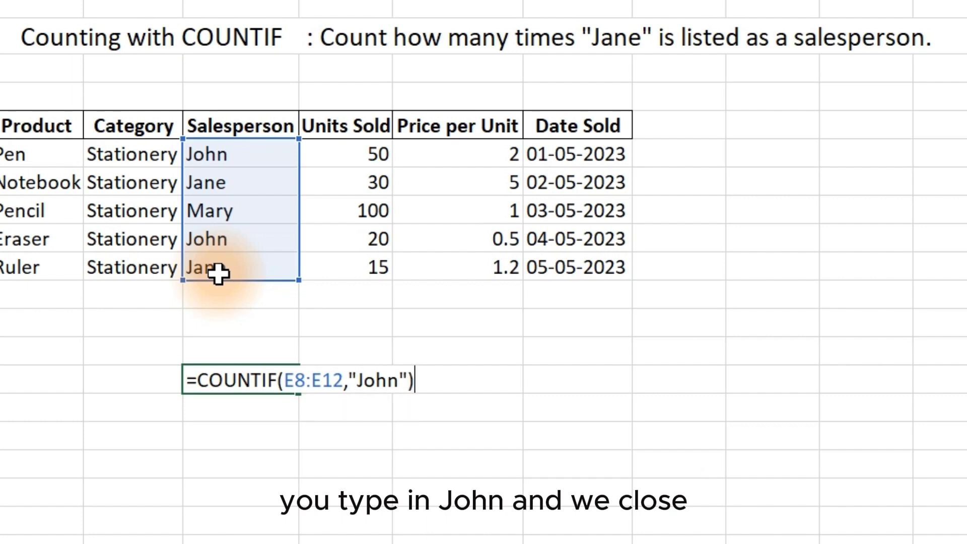
key("Return")
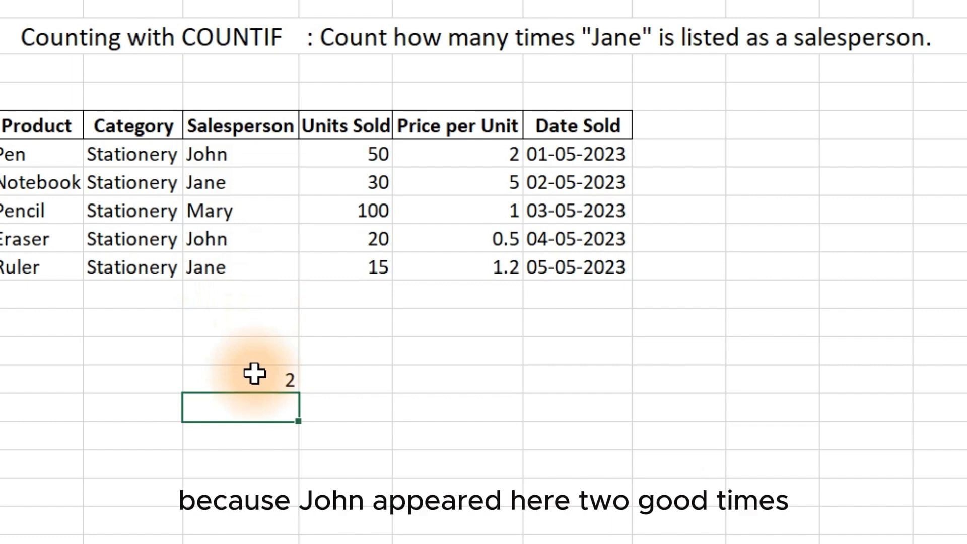
Step: Colour the salesperson names in the Pen and Eraser rows (E8 and E11) with red font
left_click(235, 243)
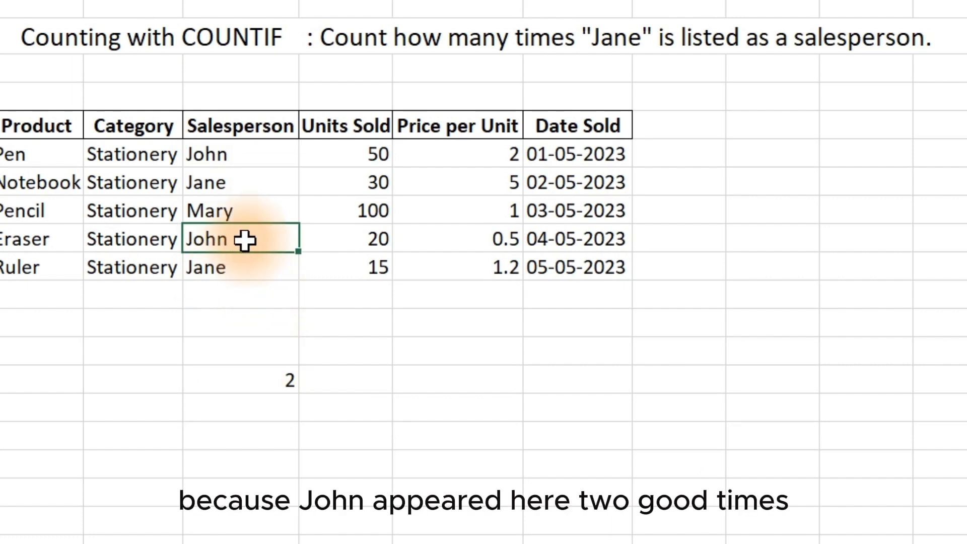
left_click(241, 153, "ctrl")
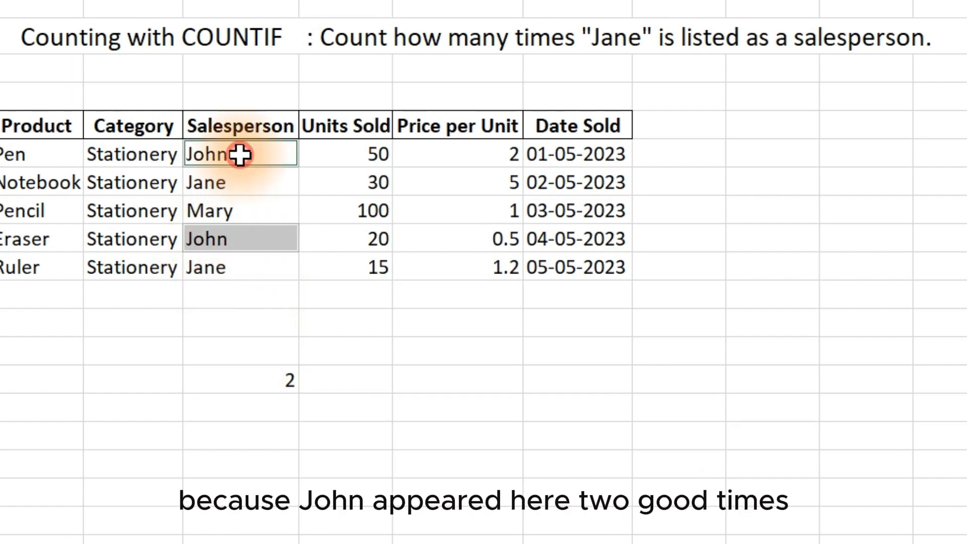
left_click(1, 1)
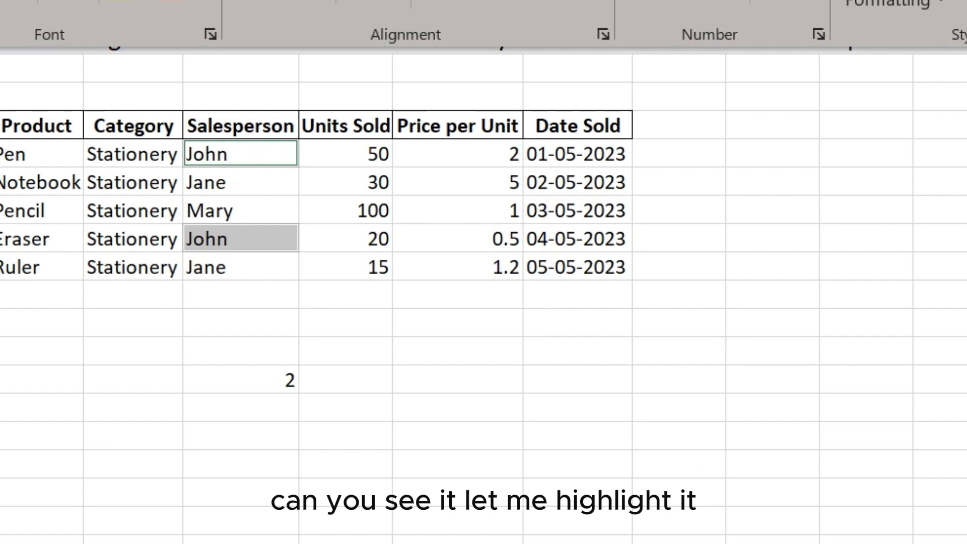
left_click(171, 3)
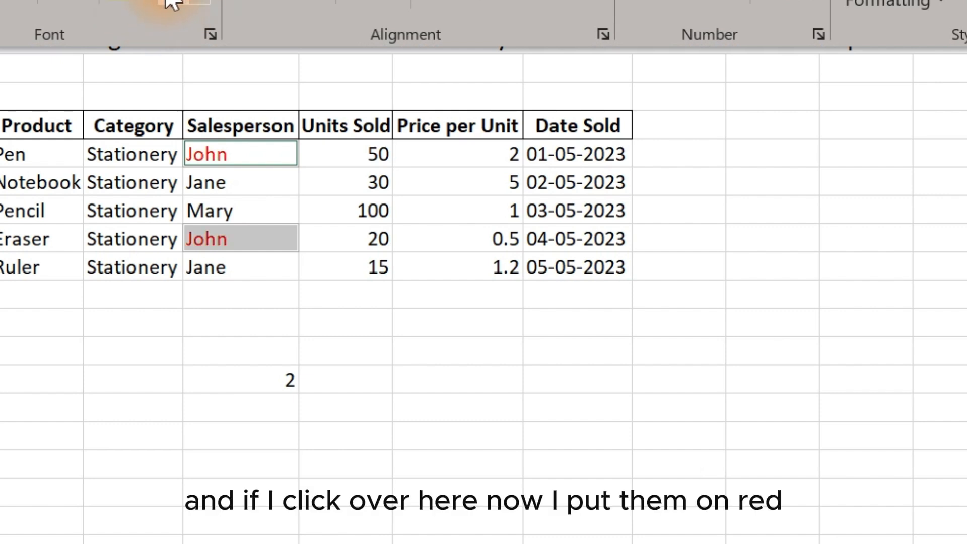
left_click(457, 452)
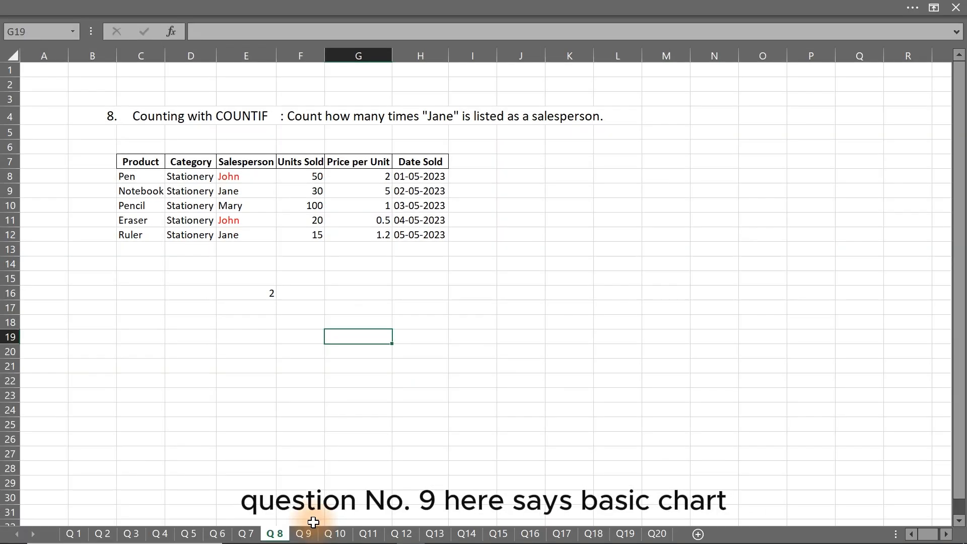
Step: Go to the Q 9 sheet and read the Basic Charting task above the dataset
left_click(307, 533)
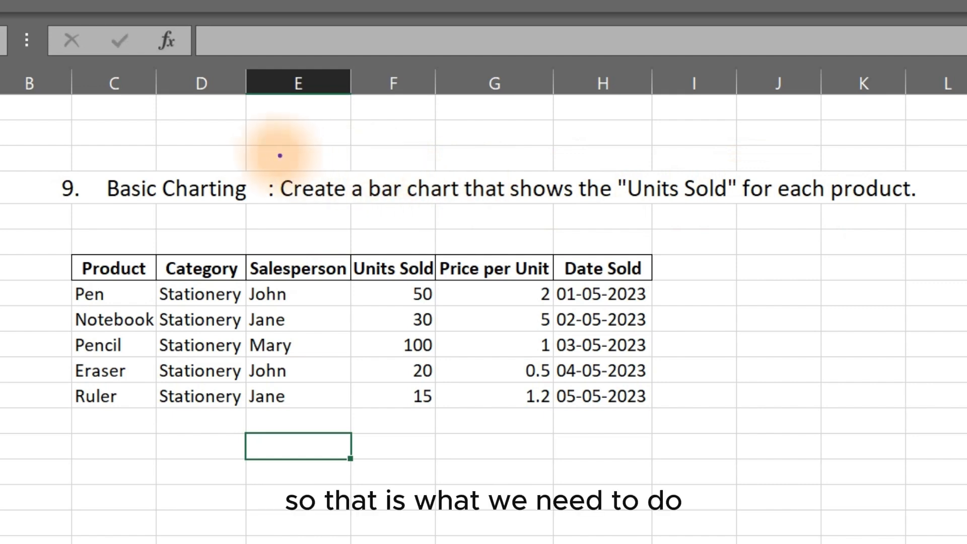
mouse_move(270, 155)
left_mouse_down()
mouse_move(638, 236)
mouse_move(963, 210)
mouse_move(966, 219)
left_mouse_up()
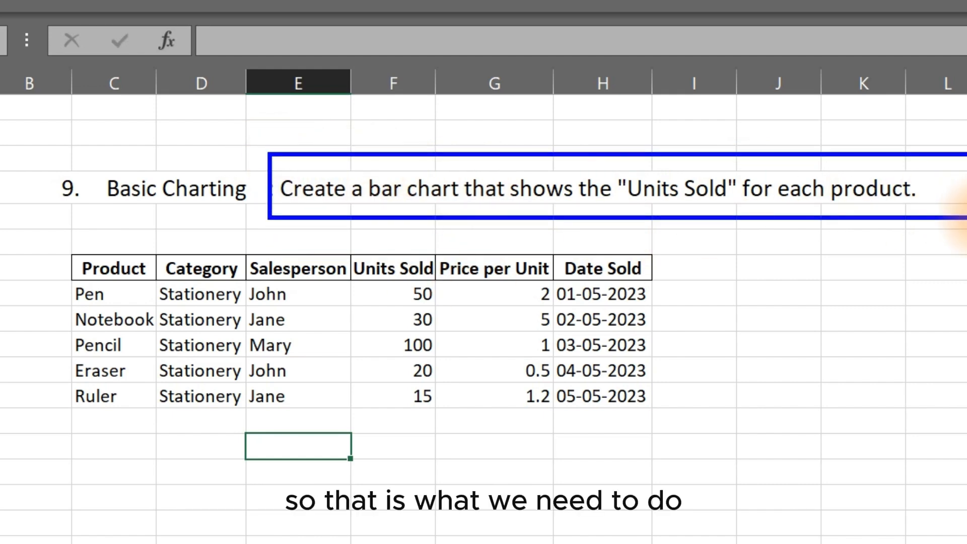
key("Escape")
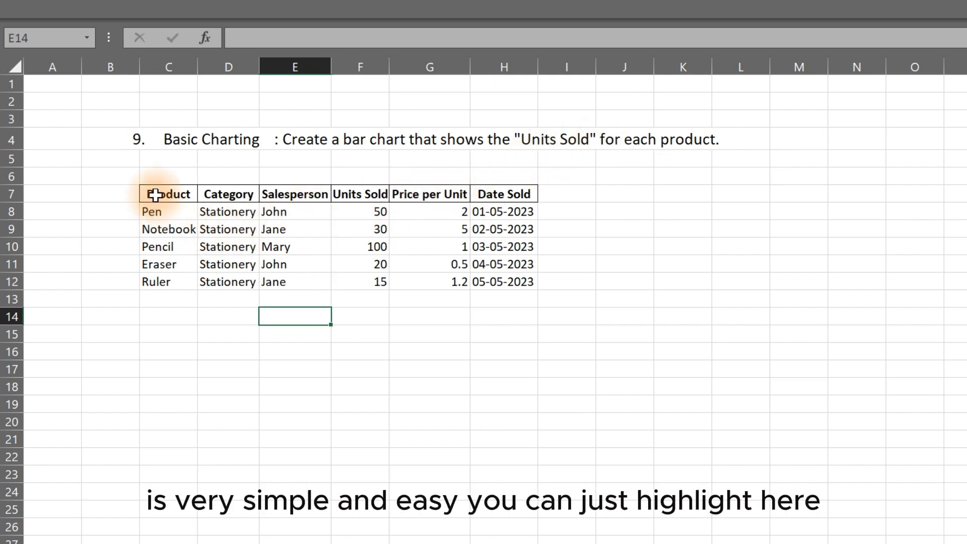
Step: Insert a 2-D clustered column chart from the Product and Units Sold columns (C7:C12 and F7:F12) and place it just below the dataset
left_click_drag(154, 194, 152, 282)
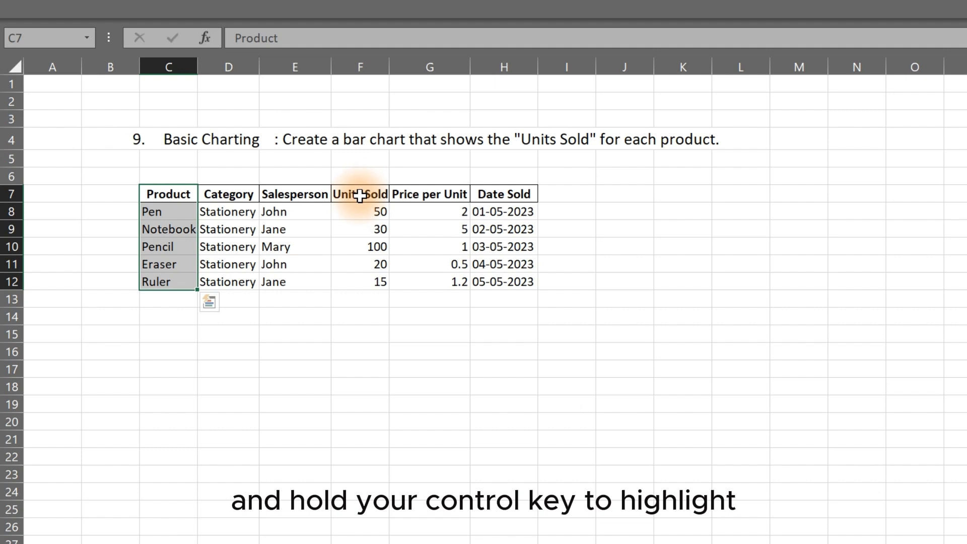
left_click_drag(360, 196, 362, 283)
left_click(172, 6)
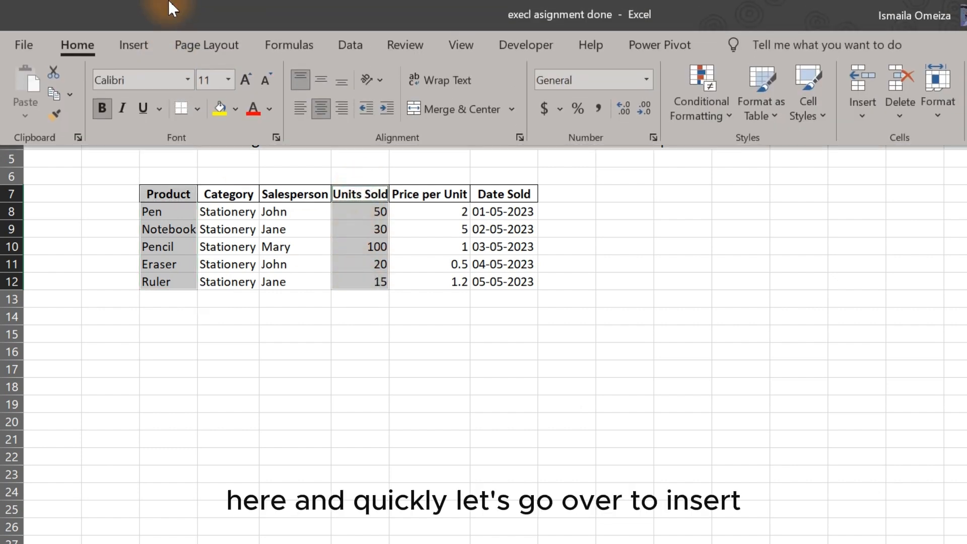
left_click(143, 48)
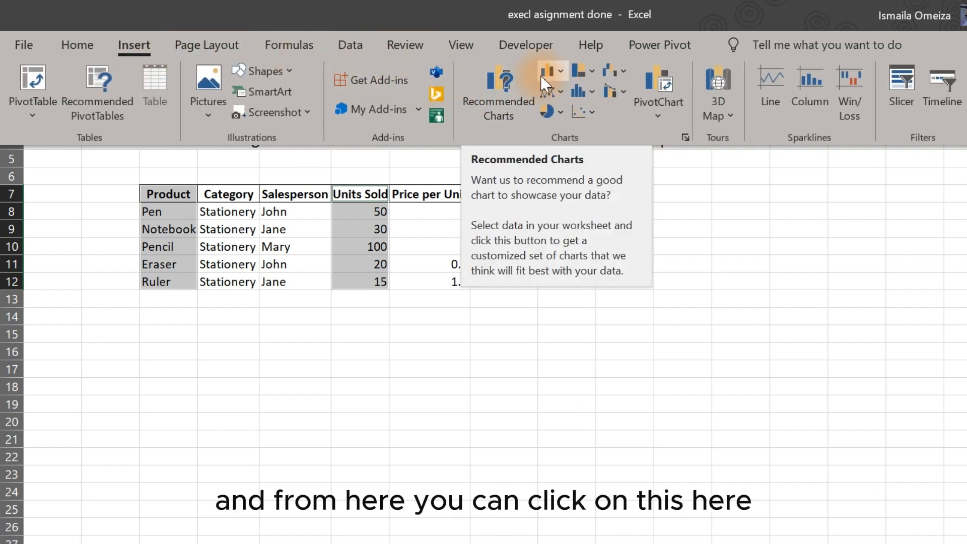
left_click(554, 70)
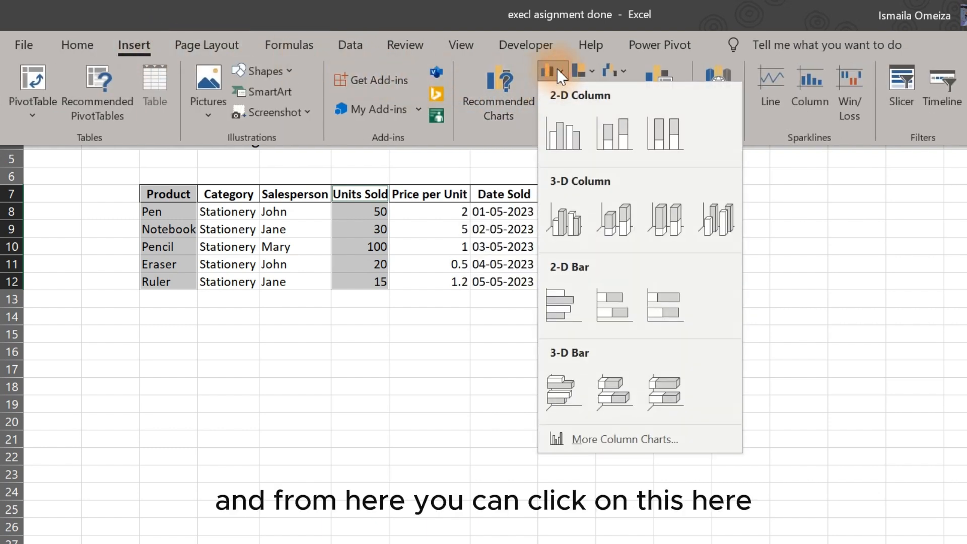
left_click(567, 142)
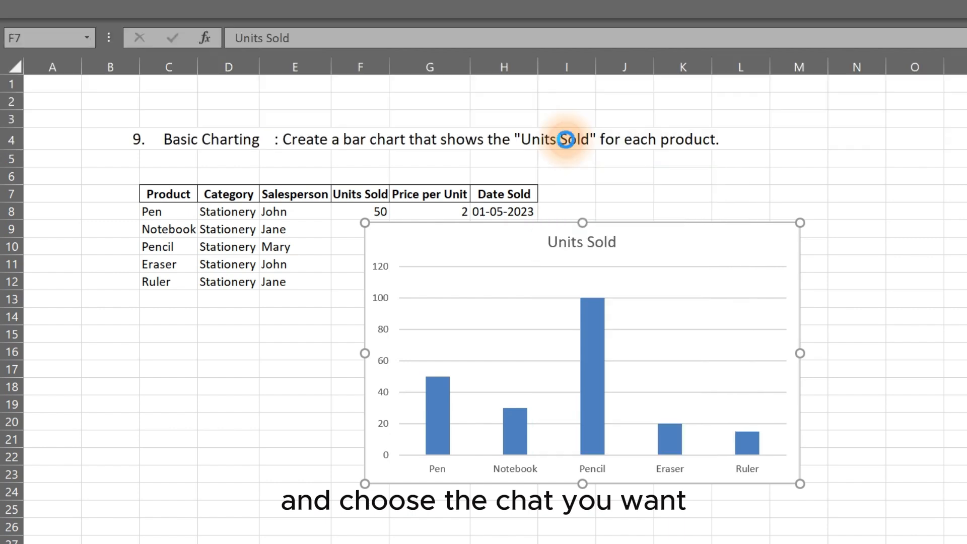
left_click_drag(633, 226, 583, 297)
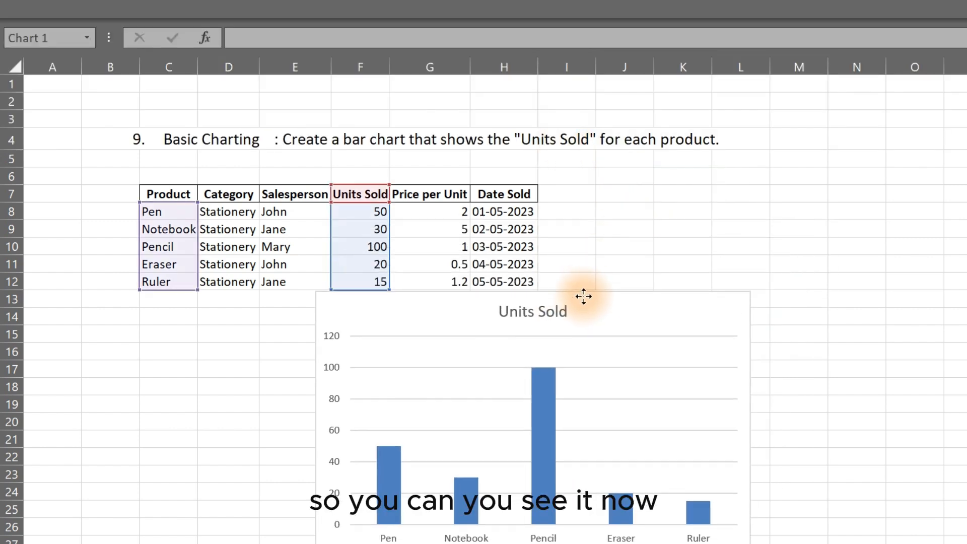
left_click(356, 1)
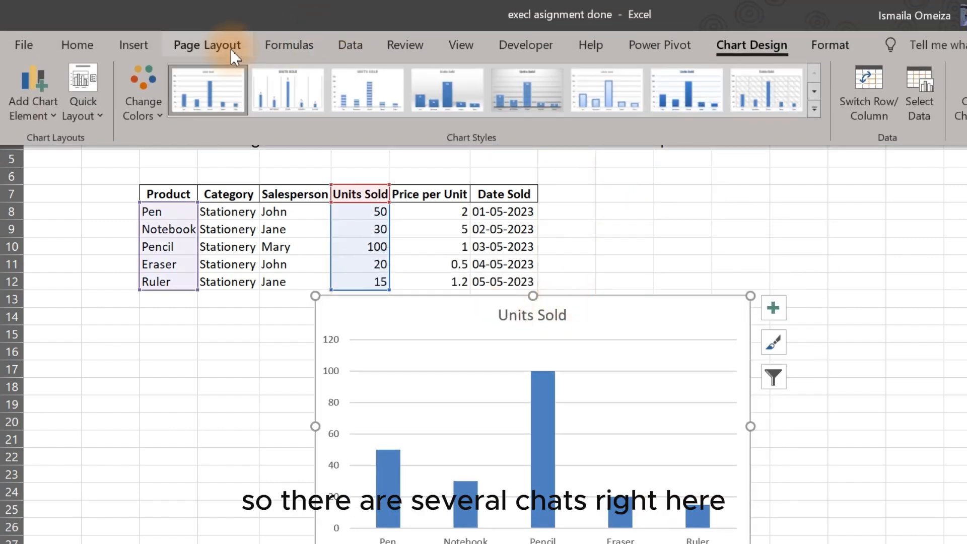
left_click(92, 45)
left_click(139, 44)
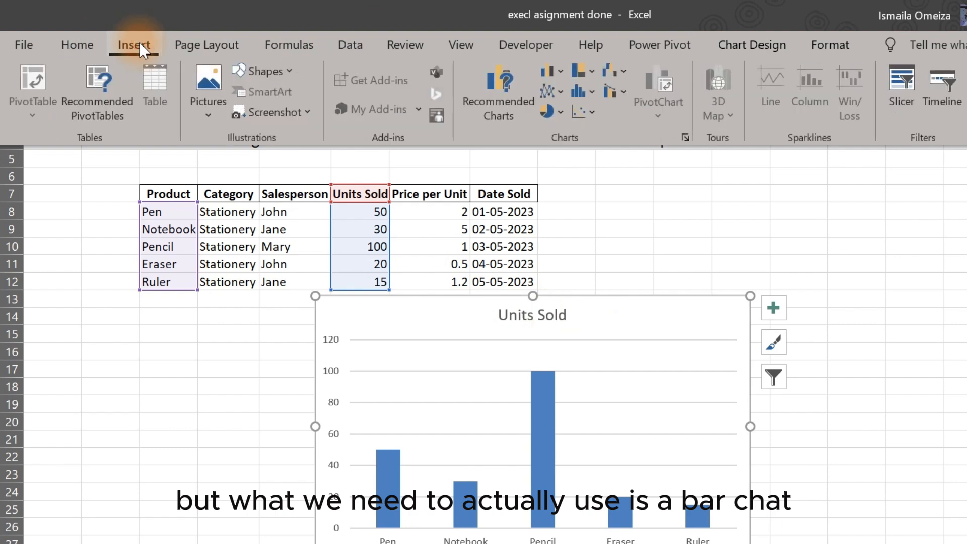
left_click(558, 69)
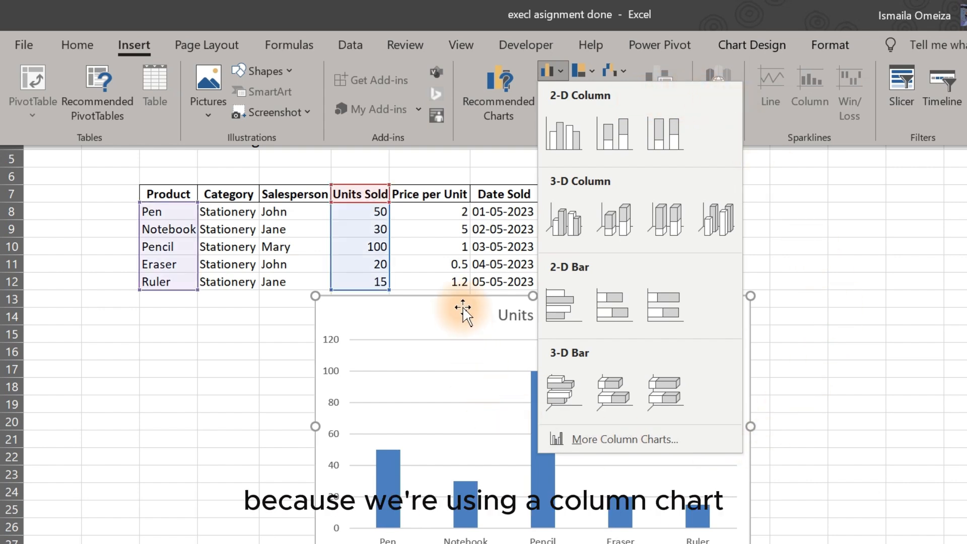
left_click(410, 301)
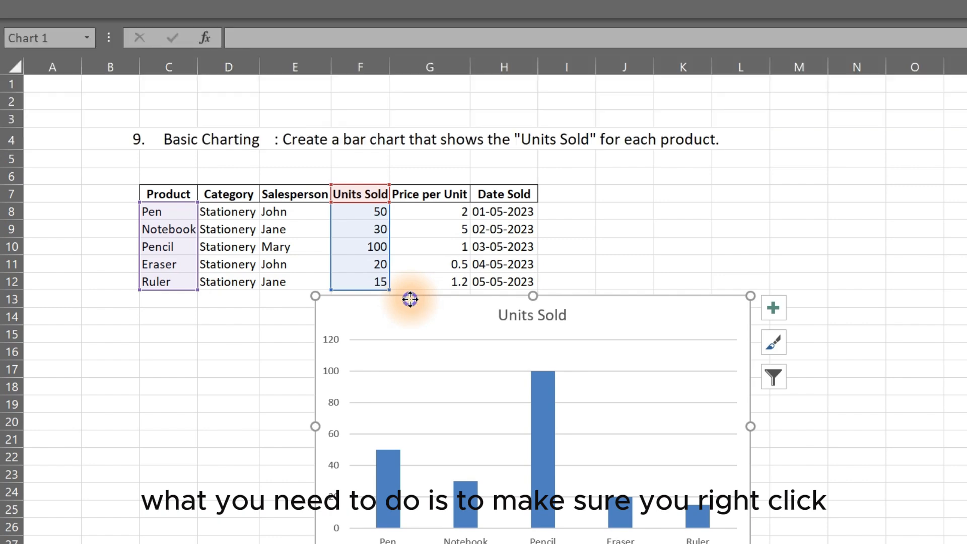
Step: Change the Units Sold chart's type to Clustered Bar and move the chart clear of the dataset, beyond the Date Sold column
right_click(410, 299)
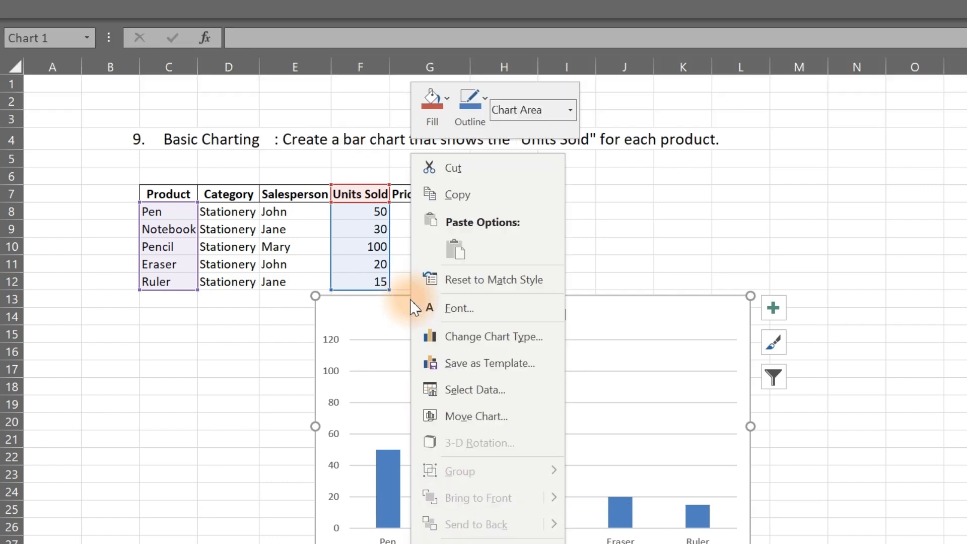
left_click(468, 336)
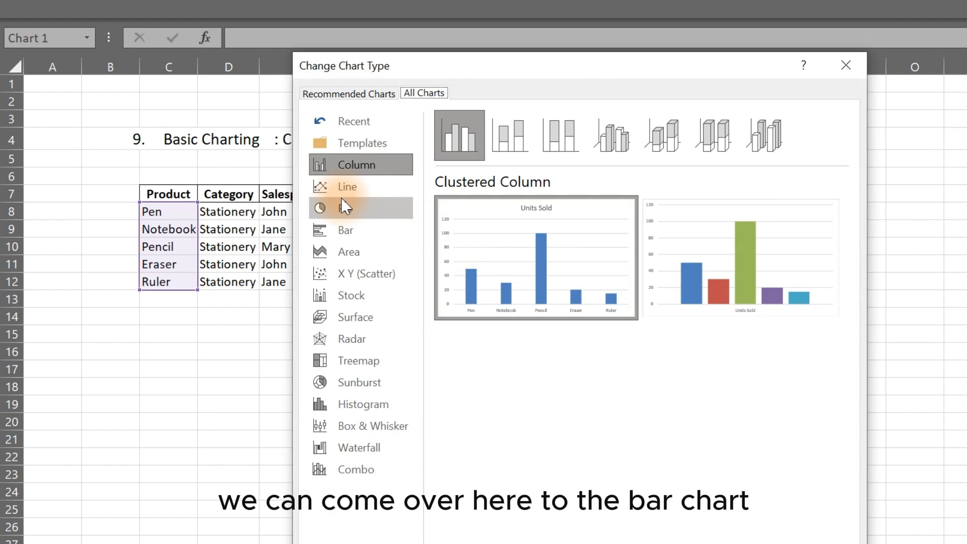
left_click(346, 231)
mouse_move(519, 254)
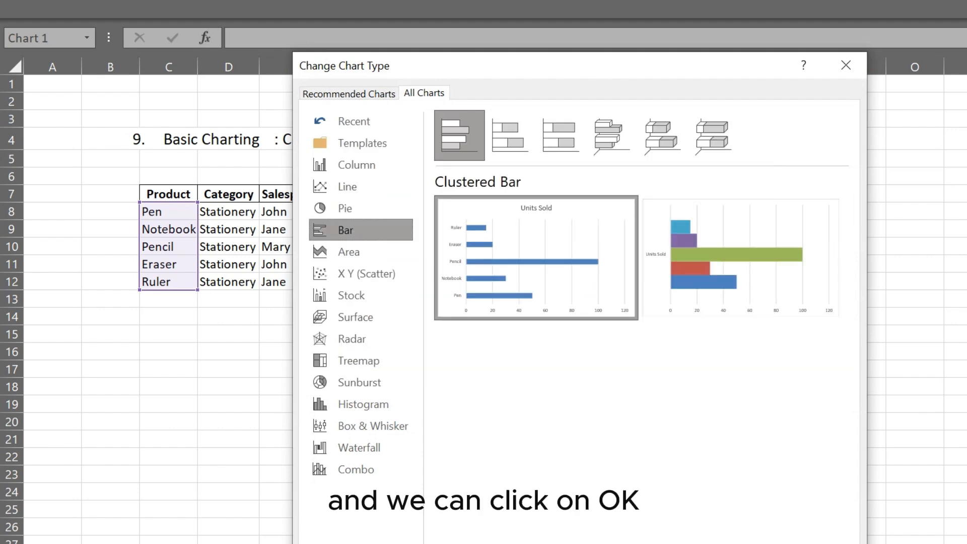
left_click(737, 543)
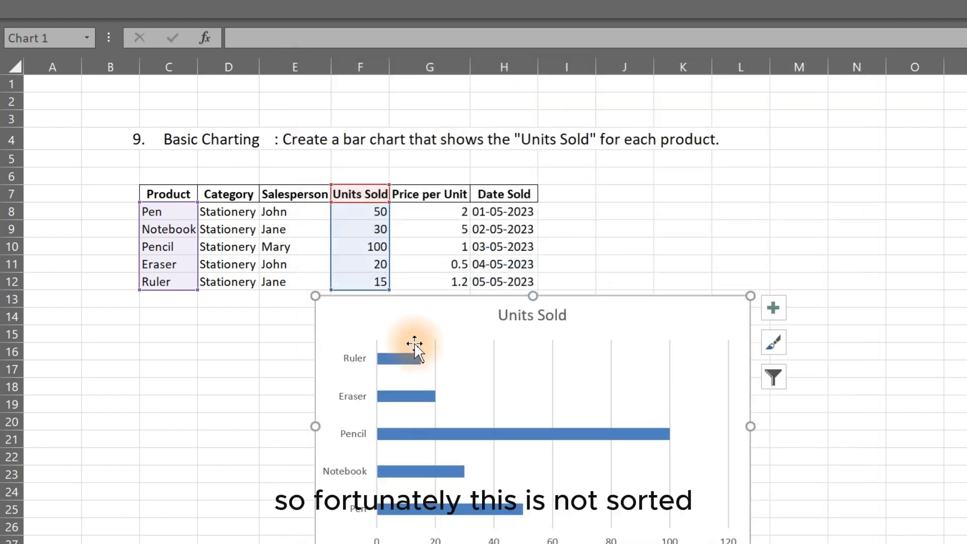
left_click_drag(434, 297, 773, 244)
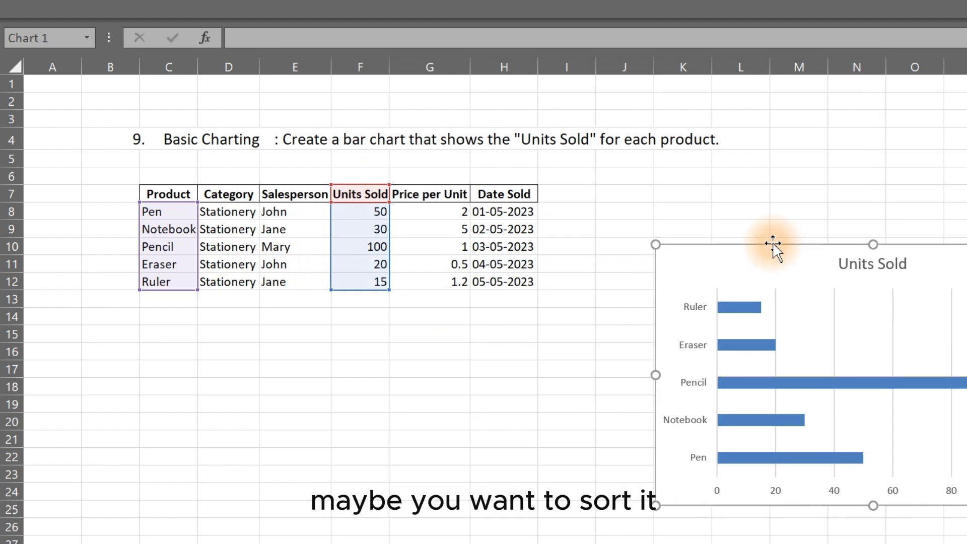
Step: Turn on filtering for the dataset's header row in row 7
left_click(207, 217)
left_click(165, 215)
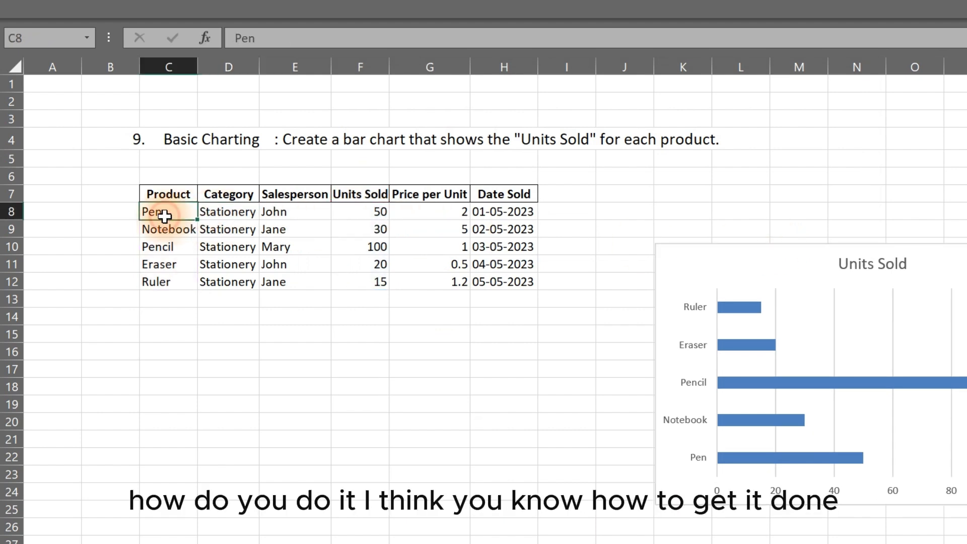
left_click(287, 7)
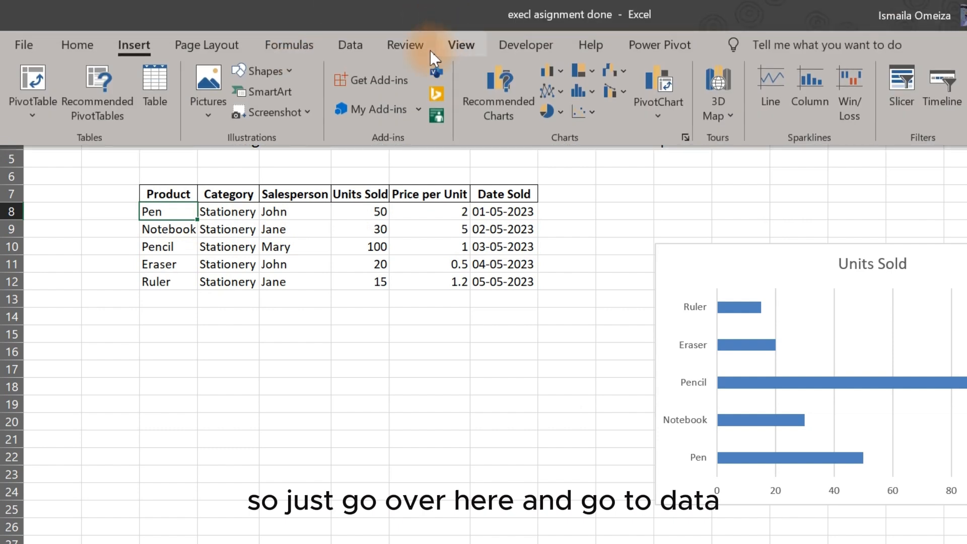
left_click(350, 44)
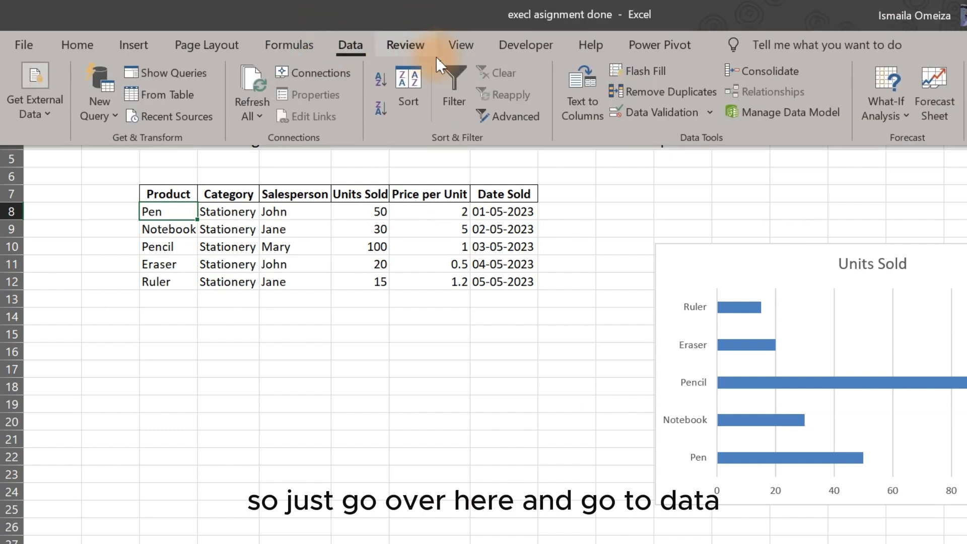
left_click(438, 79)
left_click(437, 81)
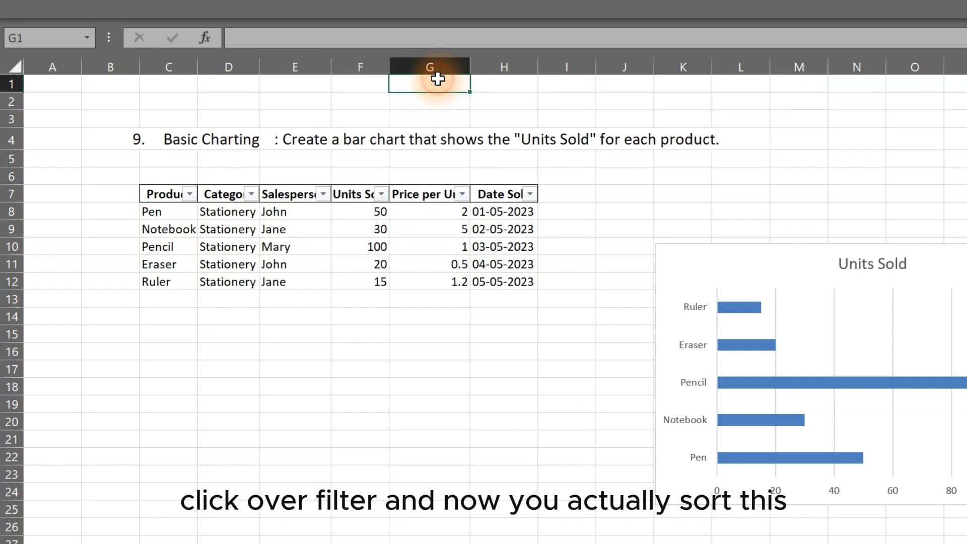
Step: Sort the dataset by Units Sold from largest to smallest
left_click(190, 195)
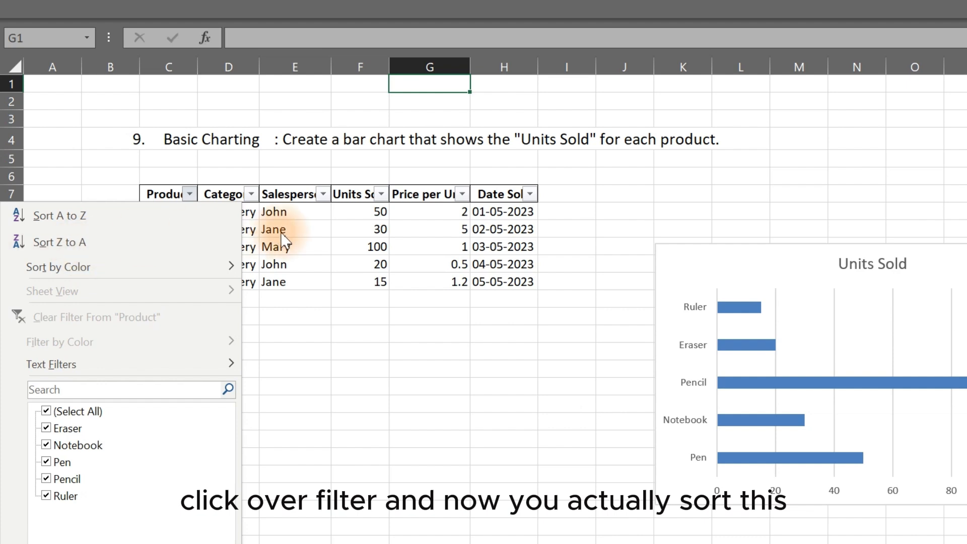
left_click(381, 194)
left_click(381, 194)
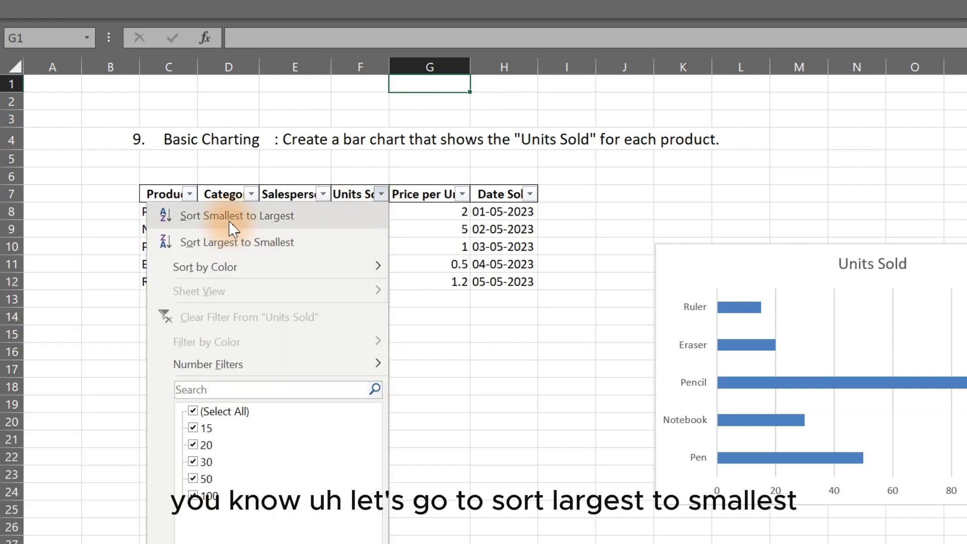
left_click(222, 237)
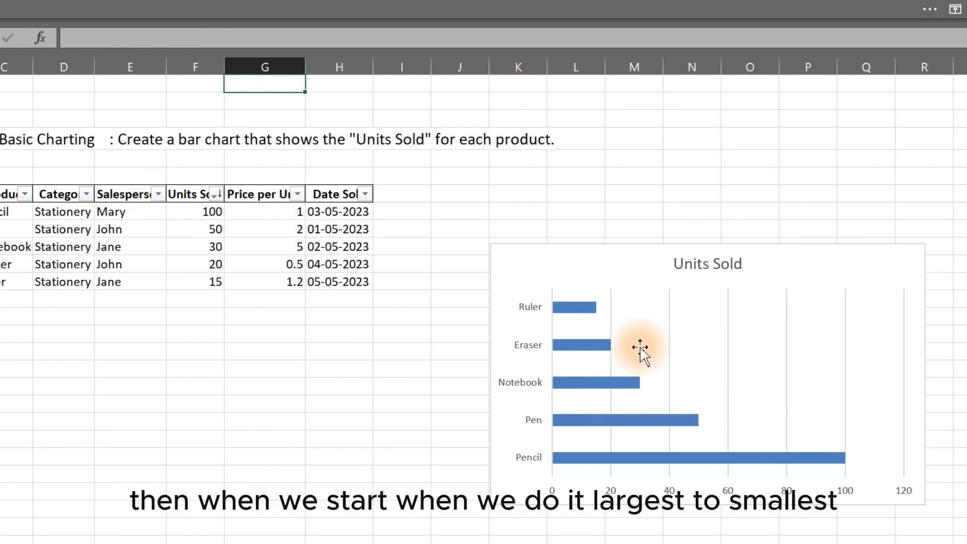
Step: Move the chart over the dataset and set its vertical category axis to show categories in reverse order
left_click(597, 244)
left_click_drag(598, 242, 142, 206)
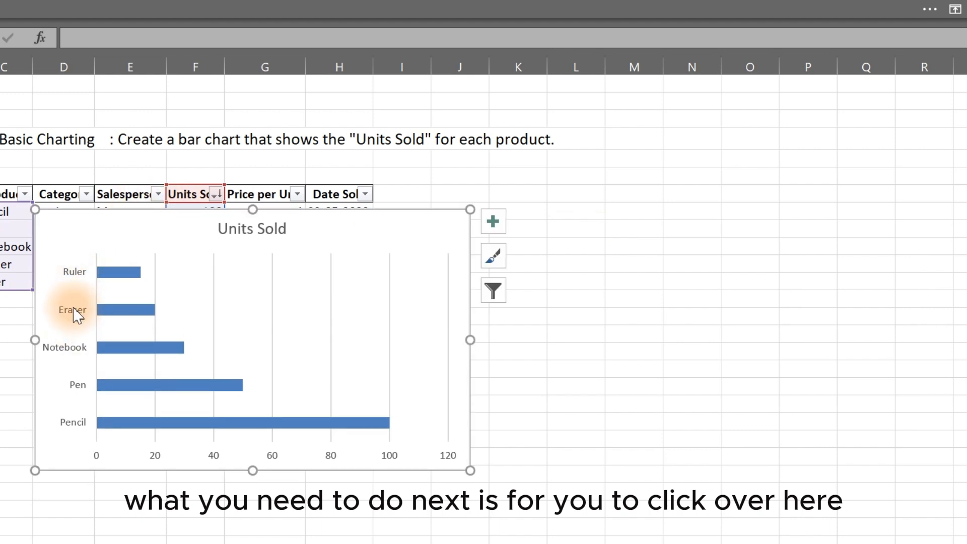
right_click(74, 309)
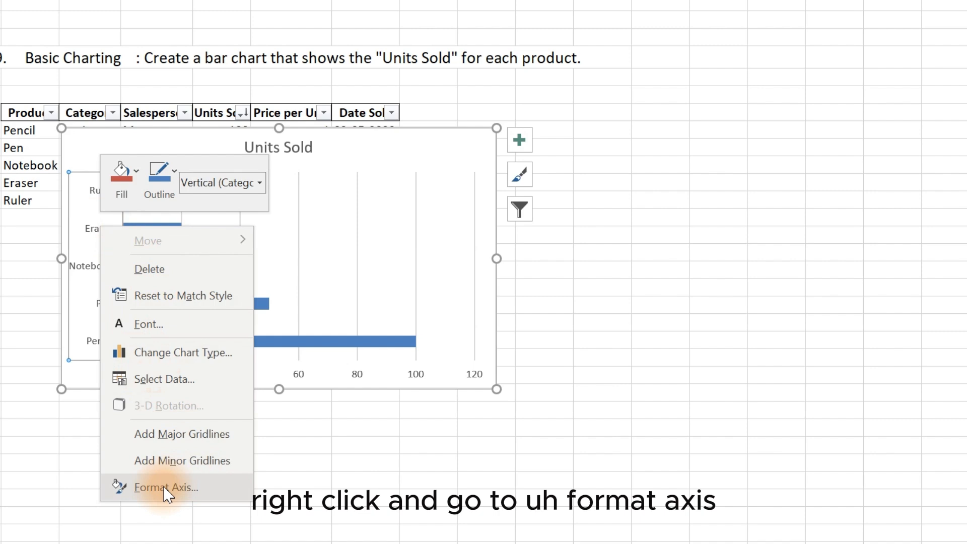
left_click(163, 486)
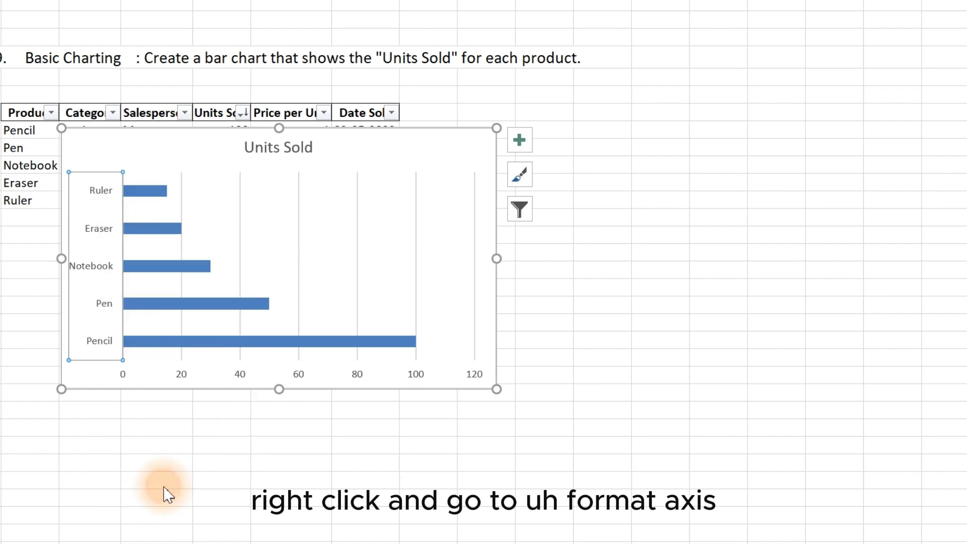
left_click_drag(43, 110, 461, 8)
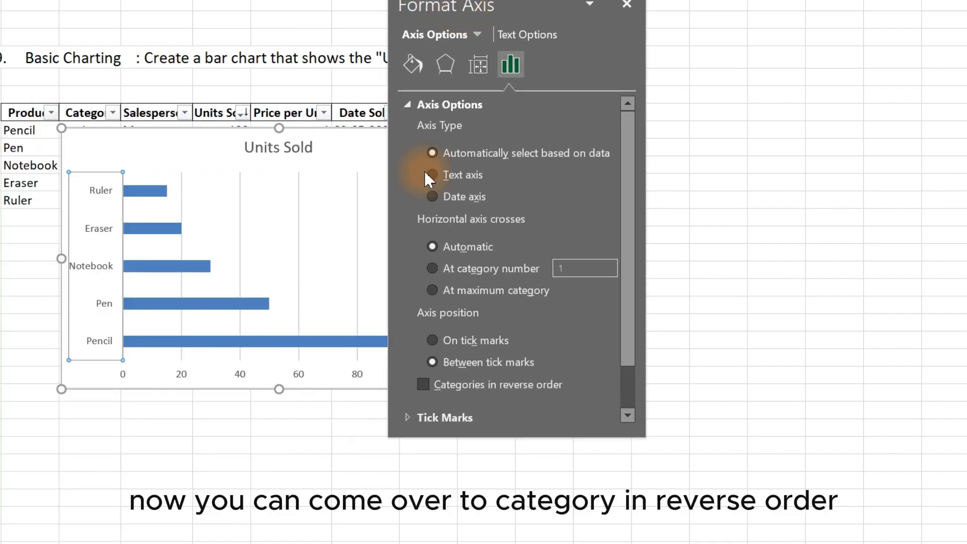
left_click(424, 384)
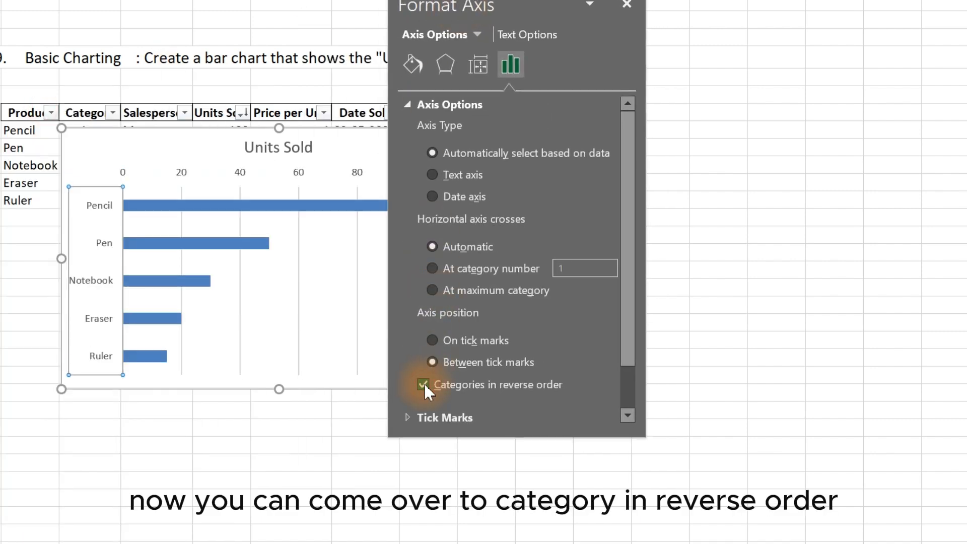
left_click(628, 6)
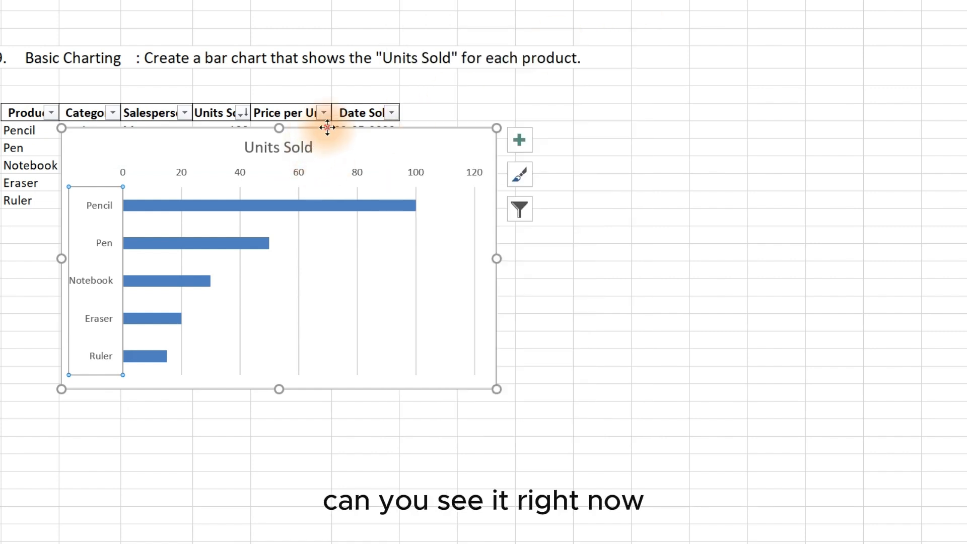
Step: Move the chart down to uncover most of the dataset and add data labels to the Units Sold bars
left_click_drag(328, 128, 299, 201)
left_click(301, 276)
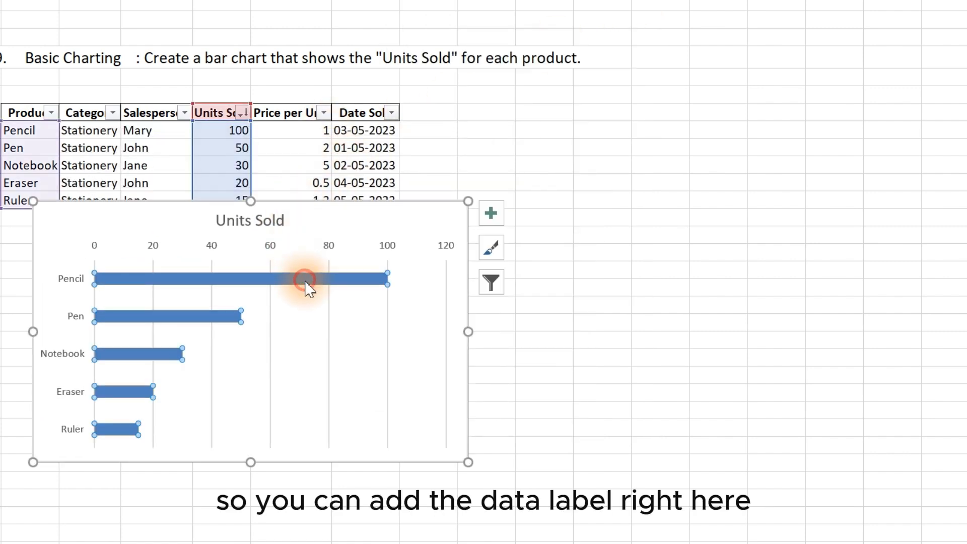
left_click(491, 214)
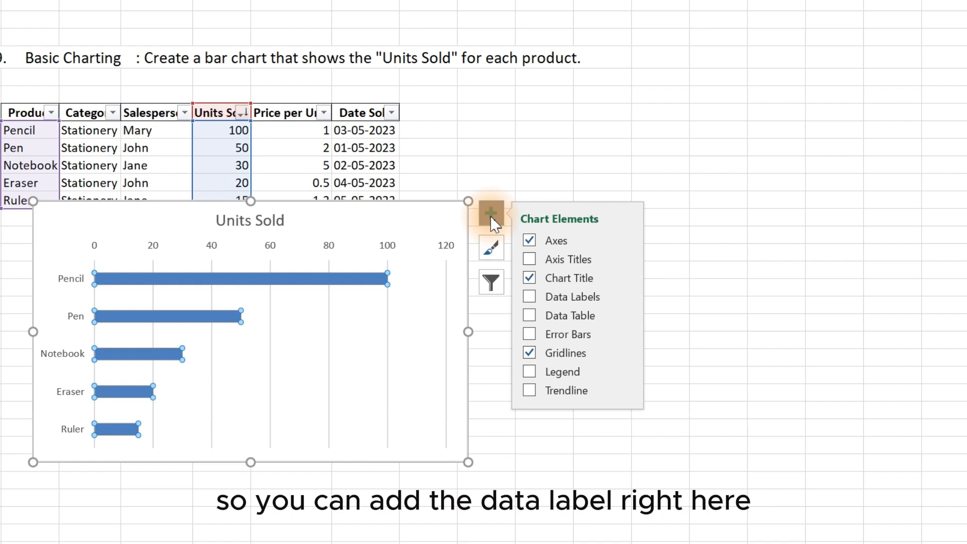
left_click(530, 316)
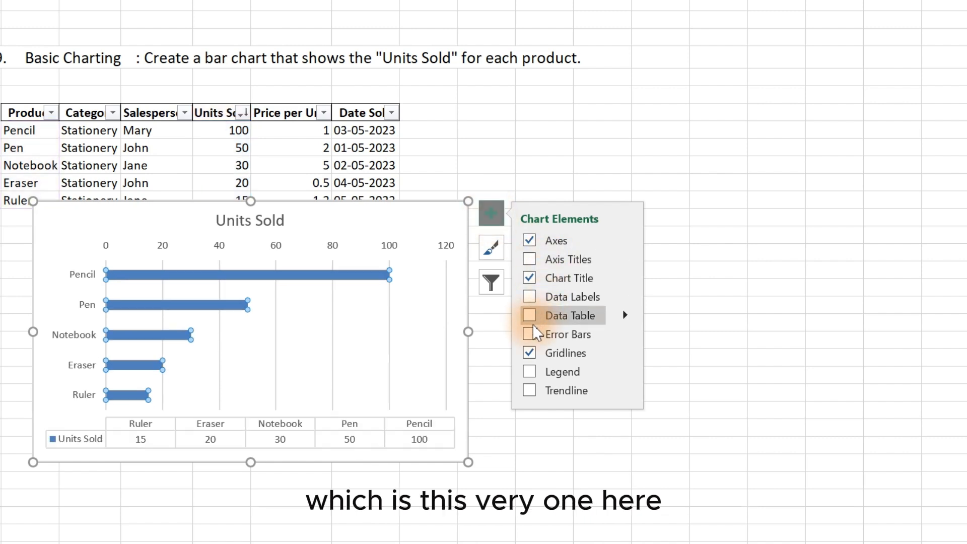
left_click(530, 297)
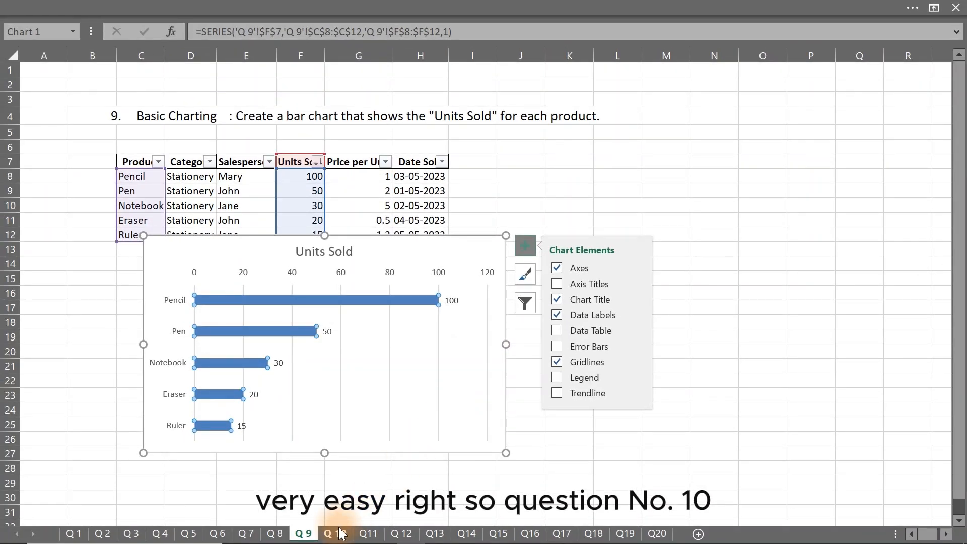
Step: Go to the Q 10 sheet and read the Formatting Cells task above the dataset
left_click(334, 534)
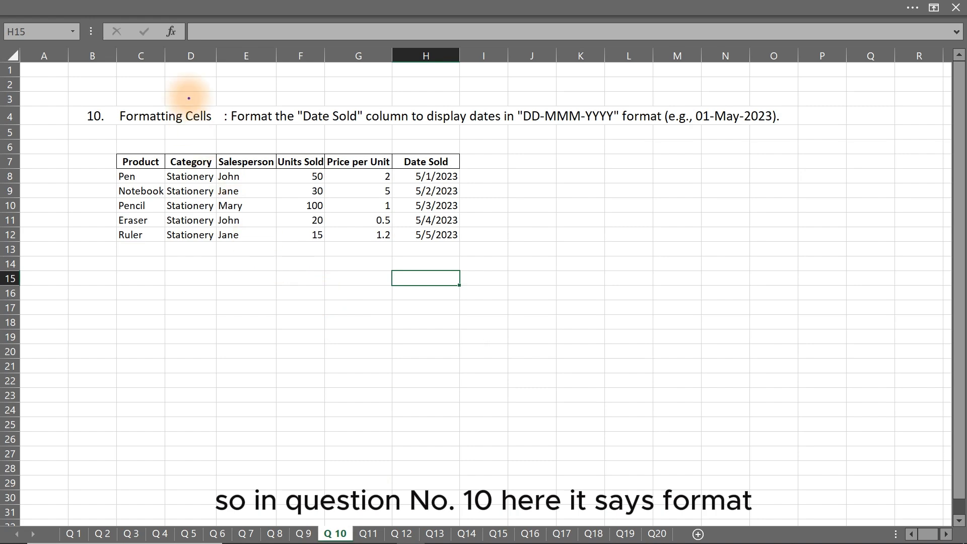
left_click_drag(213, 101, 804, 144)
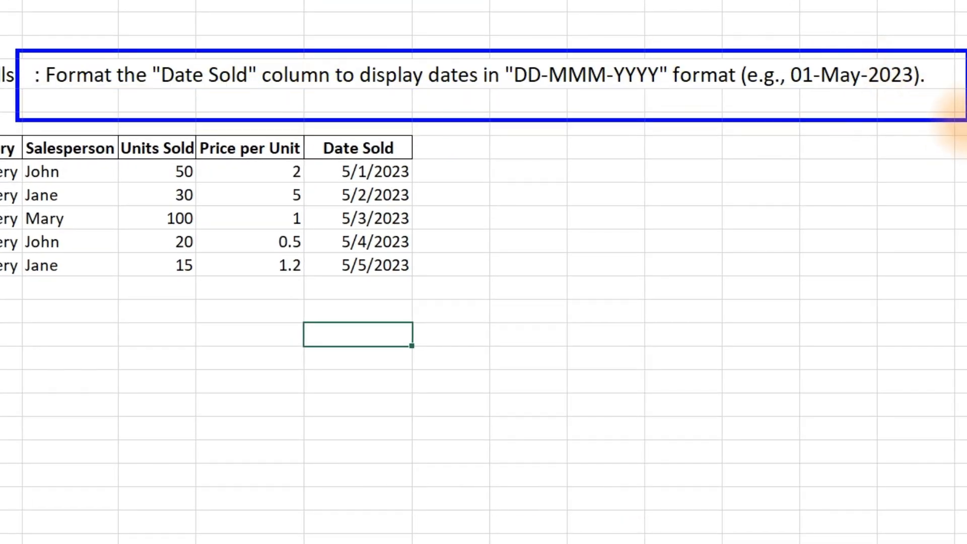
left_click_drag(966, 123, 966, 121)
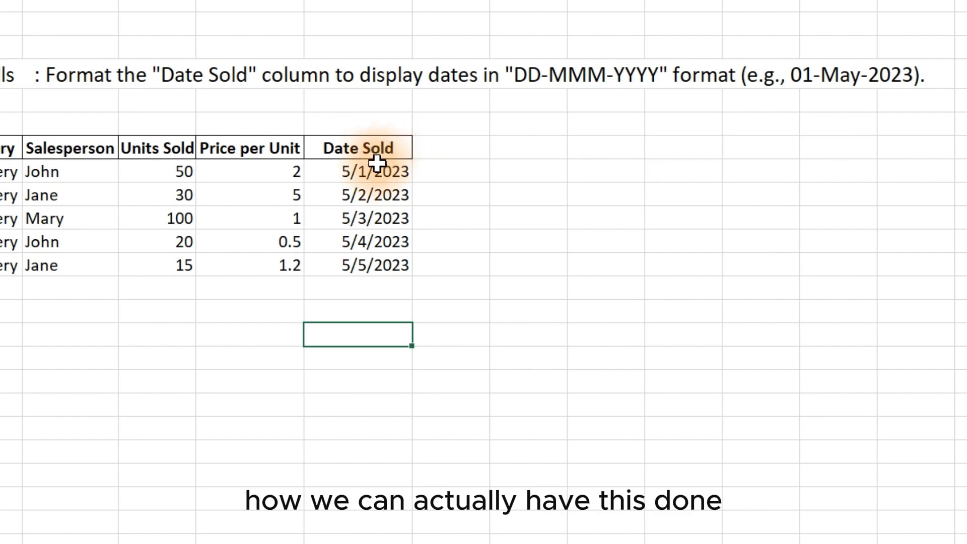
Step: Select the five dates under Date Sold and bring up the number formatting commands
left_click_drag(377, 172, 378, 267)
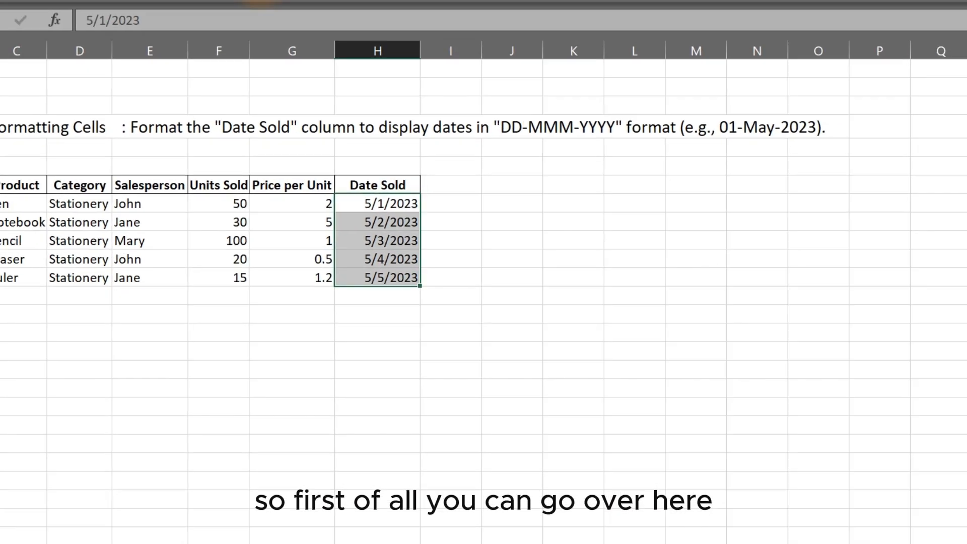
left_click(271, 5)
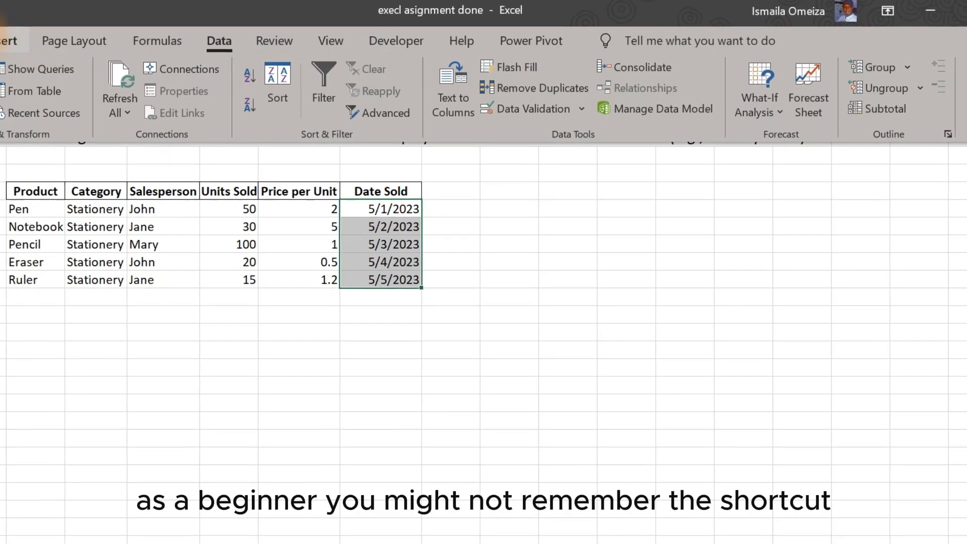
left_click(0, 42)
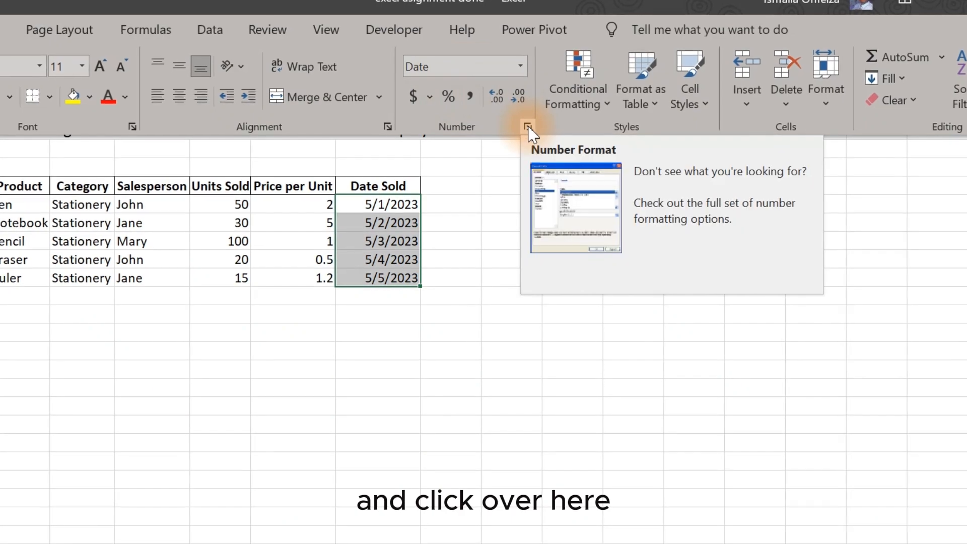
left_click(528, 129)
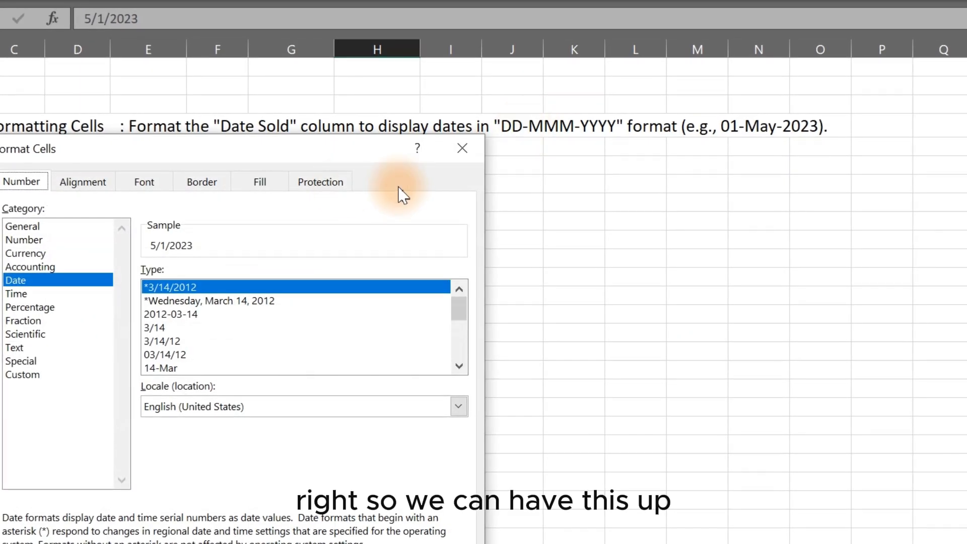
left_click_drag(263, 150, 437, 185)
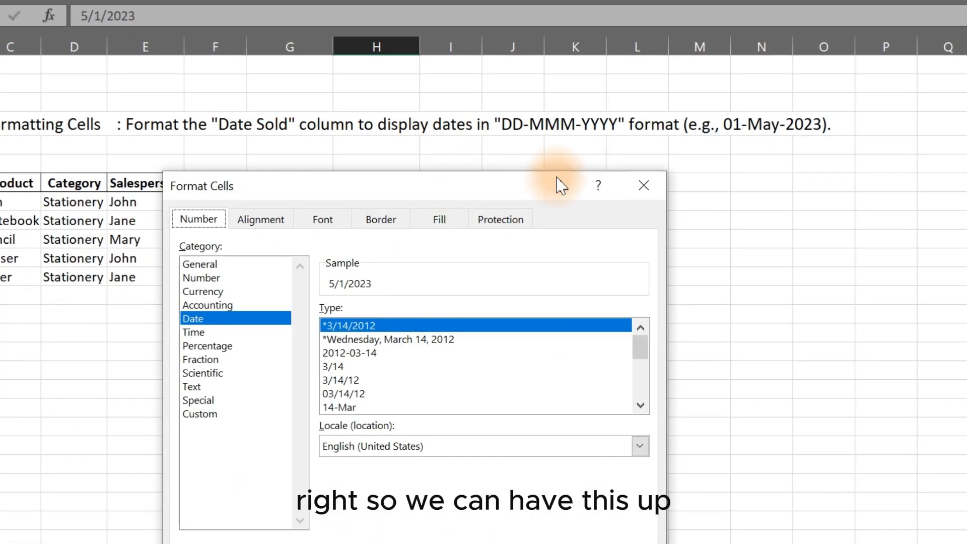
left_click(644, 186)
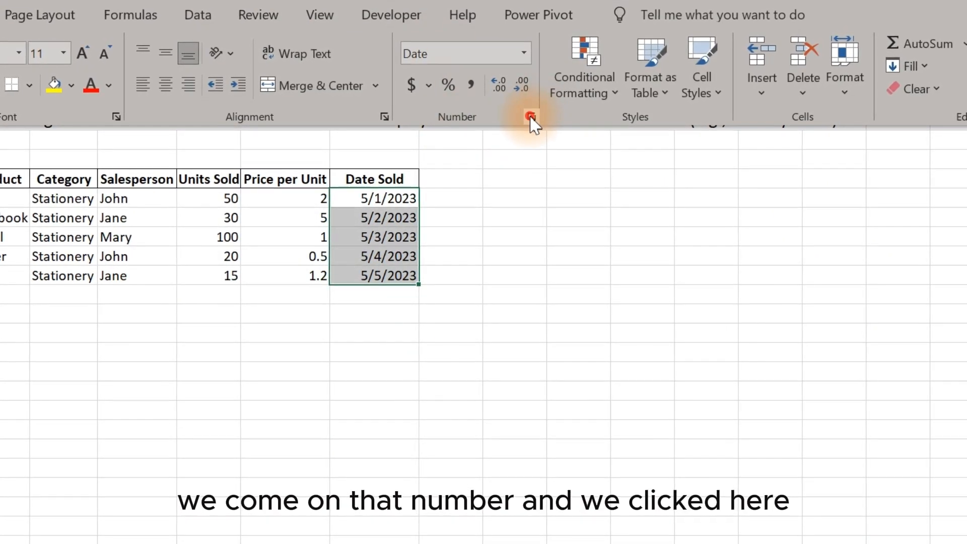
left_click(532, 117)
left_click(647, 180)
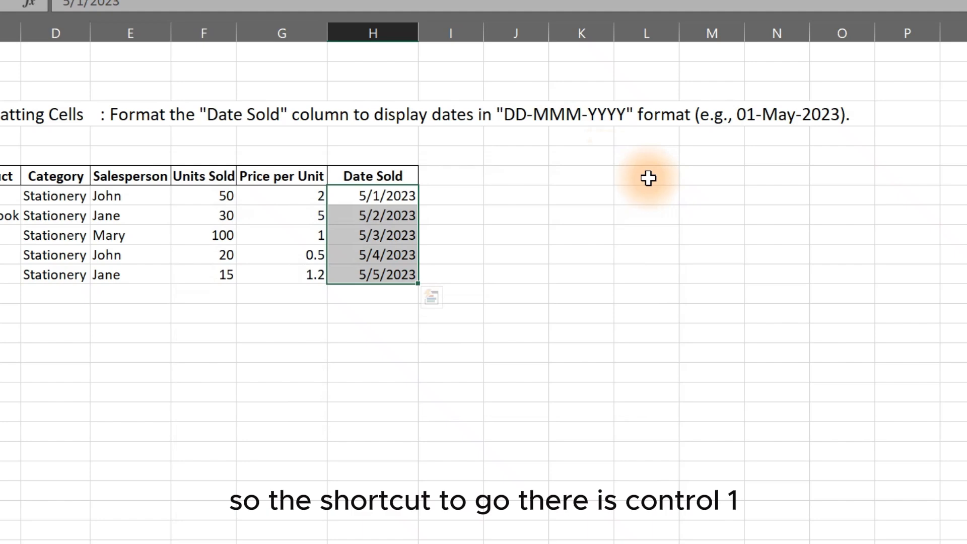
Step: Apply the custom number format dd-mm-yyyy to the selected Date Sold dates
key("ctrl+1")
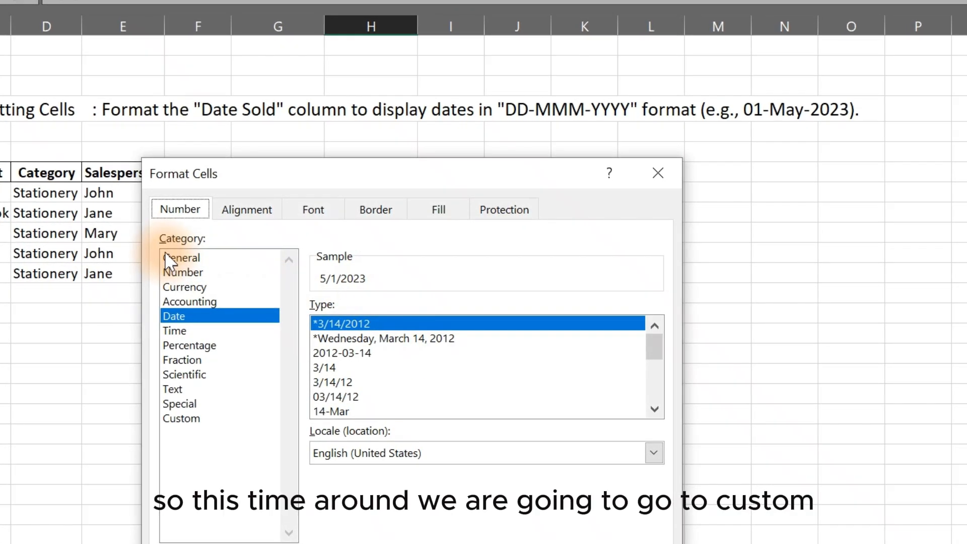
left_click(181, 418)
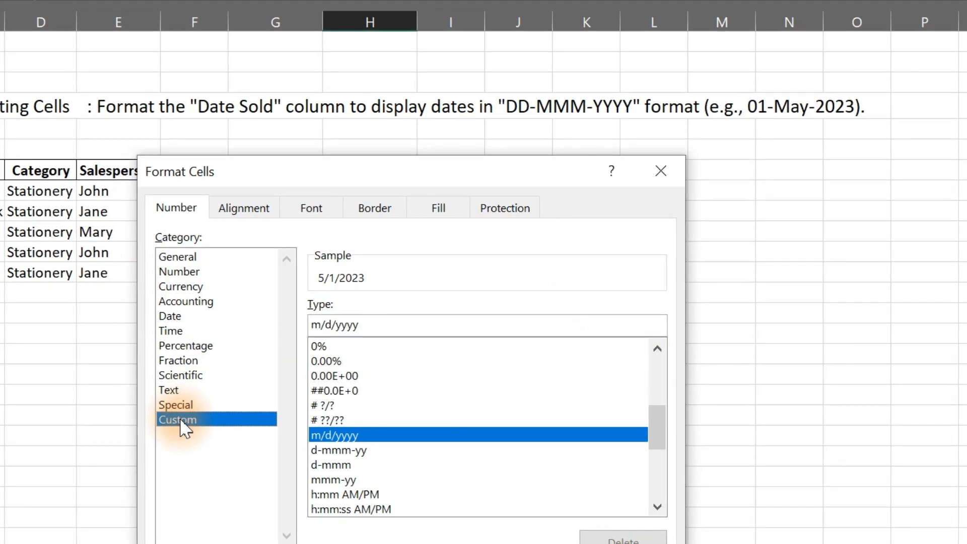
left_click_drag(399, 325, 279, 324)
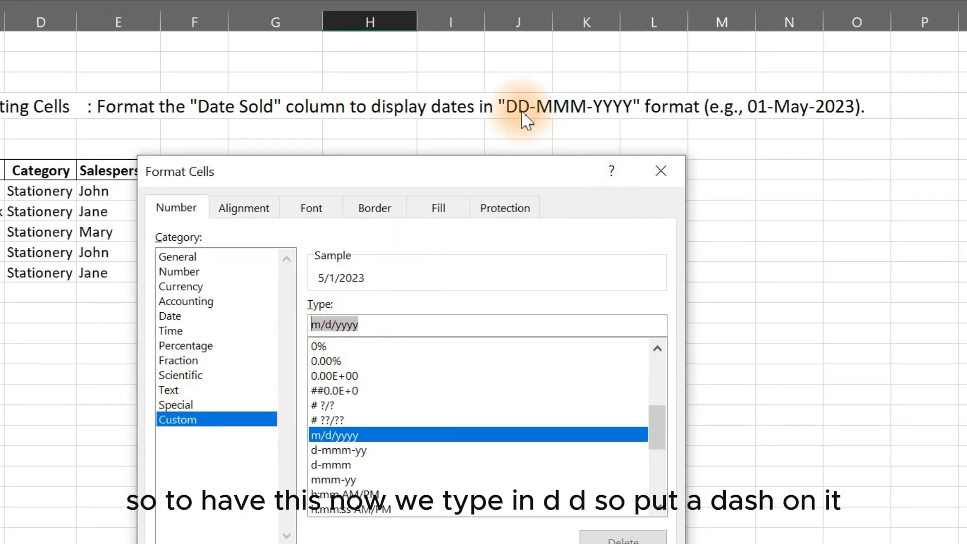
type("dd-mmm")
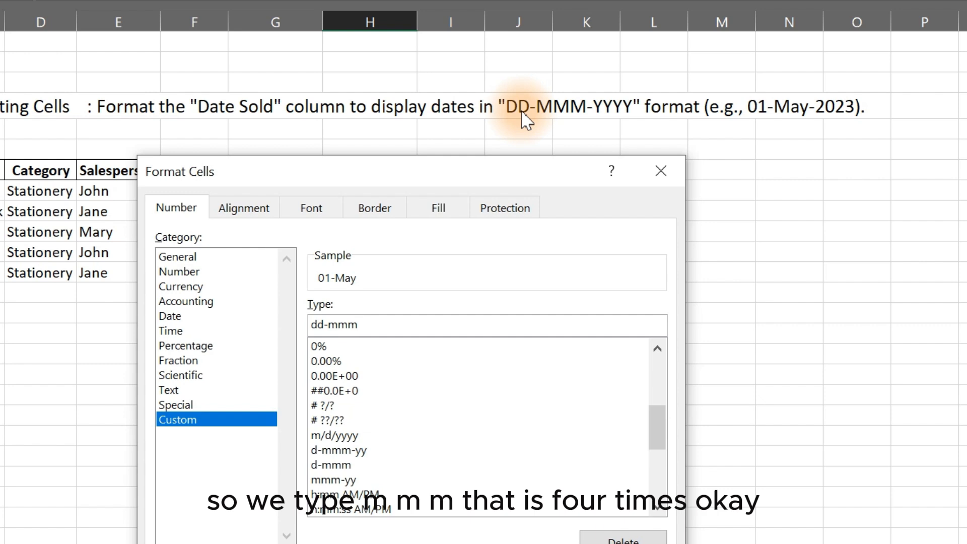
key("BackSpace")
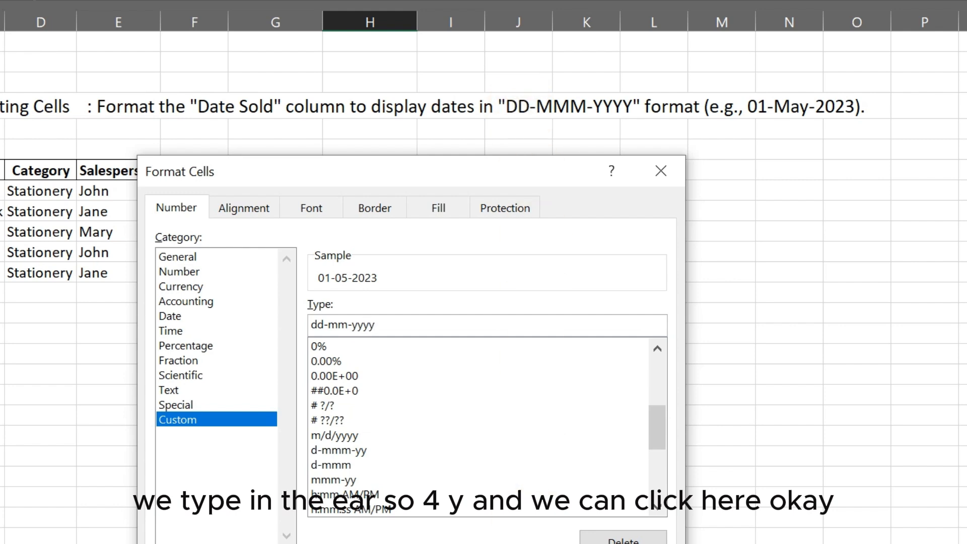
left_click(542, 543)
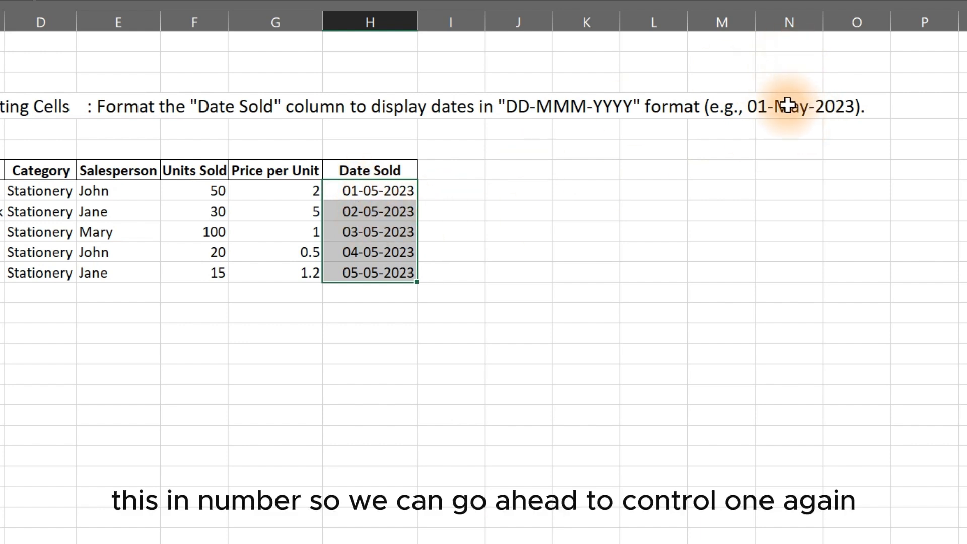
Step: Set the custom number format of the Date Sold dates to dd-mmm-yyyy
key("ctrl+1")
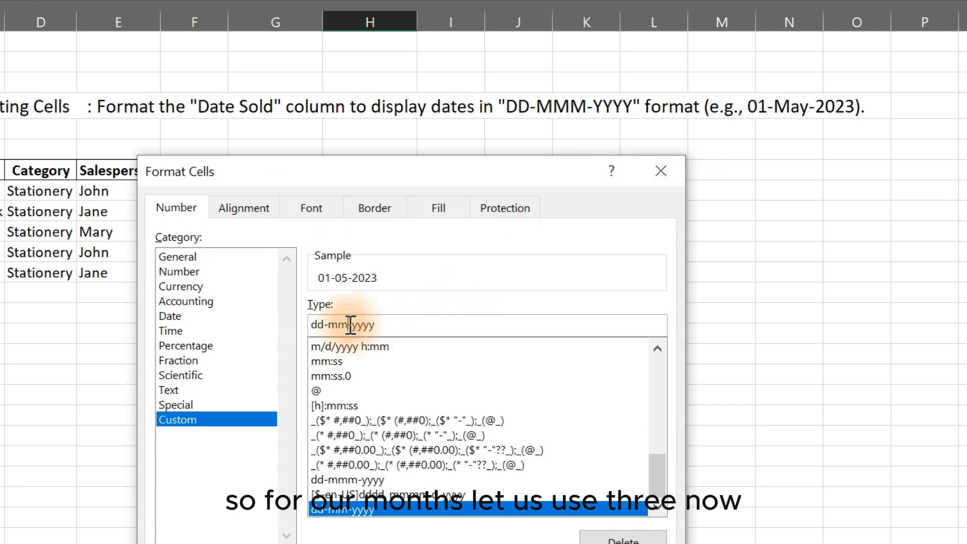
type("m")
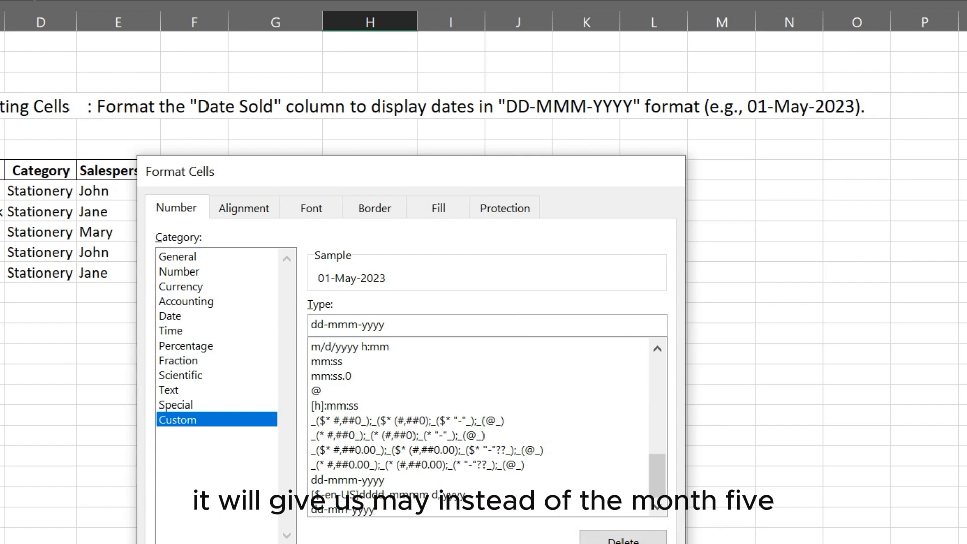
key("Return")
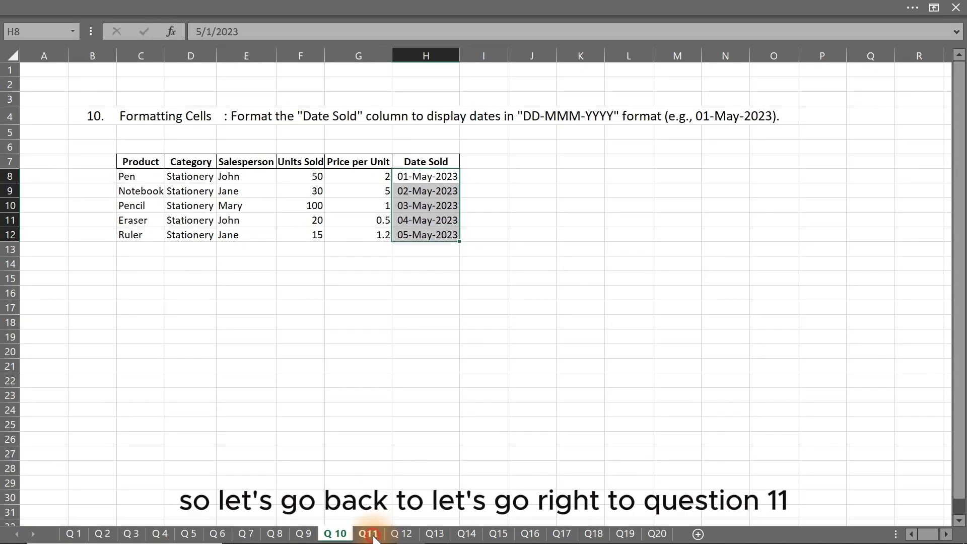
Step: Go to the Q11 sheet and run Remove Duplicates on the whole dataset with headers, checking all columns
left_click(369, 534)
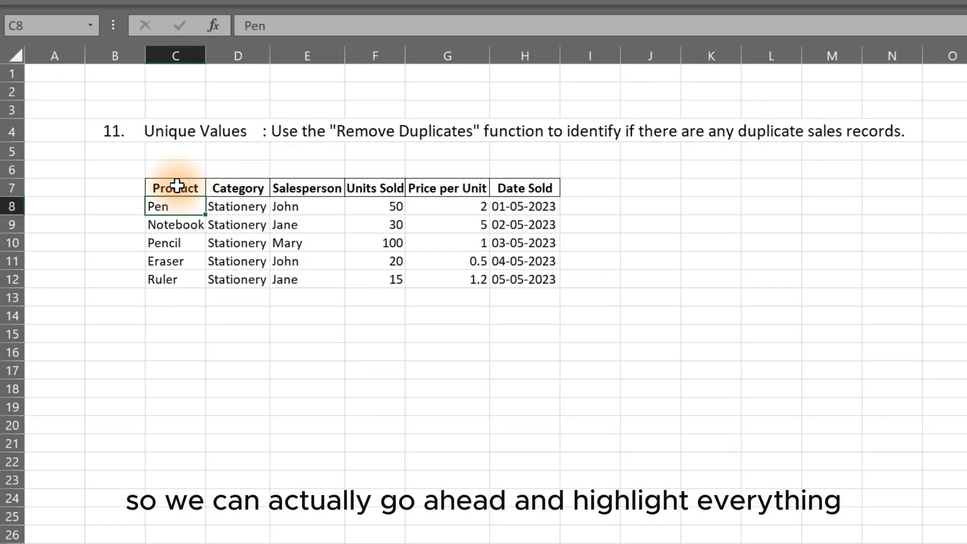
left_click_drag(173, 186, 550, 272)
left_click(171, 5)
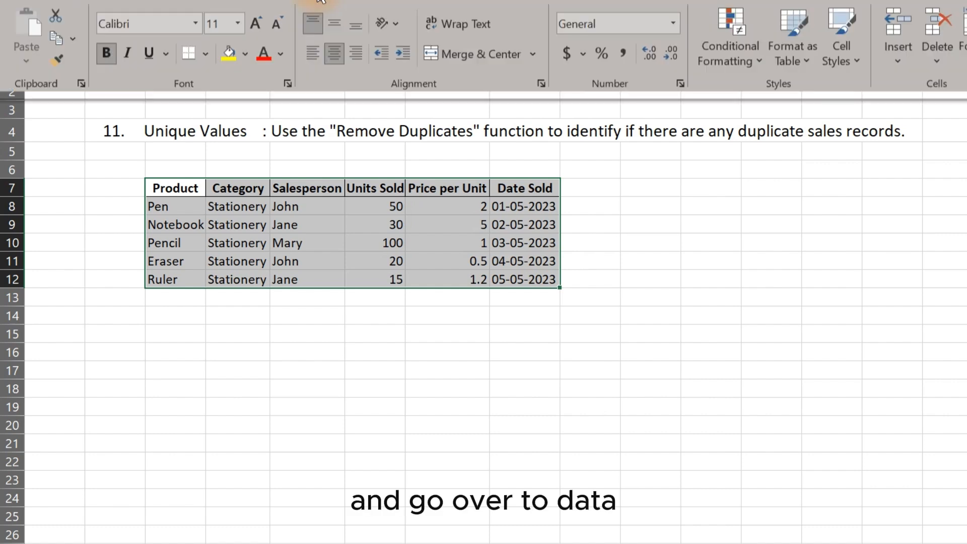
left_click(367, 29)
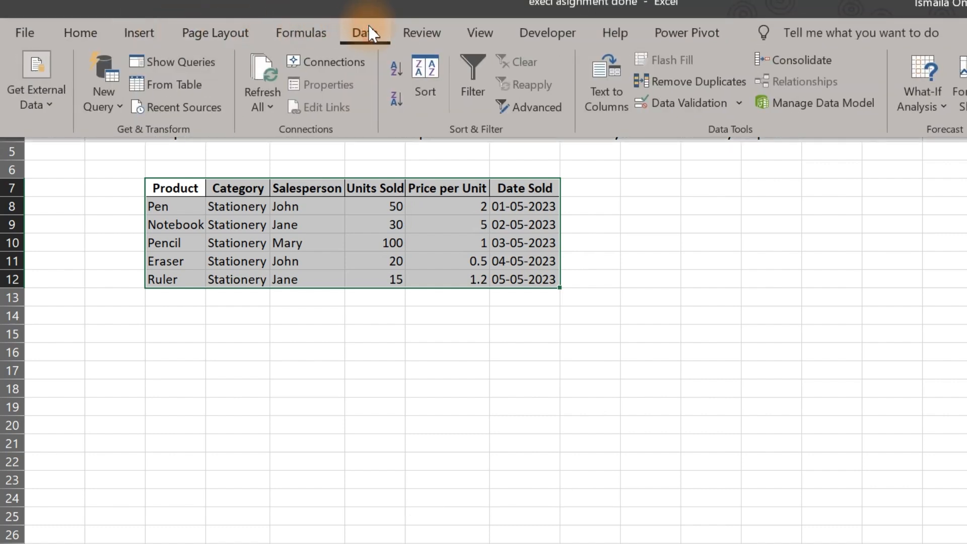
left_click(674, 81)
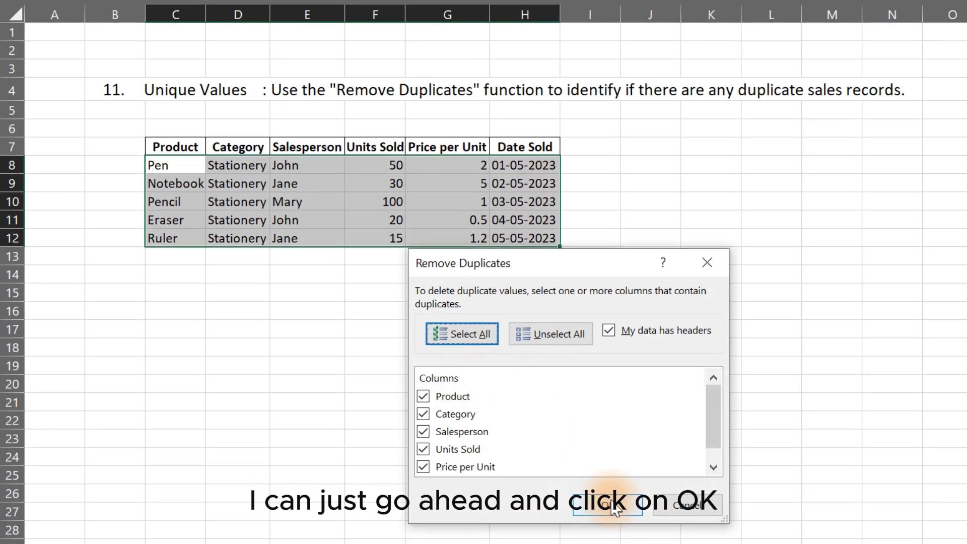
left_click(608, 540)
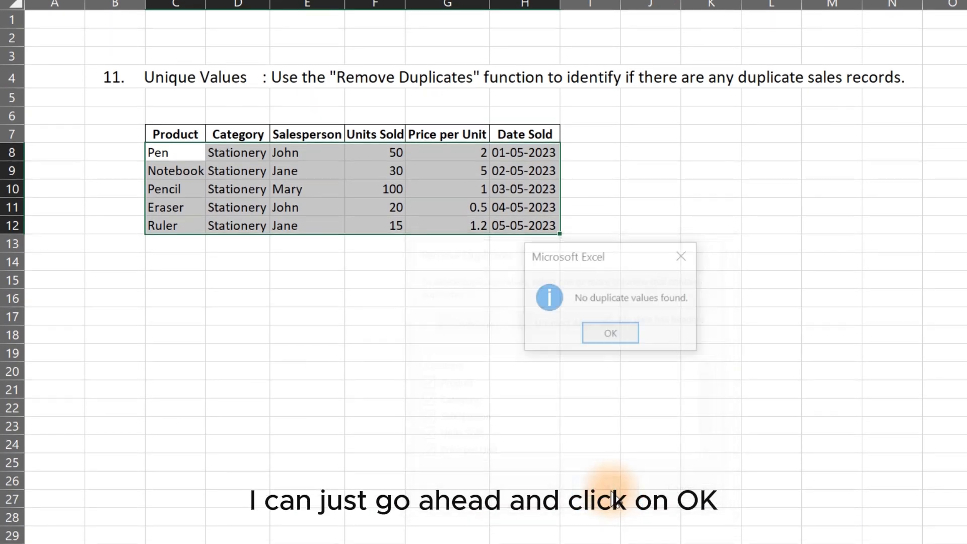
left_click(612, 335)
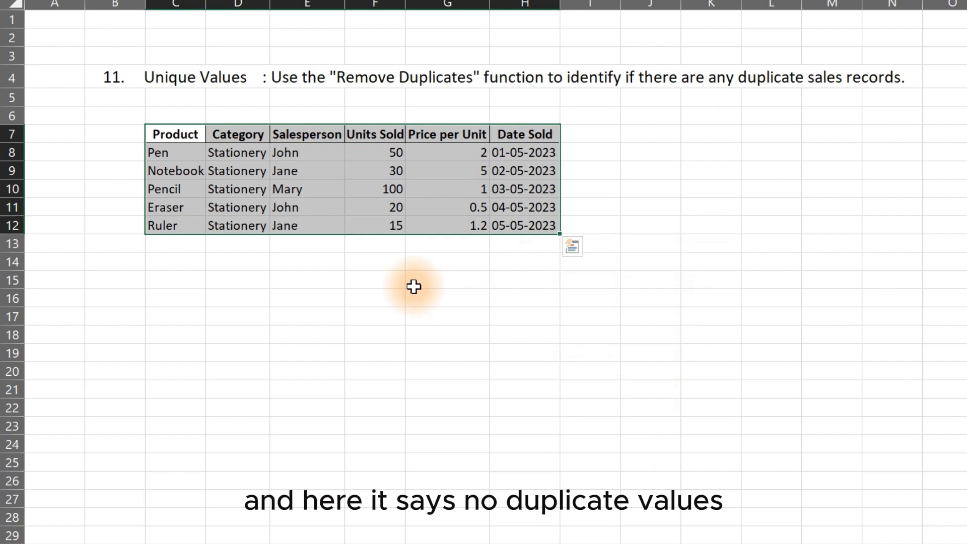
Step: Enter the note "No Duplicate Vaules" in cell E15 below the dataset
left_click(299, 286)
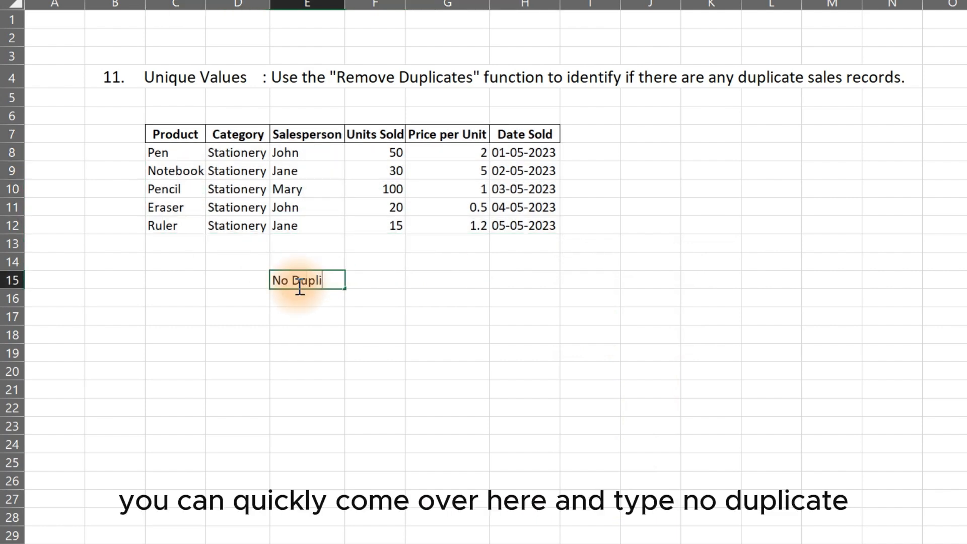
type("No Duplia")
key("BackSpace")
type("cate")
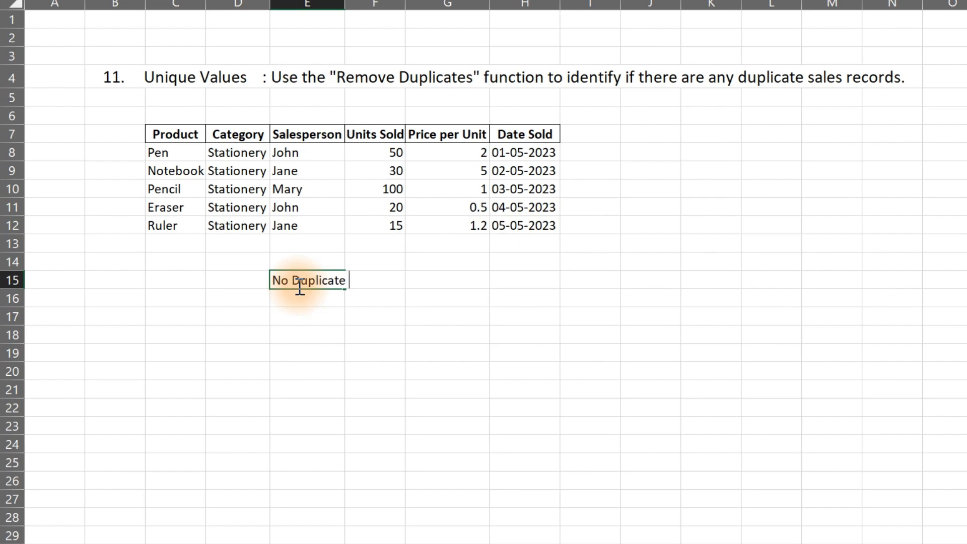
type(" Vaue")
key("BackSpace")
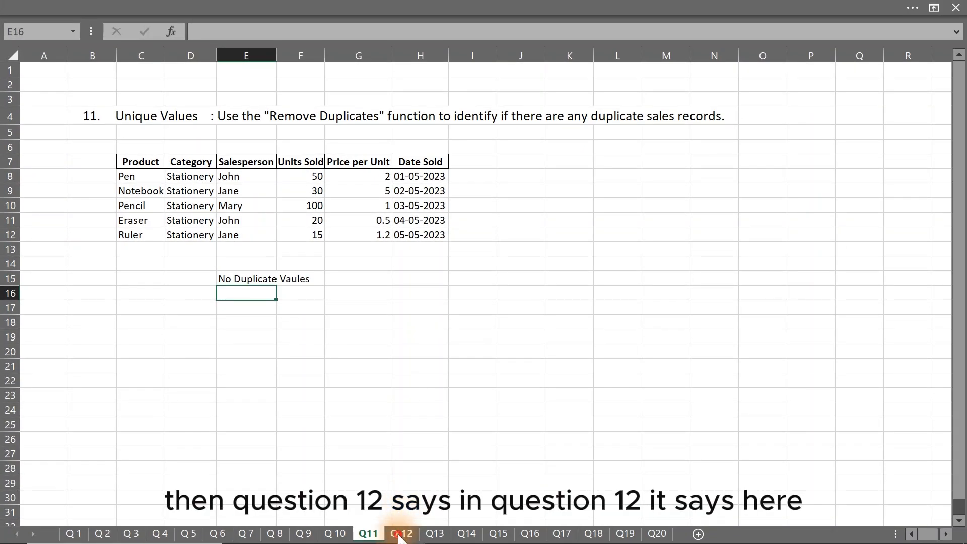
Step: Go to the Q 12 sheet and open the Data Validation settings for the Units Sold values in F8:F12
left_click(401, 535)
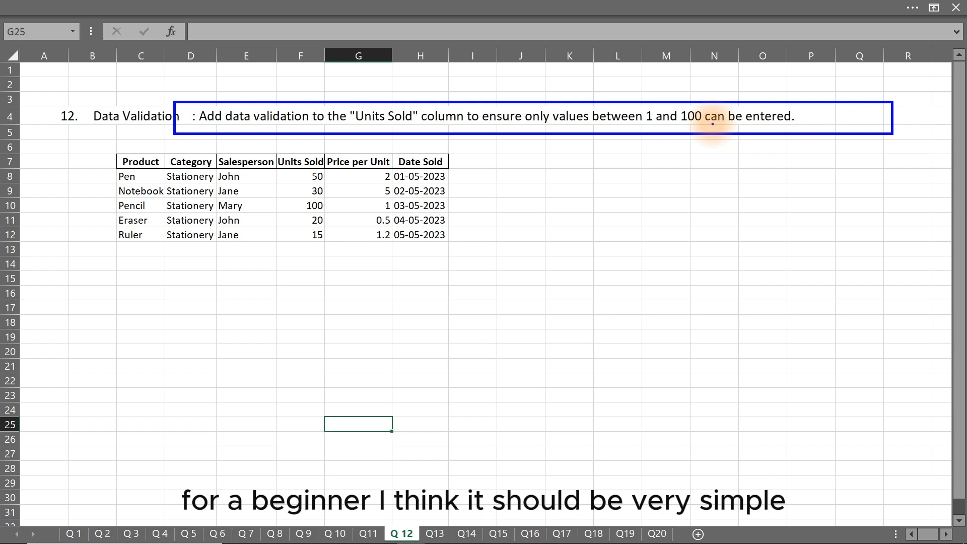
left_click(305, 177)
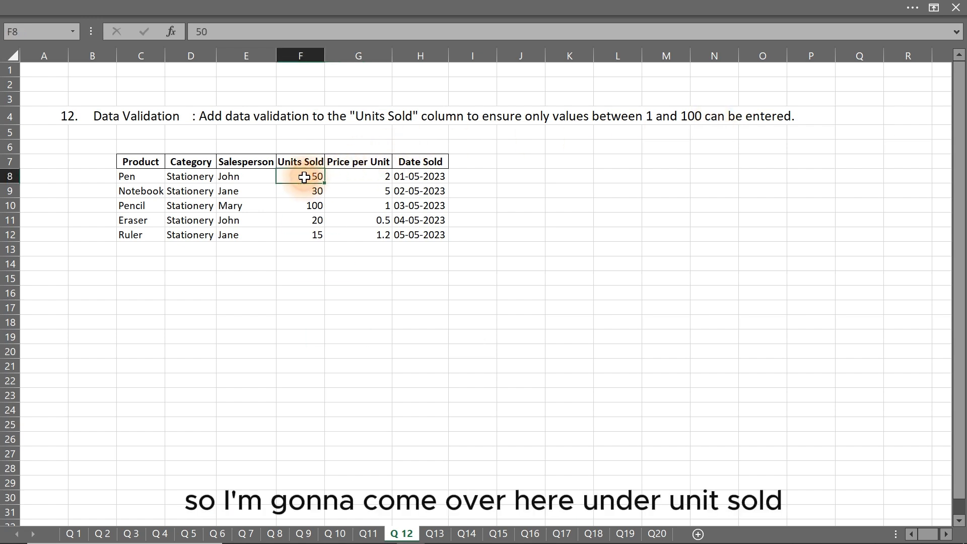
left_click_drag(305, 177, 313, 234)
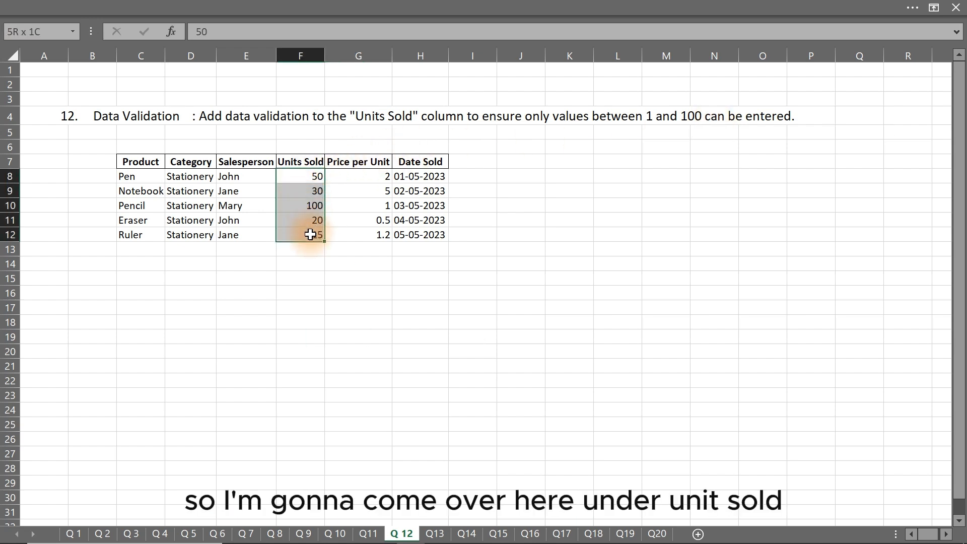
left_click(92, 7)
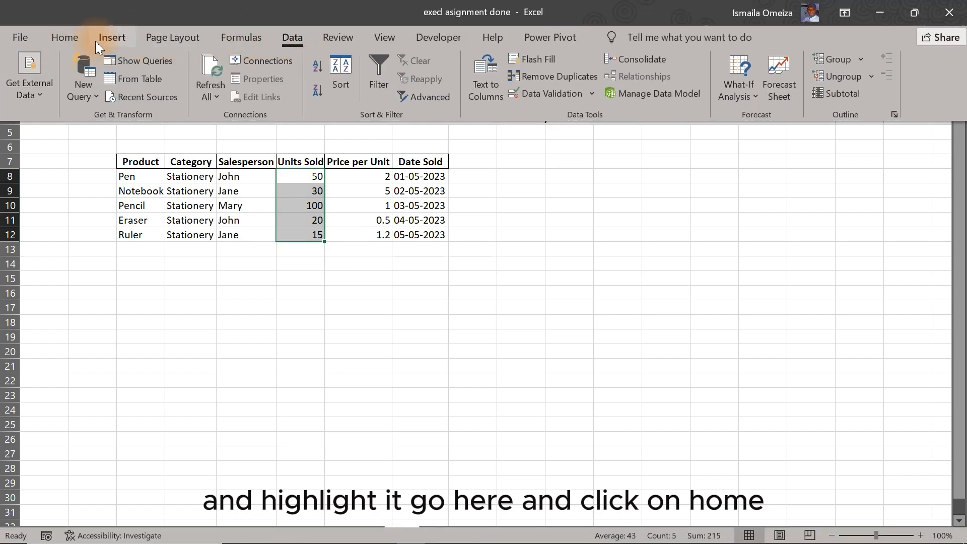
left_click(69, 37)
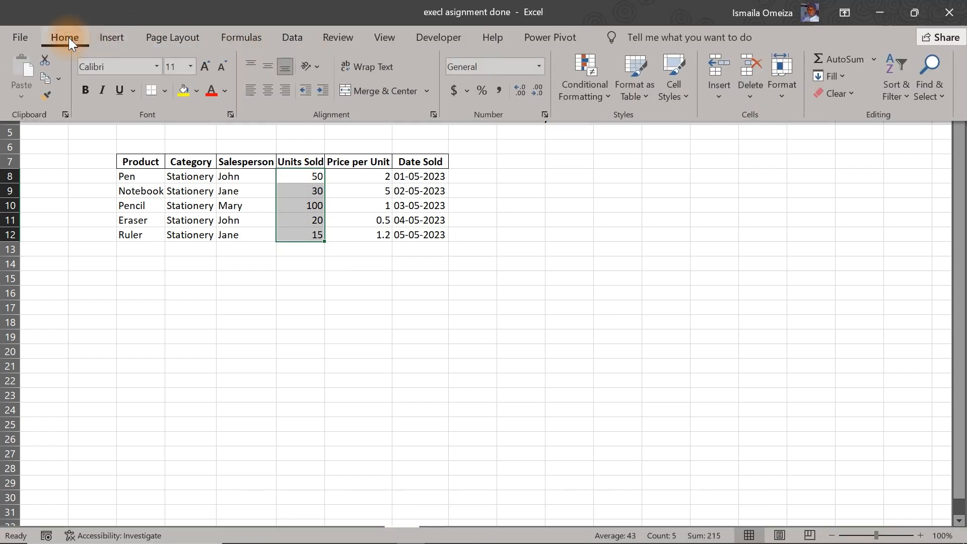
left_click(291, 33)
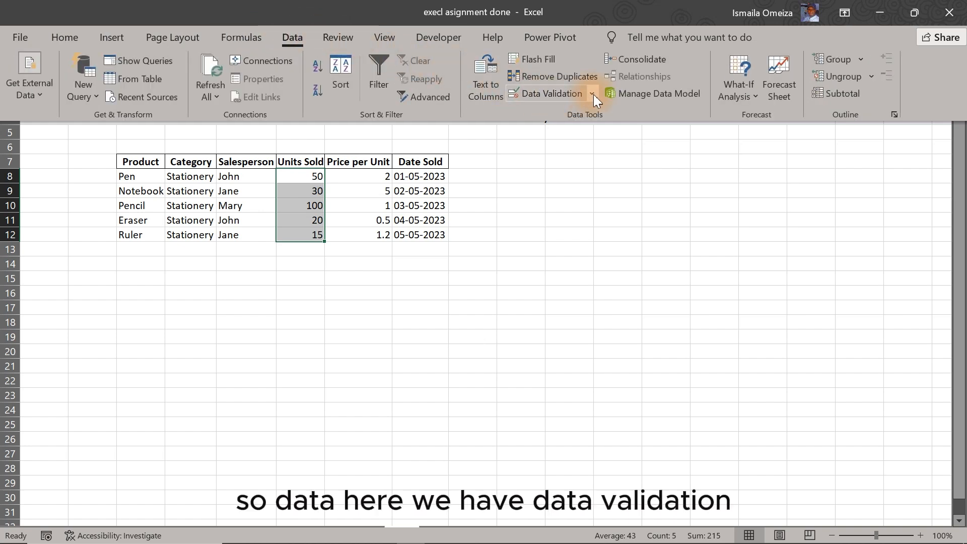
left_click(594, 95)
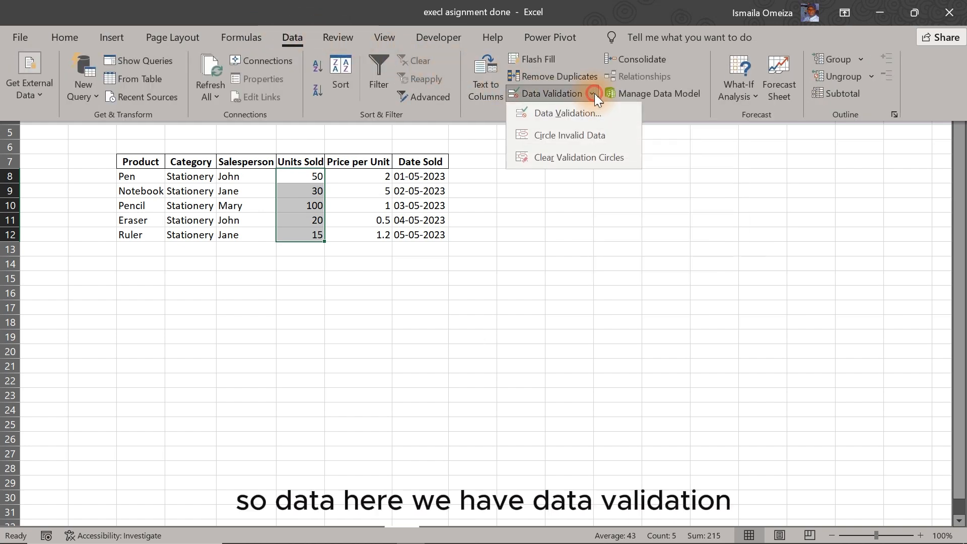
left_click(563, 113)
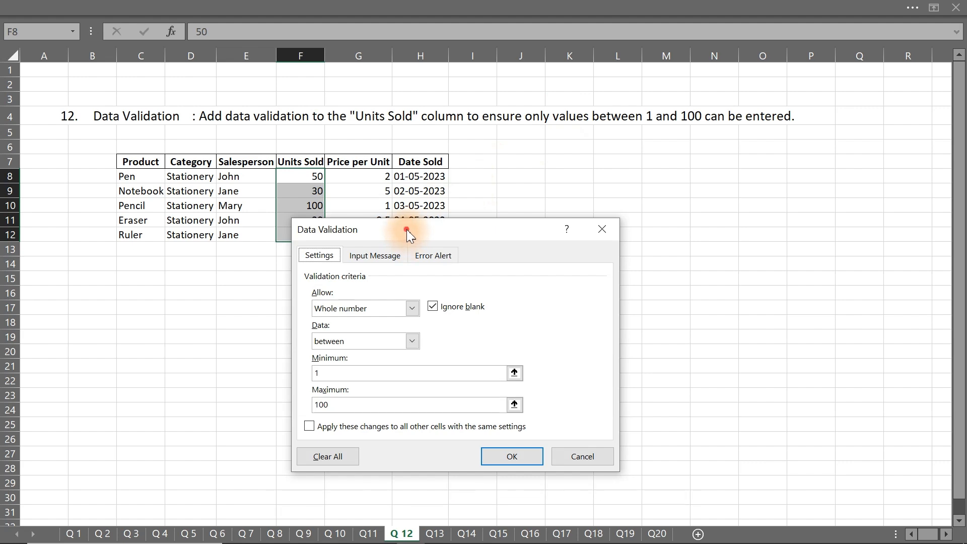
left_click_drag(407, 236, 618, 150)
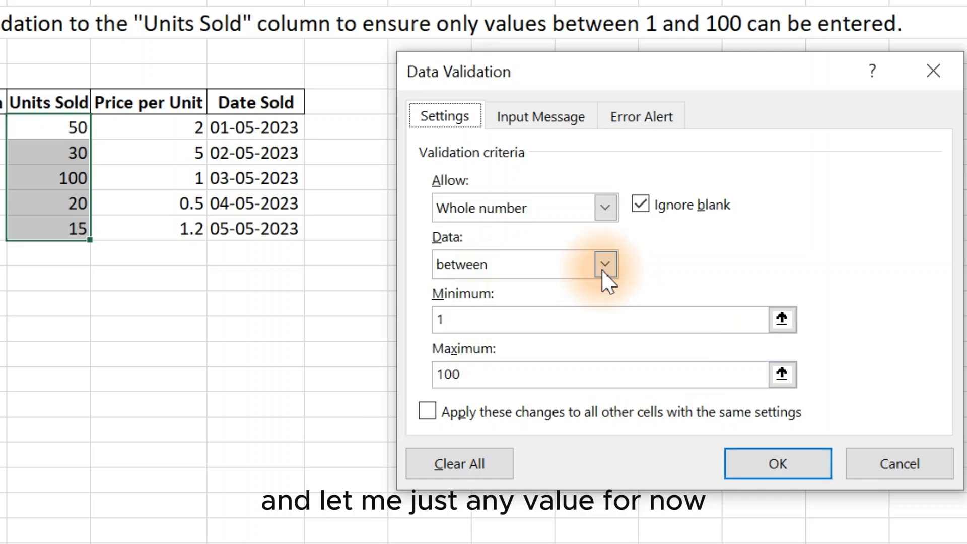
Step: Set the validation criteria to allow whole numbers between a minimum of 1 and a maximum of 100
left_click(529, 205)
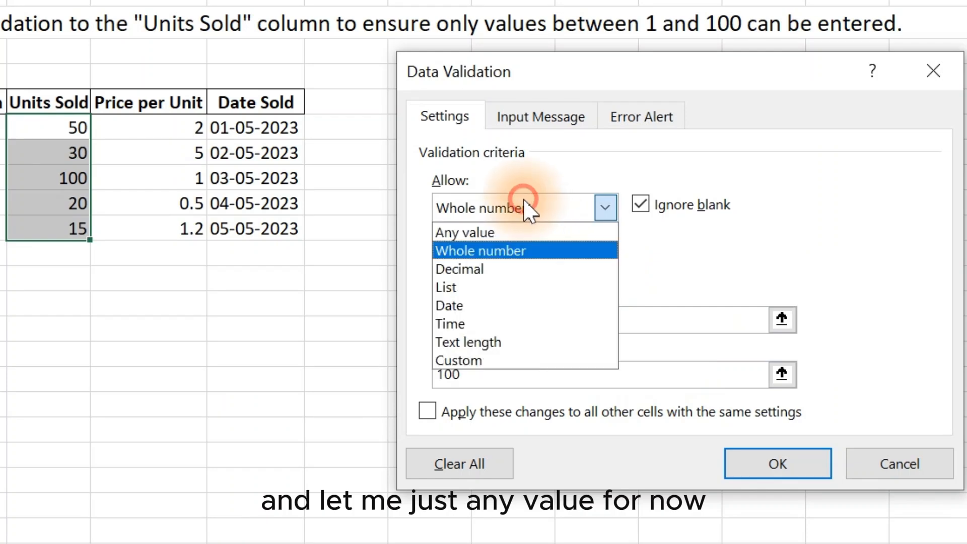
left_click(469, 232)
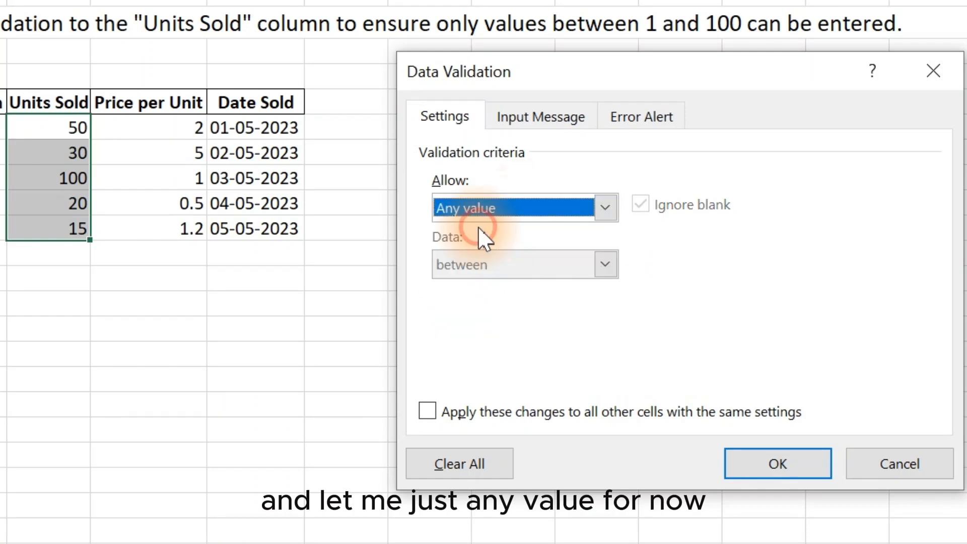
left_click(560, 210)
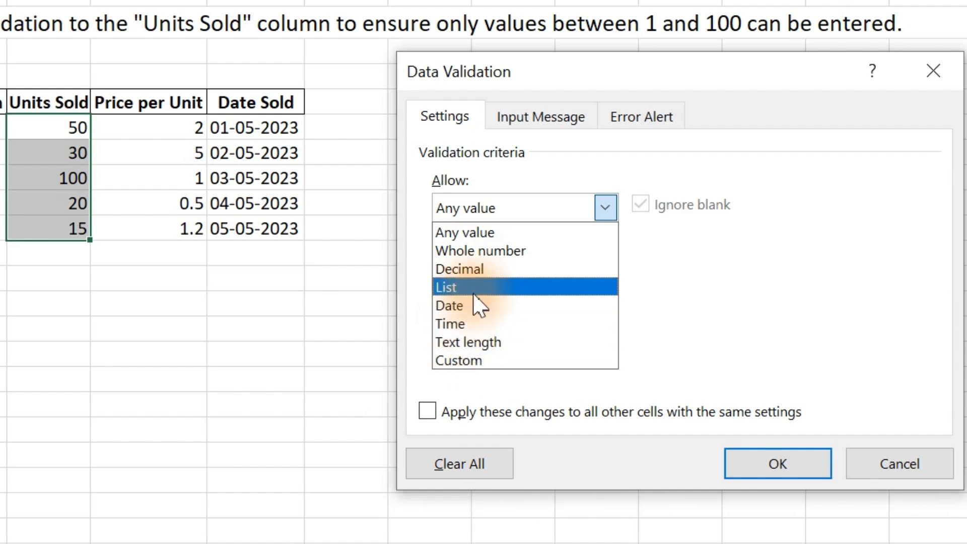
left_click(483, 254)
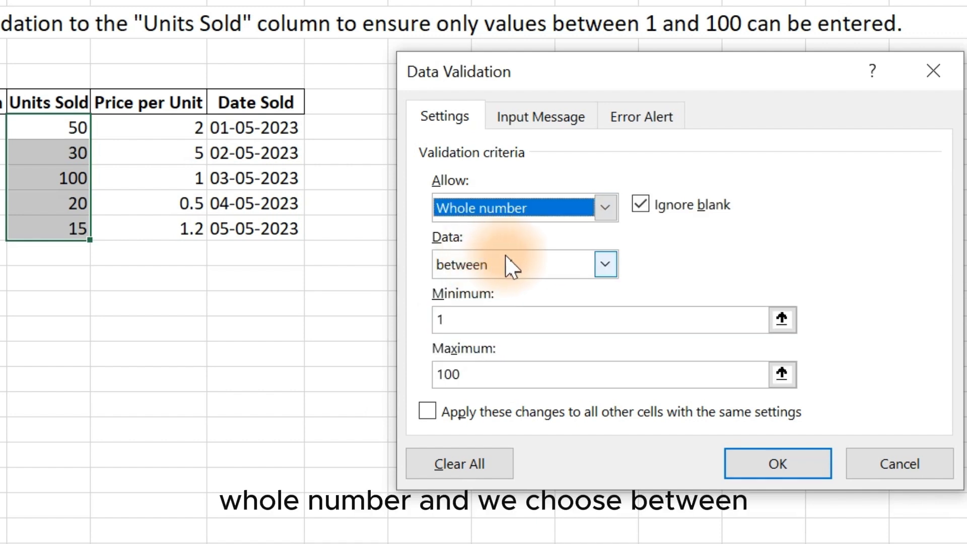
left_click(466, 323)
left_click_drag(446, 323, 419, 323)
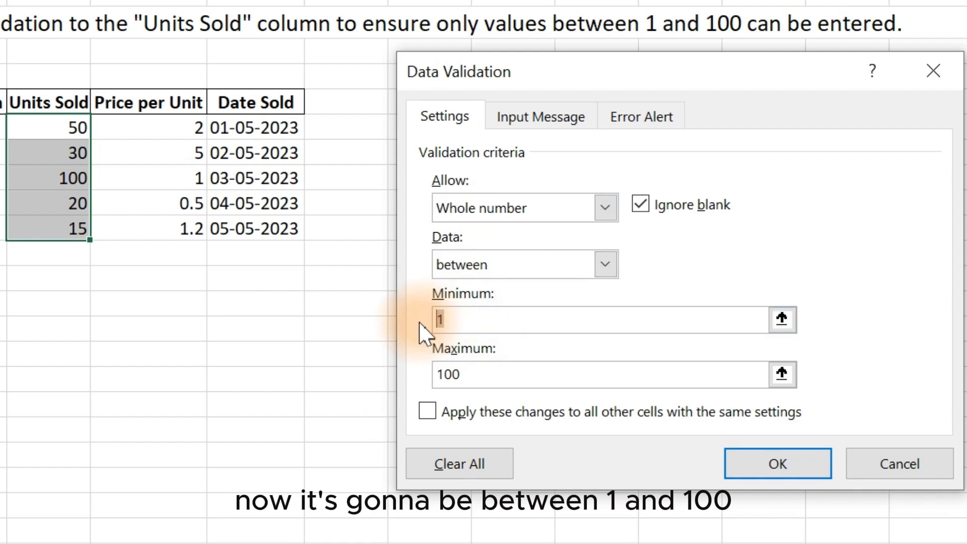
left_click_drag(447, 371, 432, 371)
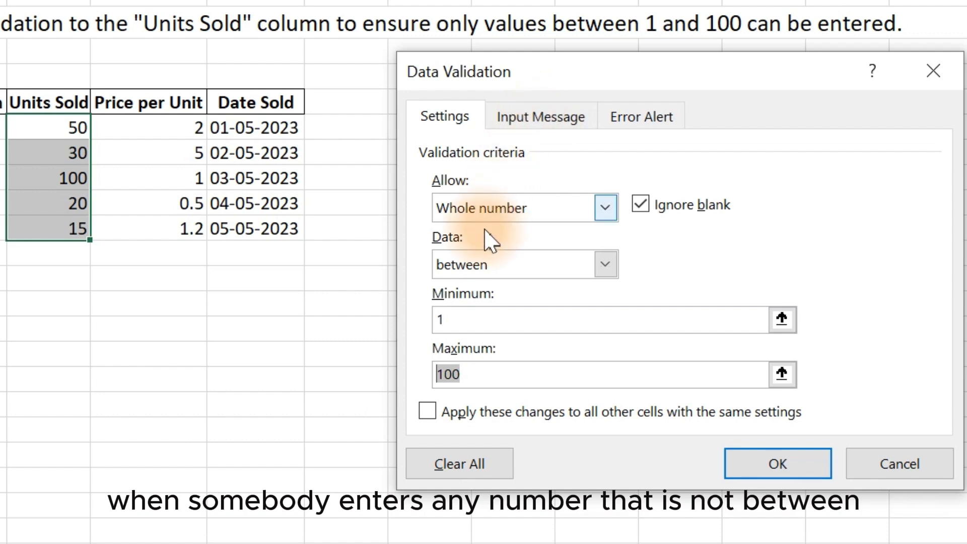
Step: Add a validation input message titled "Warning" with the text "You can only enter number between 1-100"
left_click(515, 119)
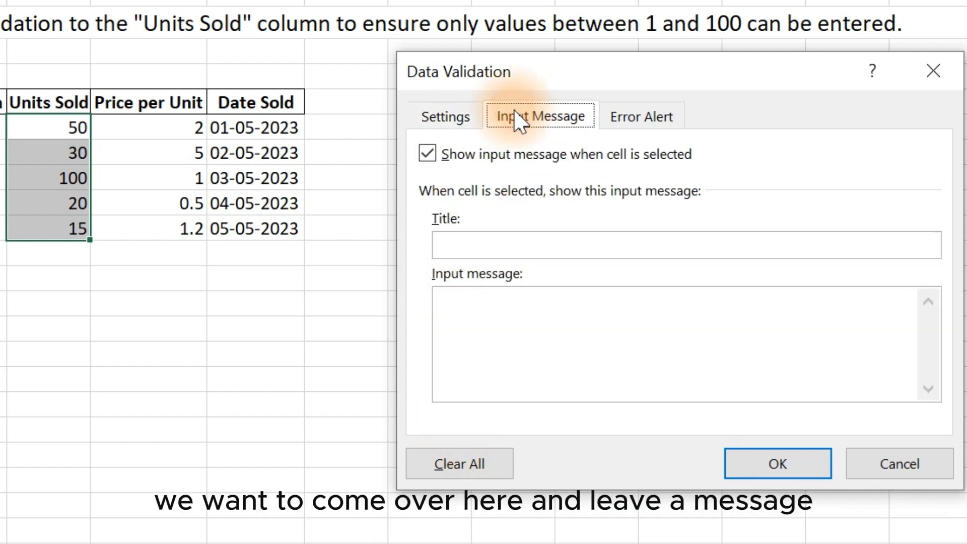
left_click(477, 246)
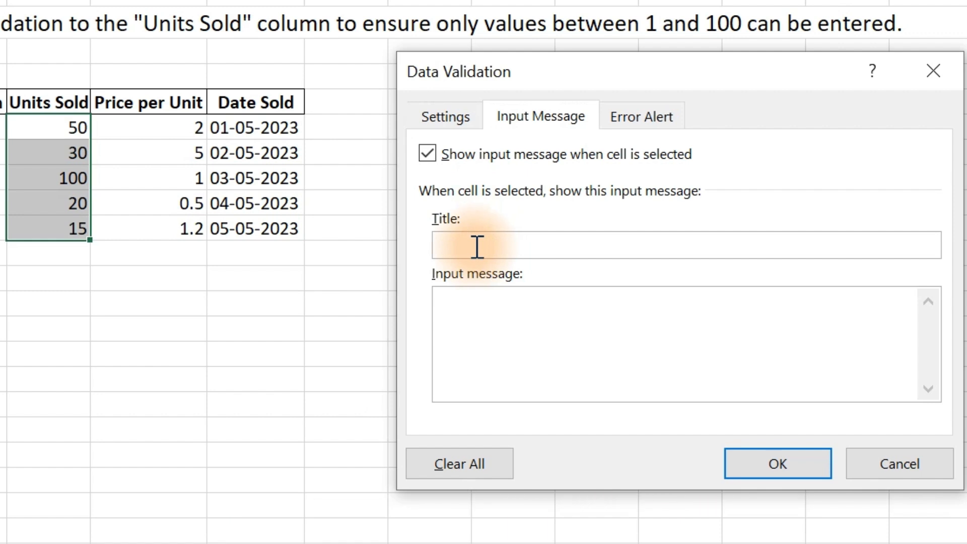
type("Warning")
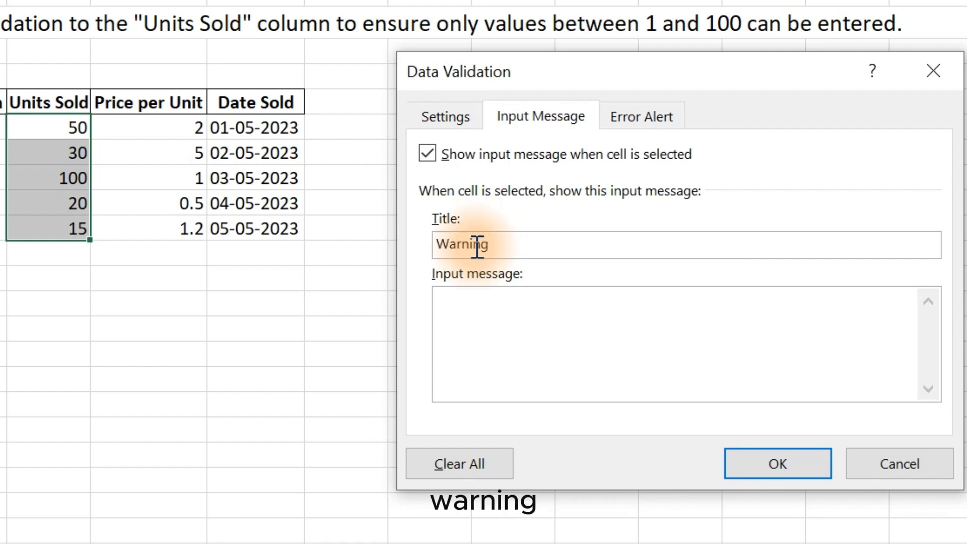
left_click(473, 316)
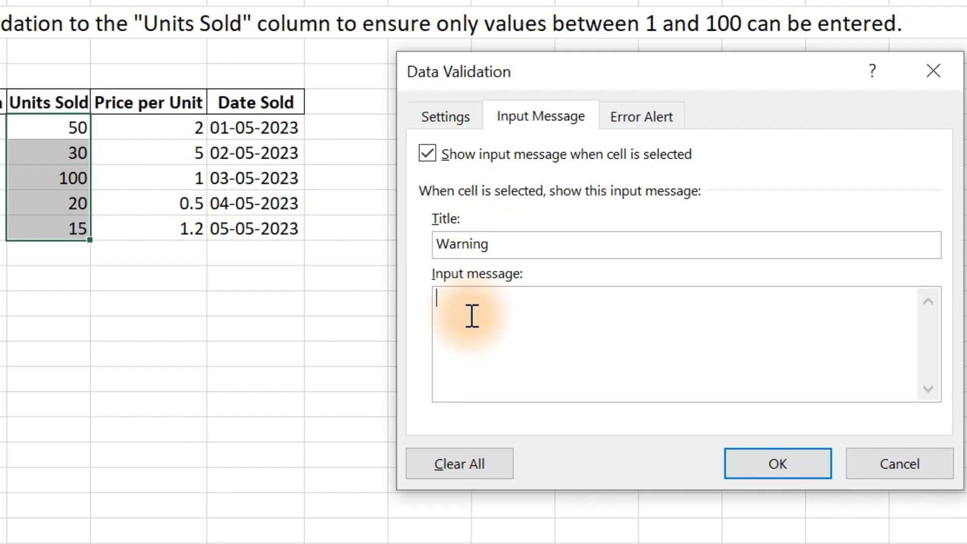
type("You can only en")
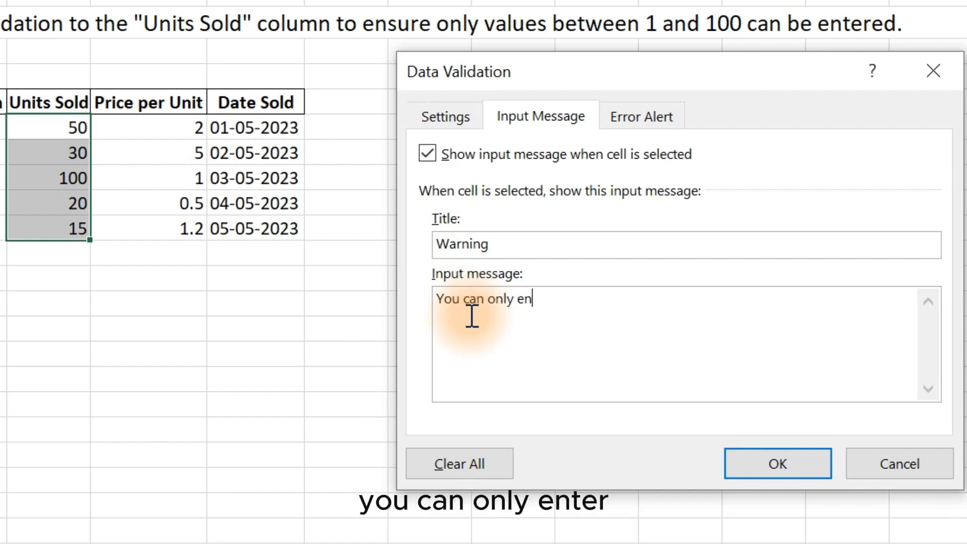
type("ter num")
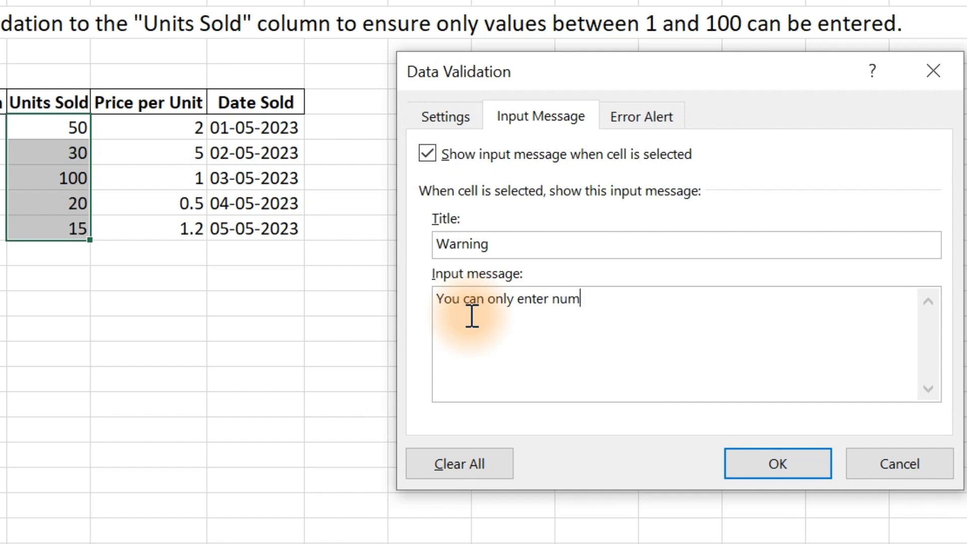
type("ber betwee")
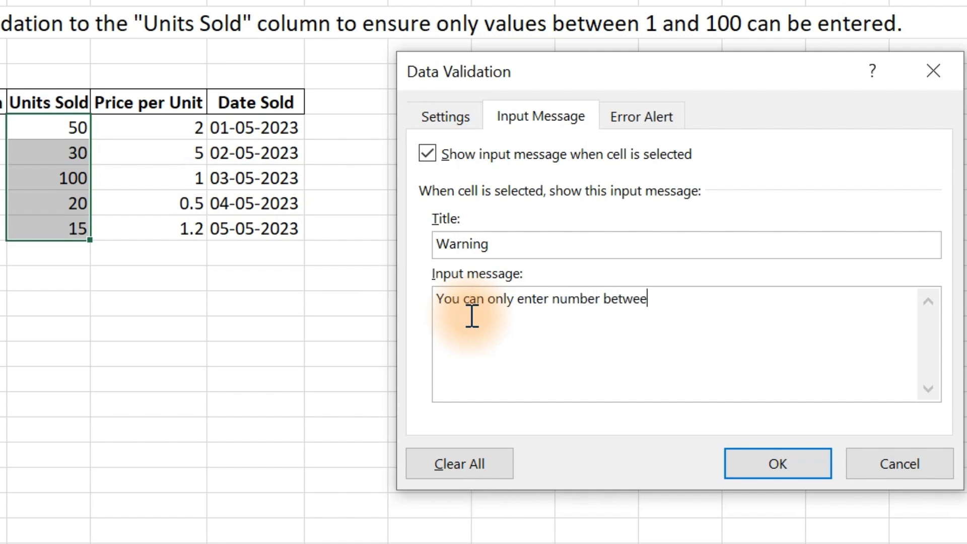
type("n 1-100")
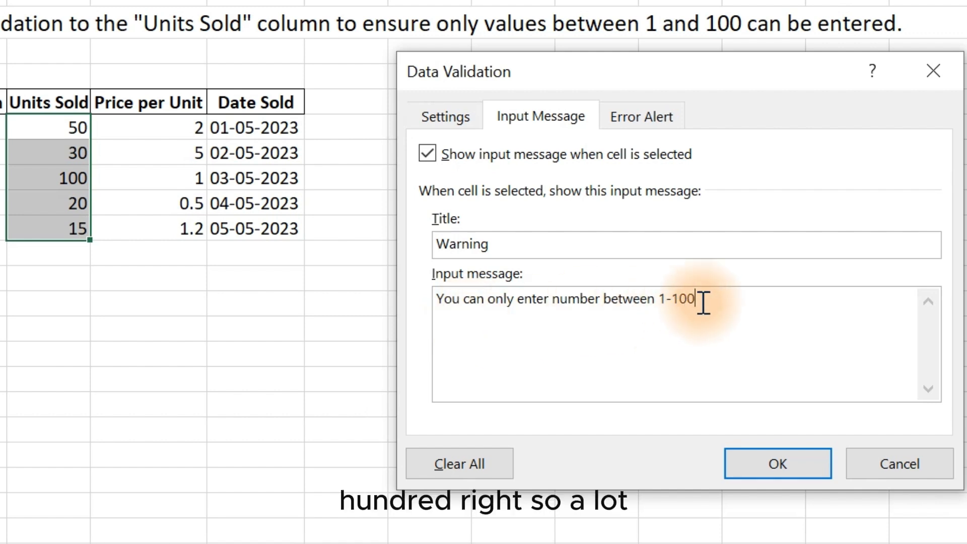
Step: Add a Stop-style error alert titled "Not Valid" with the message "Must be 1 to 100" and apply the validation
left_click(628, 123)
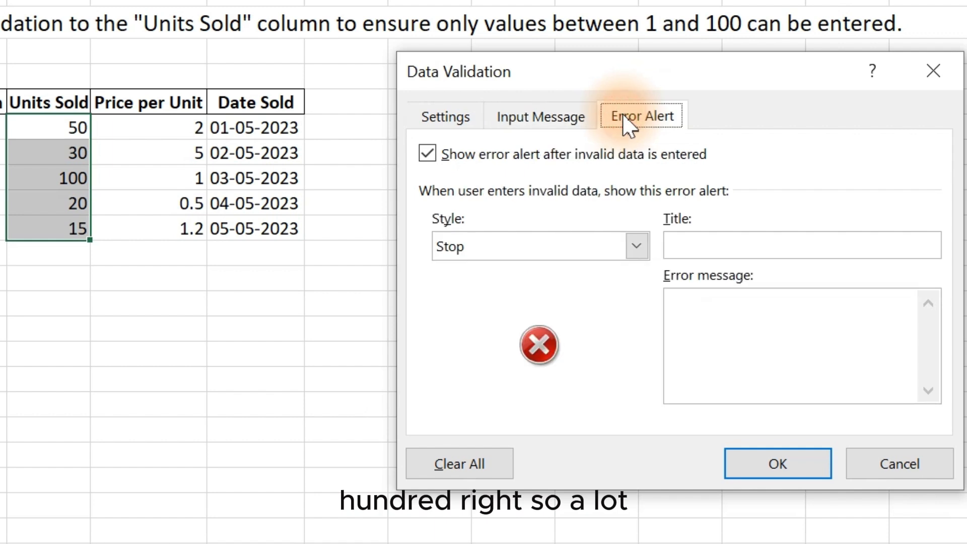
left_click(559, 248)
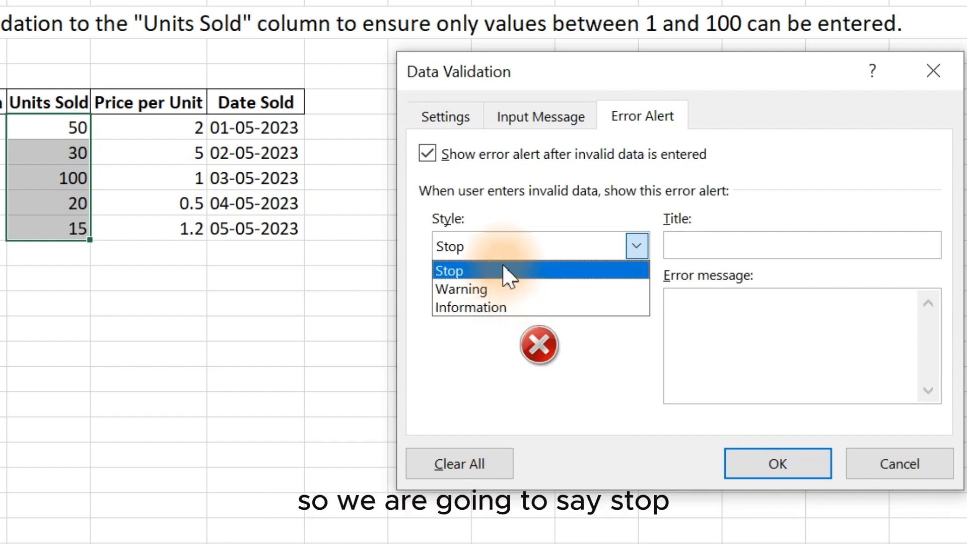
left_click(696, 245)
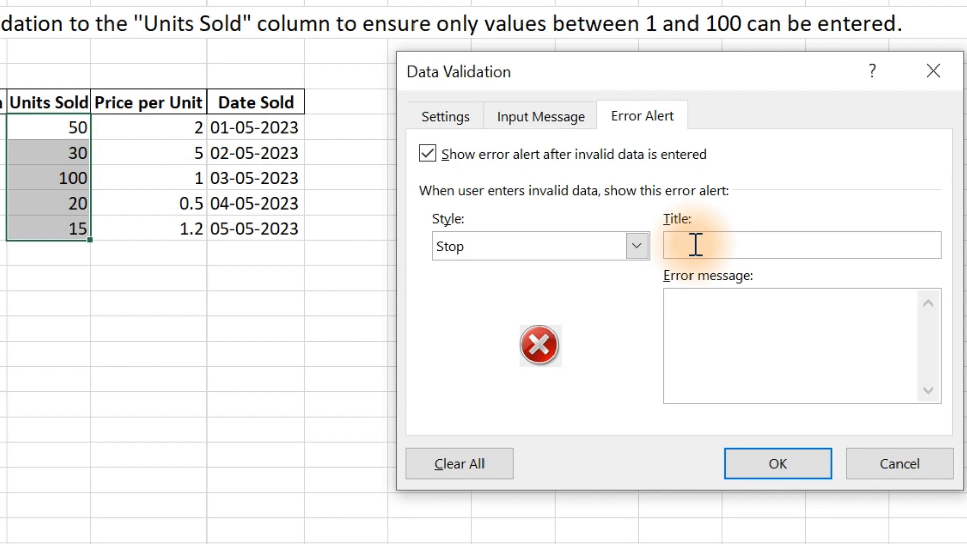
type("N")
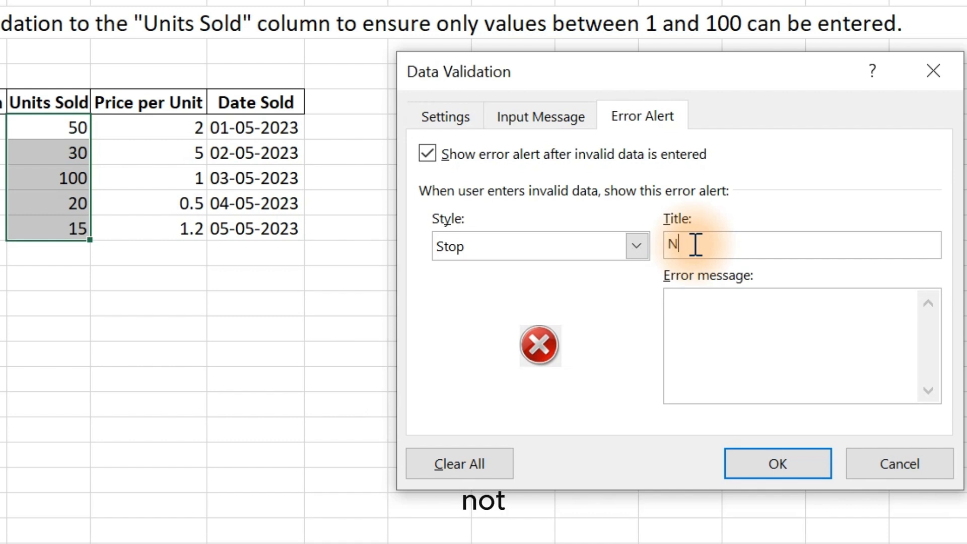
type("ot V")
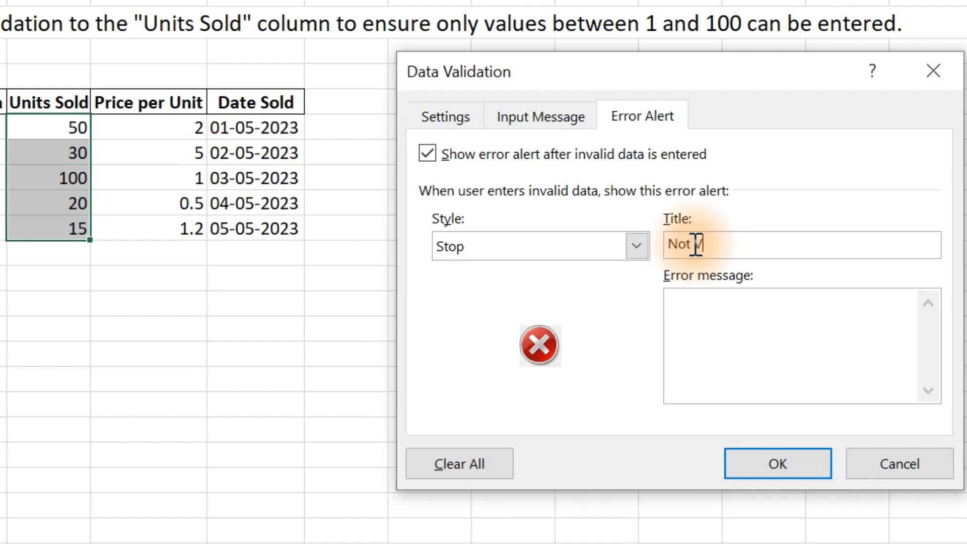
key("BackSpace")
key("BackSpace")
type("id")
left_click(718, 325)
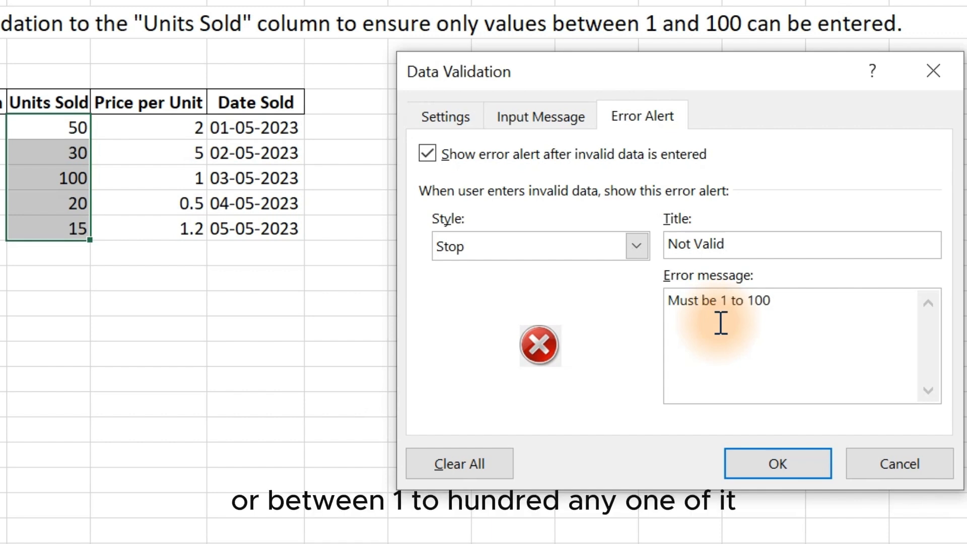
left_click(771, 461)
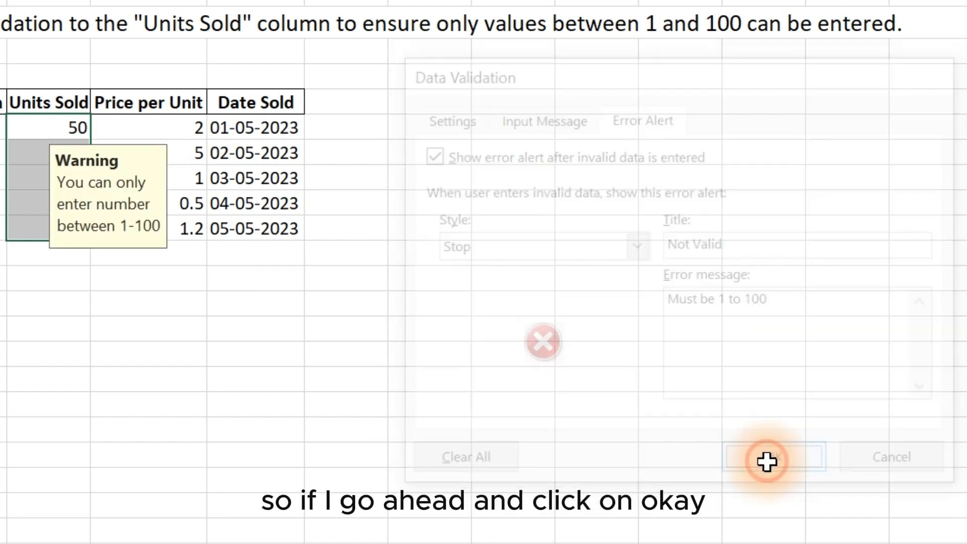
Step: Check the validation input message on individual Units Sold cells down to the 04-05-2023 row
left_click(117, 328)
left_click(50, 149)
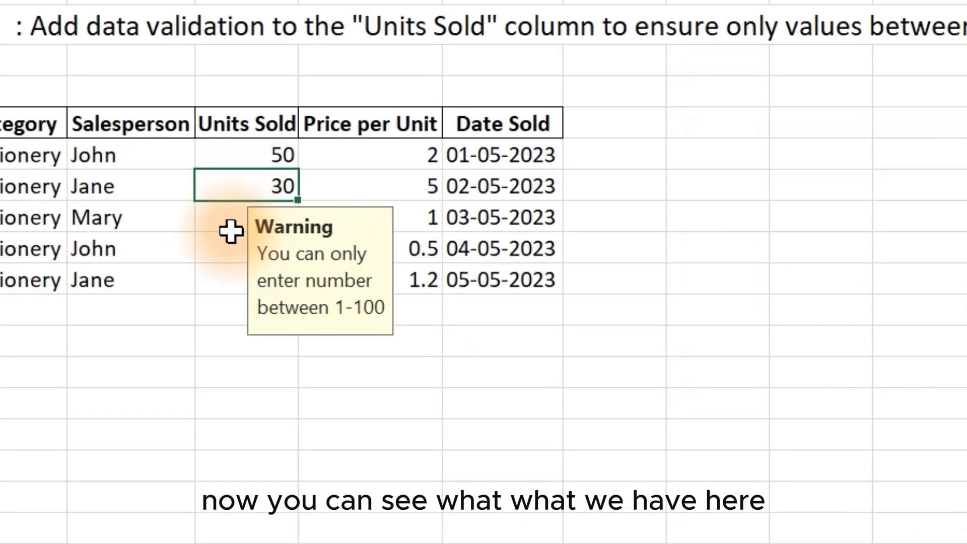
left_click(41, 178)
left_click(40, 247)
left_click(341, 267)
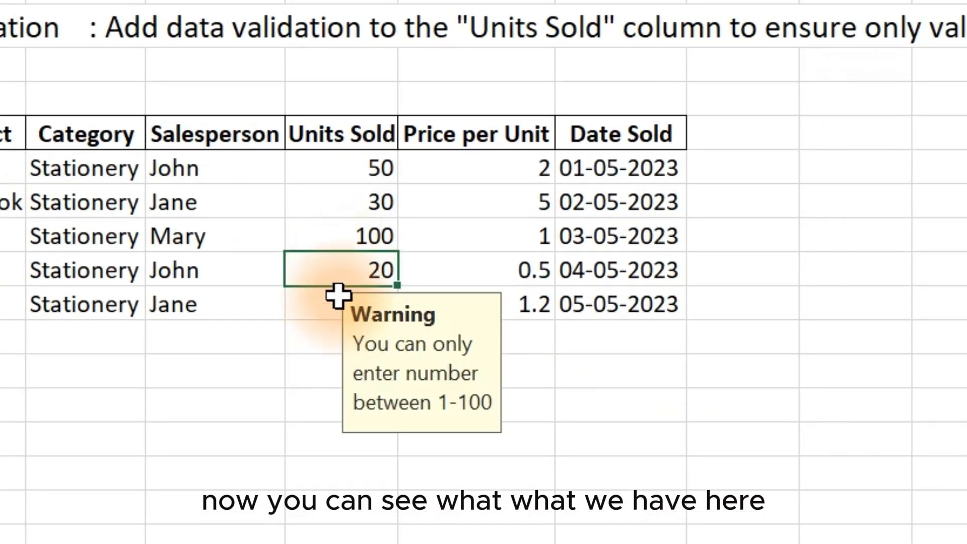
Step: Test the validation by trying to enter 200 in F11, cancel the entry and recheck the input message on F8
type("200")
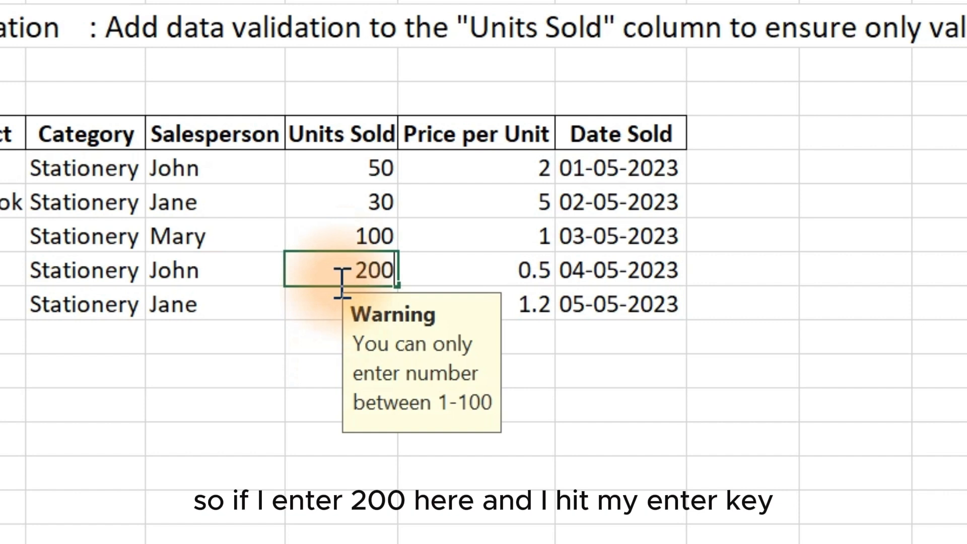
key("Return")
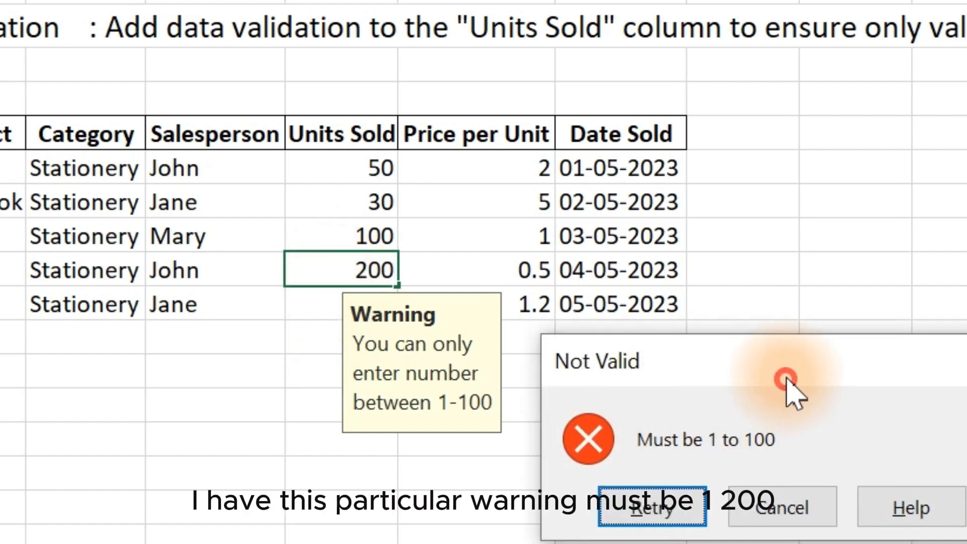
left_click_drag(791, 385, 544, 354)
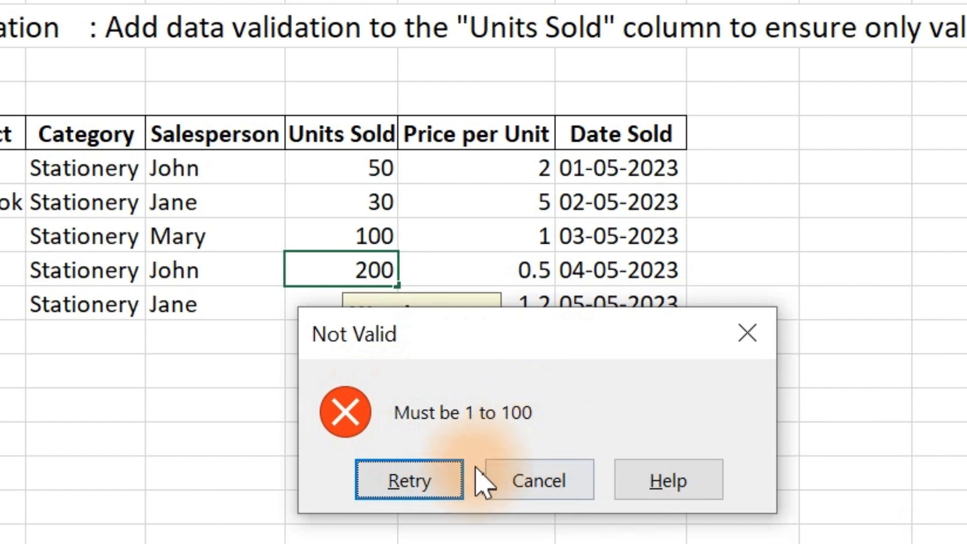
left_click(531, 481)
left_click(442, 500)
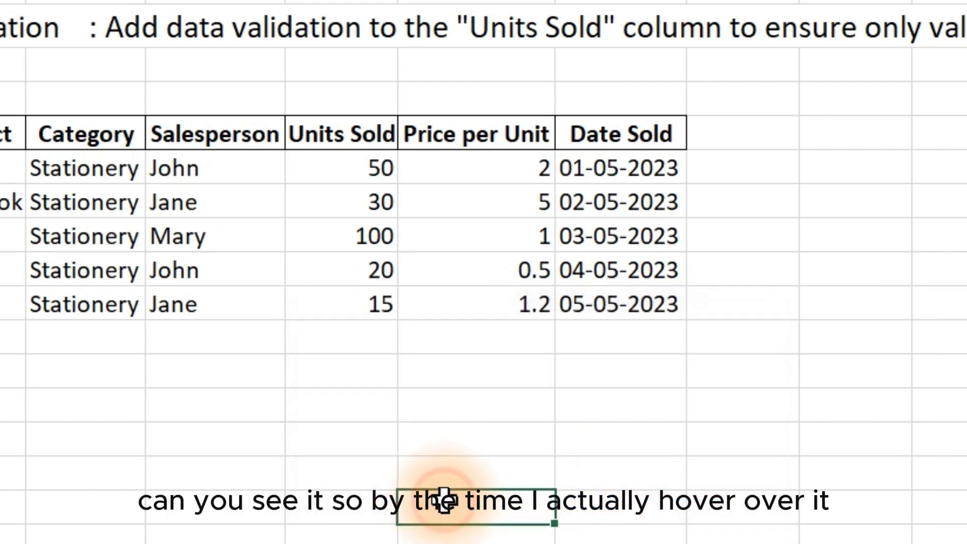
left_click(375, 162)
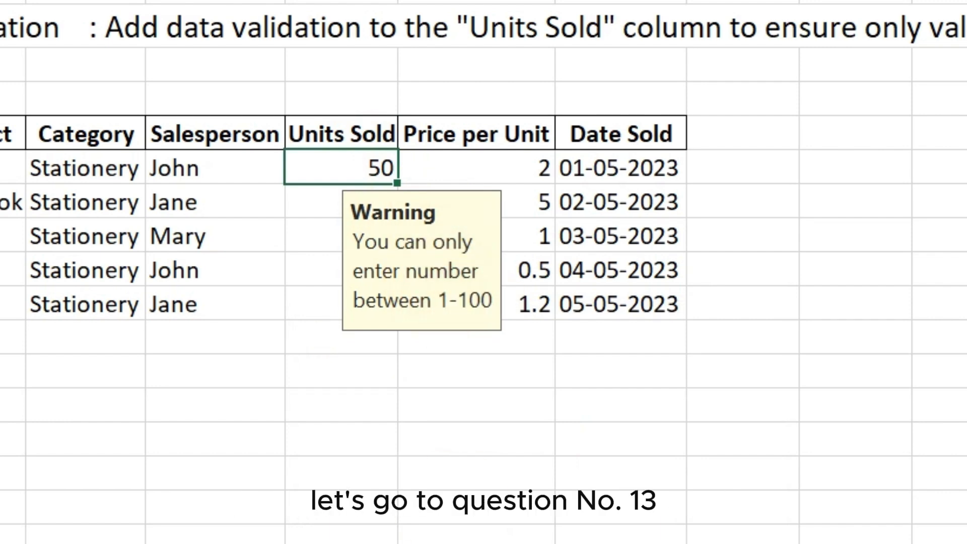
Step: Go to the Q 13 sheet and format K8 as the criteria cell with a standard blue fill and white font
left_click(436, 534)
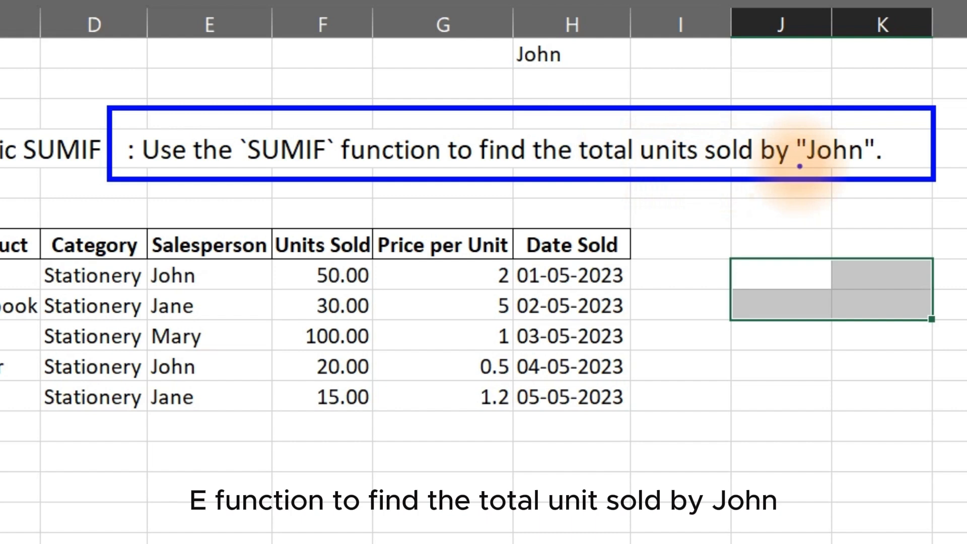
left_click(871, 284)
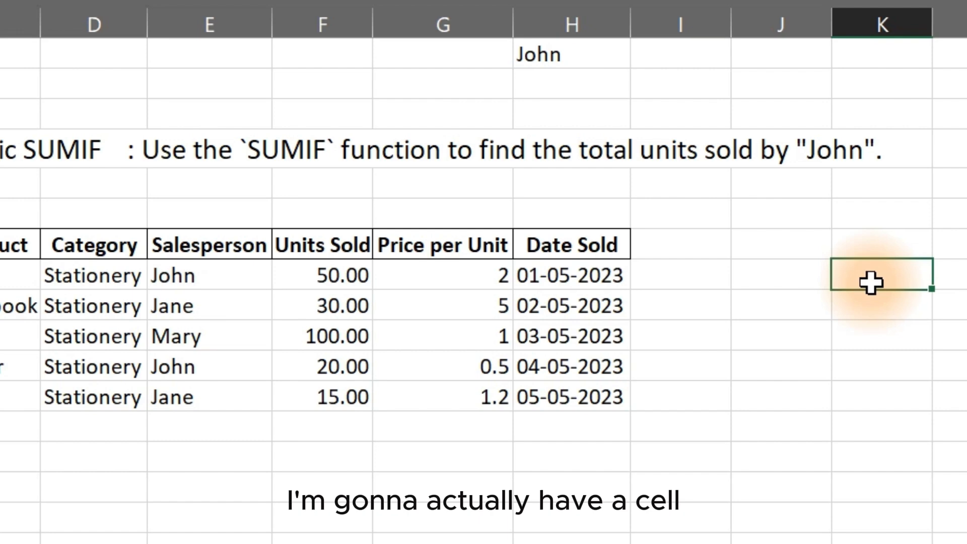
mouse_move(872, 282)
left_mouse_down()
mouse_move(1, 30)
mouse_move(864, 274)
left_mouse_up()
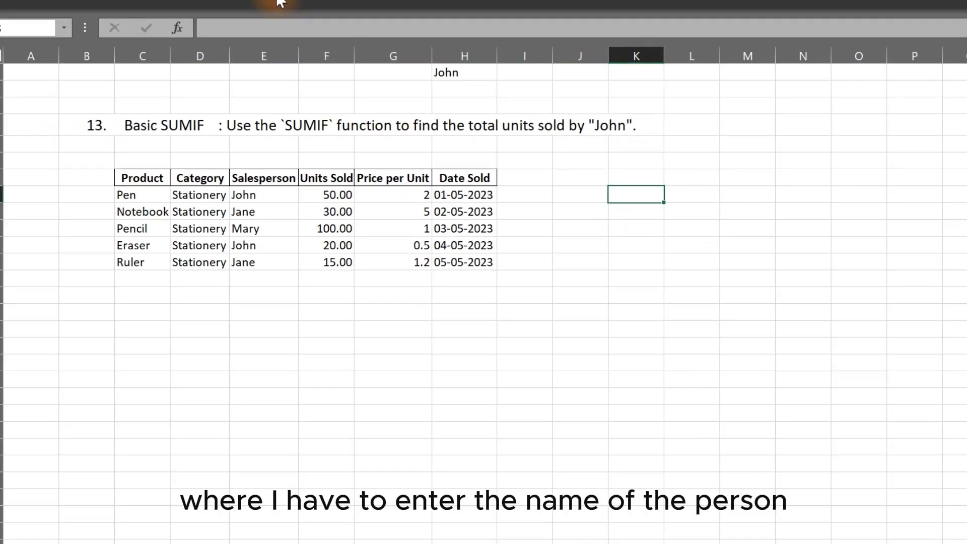
left_click(50, 31)
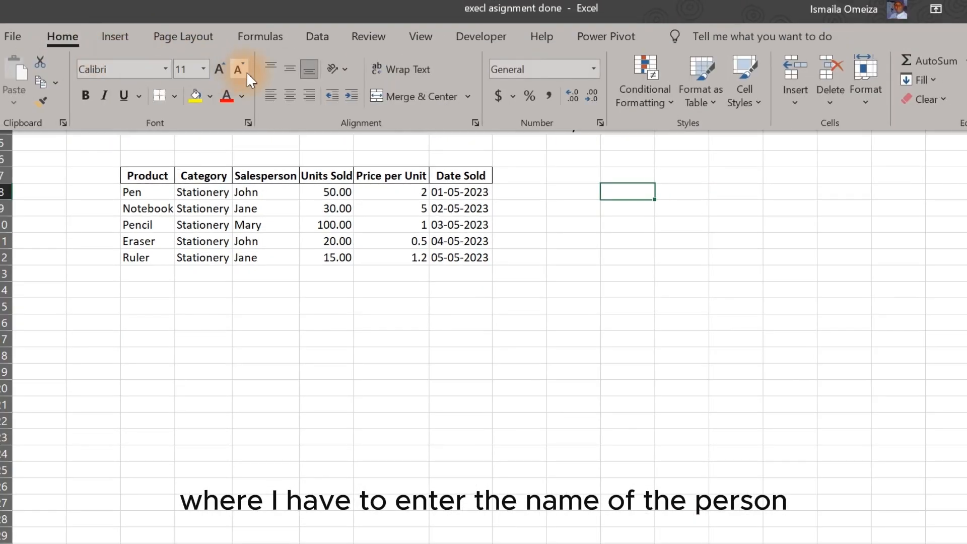
left_click(195, 95)
left_click(210, 95)
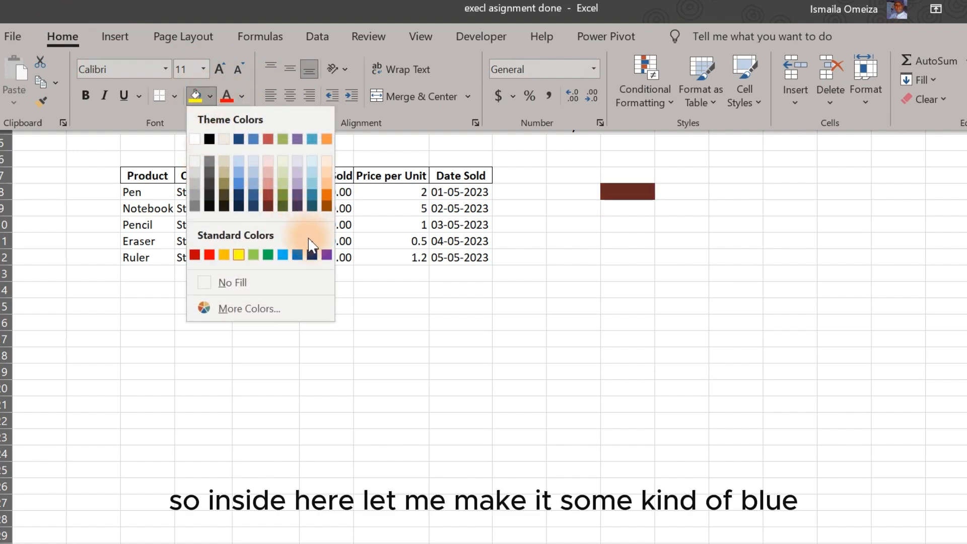
left_click(298, 255)
left_click(244, 95)
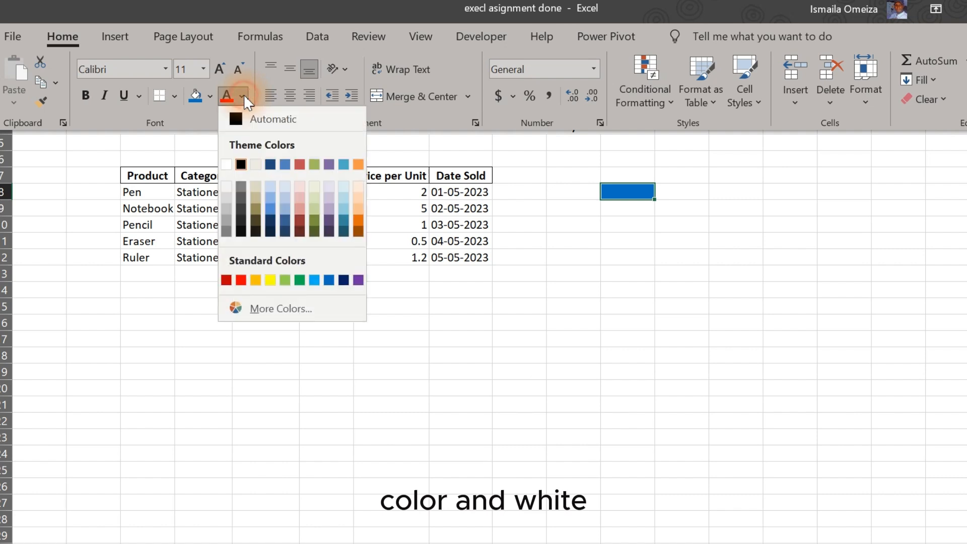
left_click(228, 163)
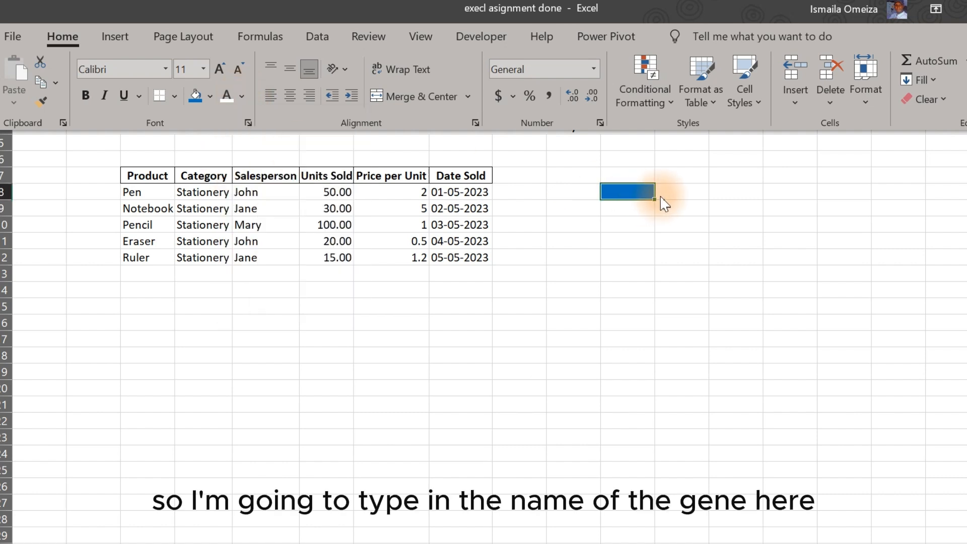
Step: Enter the salesperson's name from the question in K8 as the SUMIF criterion
left_click(629, 191)
type("Joh")
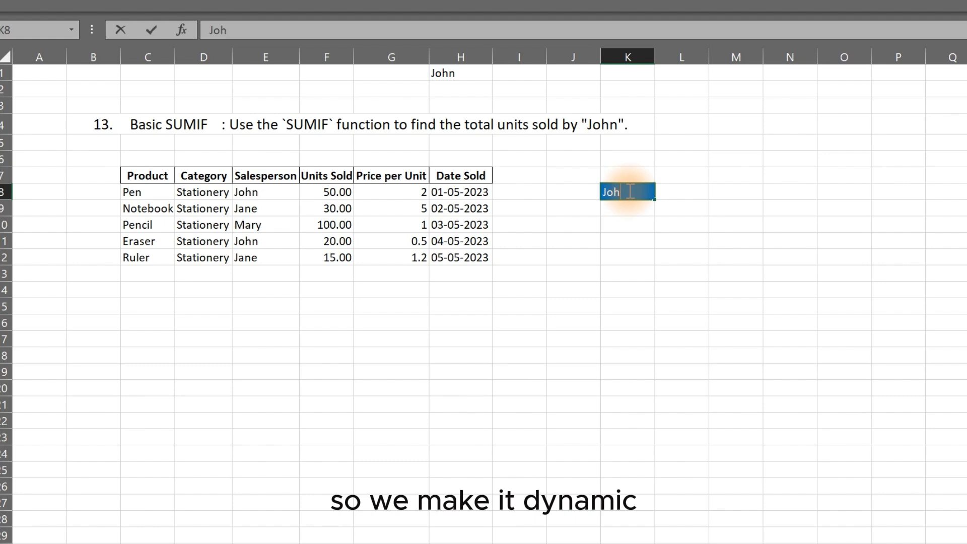
type("n")
key("Return")
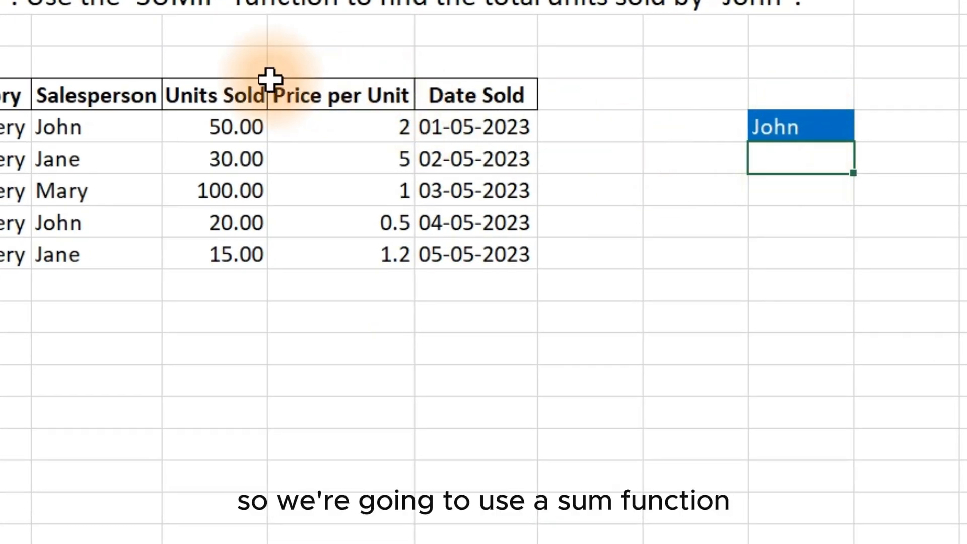
type("sum")
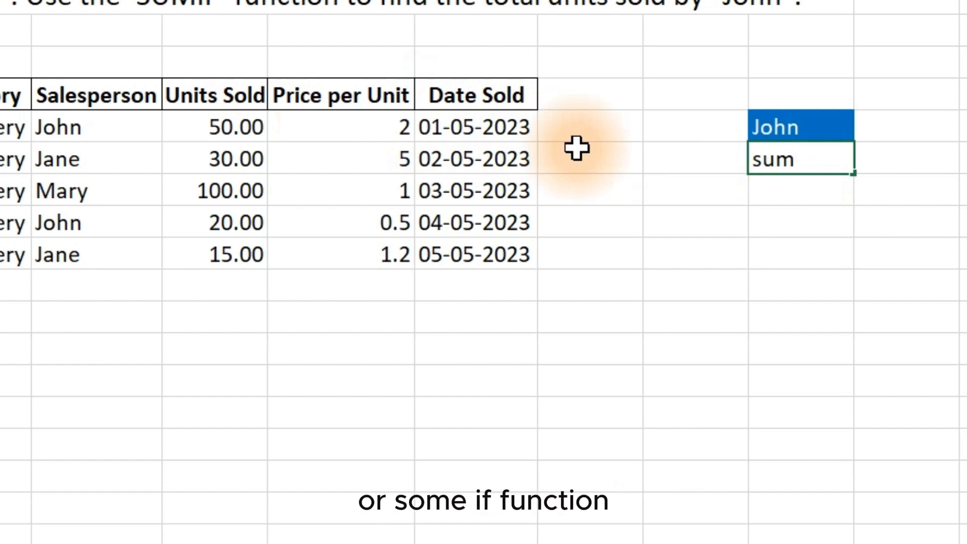
key("BackSpace")
key("BackSpace")
key("BackSpace")
Step: Start a SUMIF formula in K9 with E8:E12 as the range and K8 as the criteria
type("=sumif")
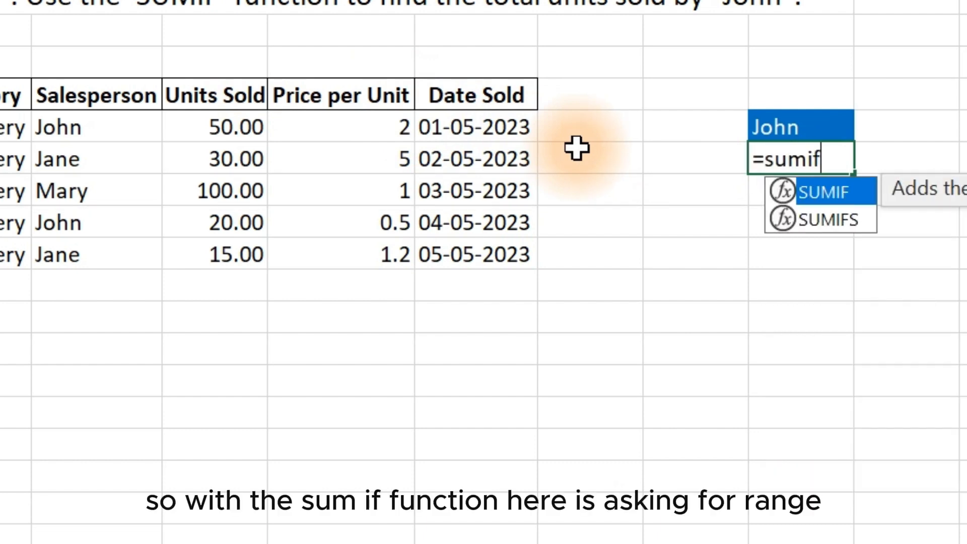
key("Tab")
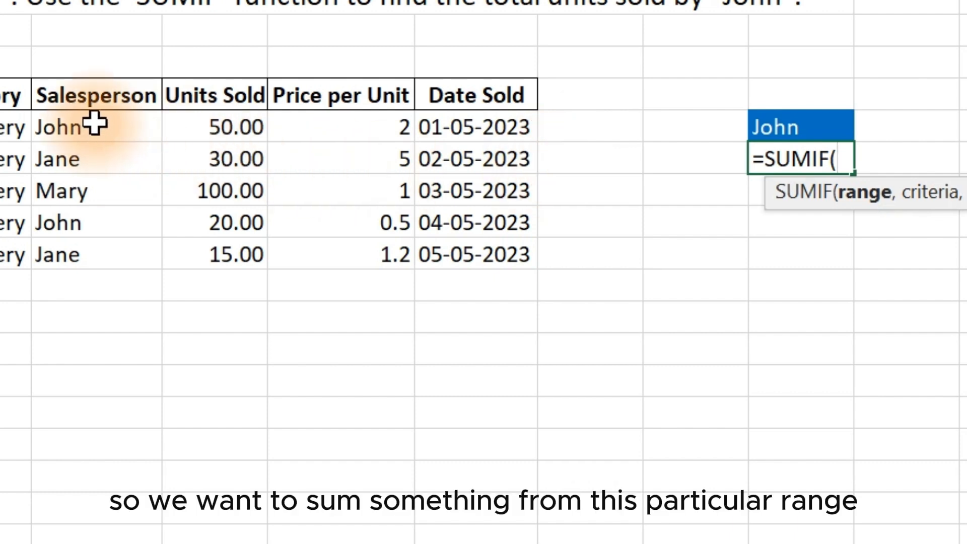
left_click_drag(94, 124, 91, 246)
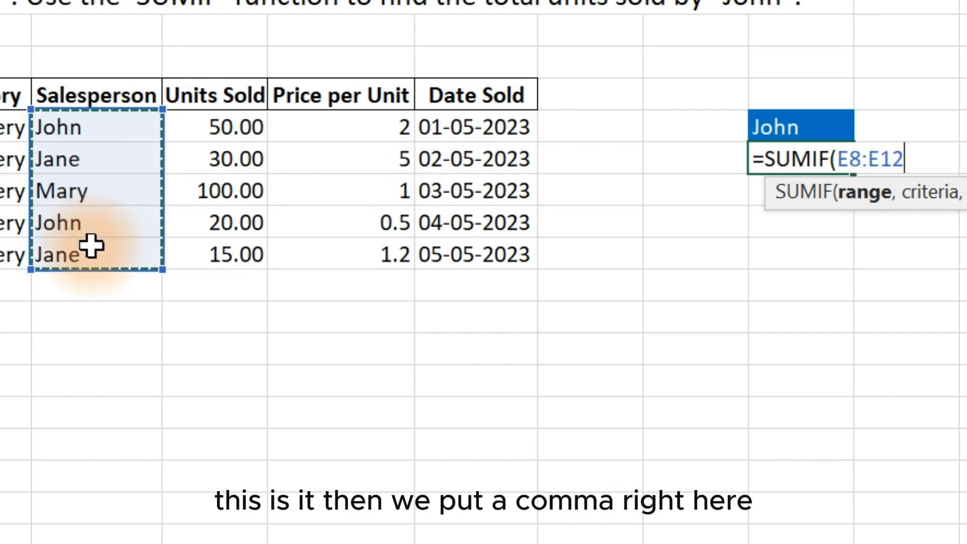
type(",")
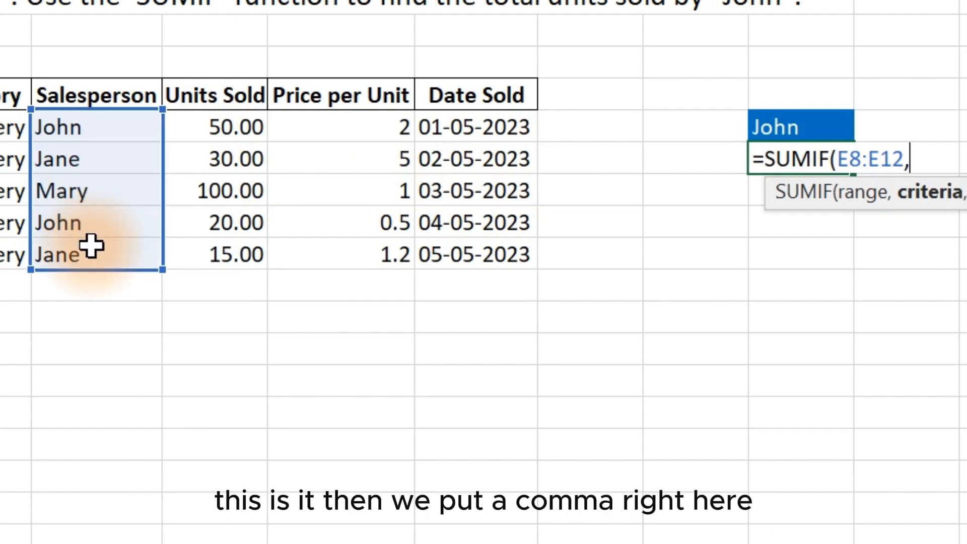
left_click(801, 131)
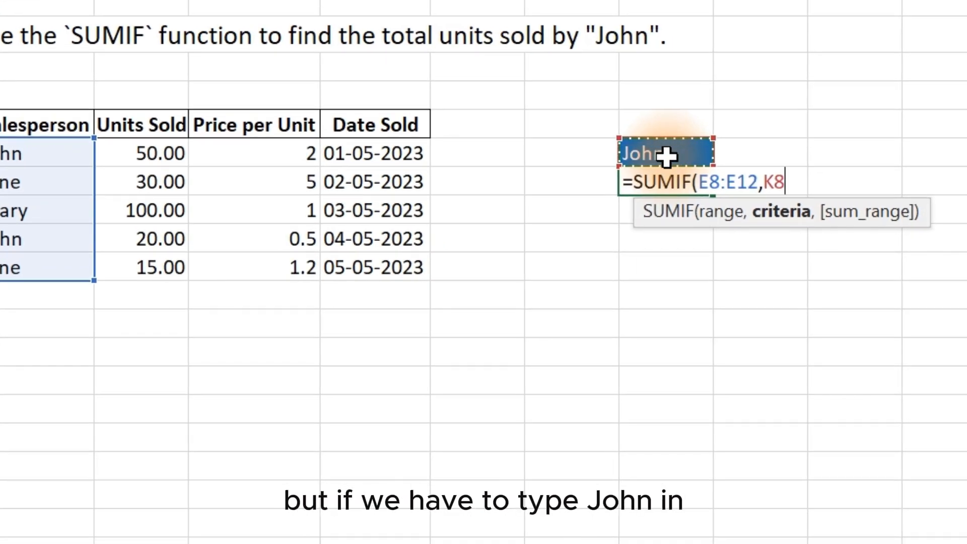
key("BackSpace")
key("BackSpace")
type("\"")
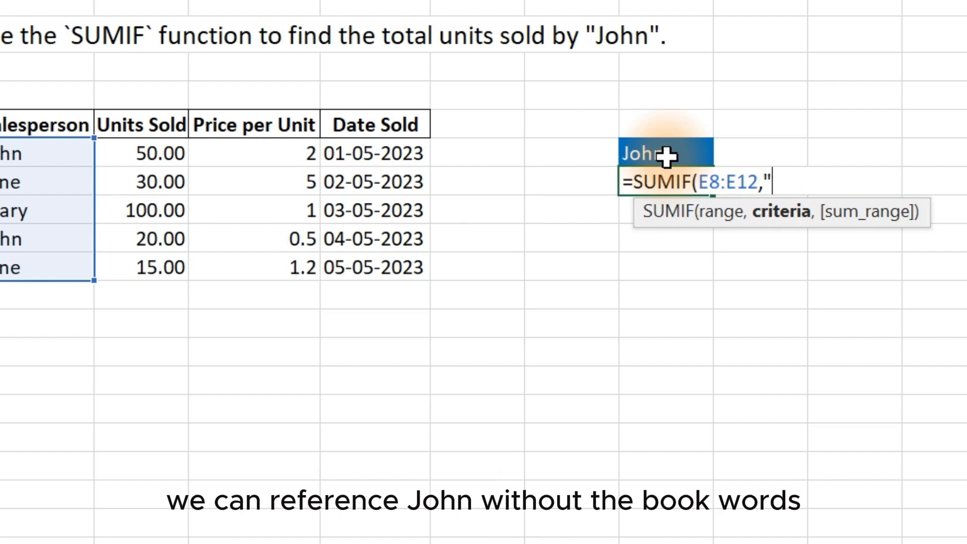
left_click(667, 157)
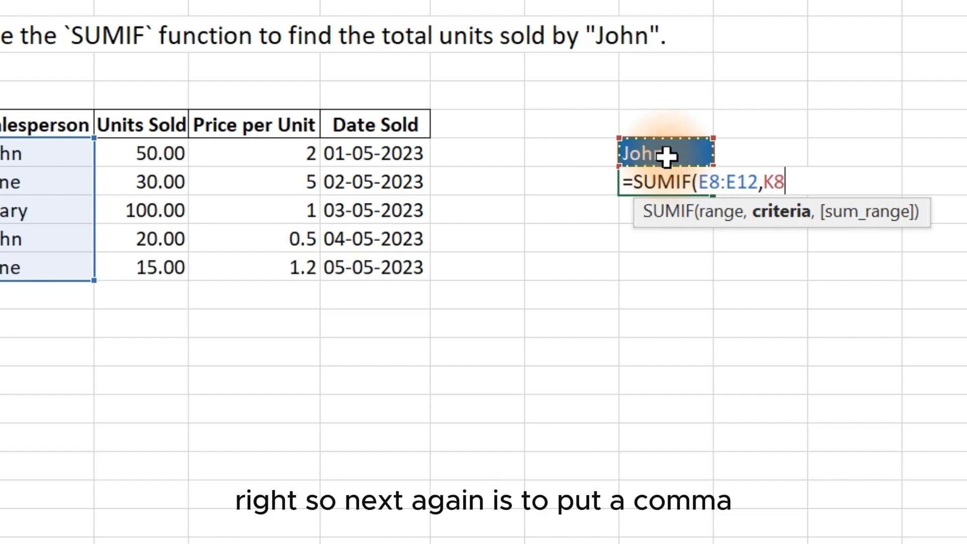
Step: Add the Units Sold values F8:F12 as the sum range of the SUMIF formula
type(",")
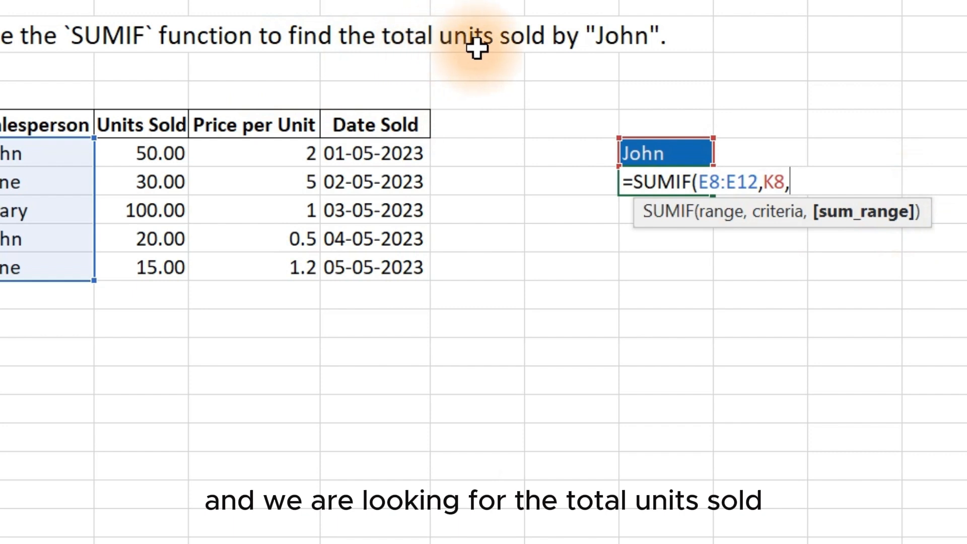
left_click_drag(158, 156, 152, 267)
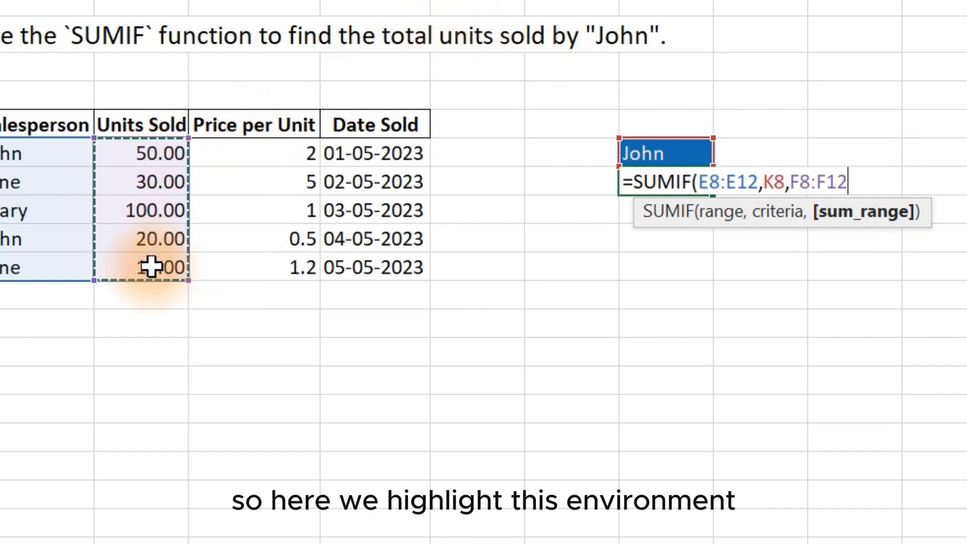
Step: Complete the formula =SUMIF(E8:E12,K8,F8:F12) in K9 and change the criterion in K8 to the Pencil row's salesperson
type(")")
key("Return")
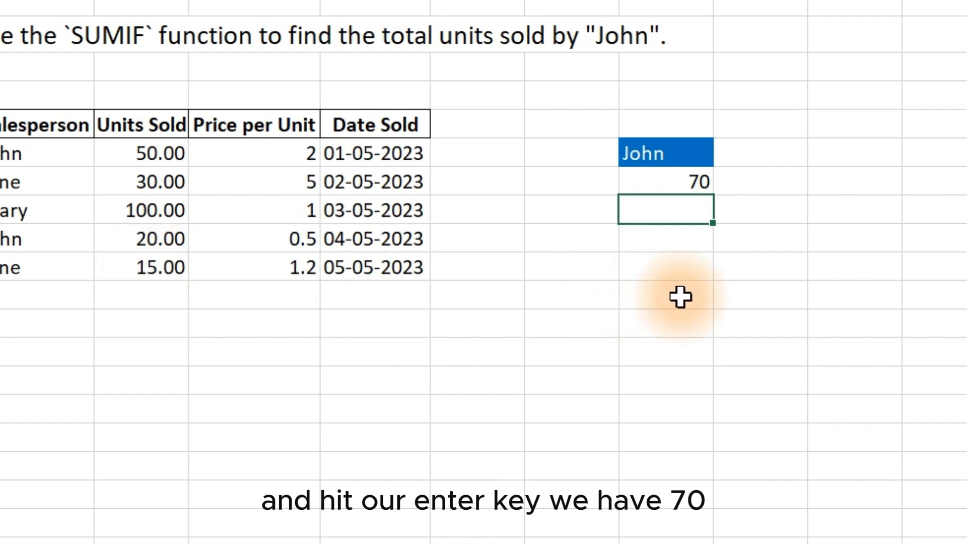
left_click(674, 154)
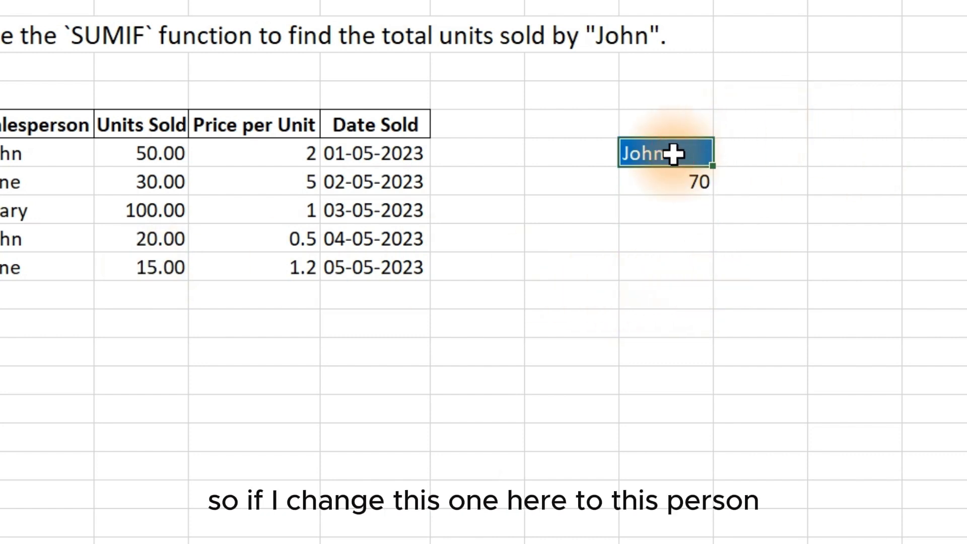
type("Mary")
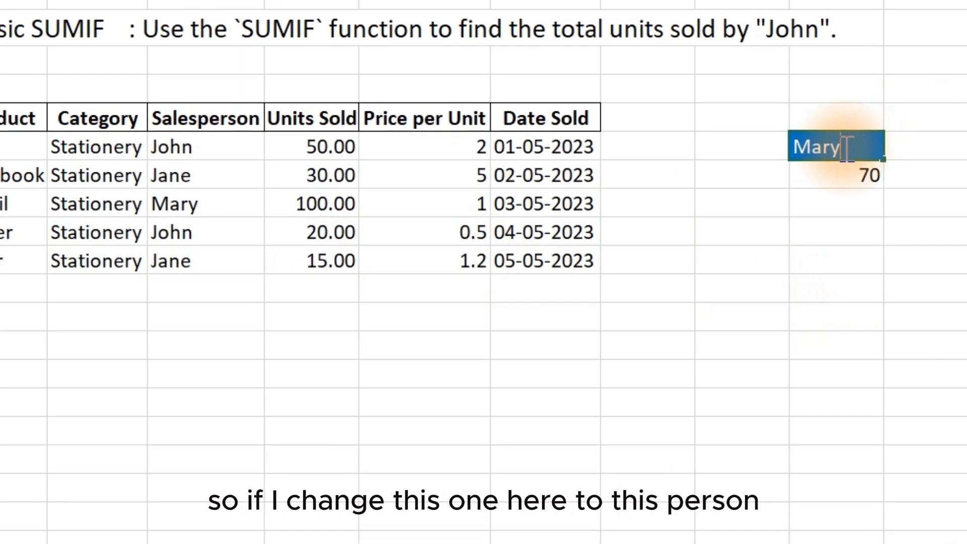
key("Return")
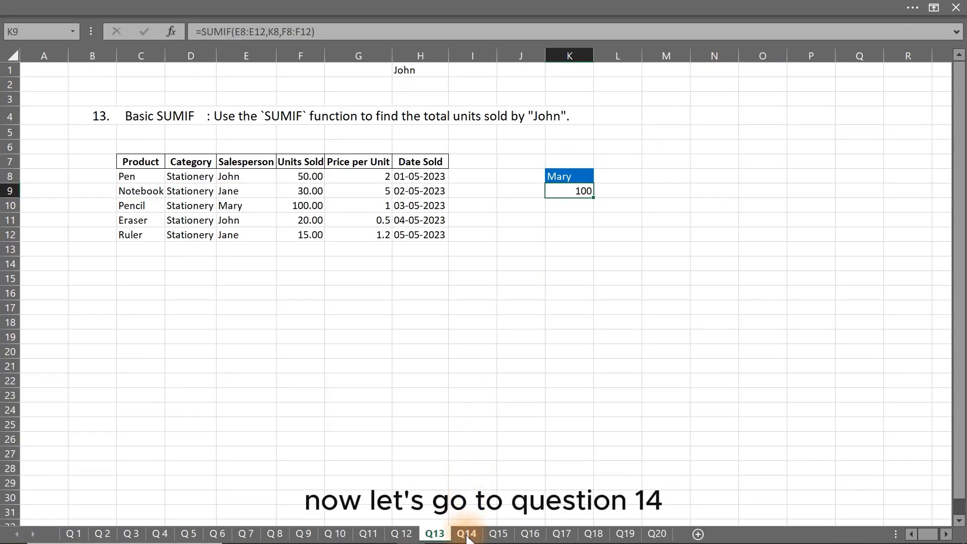
Step: Open the Q14 sheet and read the instruction for sorting the data by Total Sales
left_click(467, 534)
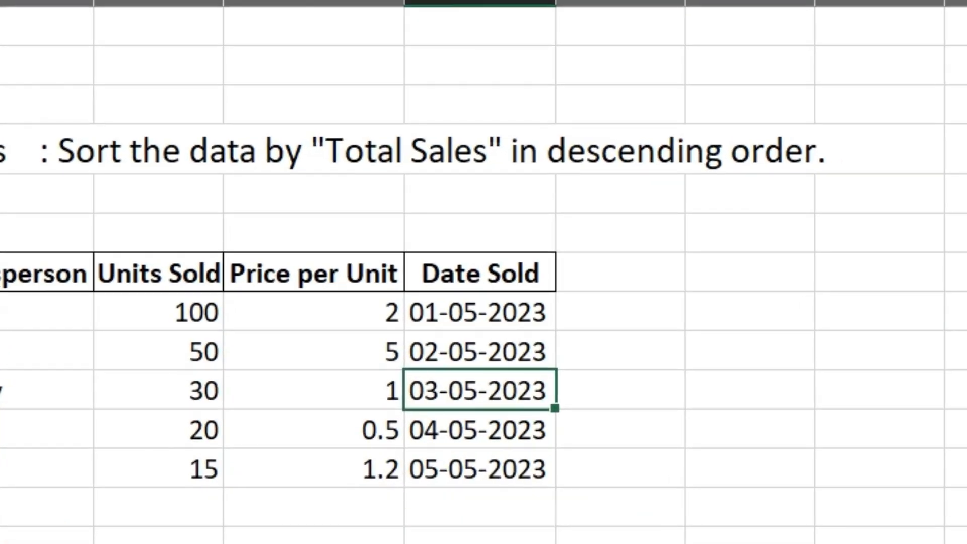
left_click_drag(38, 110, 842, 200)
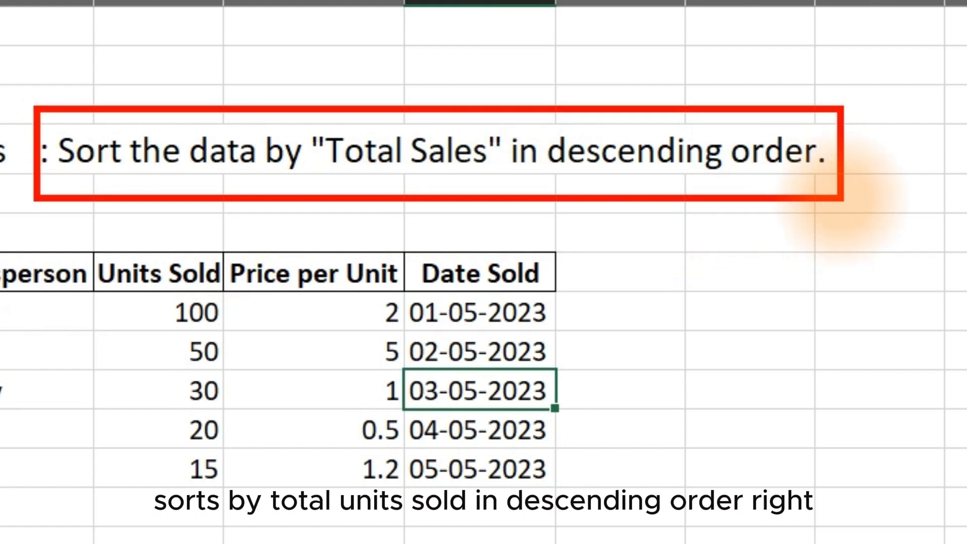
left_click(171, 383)
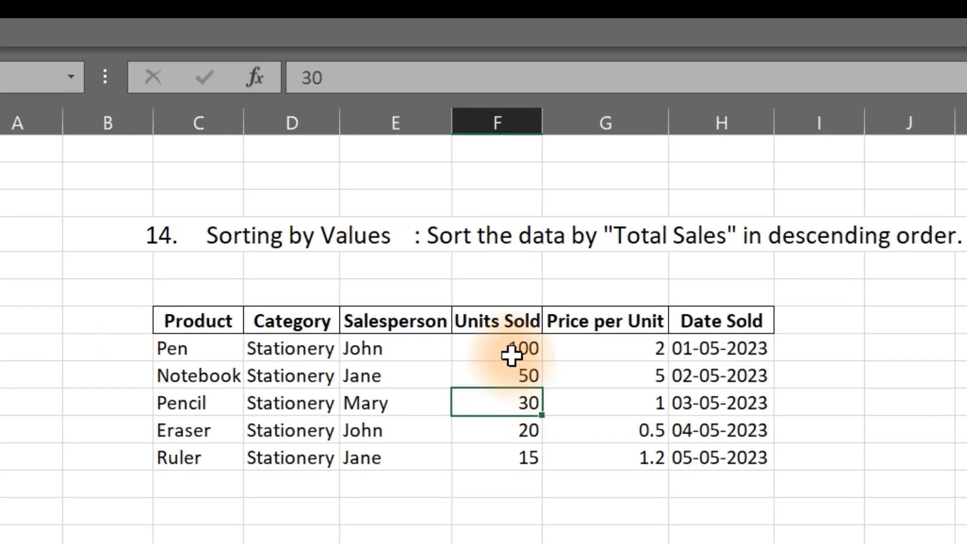
Step: Try to move the 100 in F8 onto F10, replacing the existing value, and undo the move
left_click(498, 342)
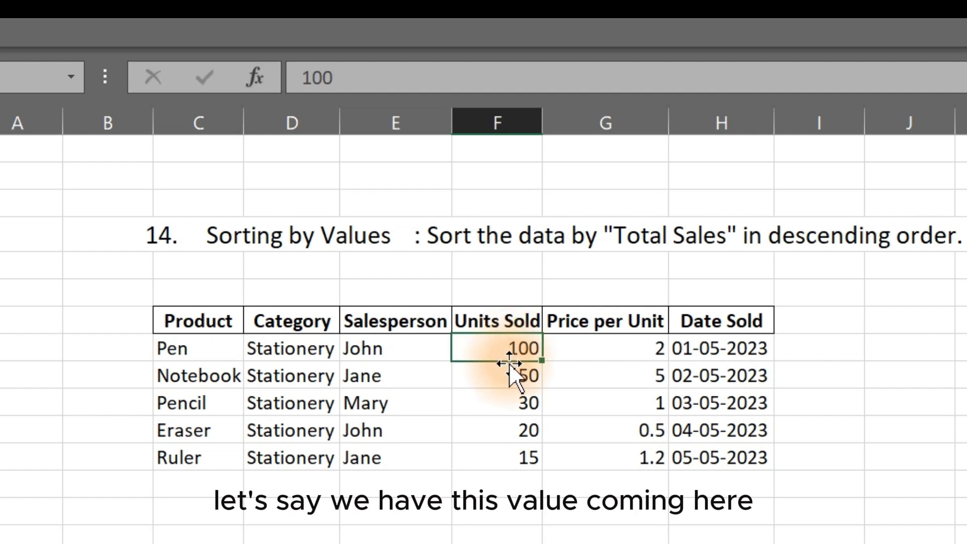
left_click_drag(510, 363, 517, 423)
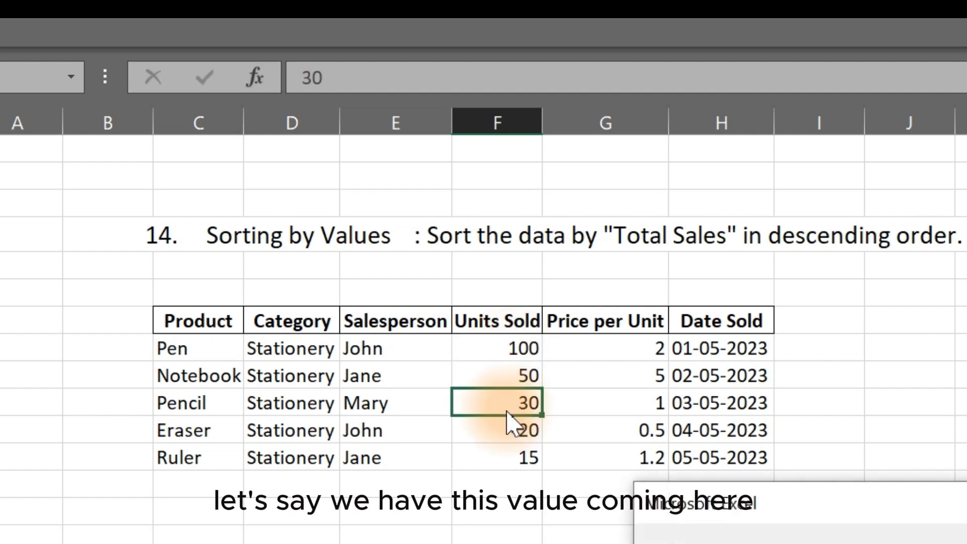
left_click(821, 543)
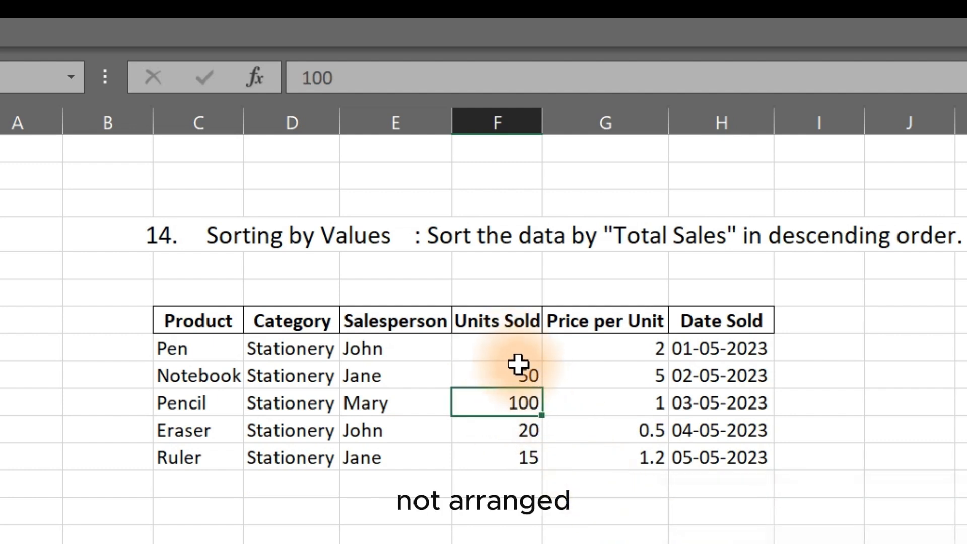
key("ctrl+z")
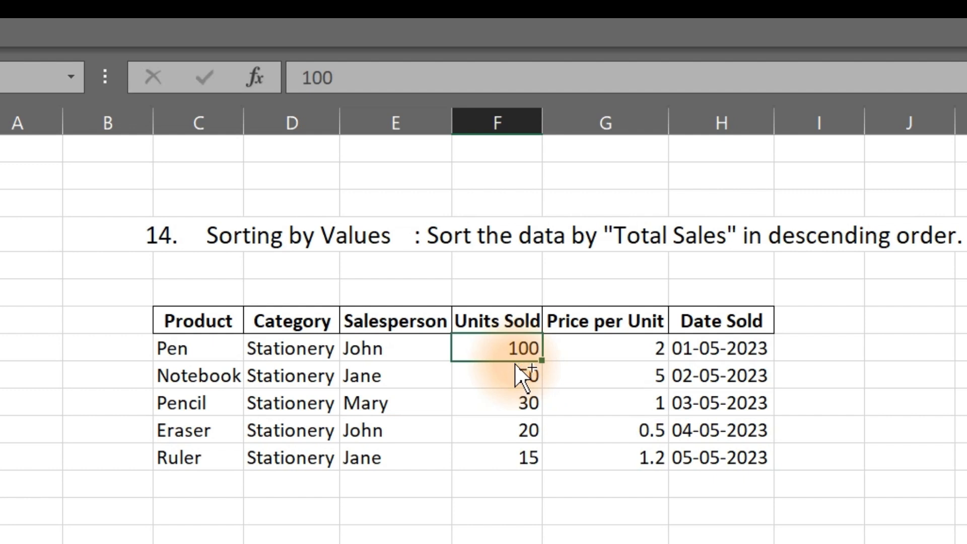
Step: Move the Units Sold value 100 from F8 to F10, shifting the 50 and 30 up one row
mouse_move(508, 361)
left_mouse_down()
mouse_move(509, 435)
mouse_move(505, 419)
left_mouse_up()
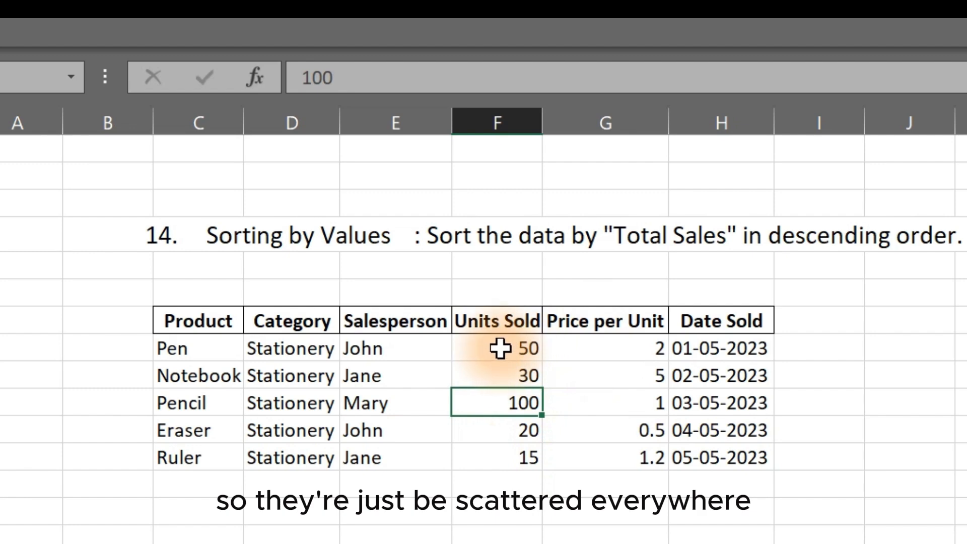
Step: Try to apply a filter to only the Units Sold values in F8:F12 and undo it
left_click_drag(501, 348, 504, 460)
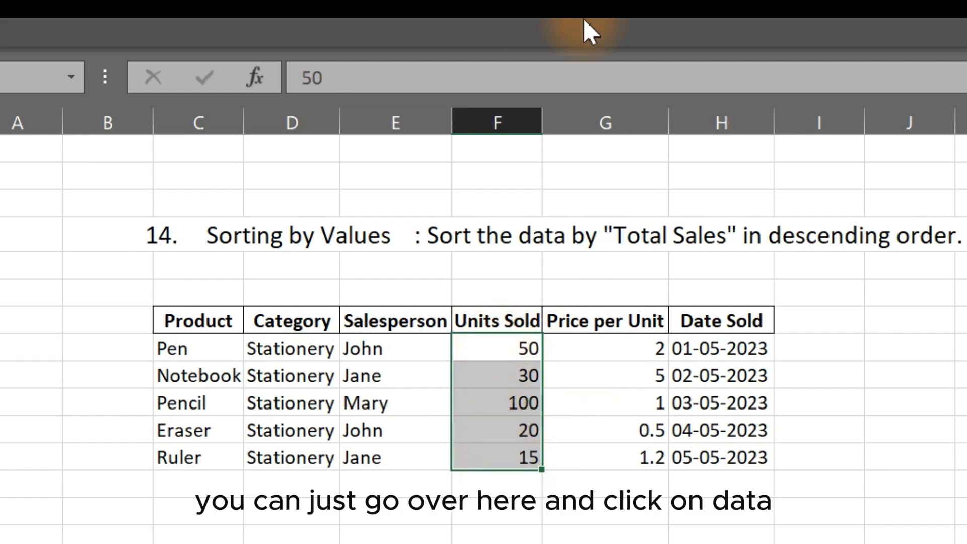
left_click(601, 30)
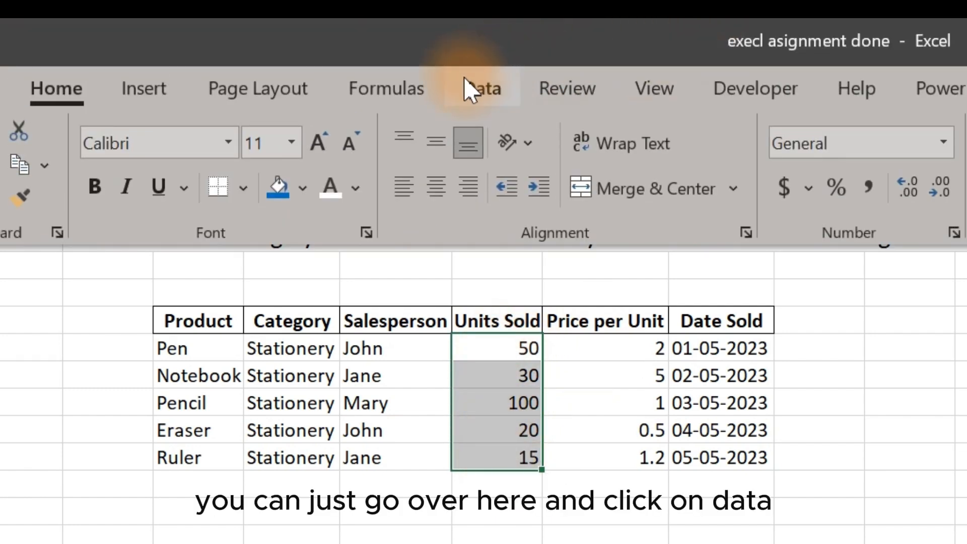
left_click(478, 88)
left_click(636, 149)
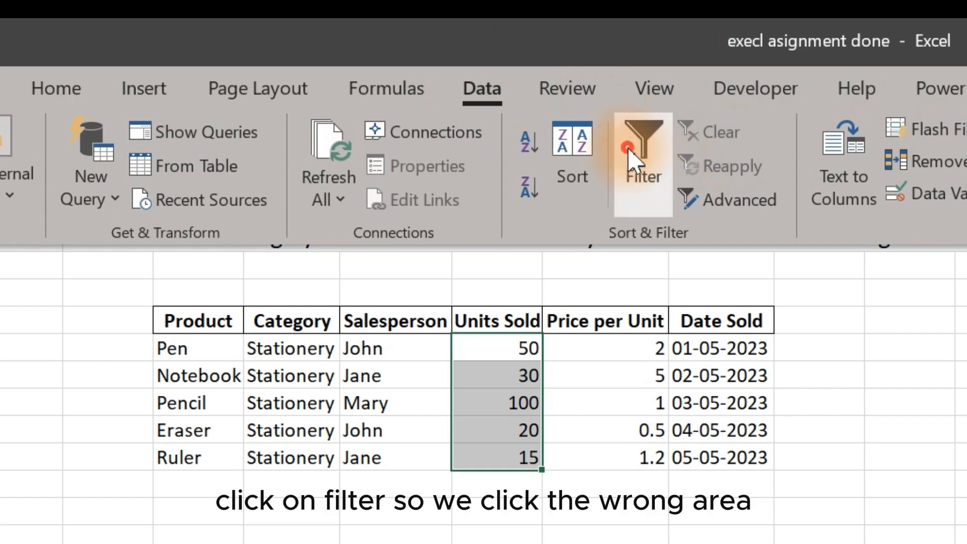
left_click(587, 372)
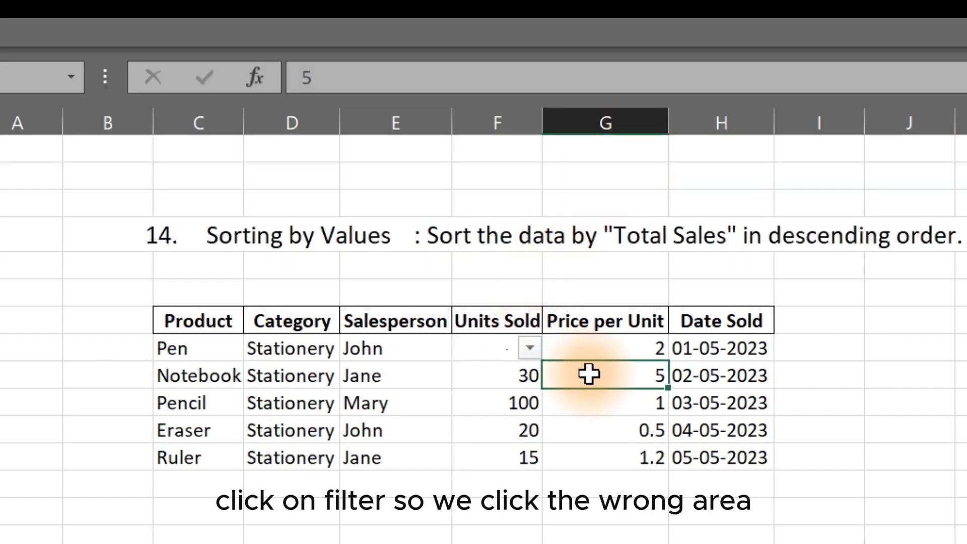
key("ctrl+z")
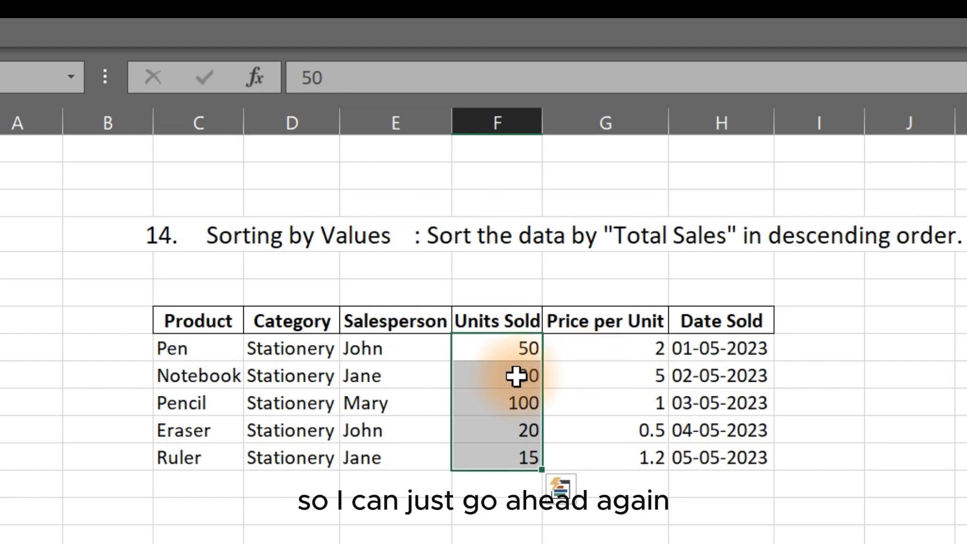
Step: Apply a filter to the table's header row, starting from the Salesperson header
left_click(276, 343)
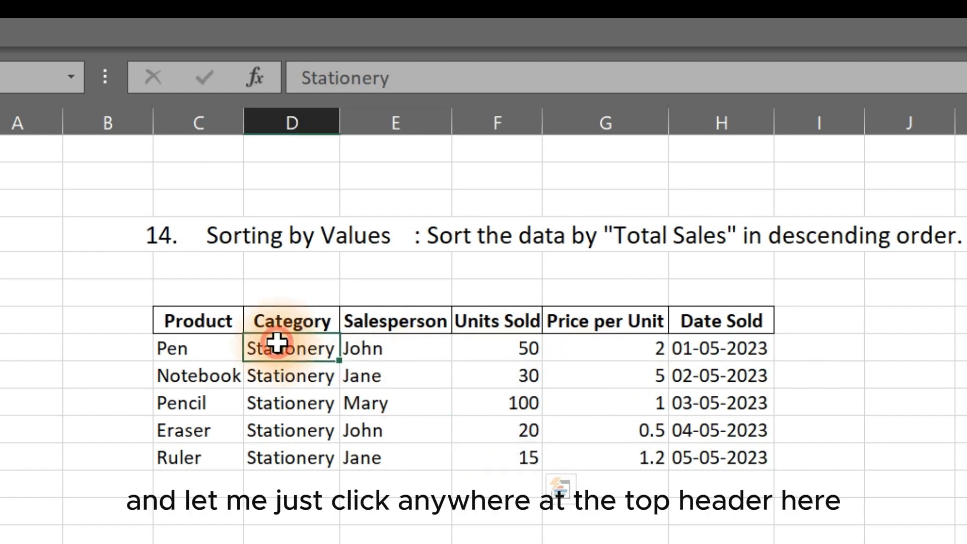
left_click(395, 328)
left_click(558, 30)
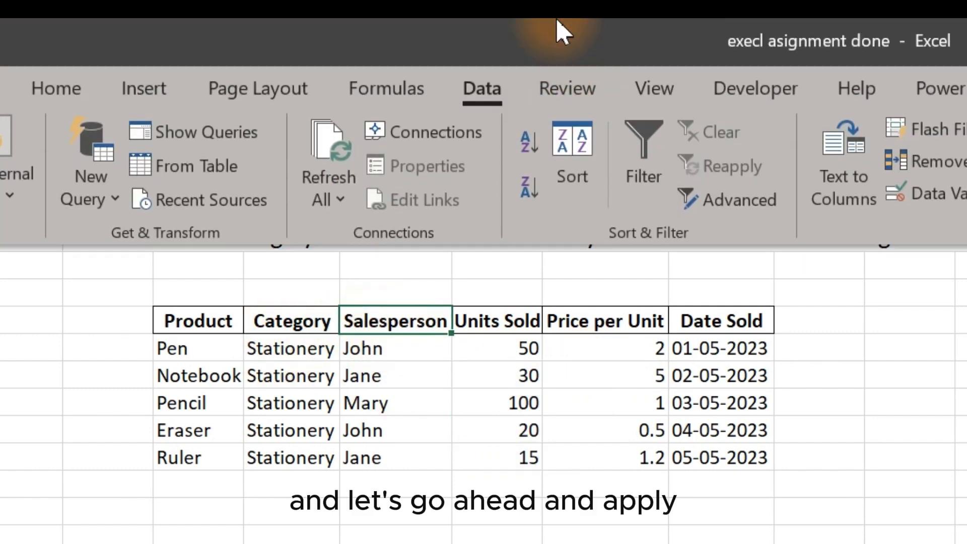
left_click(642, 138)
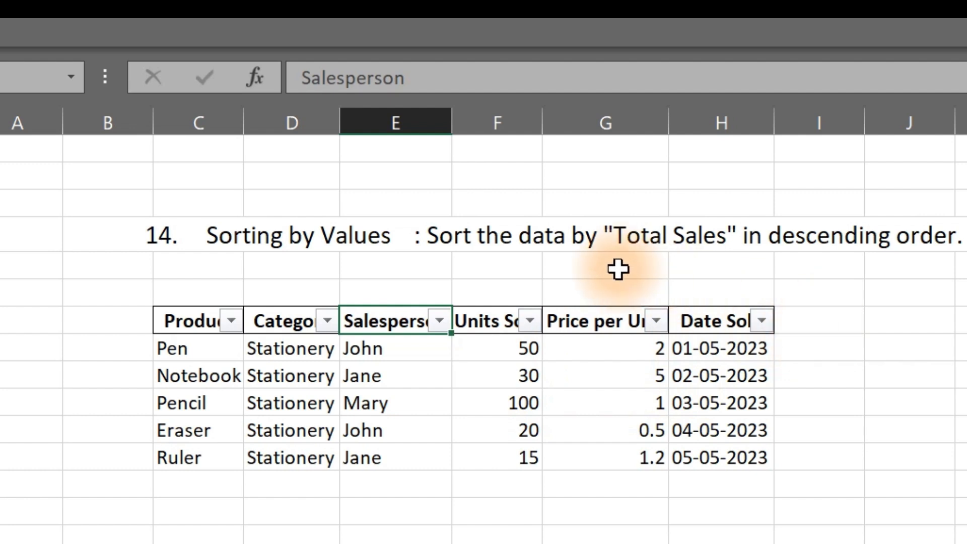
Step: Add a "Total Sales" column header in I7 beside Date Sold
left_click(822, 324)
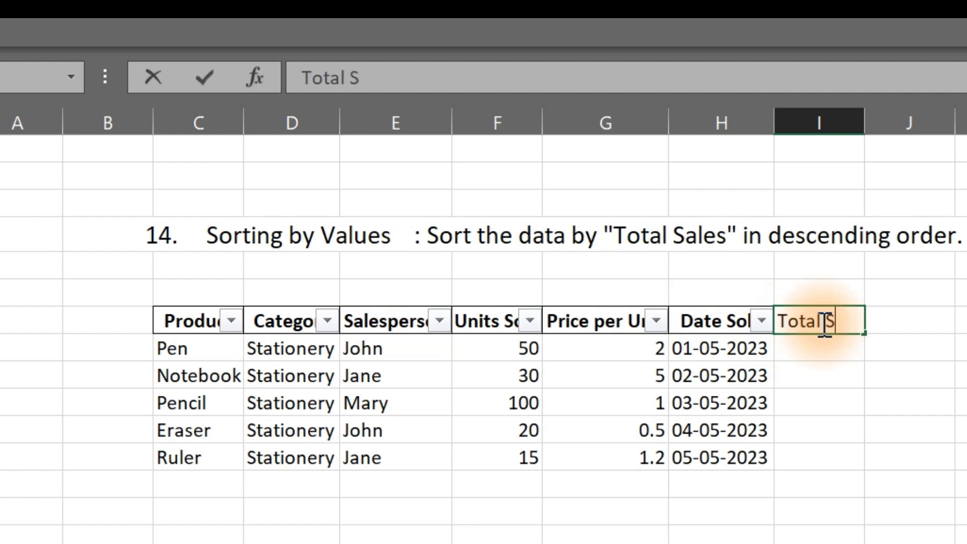
type("Total Sales")
key("Return")
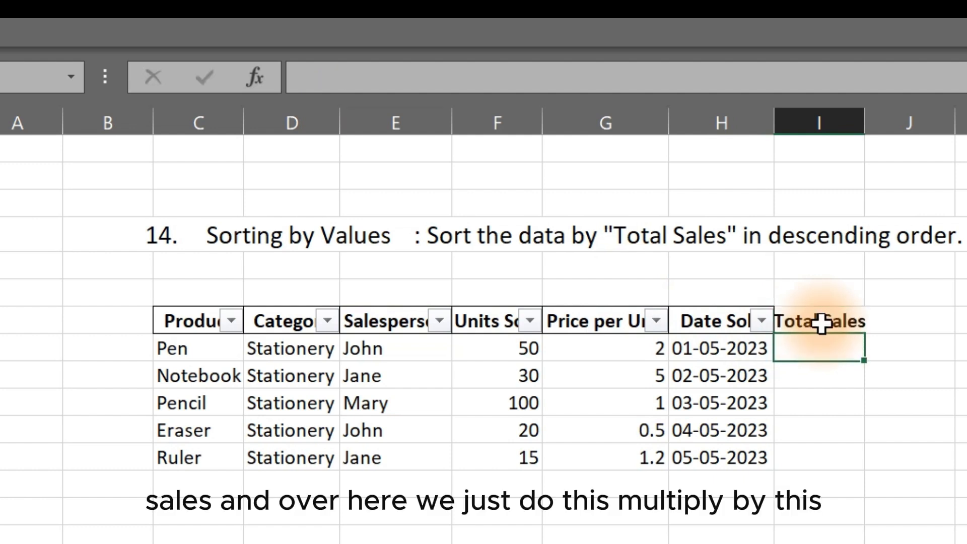
Step: Calculate total sales with =F8*G8 in I8 and fill the formula down to I12
left_click(511, 347)
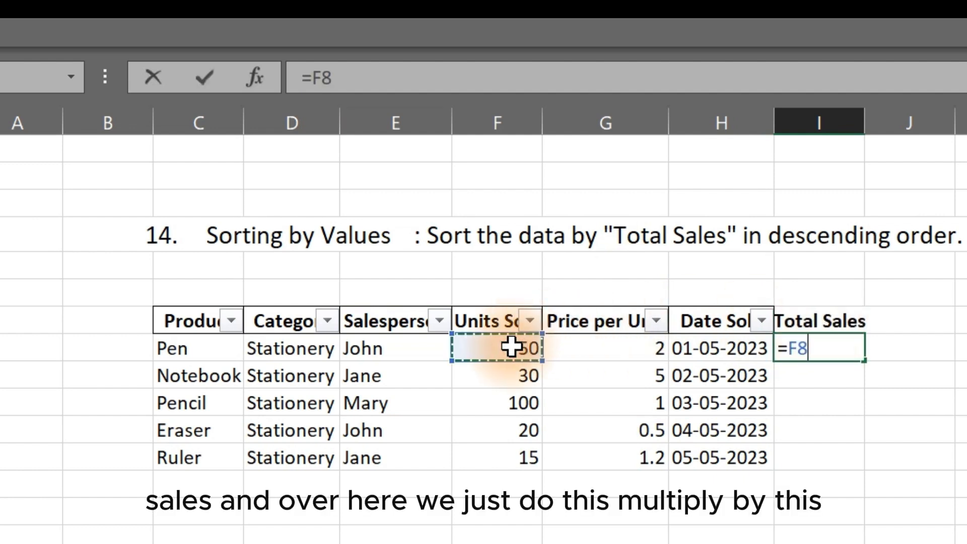
left_click(574, 348)
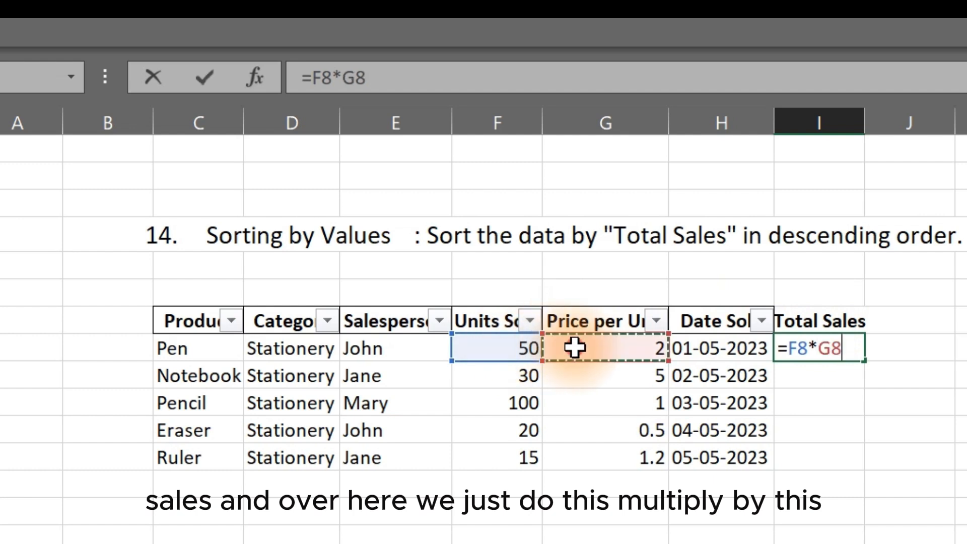
key("Return")
left_click(816, 347)
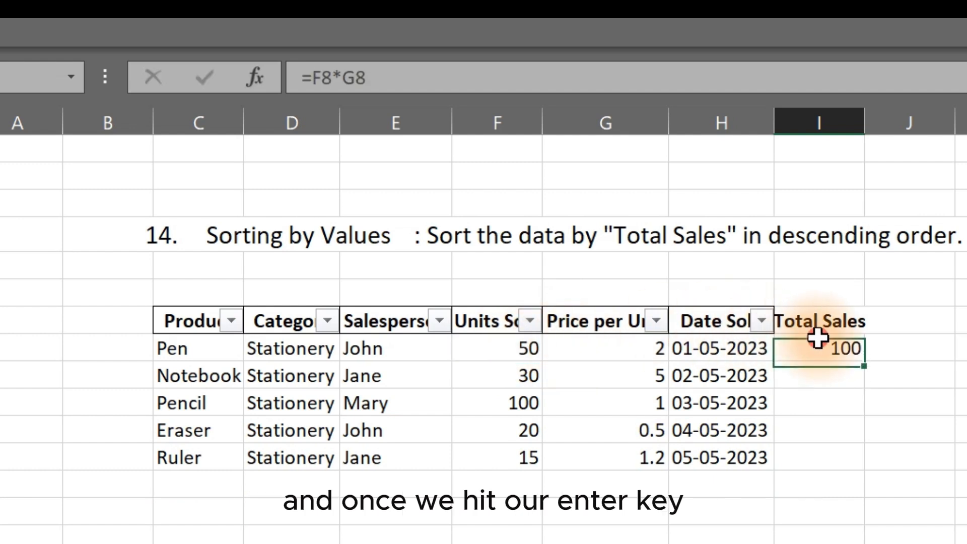
double_click(869, 364)
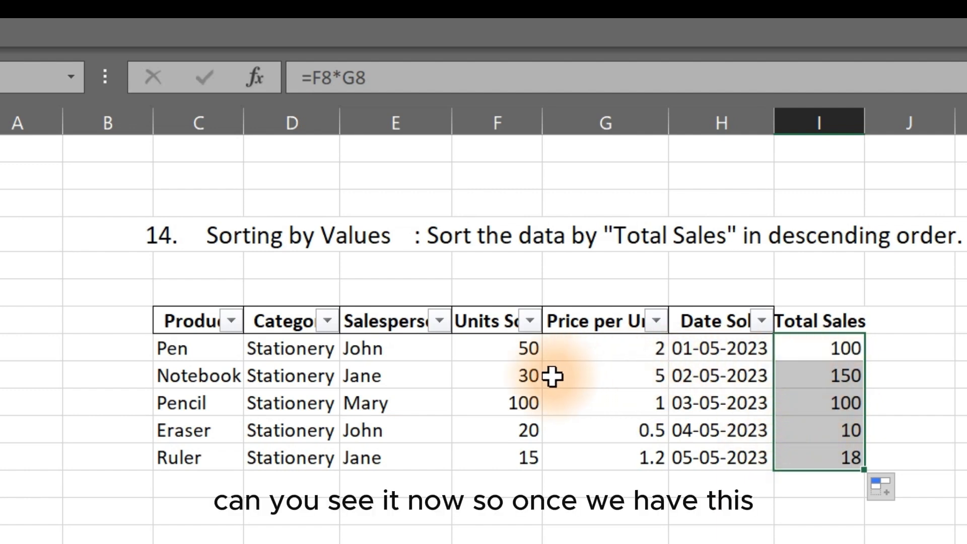
double_click(828, 374)
key("Escape")
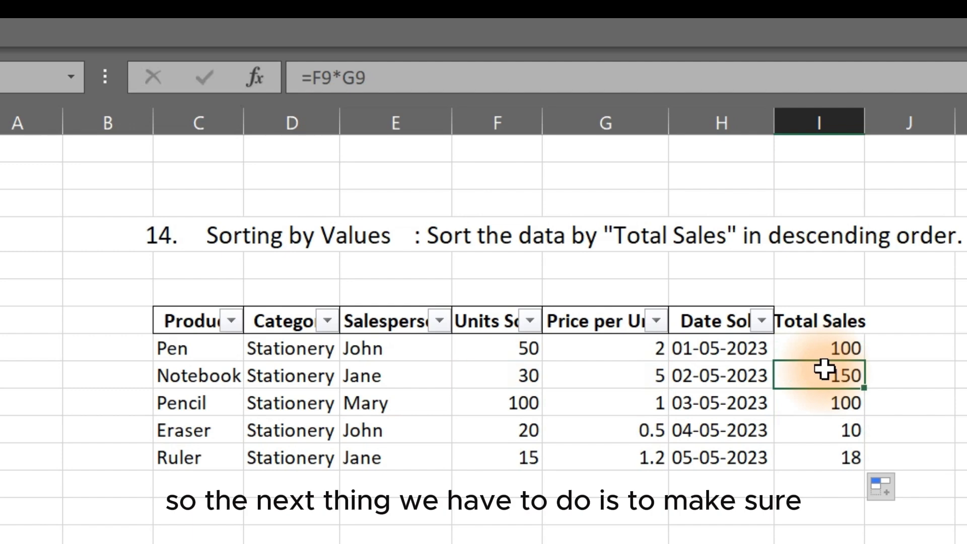
Step: Remove the header filter and reapply it from the Total Sales header so that column is included
left_click(804, 322)
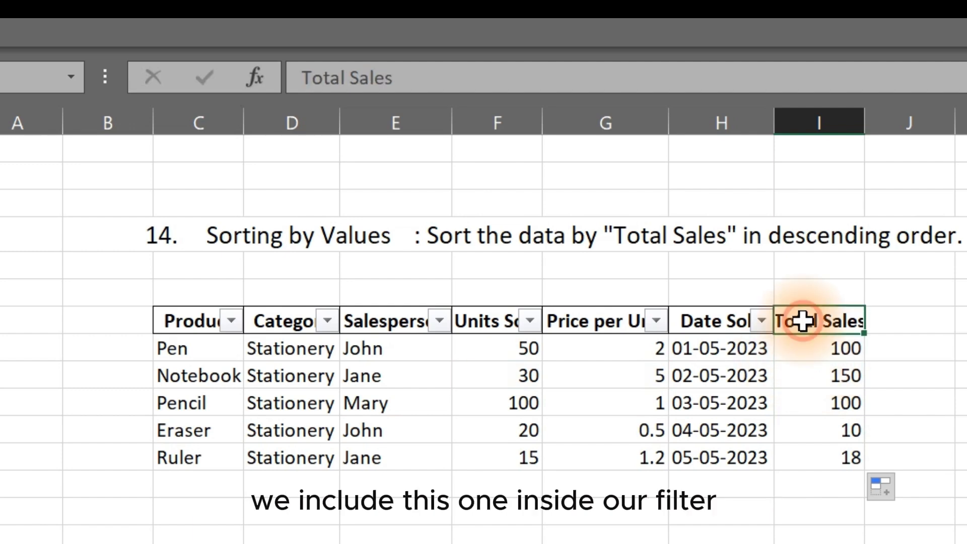
left_click(291, 21)
left_click(645, 146)
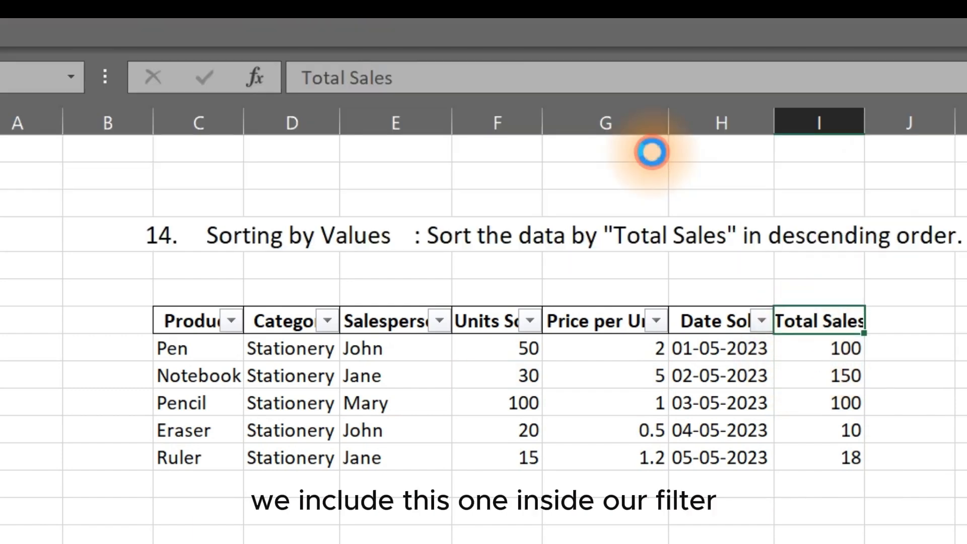
left_click(652, 152)
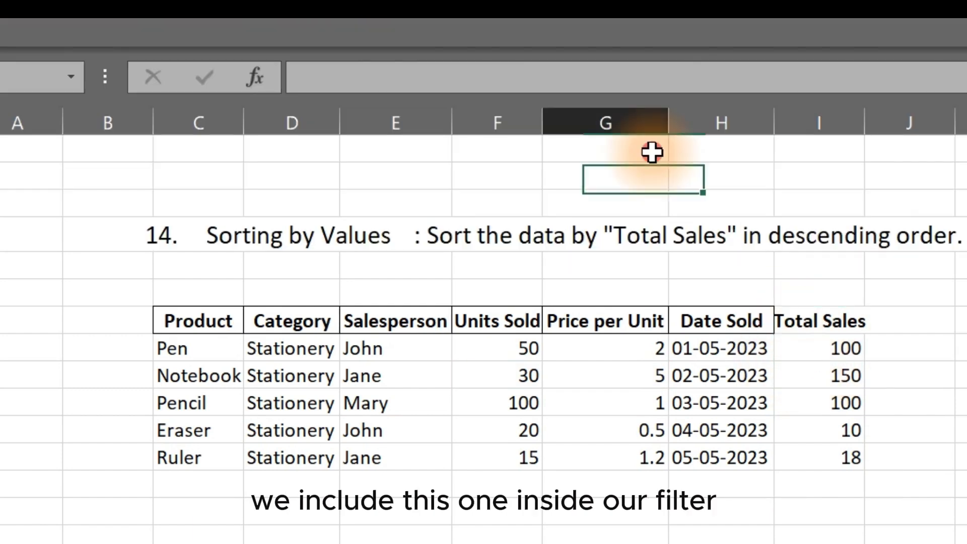
left_click(805, 325)
left_click(537, 30)
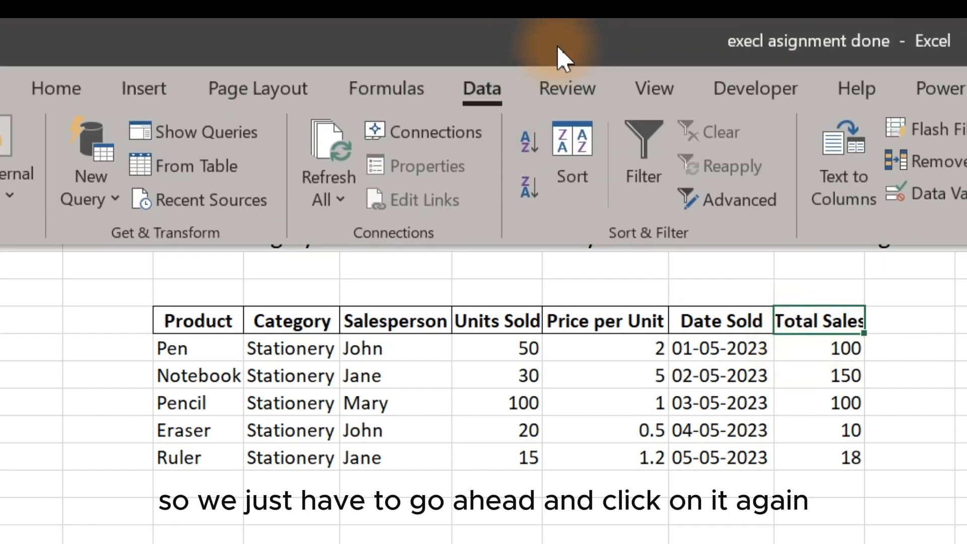
left_click(636, 152)
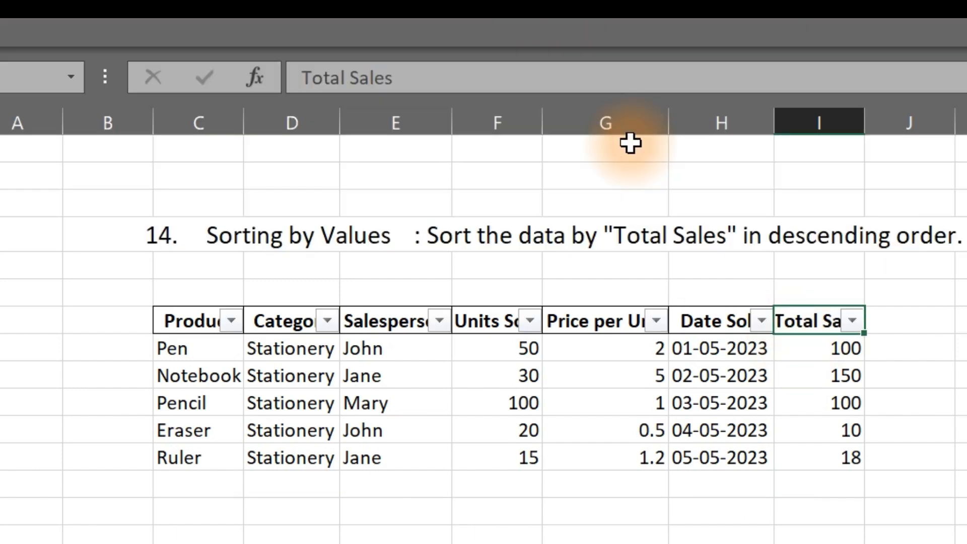
Step: Sort the table by Total Sales from smallest to largest, and re-sort it from largest to smallest
left_click(852, 321)
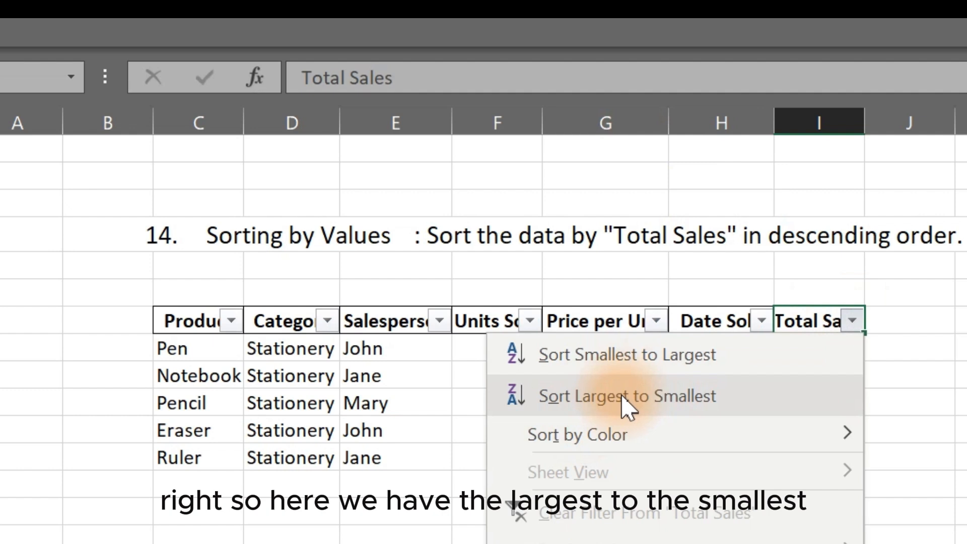
left_click(641, 356)
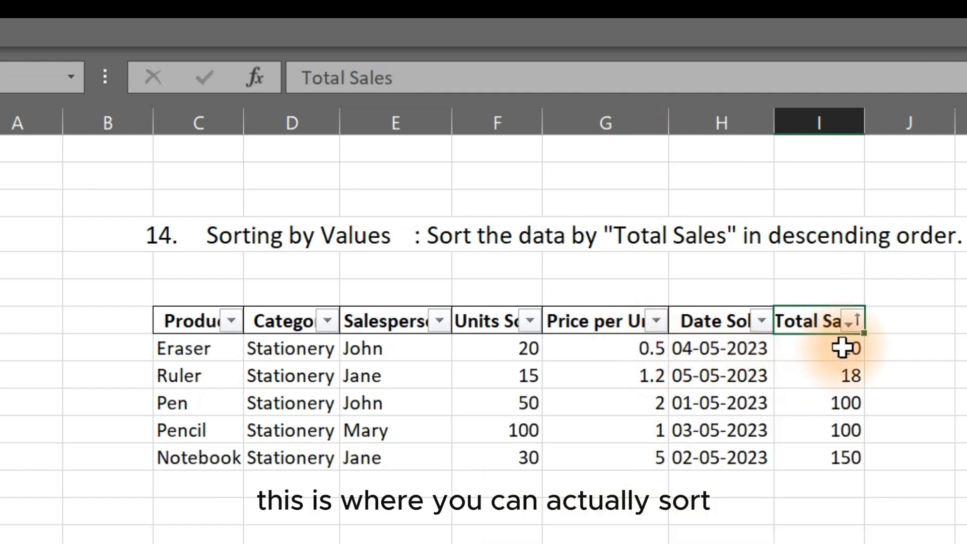
left_click(852, 323)
left_click(629, 398)
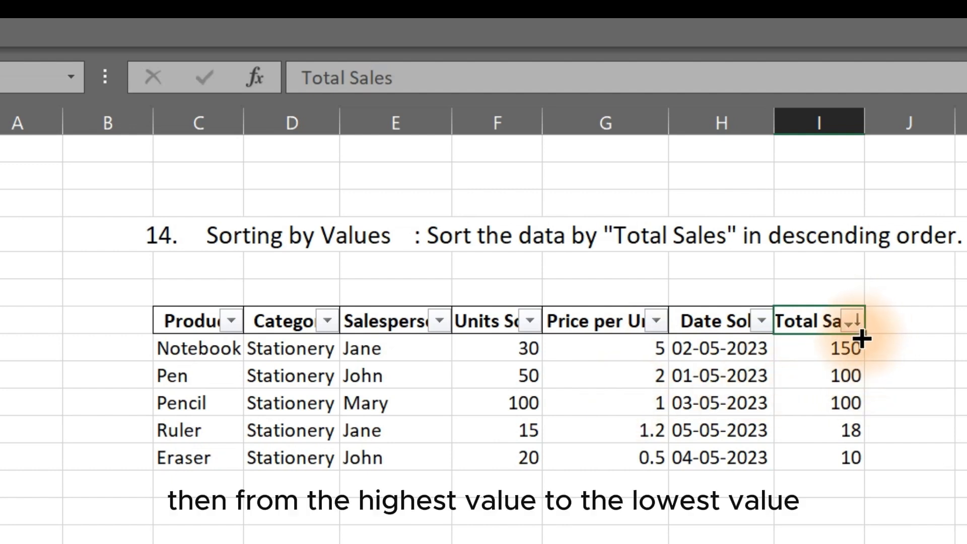
Step: Demonstrate an ascending sort on the Total Sales column, and restore the largest-to-smallest order
left_click_drag(851, 348, 850, 444)
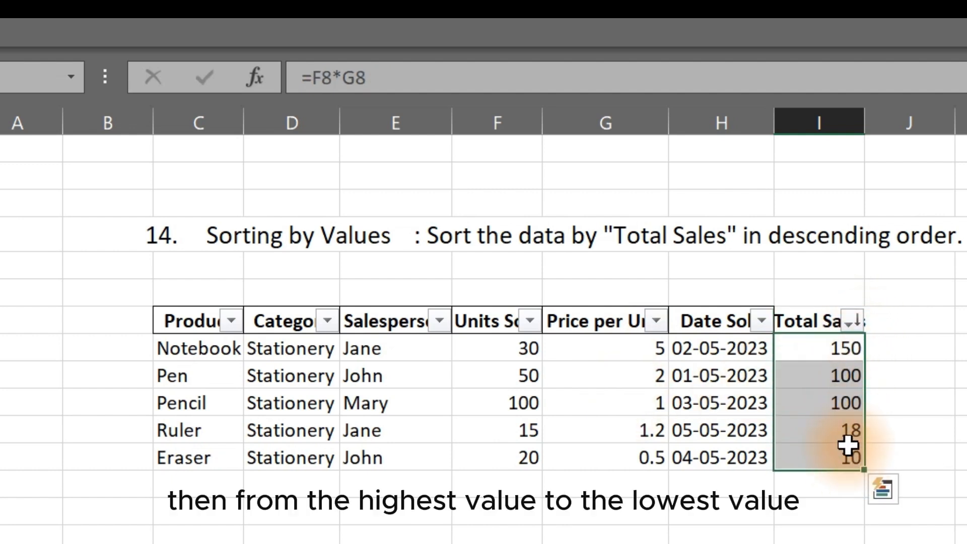
left_click(852, 323)
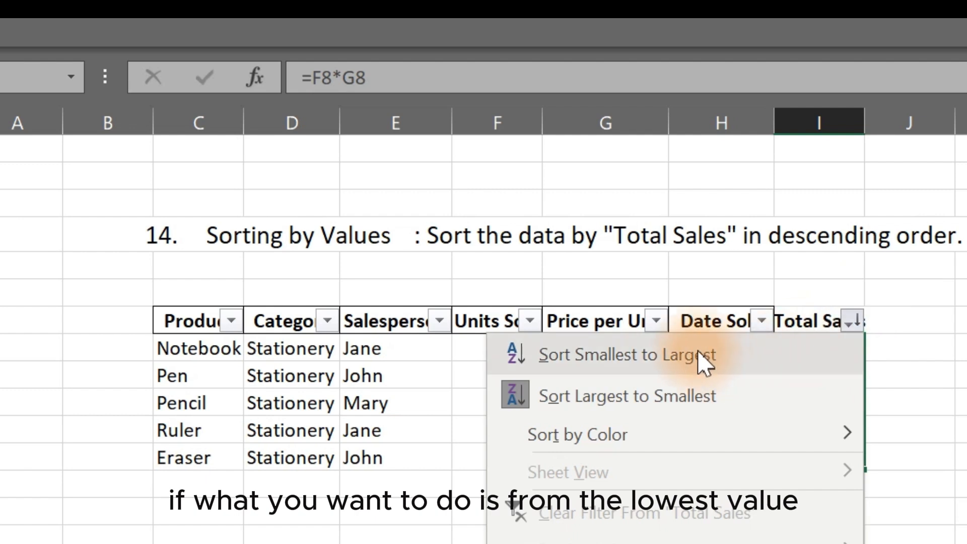
left_click(678, 359)
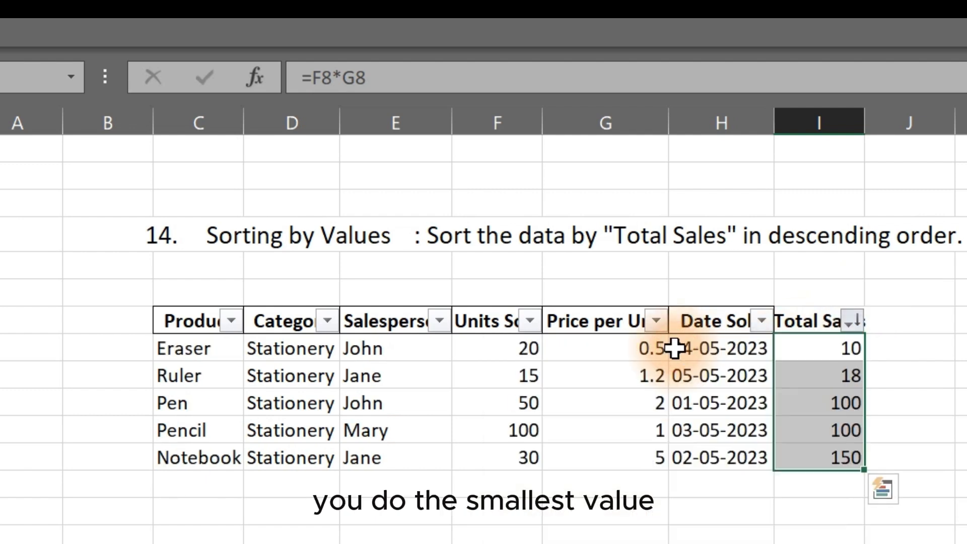
left_click(856, 325)
left_click(674, 398)
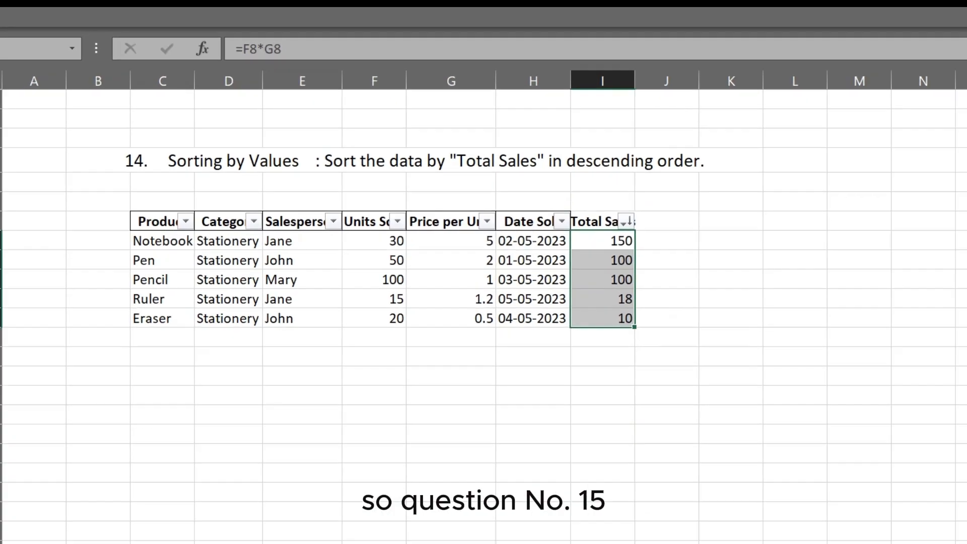
Step: Open the Q15 sheet with the Basic VLOOKUP question
left_click(498, 535)
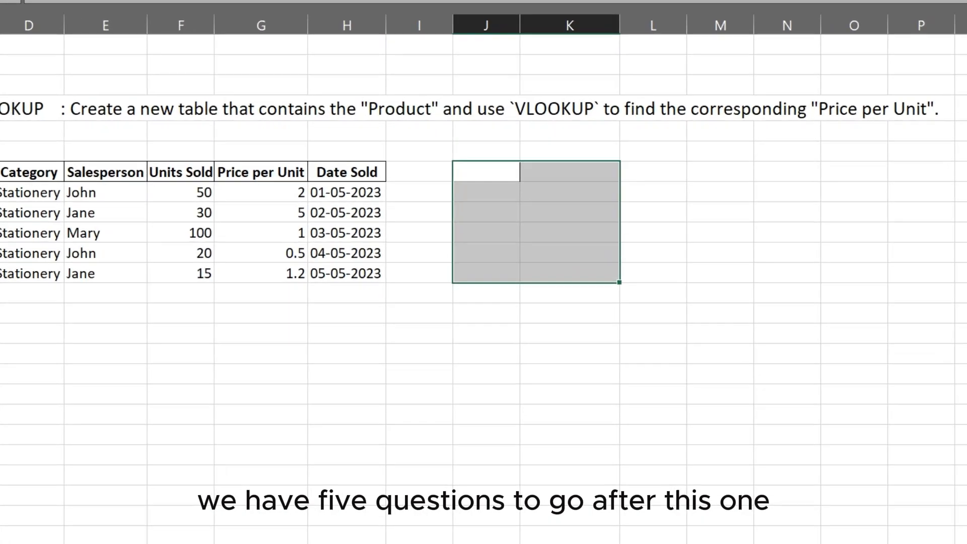
left_click(217, 543)
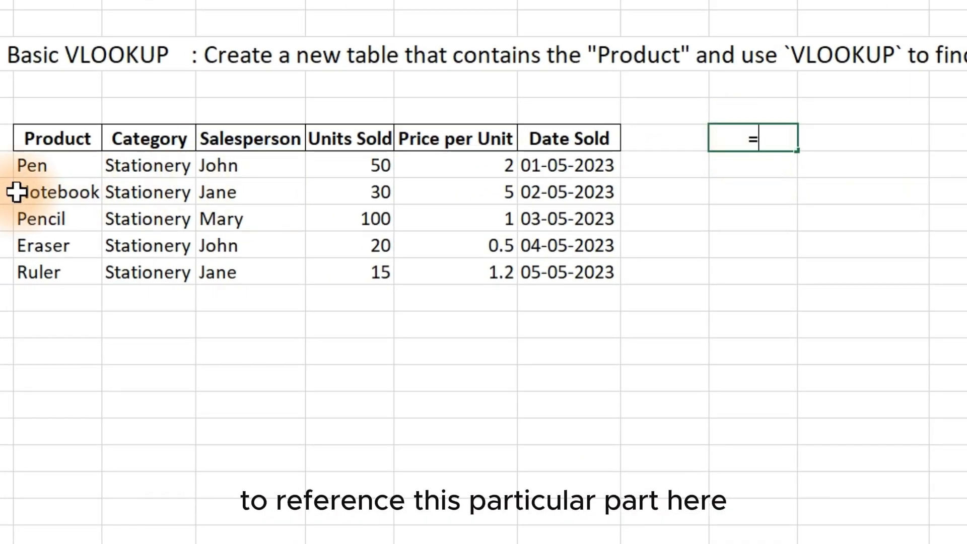
Step: Reference the first product cell, C8, from J7 and fill the formula down to J12
mouse_move(47, 164)
left_mouse_down()
mouse_move(32, 279)
mouse_move(38, 173)
left_mouse_up()
key("Return")
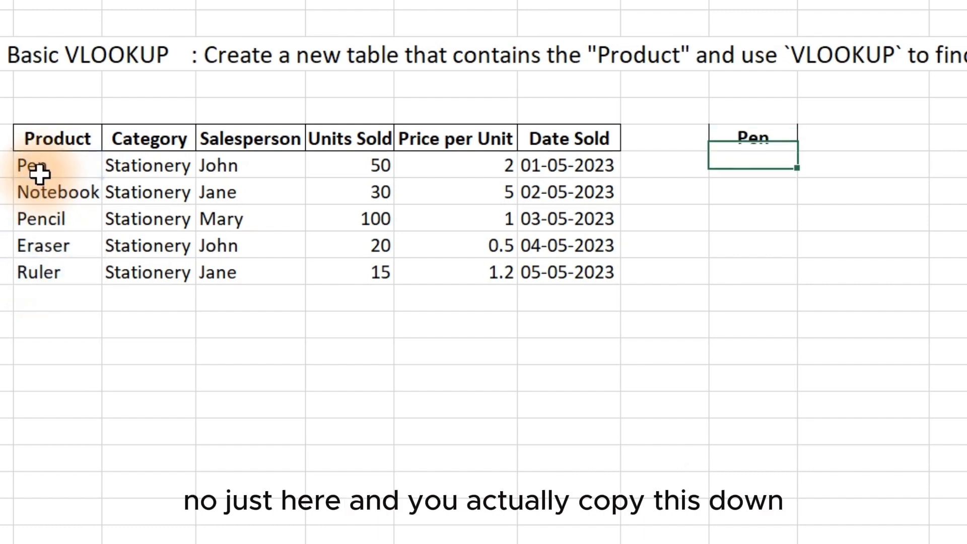
left_click(761, 137)
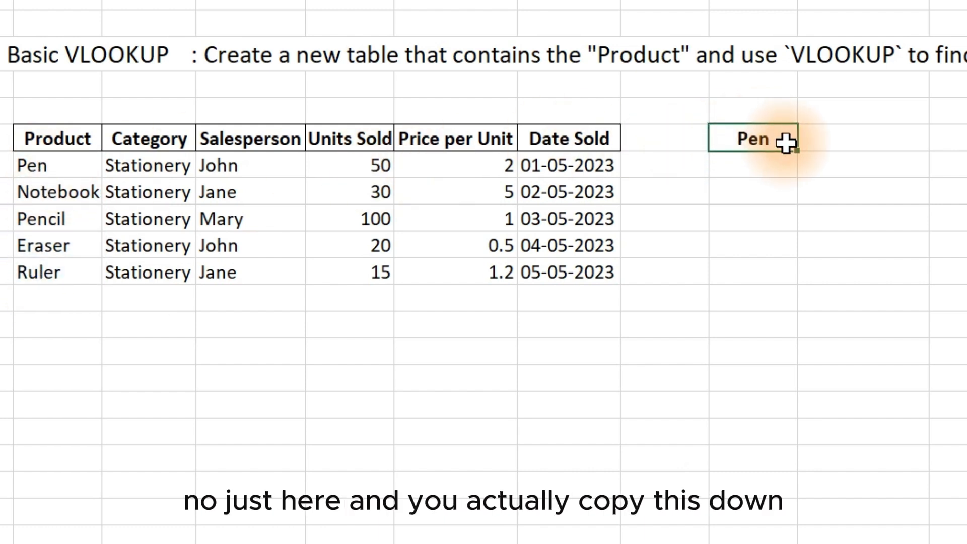
left_click_drag(796, 151, 782, 278)
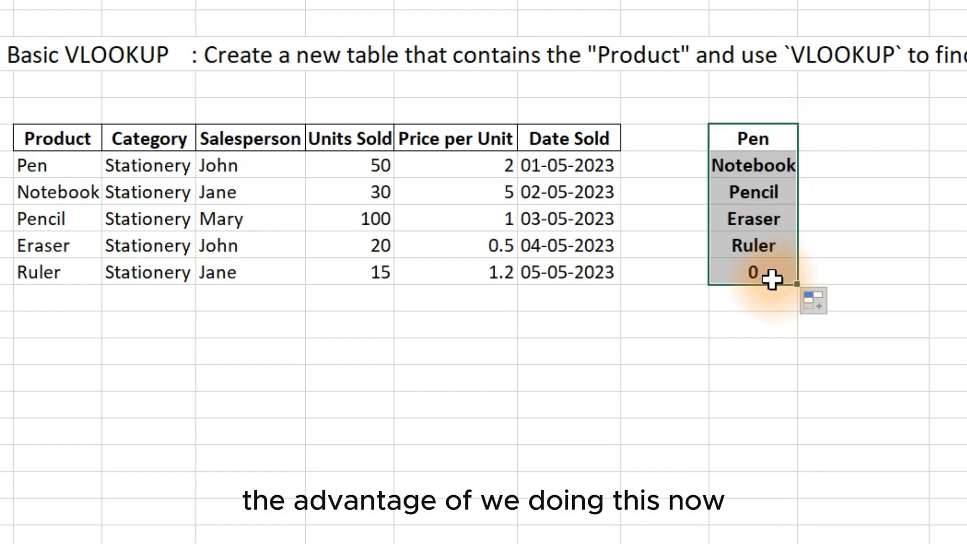
Step: Clear the linked product names from J7:J12
left_click(761, 271)
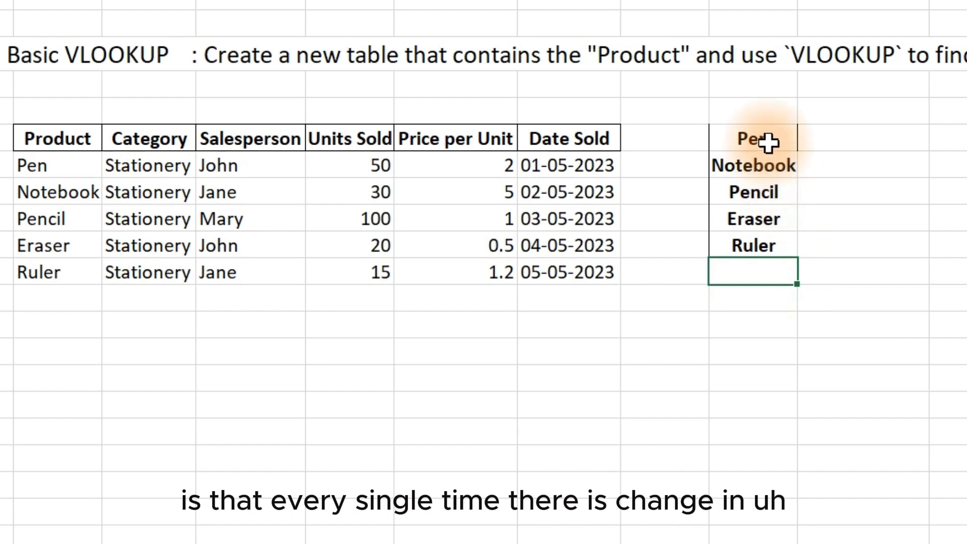
left_click_drag(769, 143, 763, 274)
key("Delete")
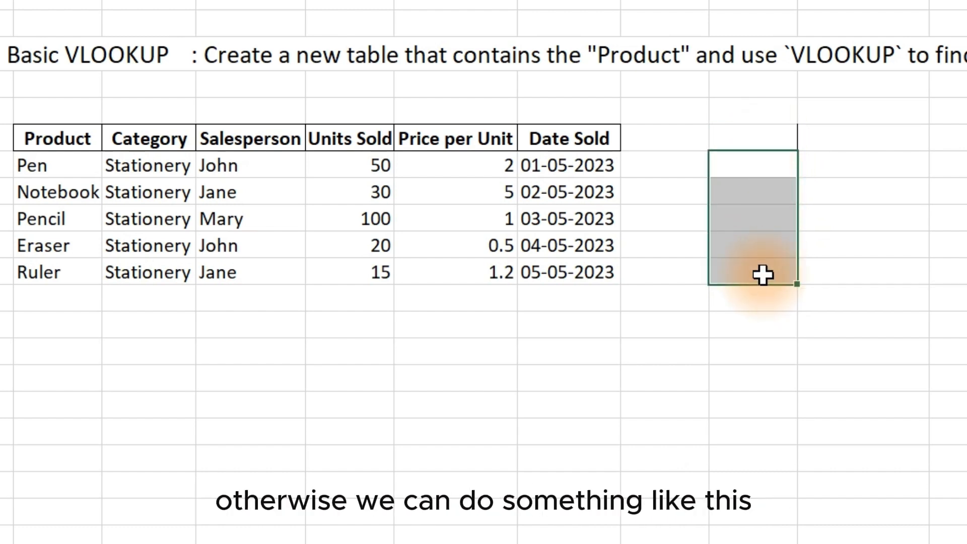
Step: Copy the product names from C8:C12 and paste them as the new table's first column starting at J8
left_click_drag(58, 166, 61, 270)
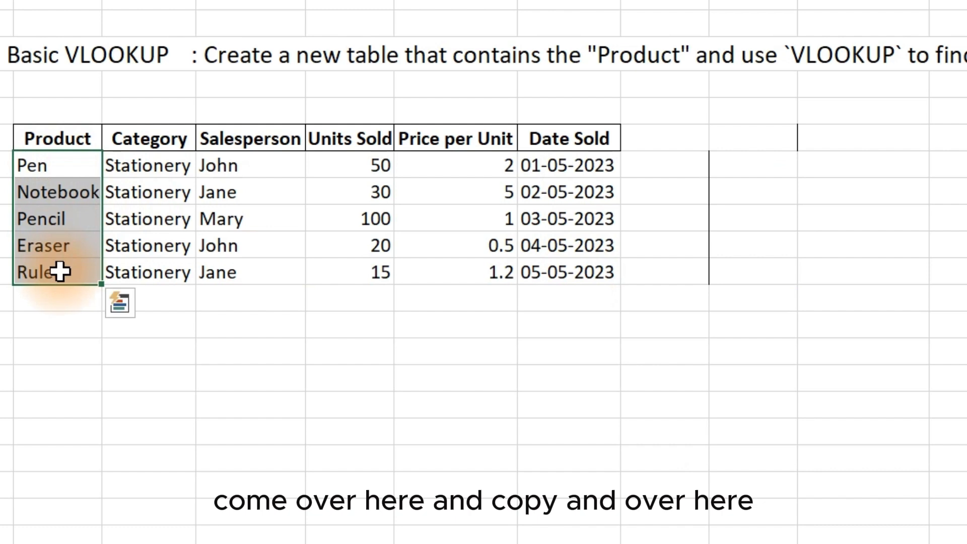
key("ctrl+c")
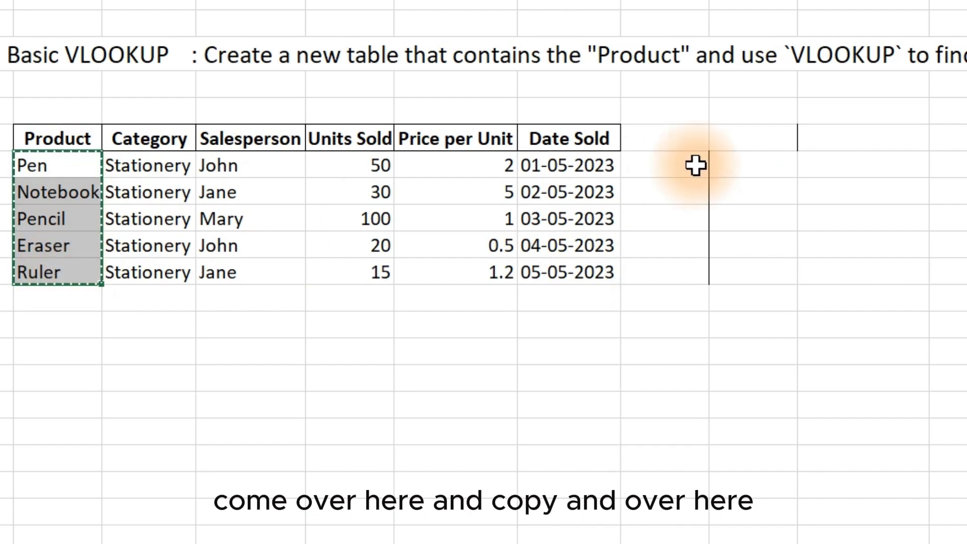
left_click(760, 169)
key("ctrl+v")
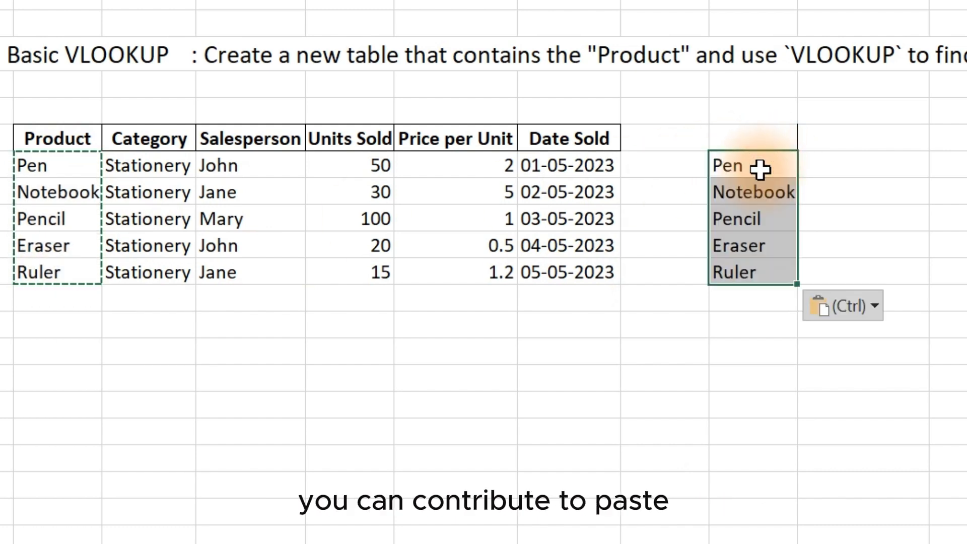
double_click(762, 170)
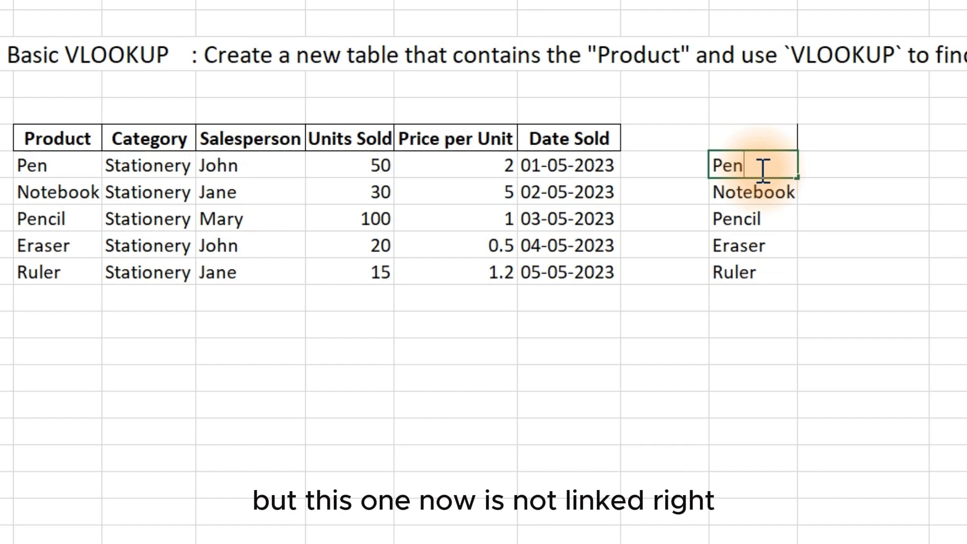
key("Escape")
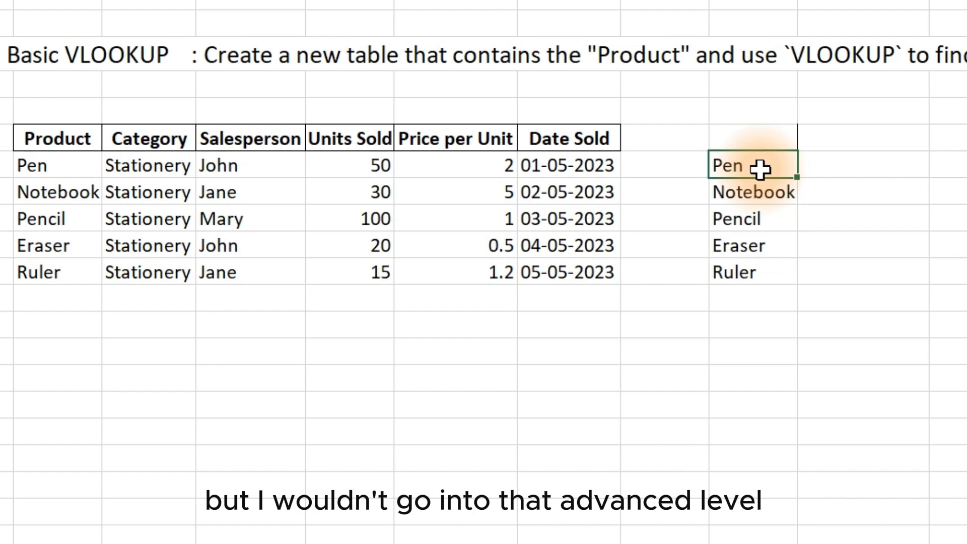
Step: Add a bold "Product" header in J7 and a "Price" header in K7 above the new table
left_click(892, 167)
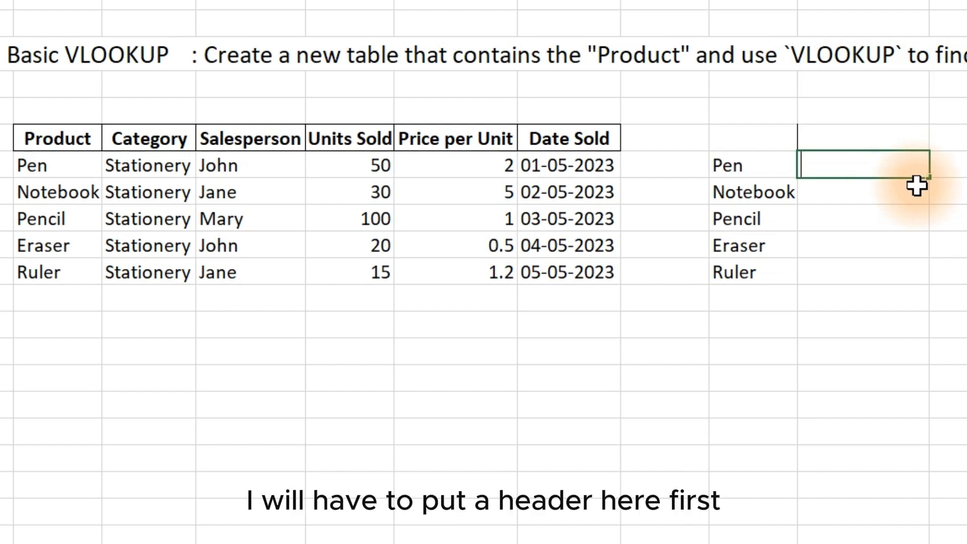
left_click(756, 138)
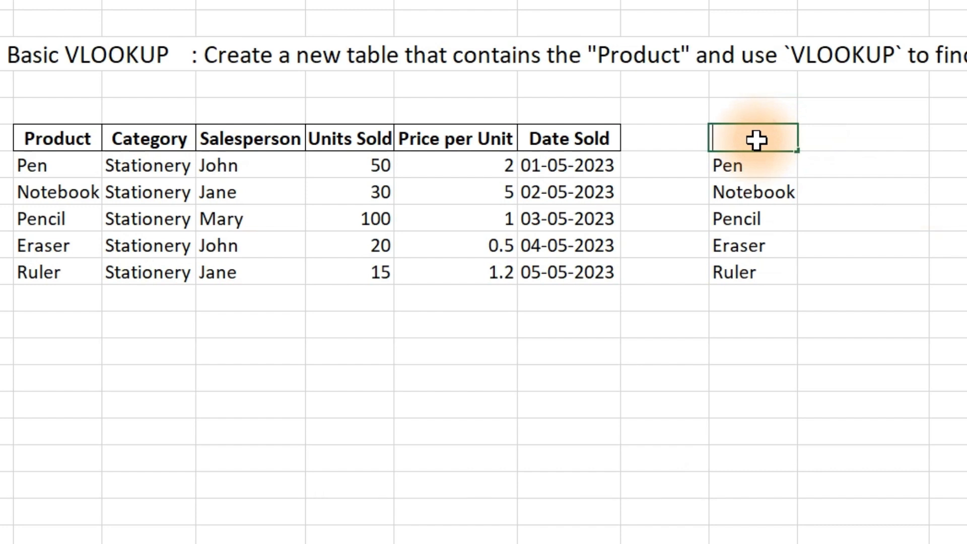
type("Product")
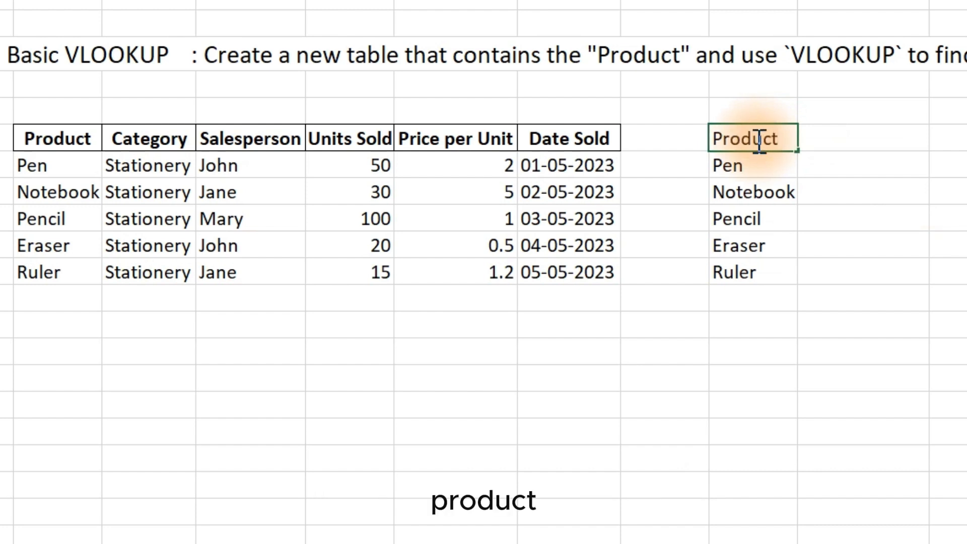
key("ctrl+b")
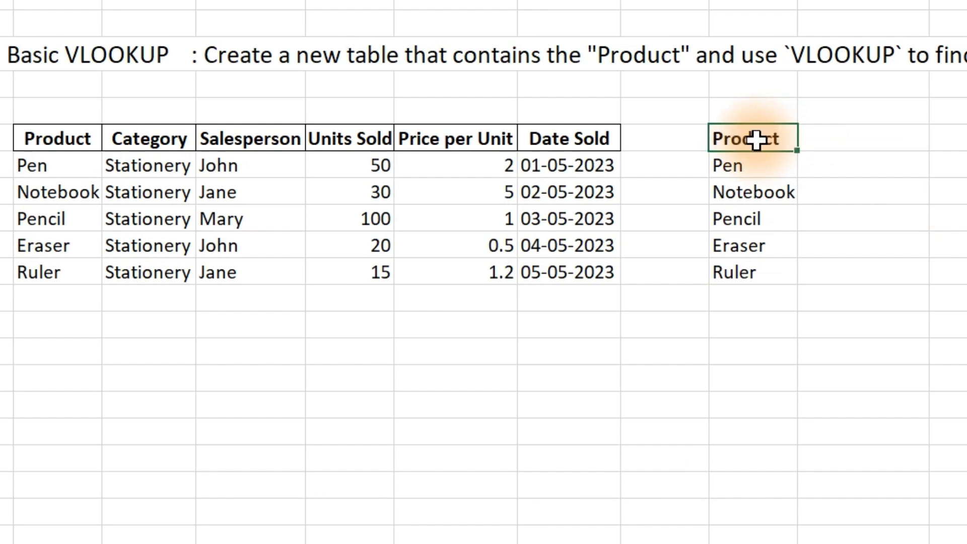
key("Tab")
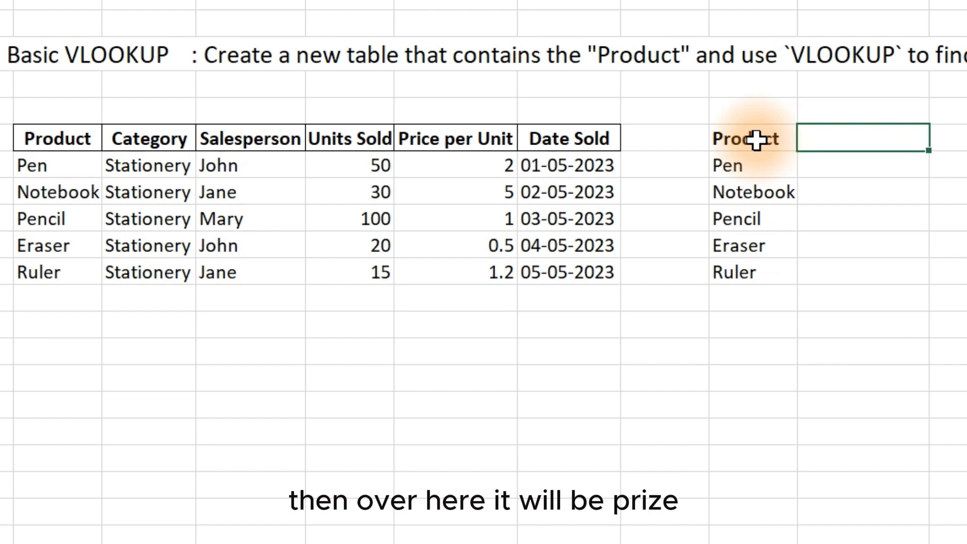
type("Price")
Step: Look up the first product's price in K8 with =VLOOKUP(J8,$C$7:$H$12,5,0)
double_click(836, 166)
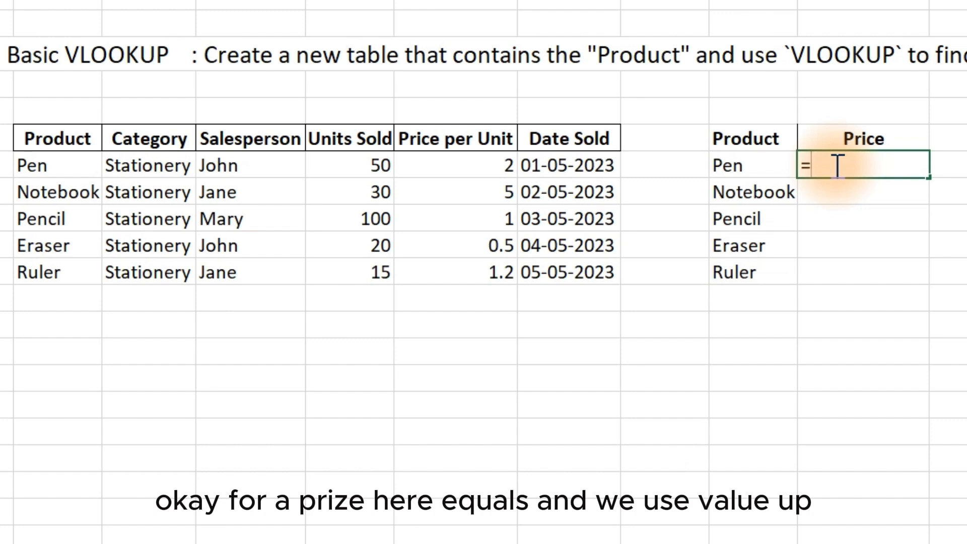
type("=vl")
key("Tab")
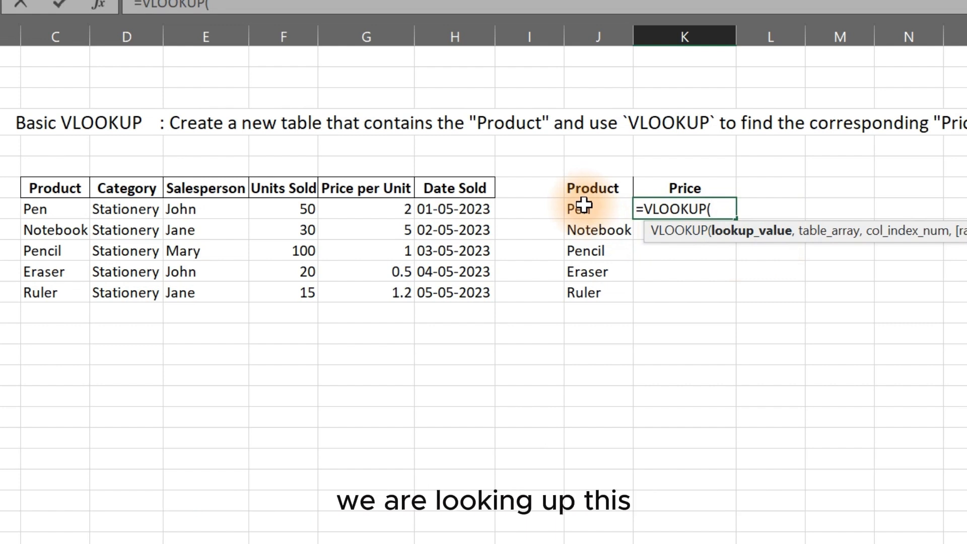
left_click(584, 208)
type(",")
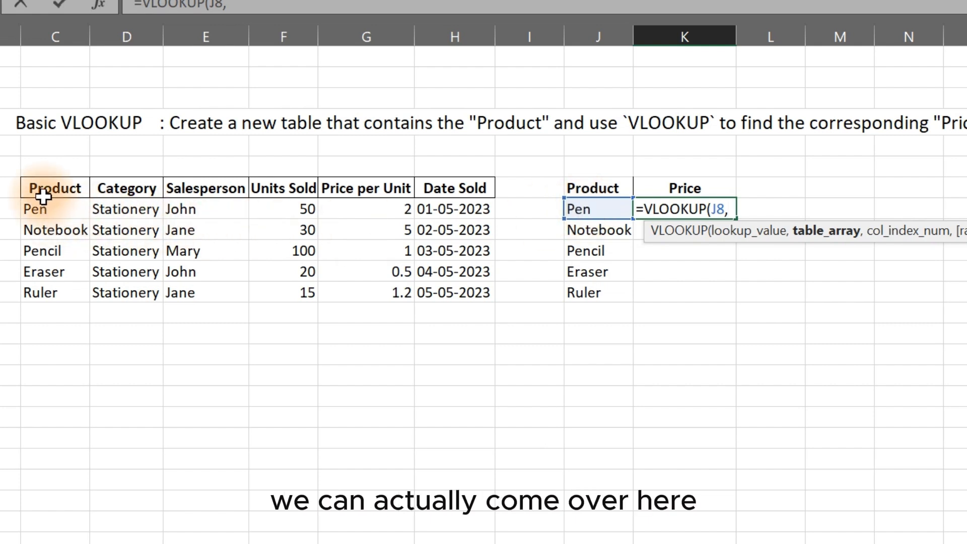
left_click_drag(43, 194, 467, 295)
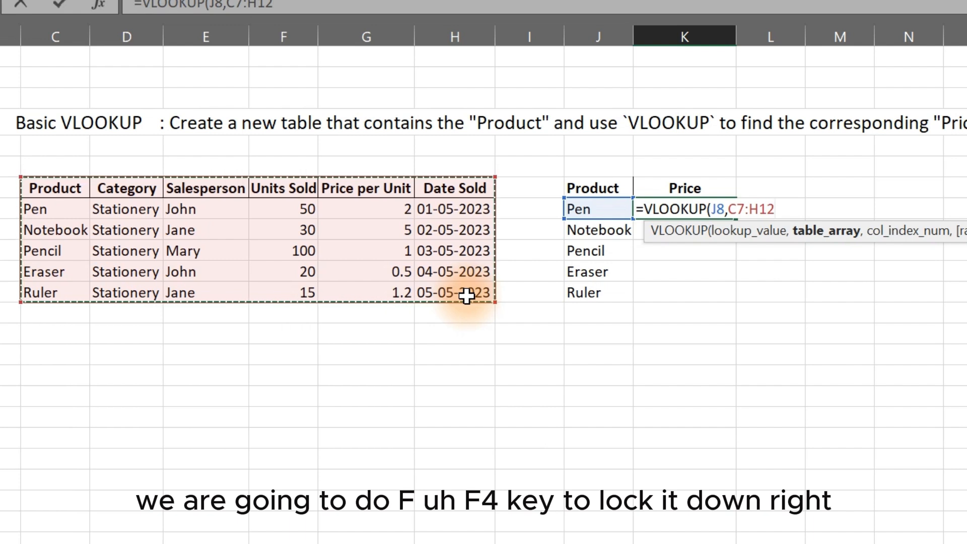
key("F4")
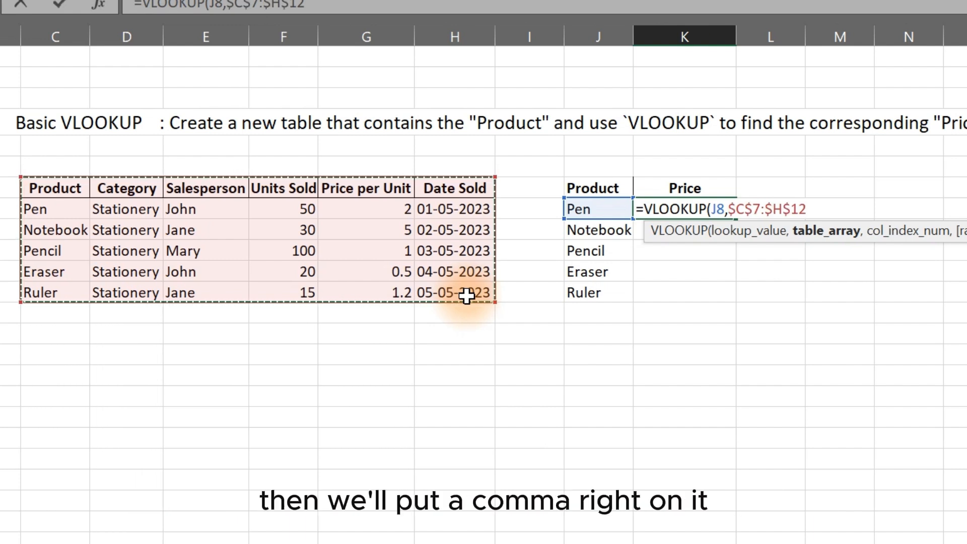
type(",5,0")
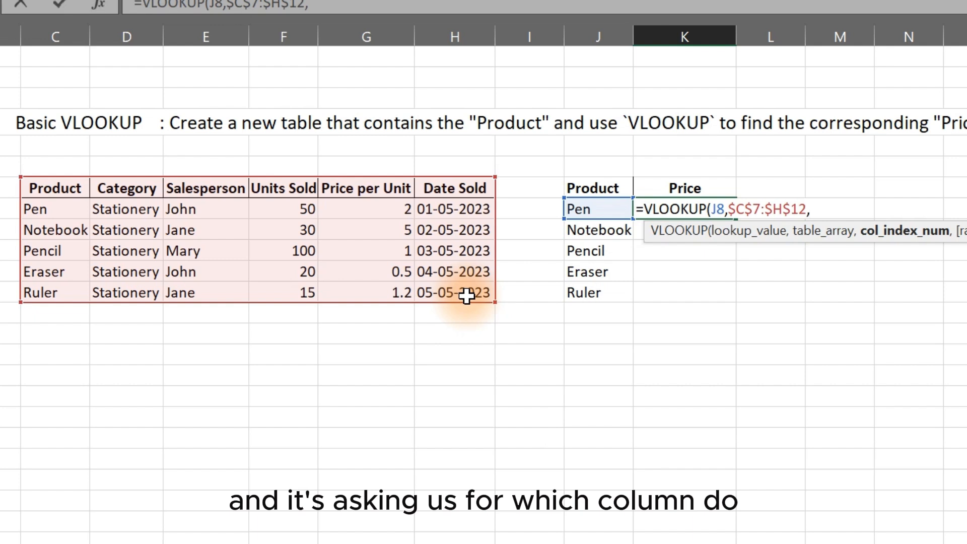
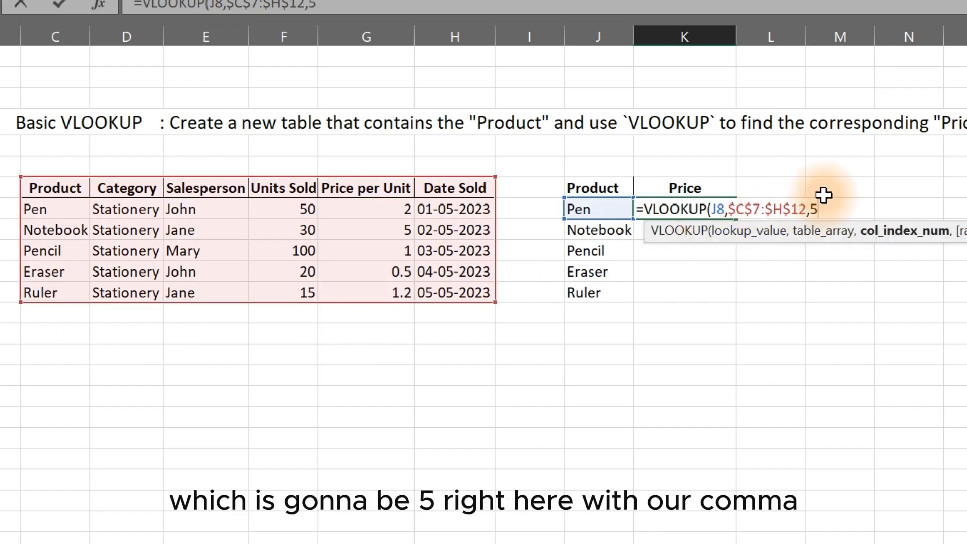
type(",")
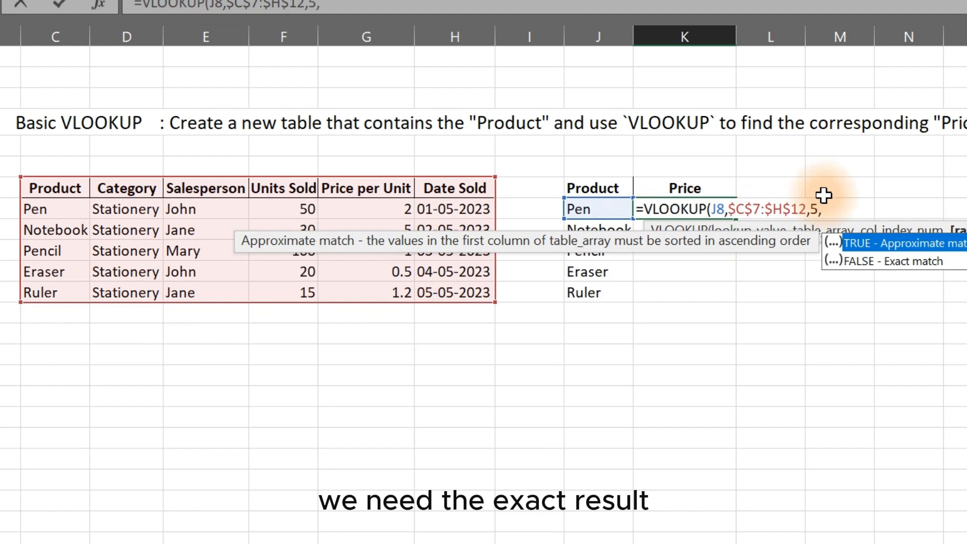
type("0")
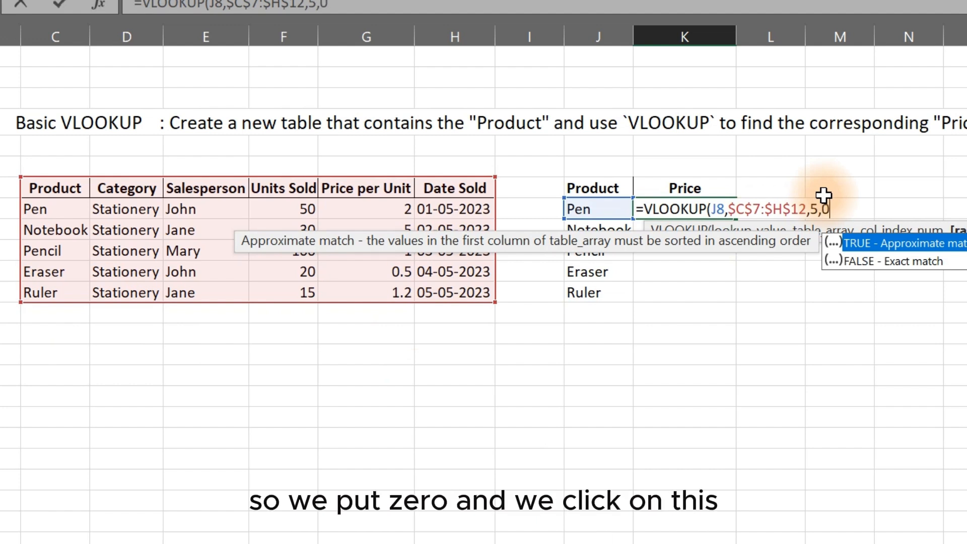
type(")")
key("Return")
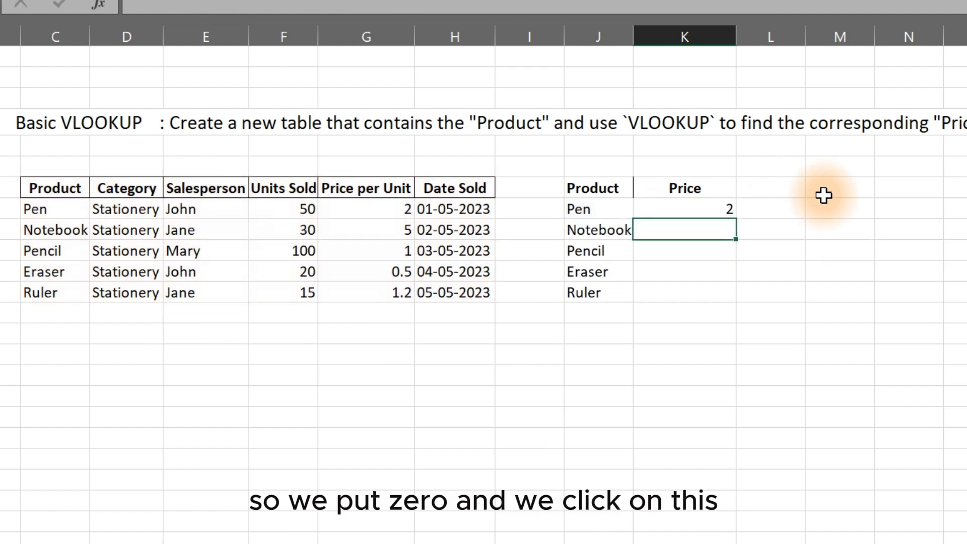
Step: Fill the VLOOKUP formula down to K12 and compare the prices with the source table's Price per Unit column
left_click(704, 210)
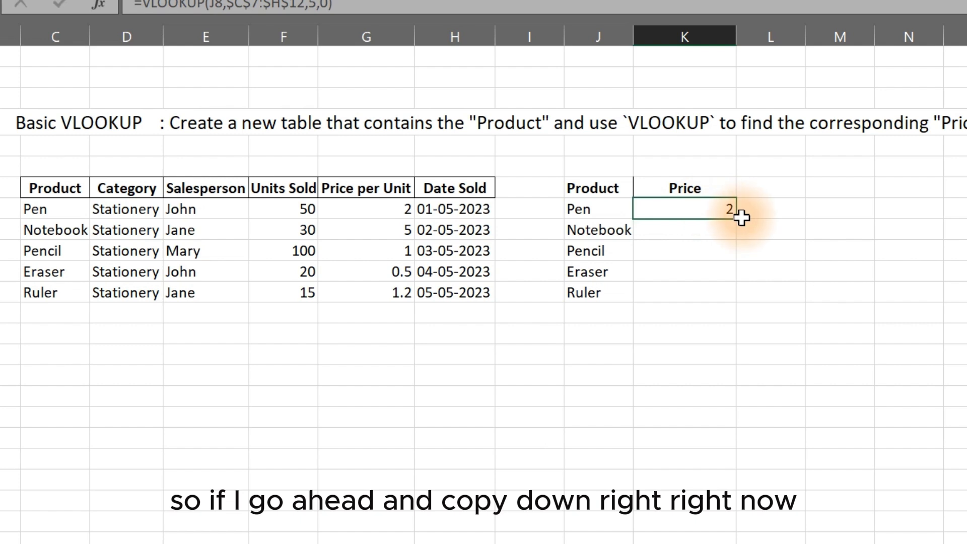
double_click(740, 219)
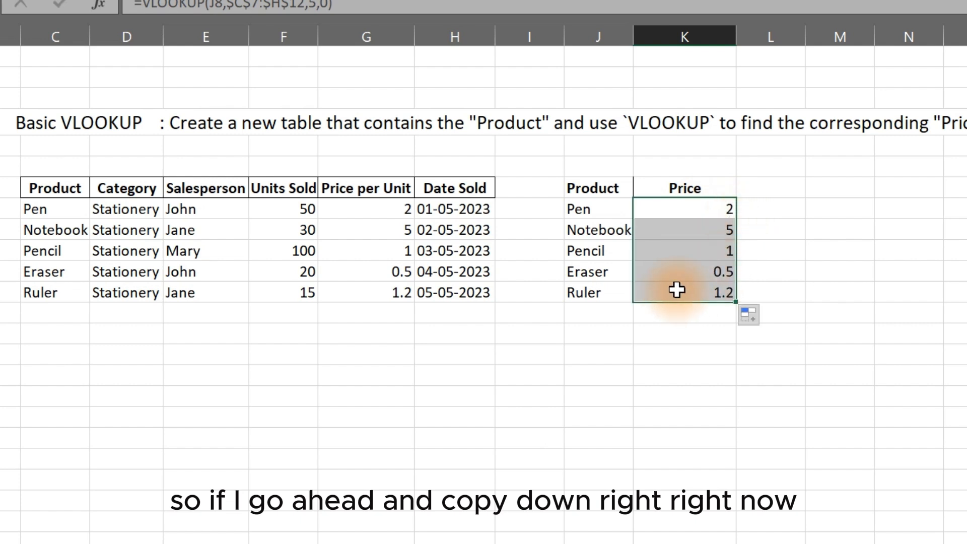
left_click(367, 296)
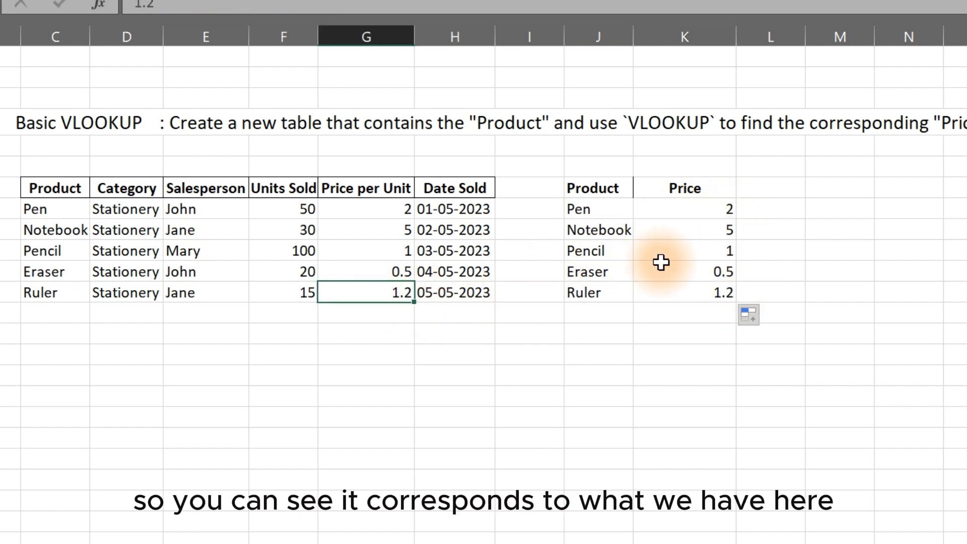
left_click(695, 272)
left_click(396, 271)
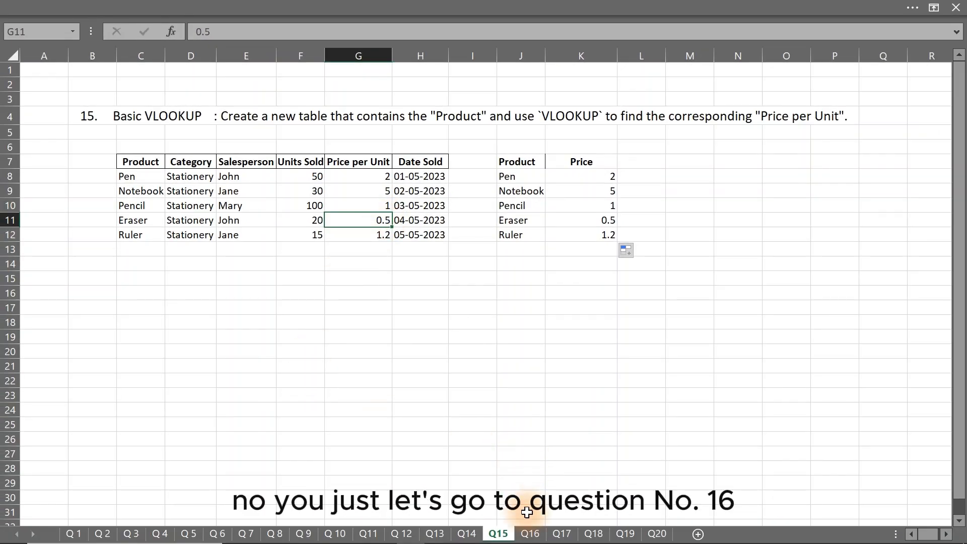
Step: Go to the Q16 sheet, add filters to the sales table's header row, and check the Date Sold filter options
left_click(530, 533)
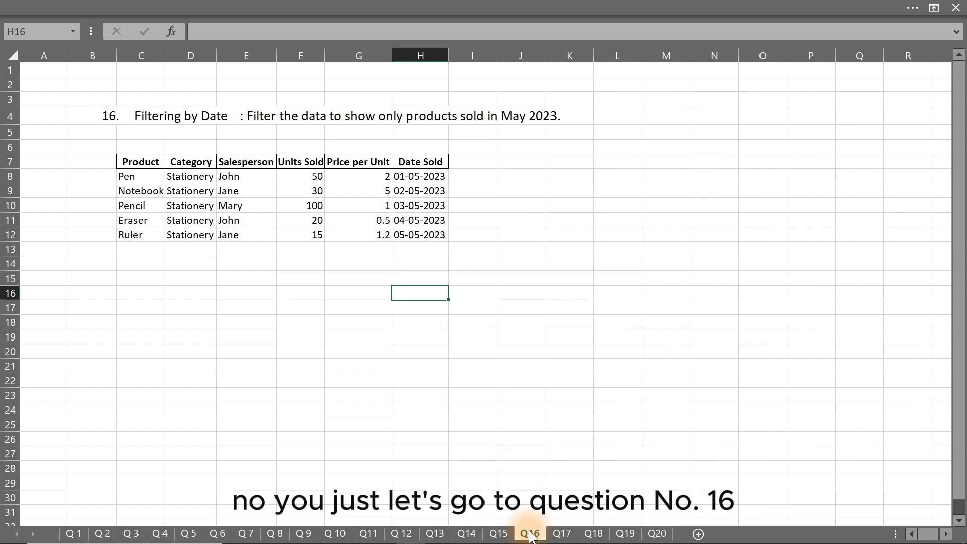
left_click(309, 395)
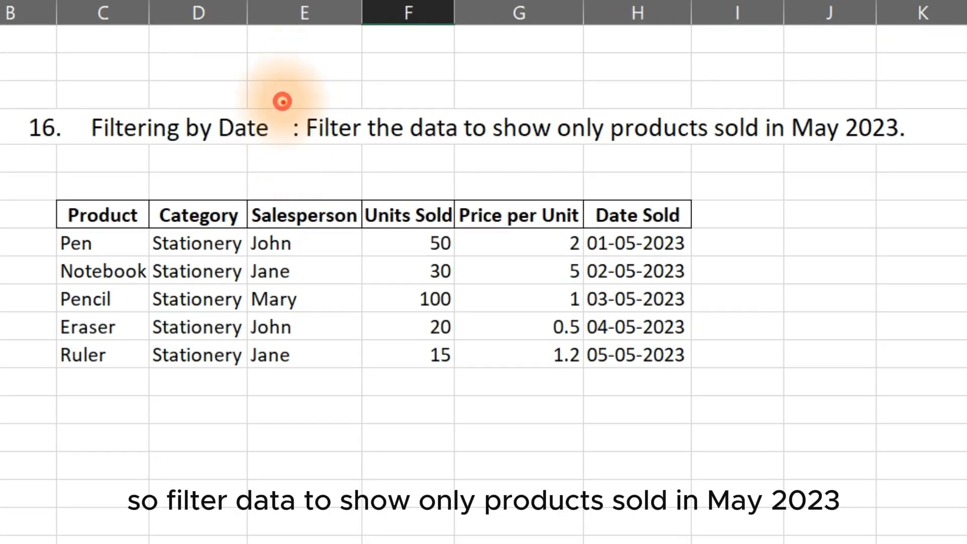
left_click_drag(283, 101, 946, 165)
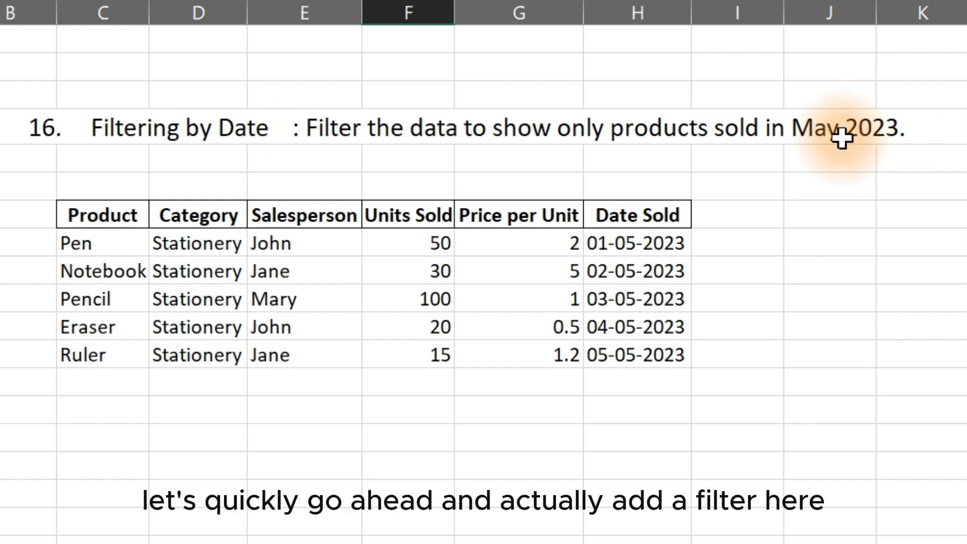
left_click(514, 278)
left_click(391, 212)
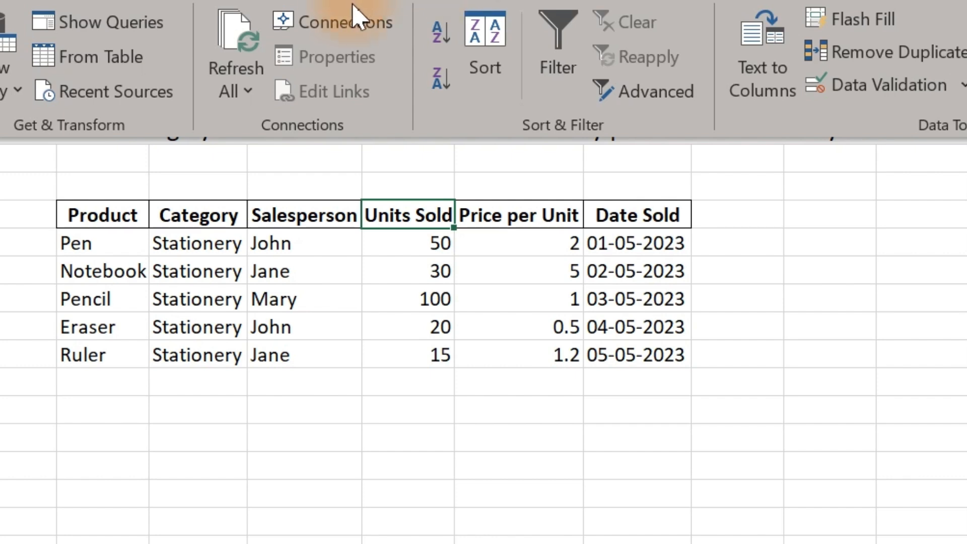
left_click(552, 38)
left_click(680, 216)
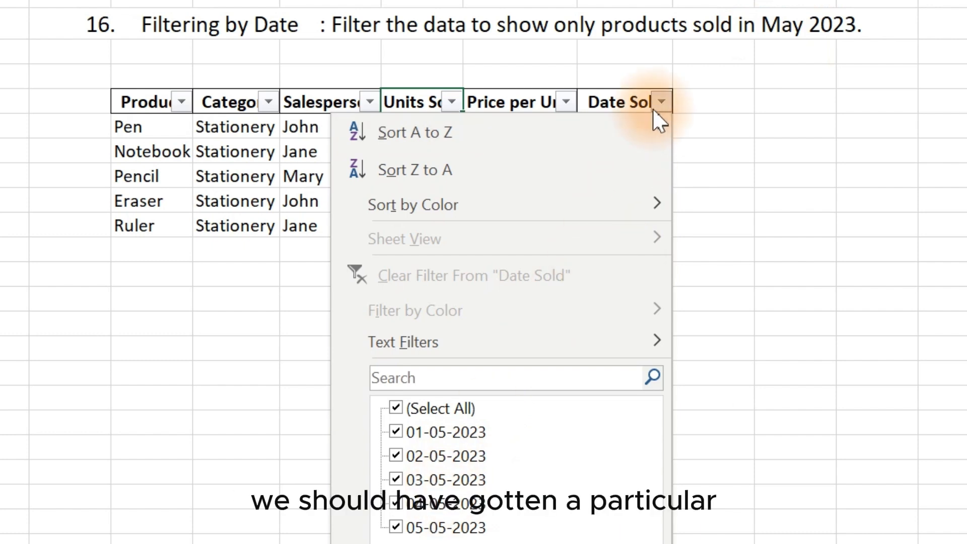
left_click(723, 331)
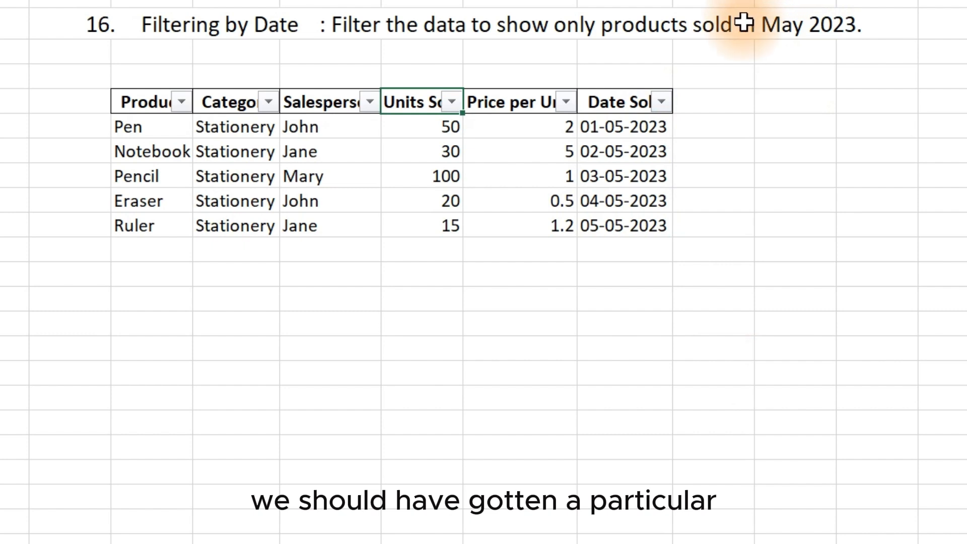
Step: Edit the question 16 text so that it asks for products sold in "01 May 2023"
left_click(166, 29)
left_click(98, 22)
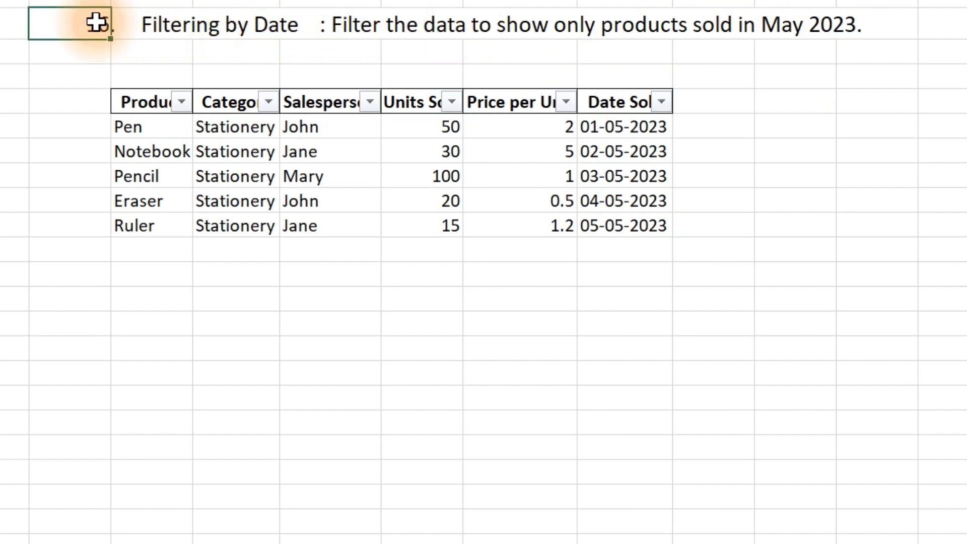
left_click(135, 22)
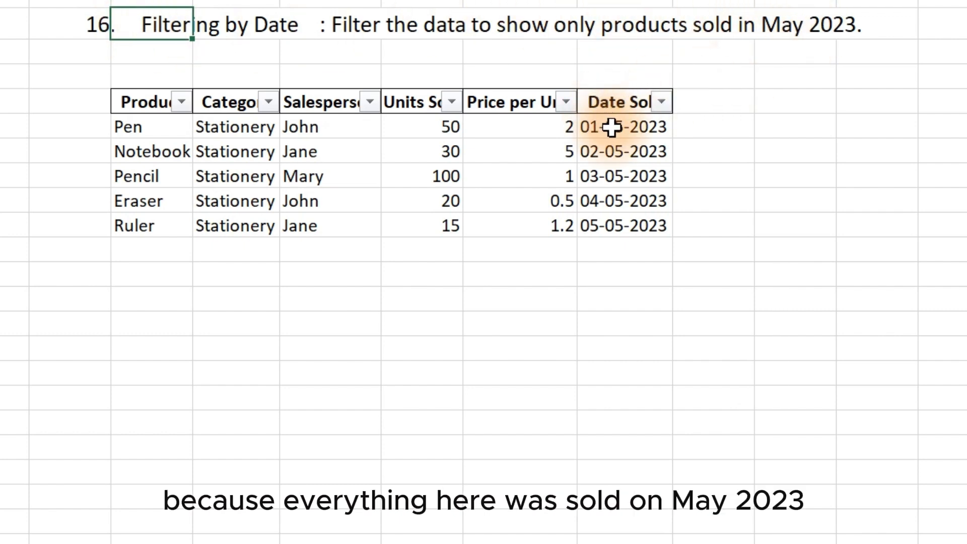
left_click_drag(612, 127, 612, 228)
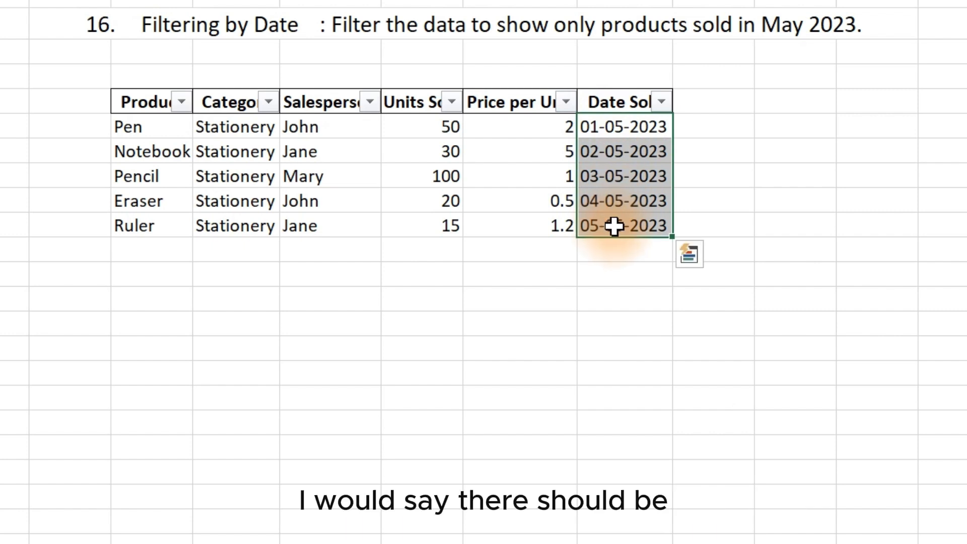
left_click(95, 24)
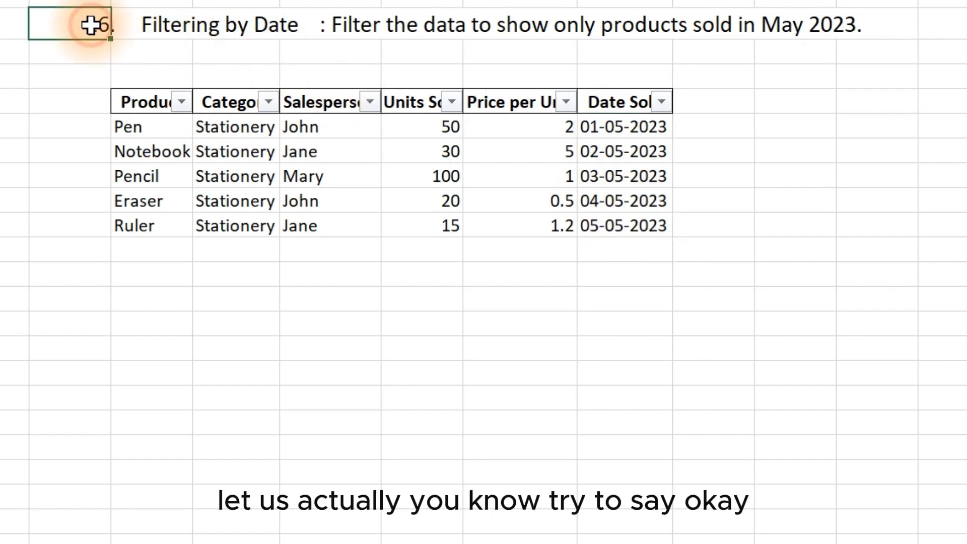
left_click(144, 22)
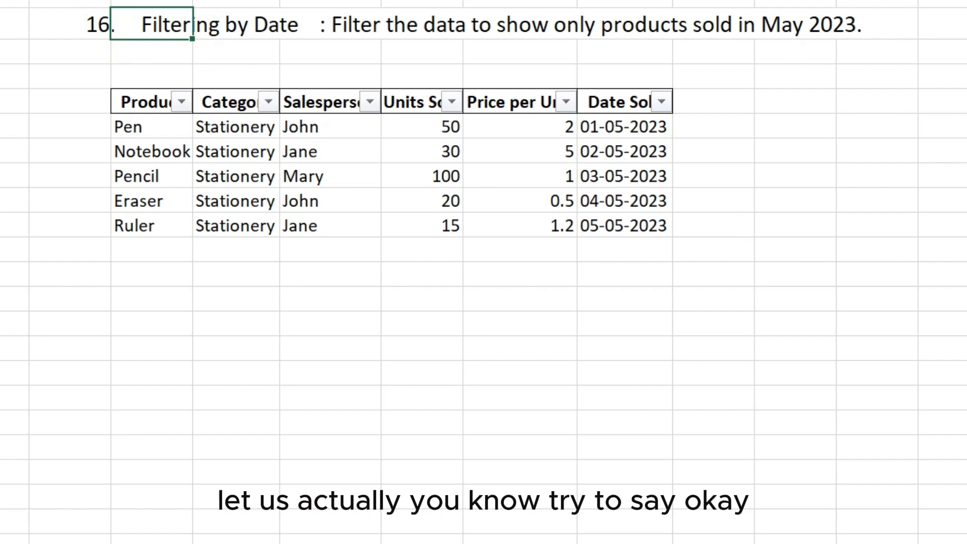
left_click(152, 24)
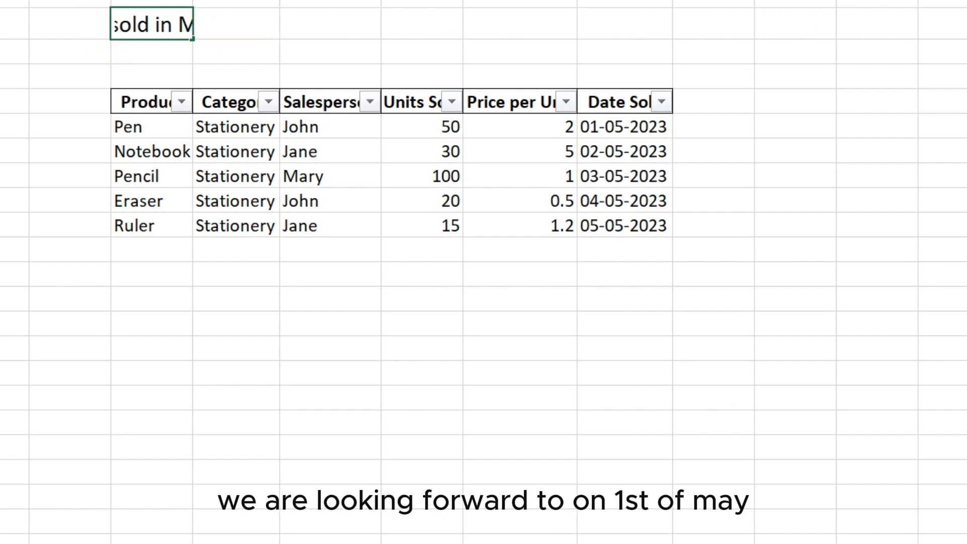
type("0")
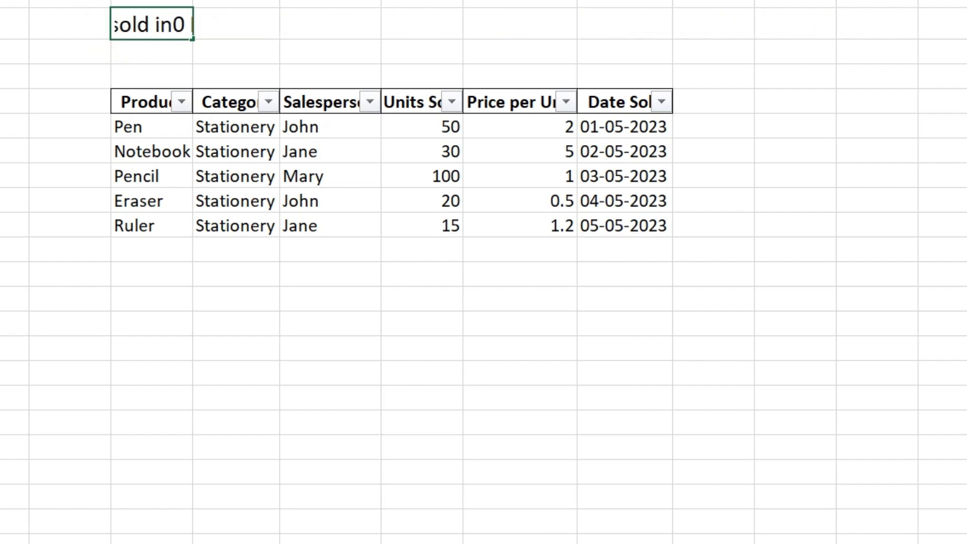
type("1 M")
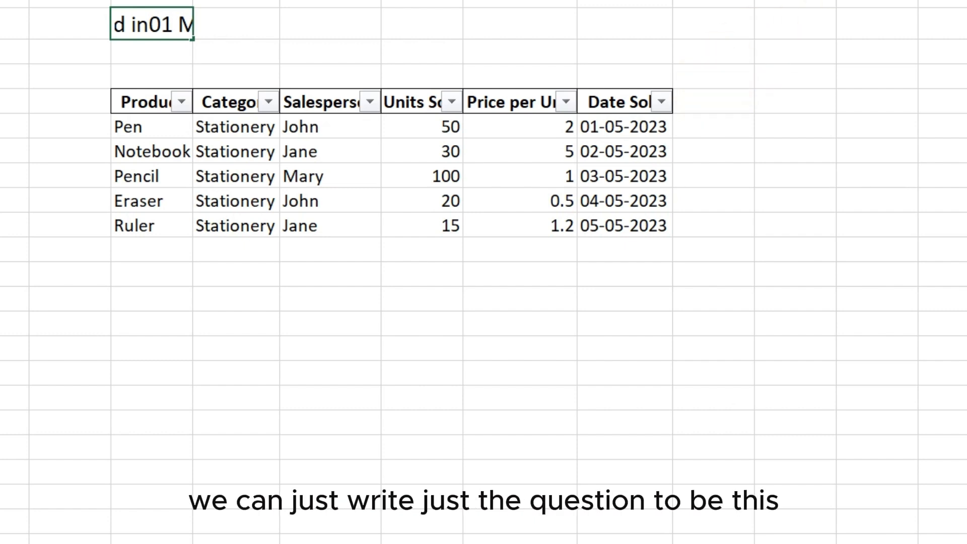
key("Return")
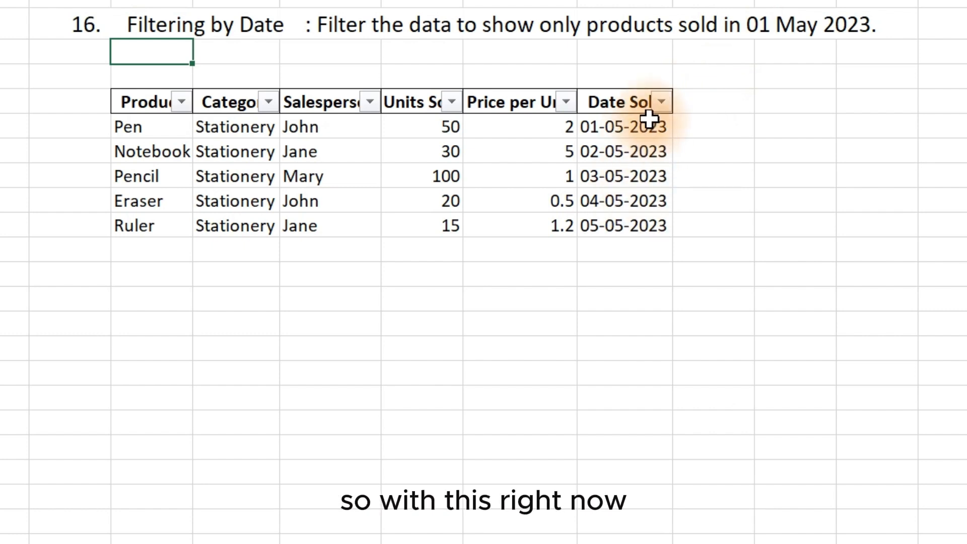
Step: Filter the Date Sold column to show only 01-05-2023
left_click(661, 103)
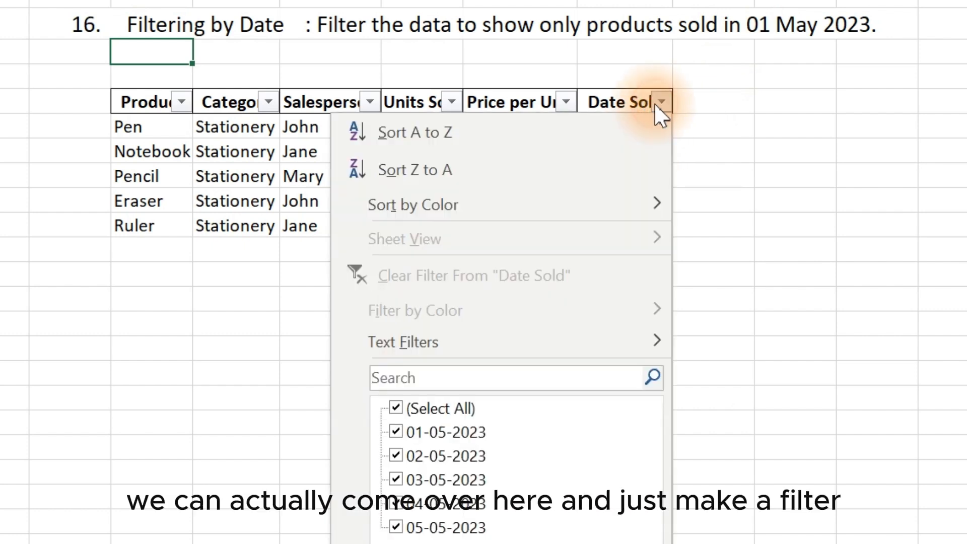
left_click(397, 408)
left_click(394, 433)
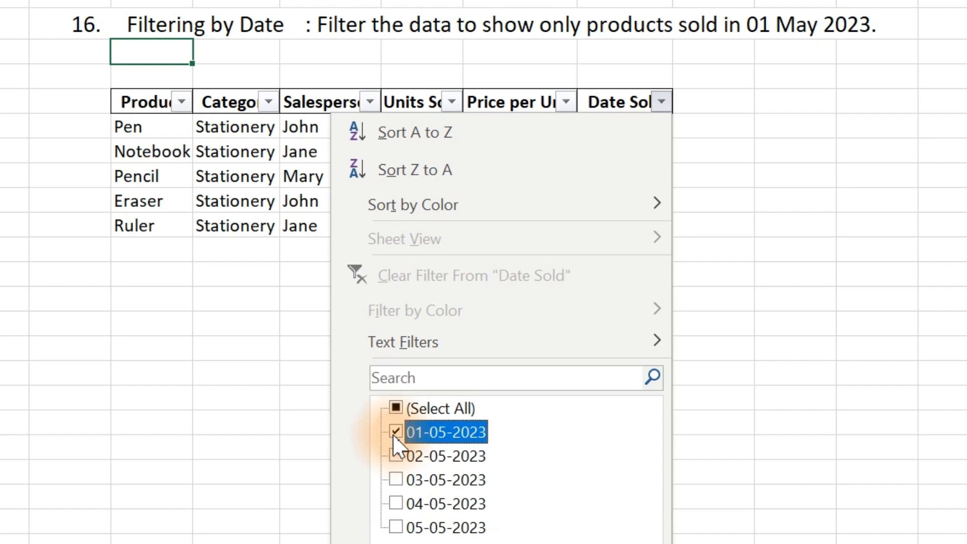
left_click(537, 543)
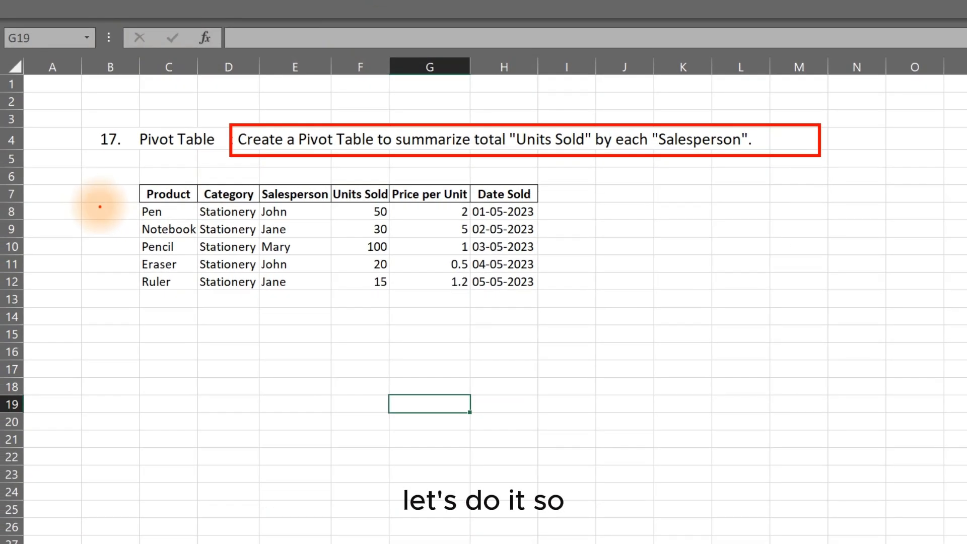
Step: Convert the Q17 data range $C$7:$H$12 into an Excel table with headers
left_click(208, 224)
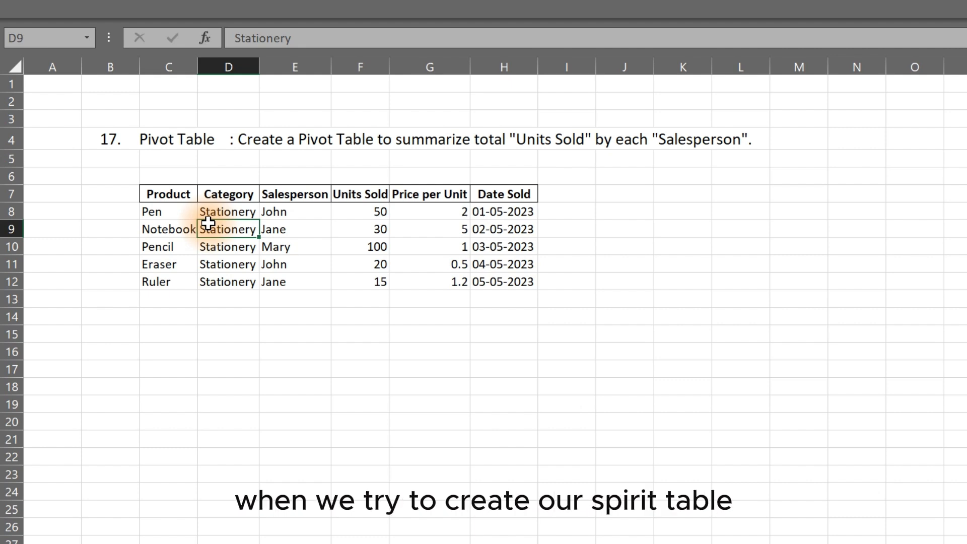
key("ctrl+t")
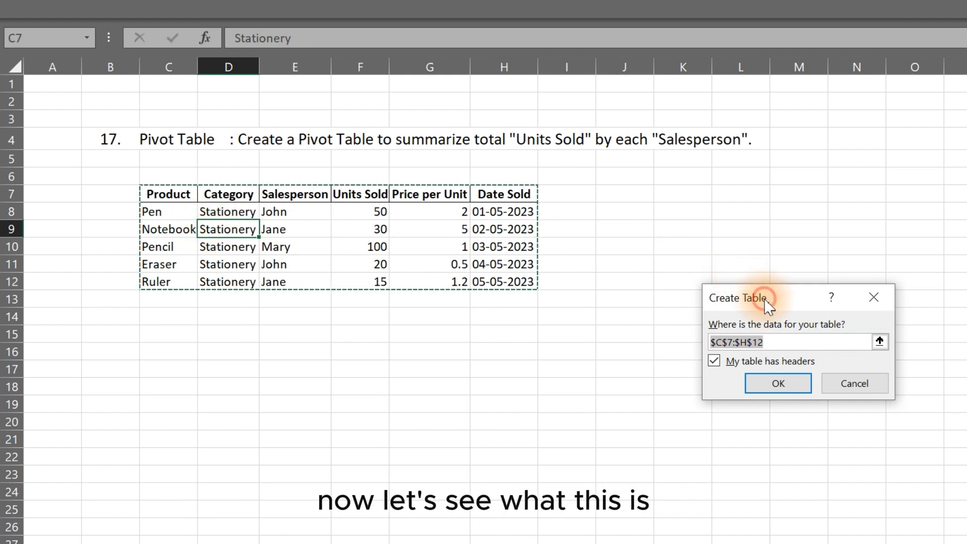
left_click_drag(764, 299, 416, 198)
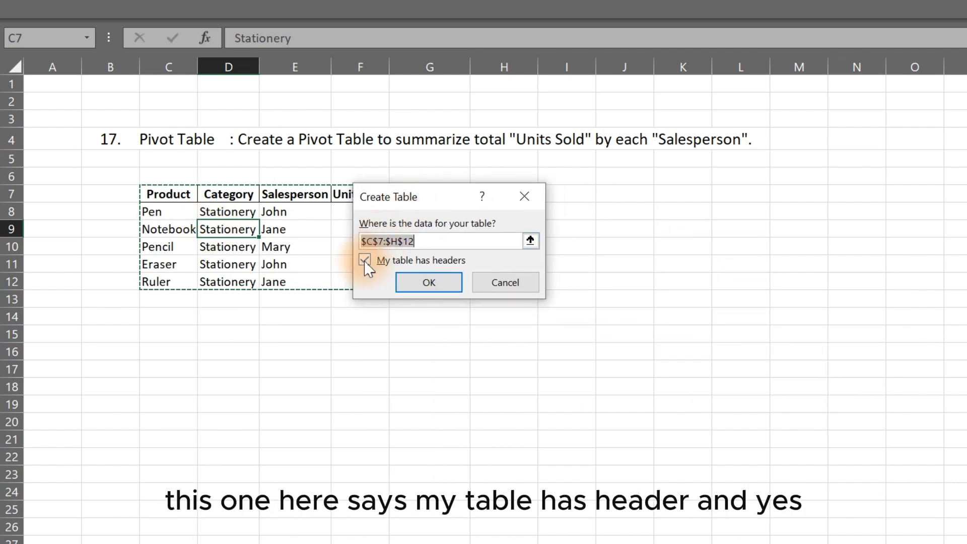
left_click_drag(421, 197, 373, 269)
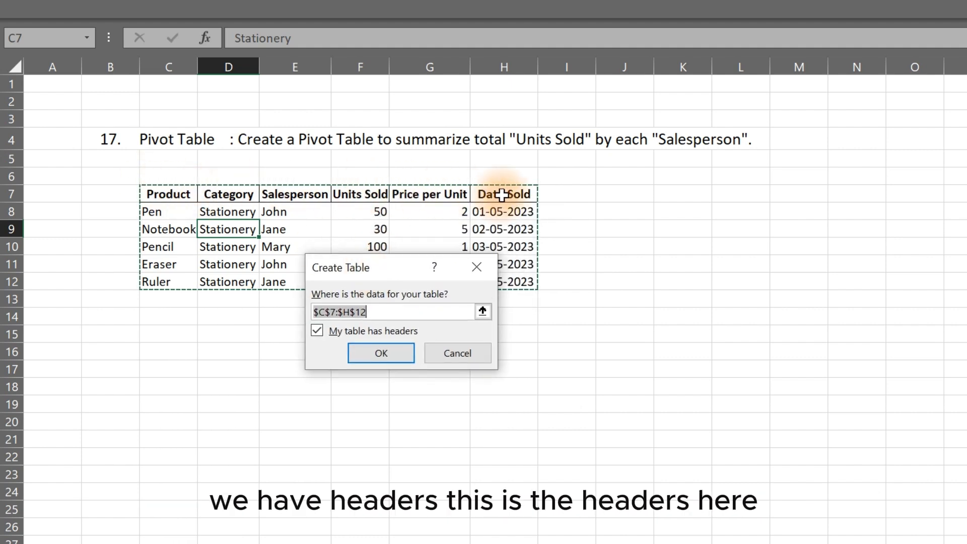
left_click(370, 348)
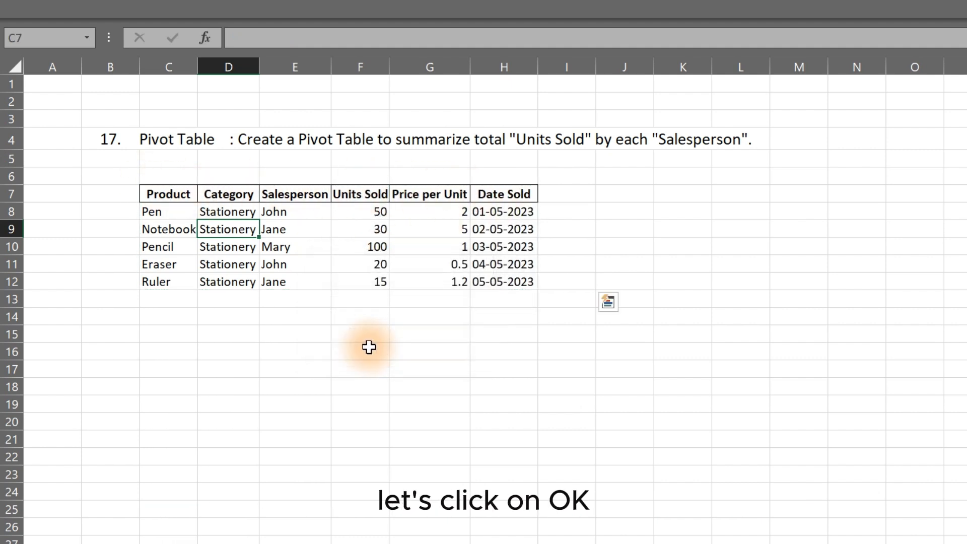
Step: Insert a PivotTable based on the Q17 table, placed in the existing worksheet at K7
left_click(288, 260)
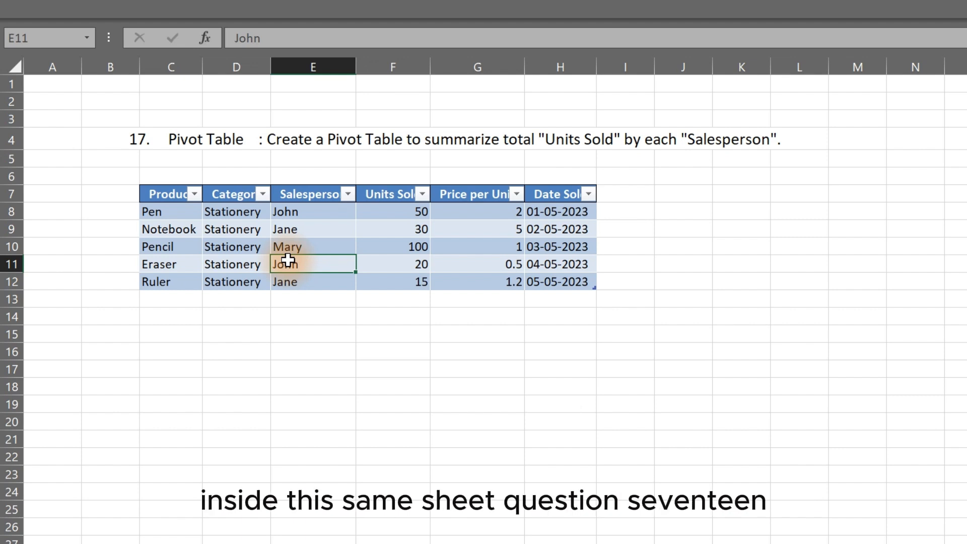
left_click(31, 7)
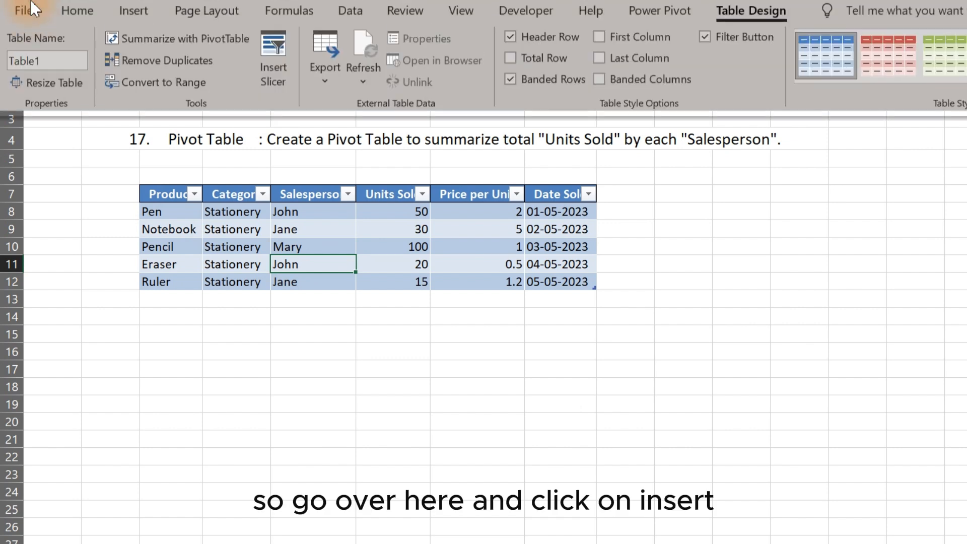
left_click(136, 42)
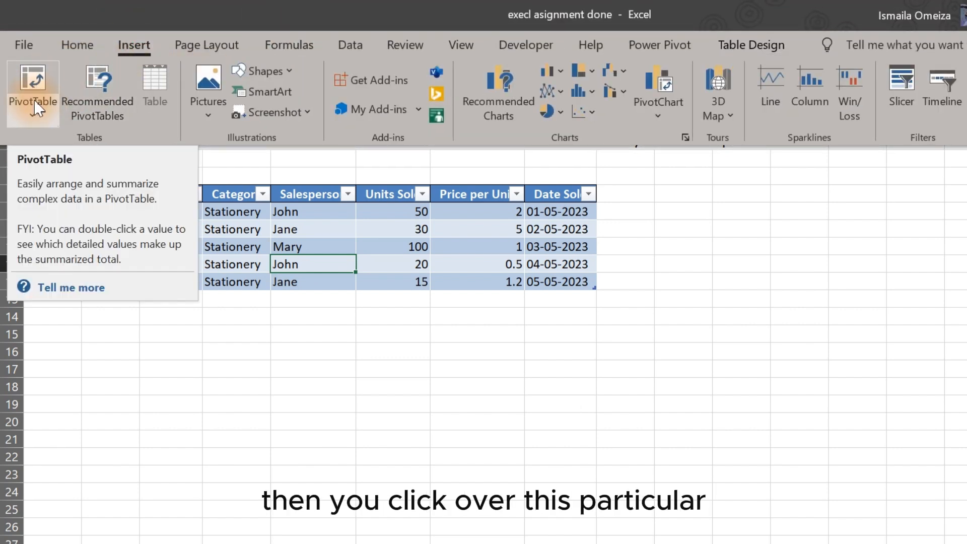
left_click(37, 83)
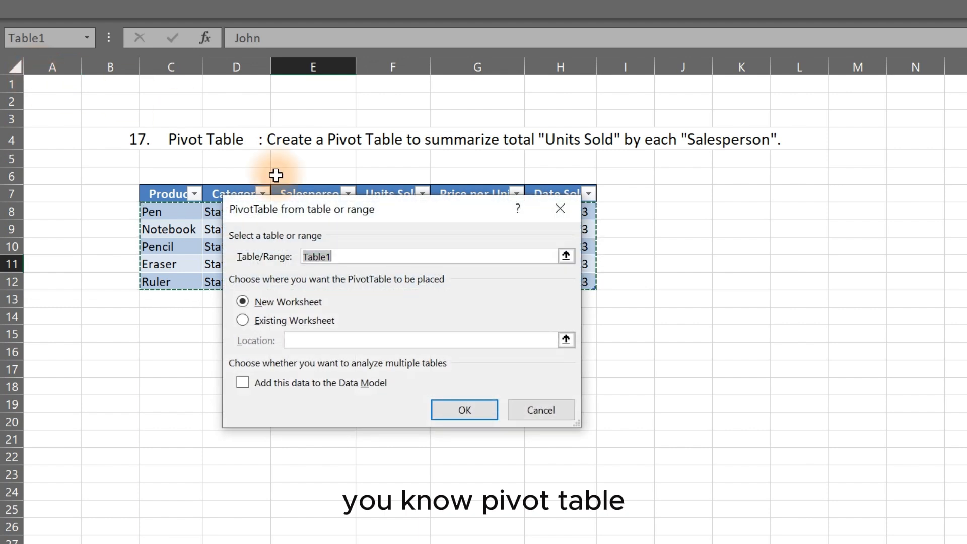
left_click(268, 321)
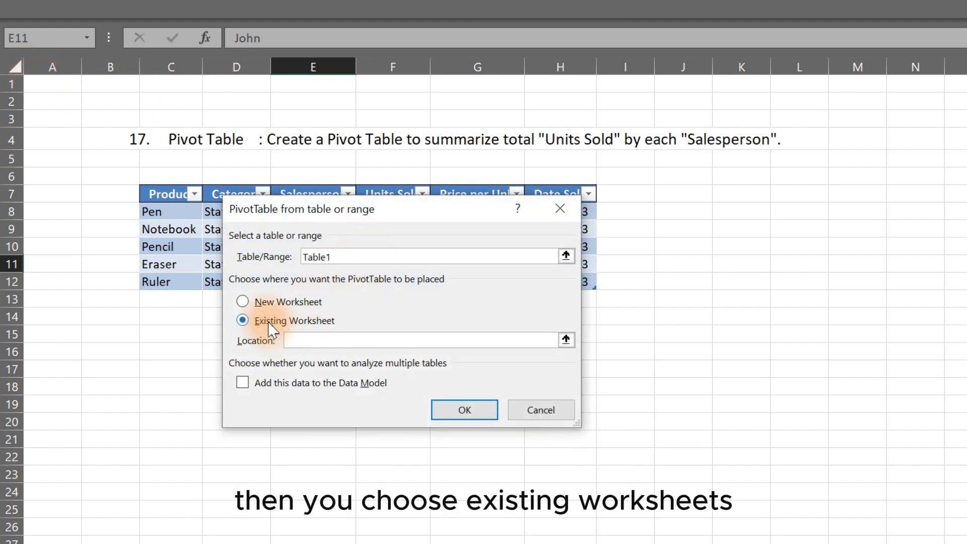
left_click(731, 198)
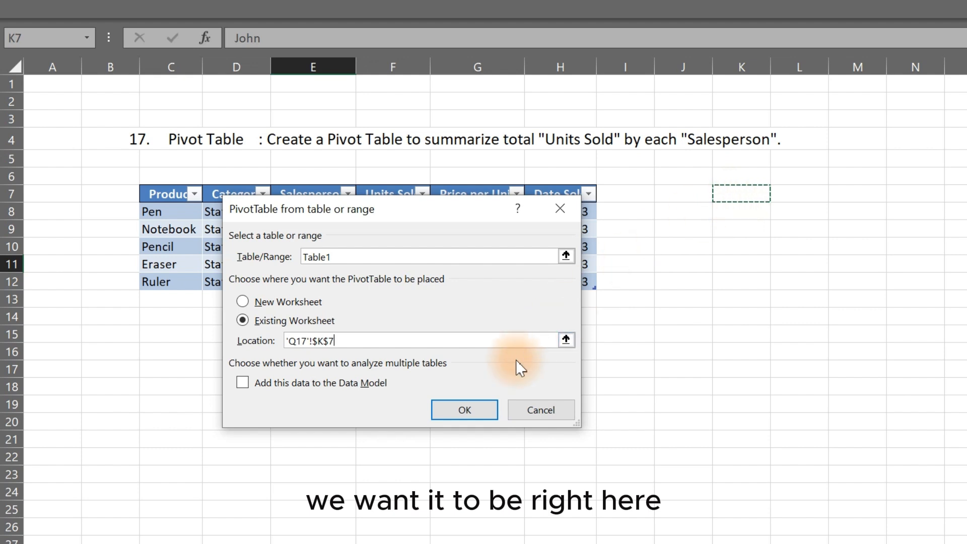
left_click(477, 411)
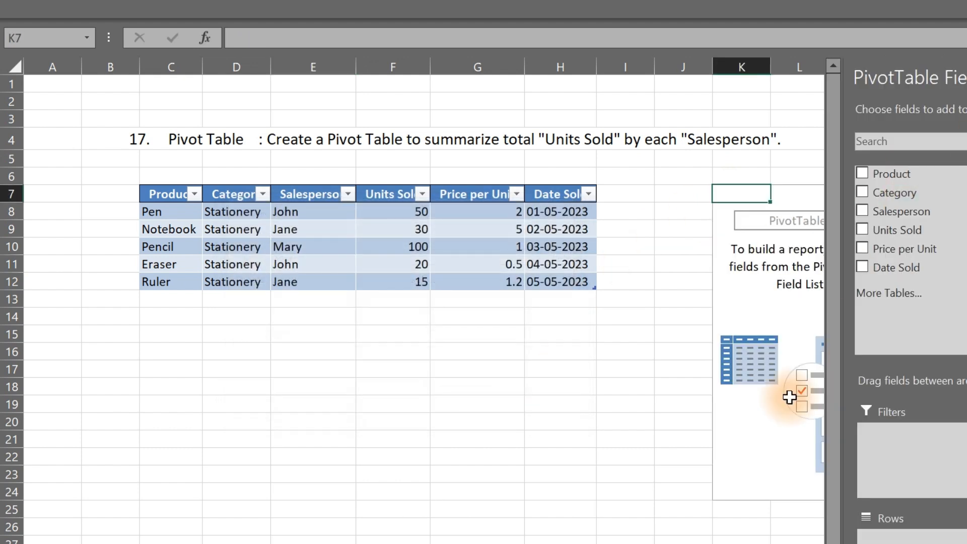
Step: Examine the empty PivotTable placeholder and reread the question 17 text to determine which fields the summary needs
left_click(792, 543)
key("Right")
key("Right")
key("Right")
key("Right")
key("Right")
key("Right")
key("Right")
key("Right")
key("Right")
key("Right")
key("Right")
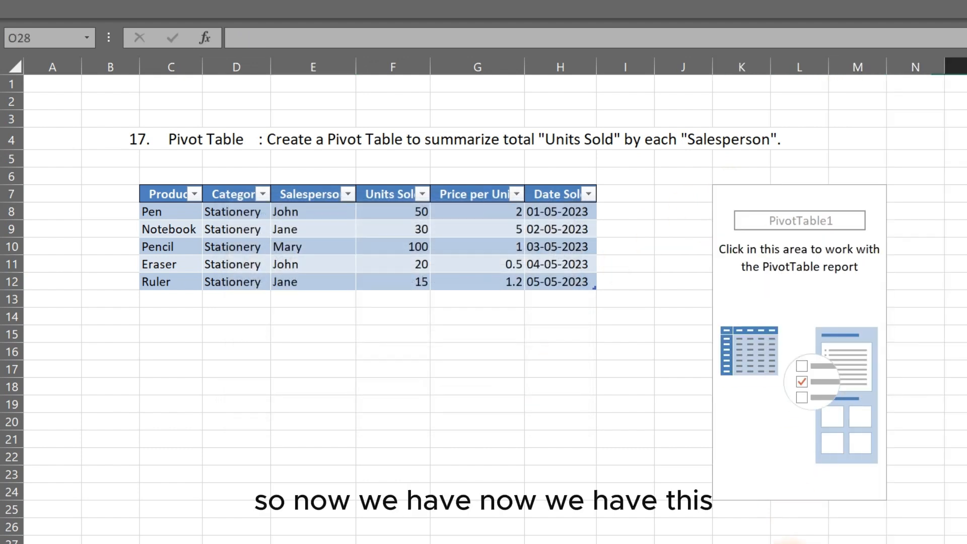
left_click(497, 356)
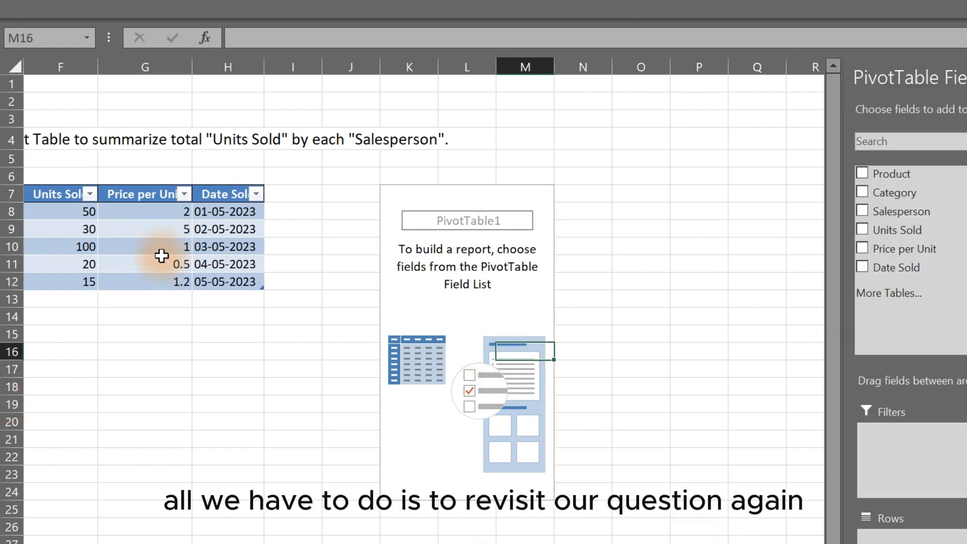
left_click(98, 161)
key("Left")
key("Left")
key("Left")
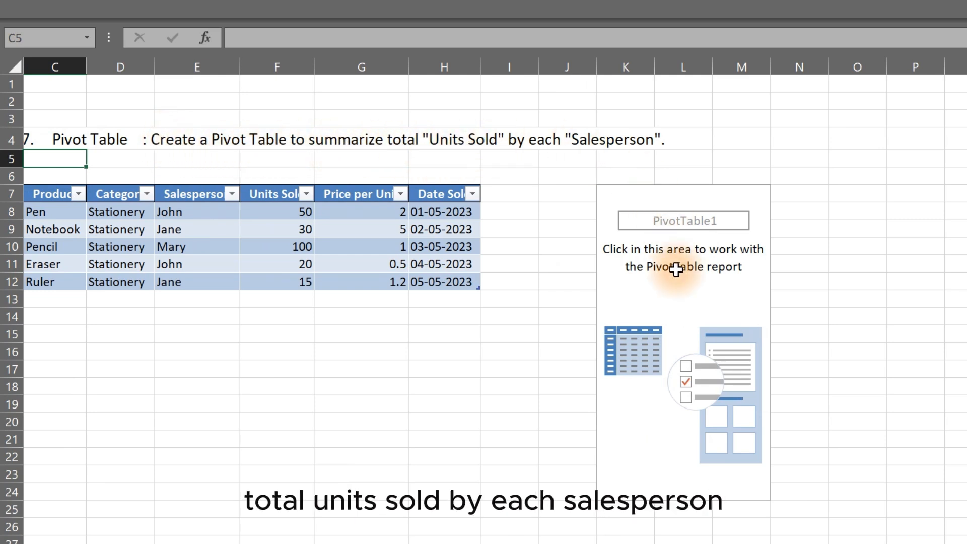
Step: Activate the empty PivotTable placeholder to show its field list
left_click(676, 296)
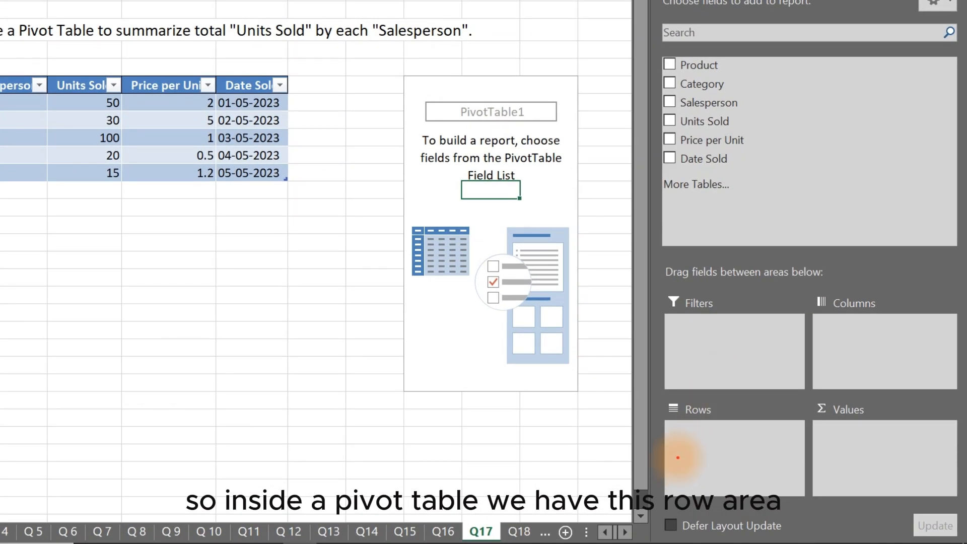
left_click_drag(678, 458, 554, 457)
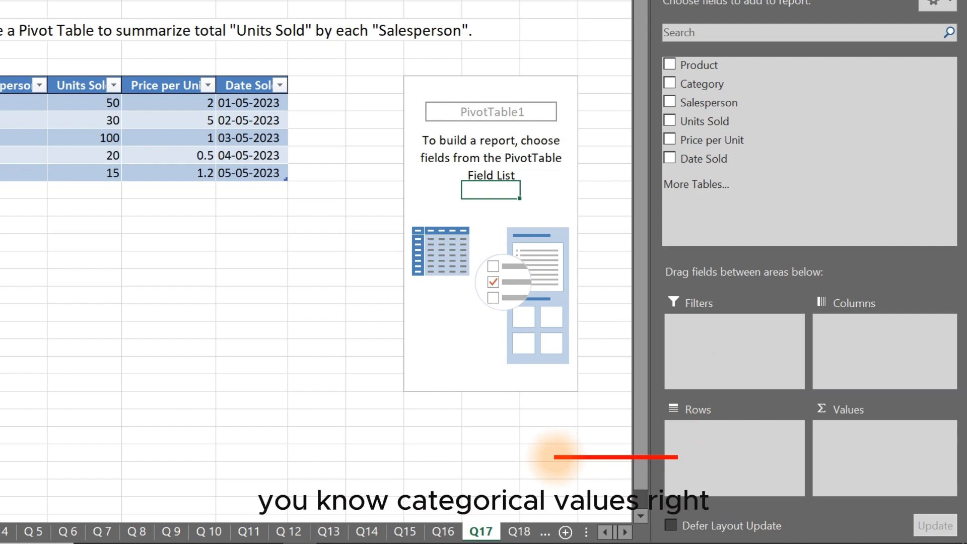
mouse_move(694, 356)
left_mouse_down()
mouse_move(556, 336)
mouse_move(593, 351)
left_mouse_up()
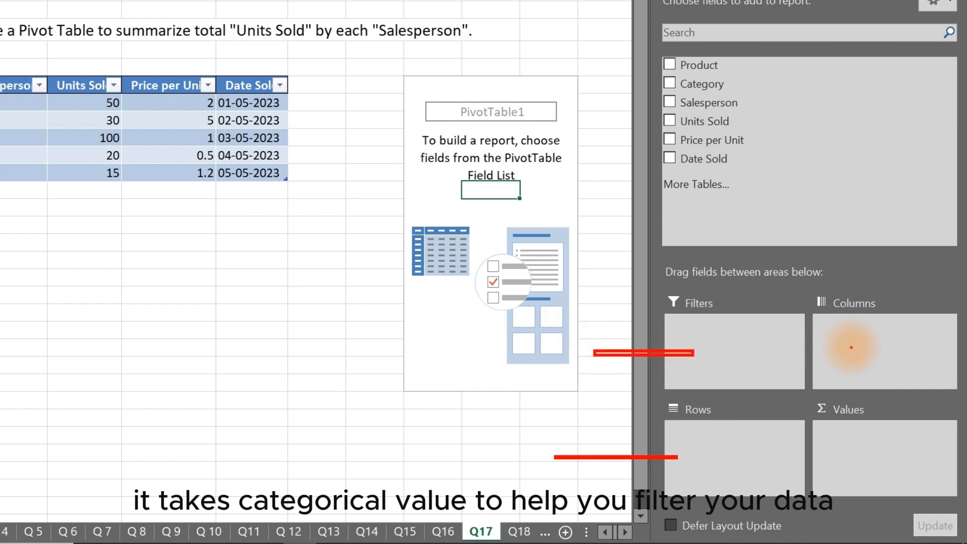
mouse_move(858, 348)
left_mouse_down()
mouse_move(863, 256)
mouse_move(859, 263)
left_mouse_up()
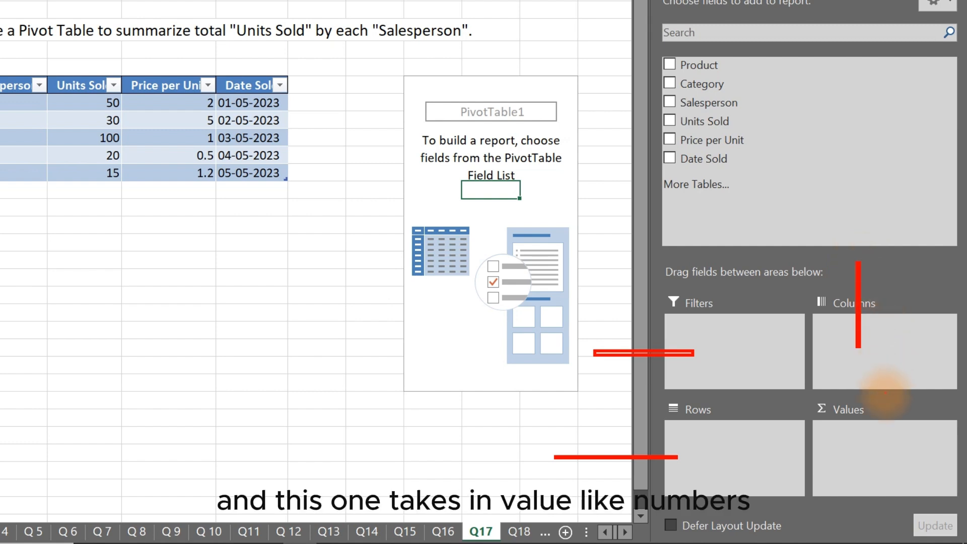
left_click_drag(866, 447, 808, 482)
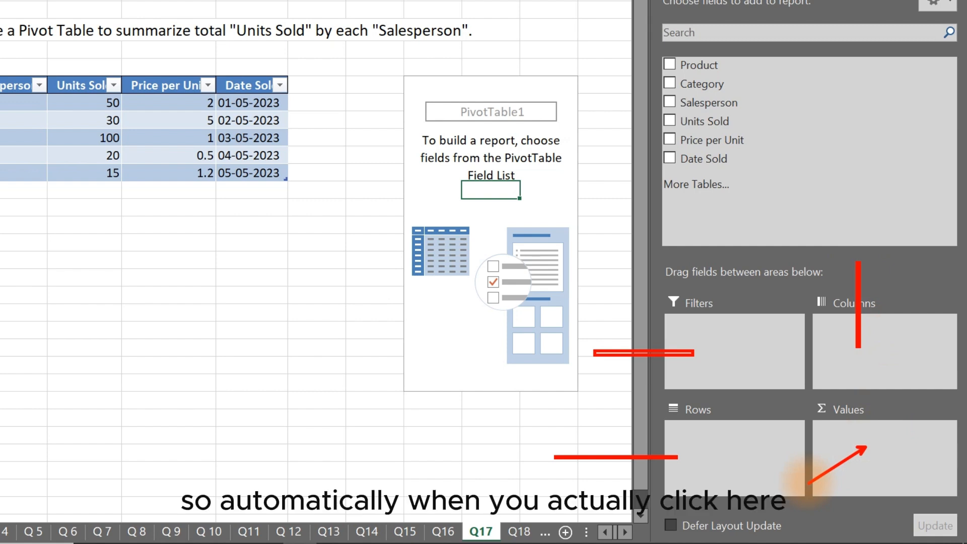
key("Escape")
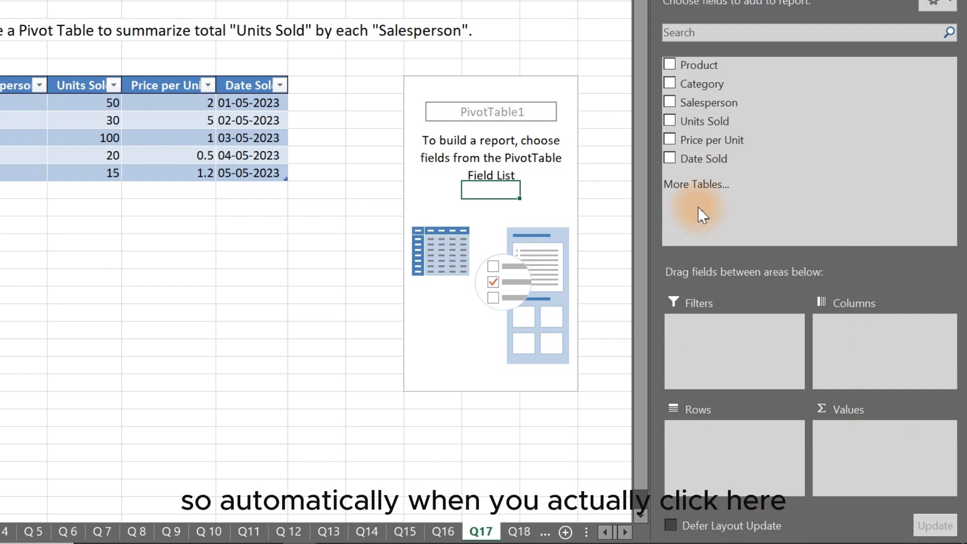
Step: Add Salesperson to the PivotTable's rows and Units Sold to its values as a sum
left_click(670, 101)
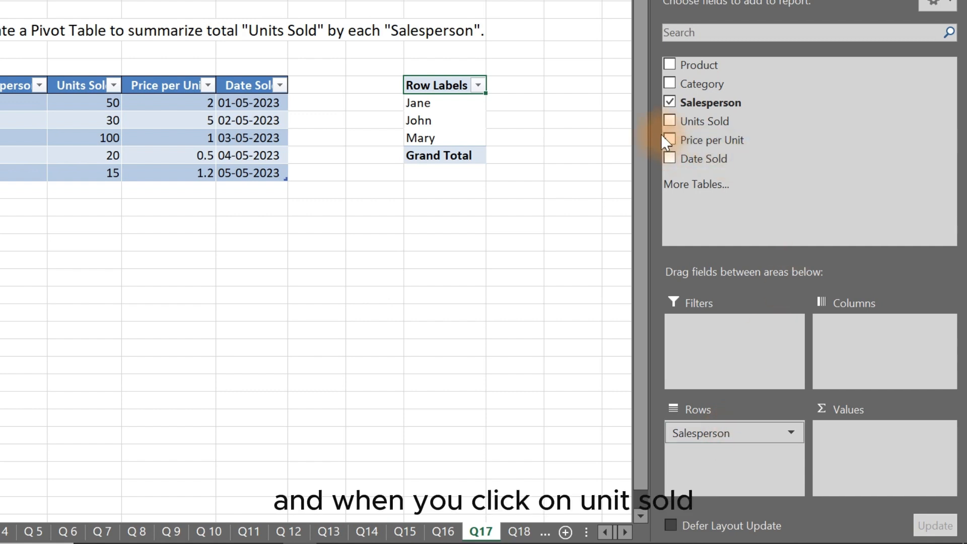
left_click(670, 120)
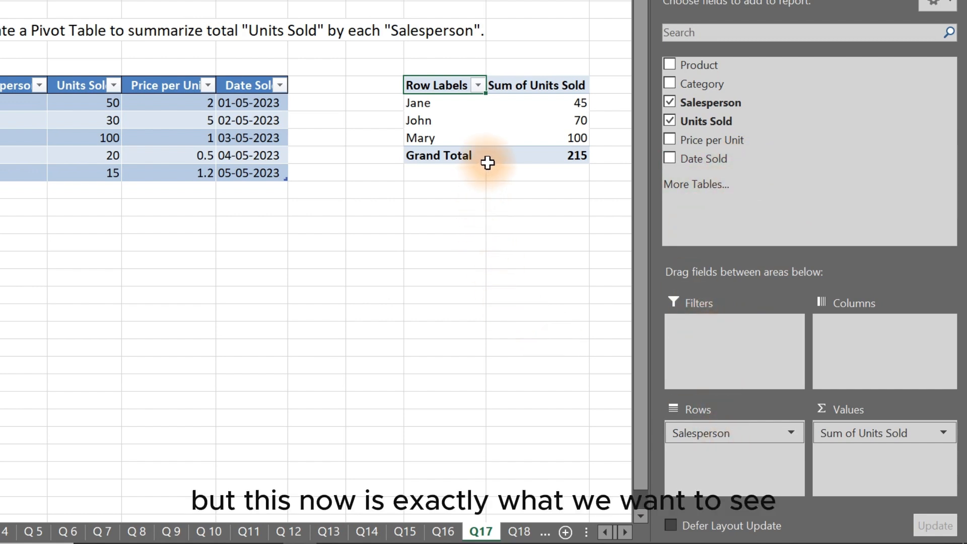
mouse_move(491, 155)
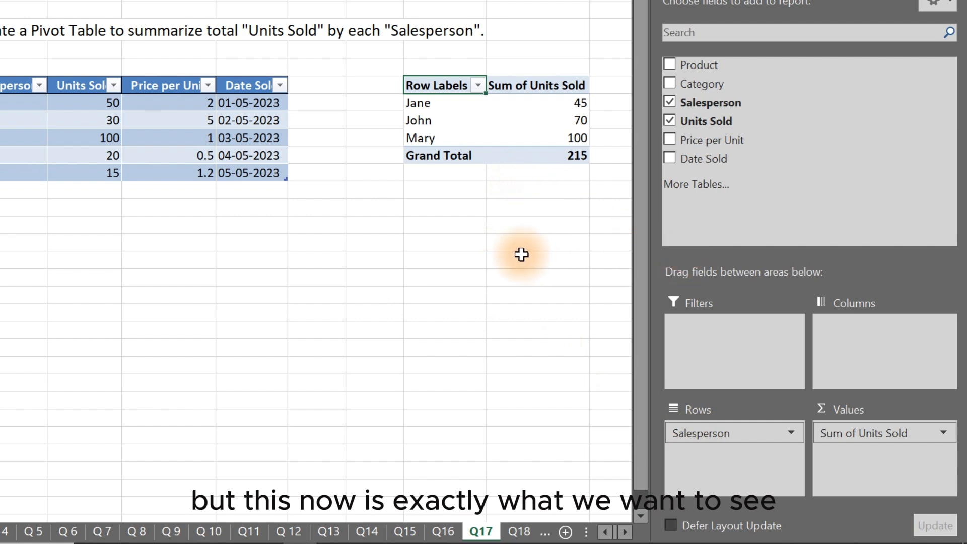
Step: Change the PivotTable's report layout to Tabular Form
left_click(469, 120)
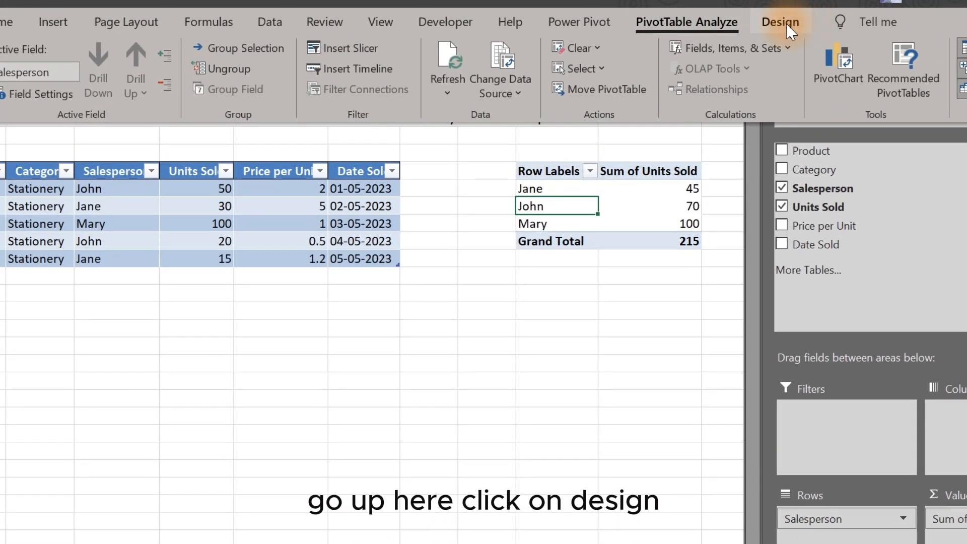
left_click(787, 24)
left_click(688, 23)
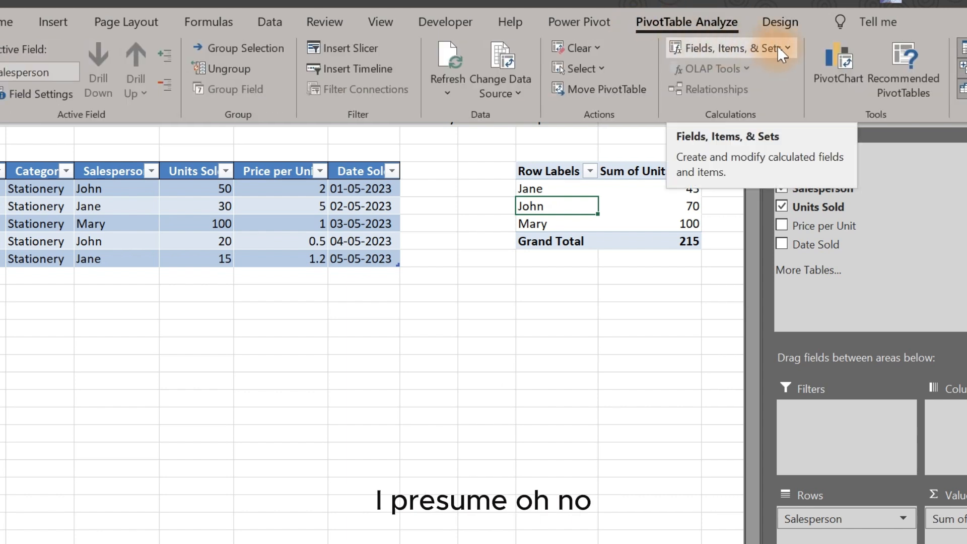
left_click(769, 19)
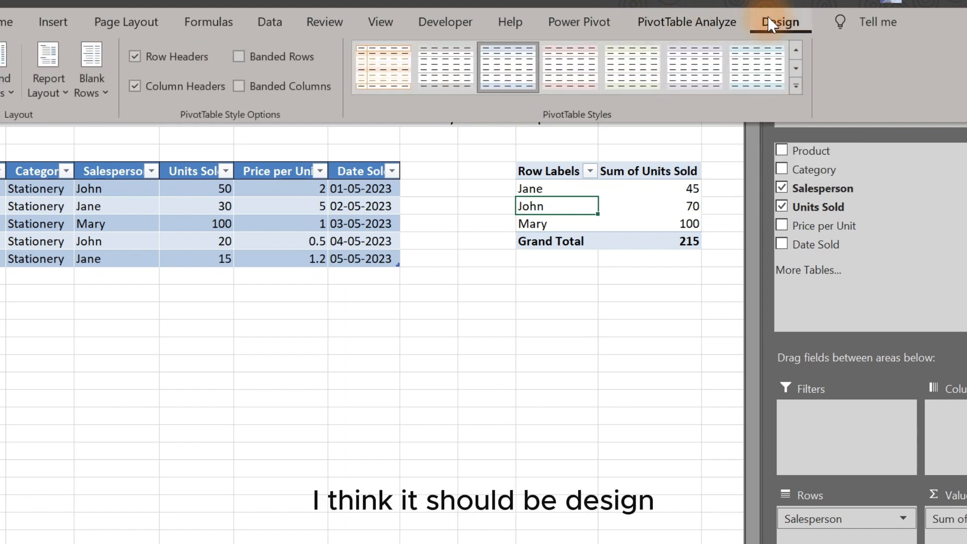
left_click(46, 95)
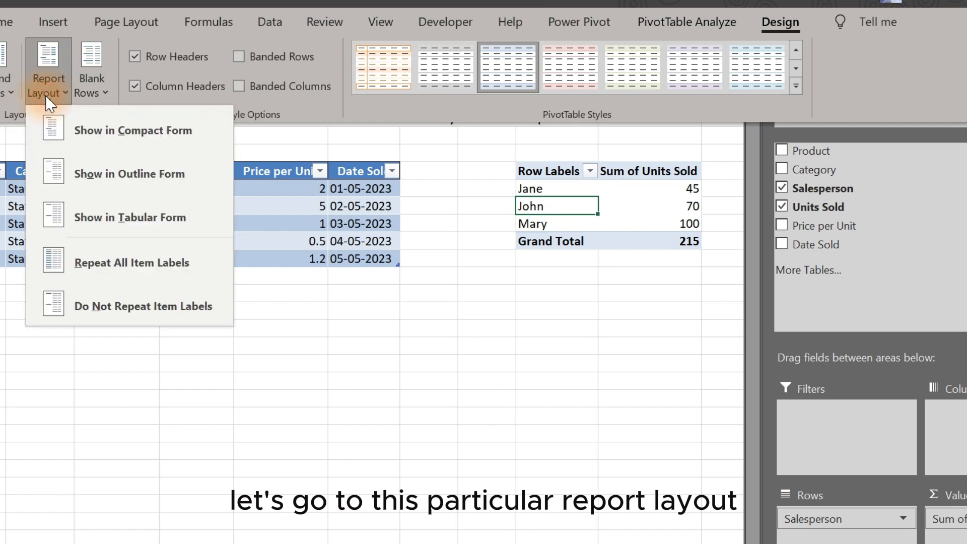
left_click(119, 223)
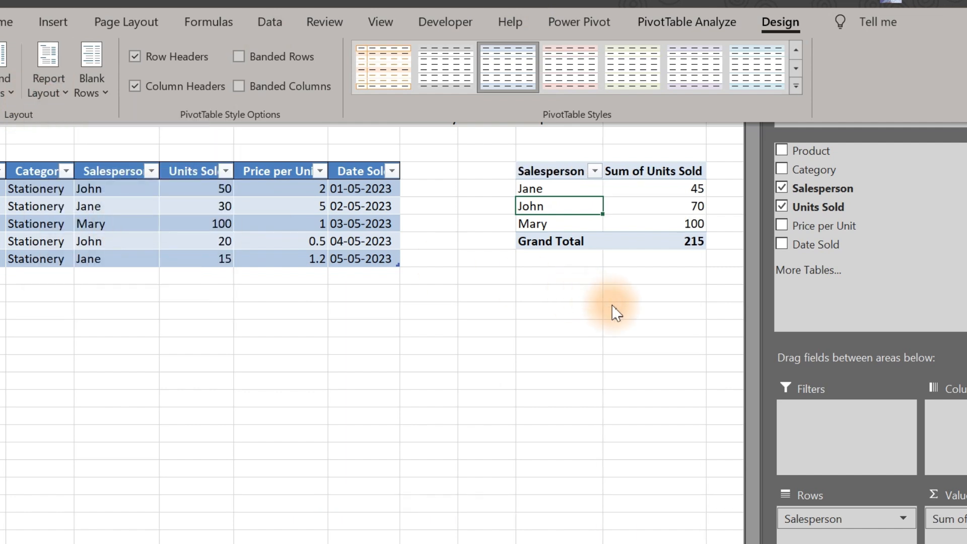
left_click(657, 206)
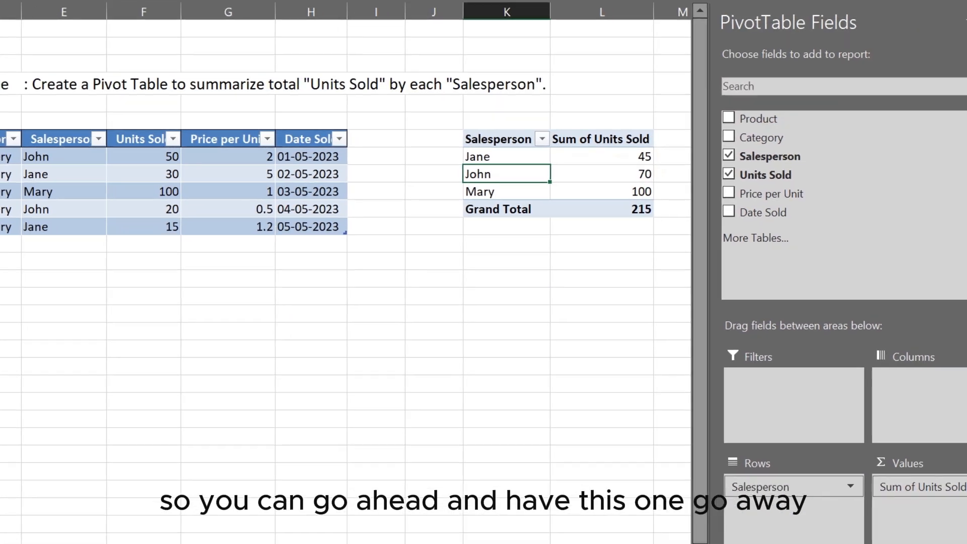
Step: Hide the PivotTable field list, show it again, and hide it once more
left_click(965, 54)
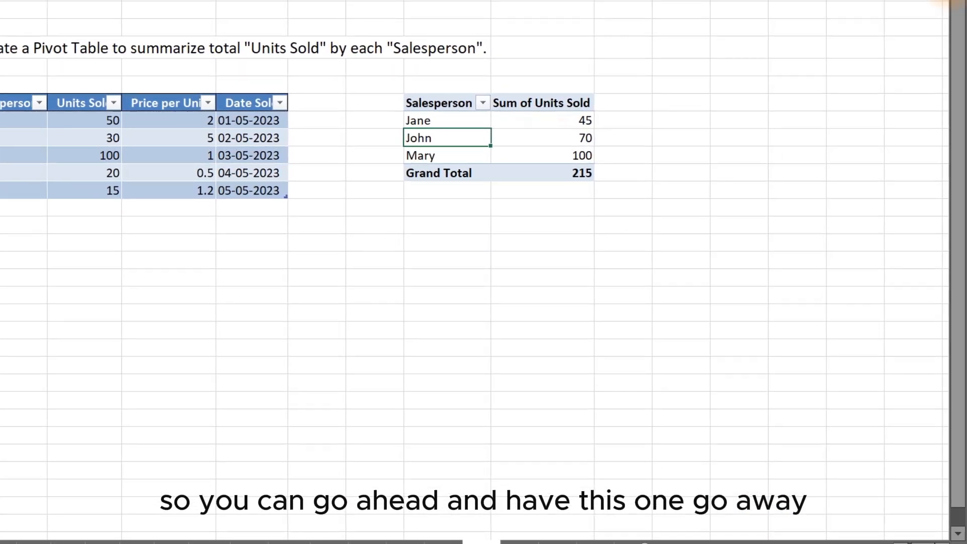
right_click(457, 140)
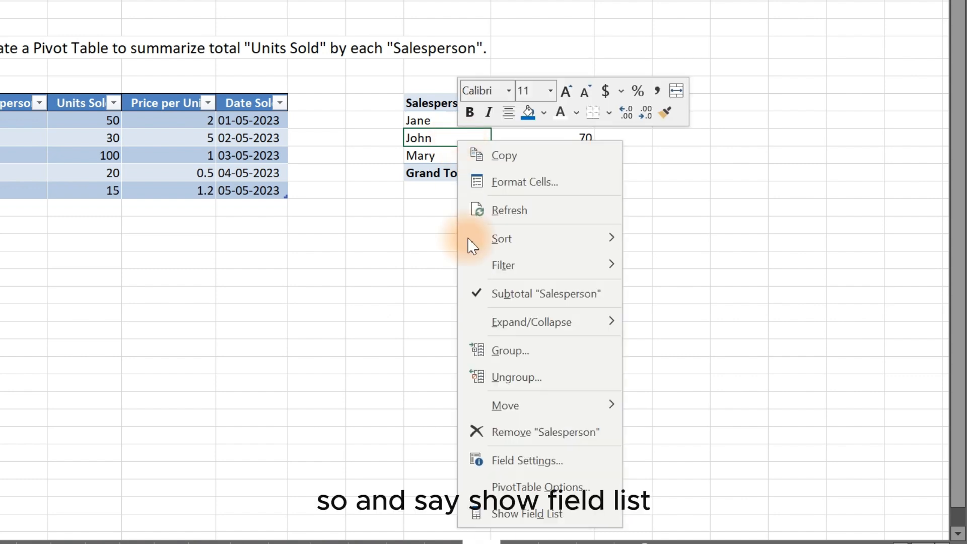
left_click(546, 515)
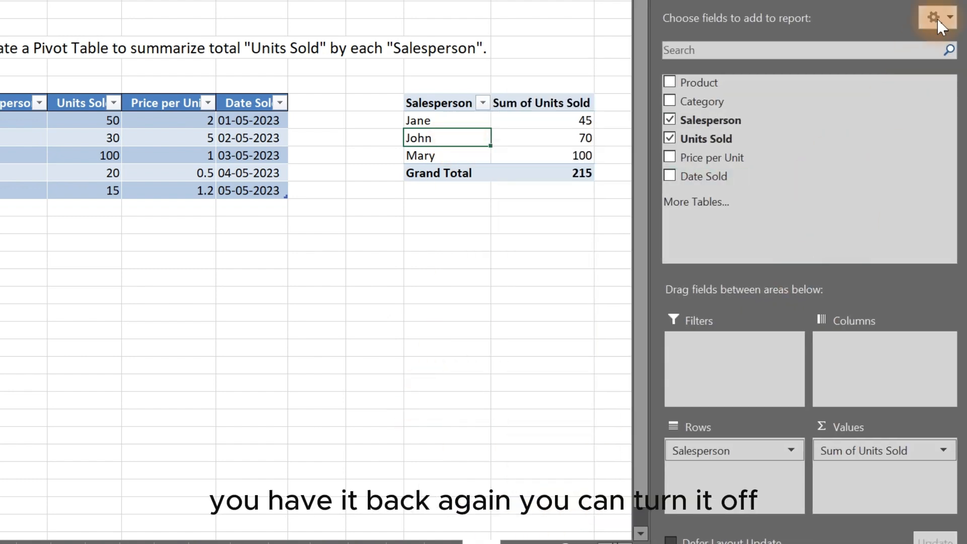
left_click(944, 1)
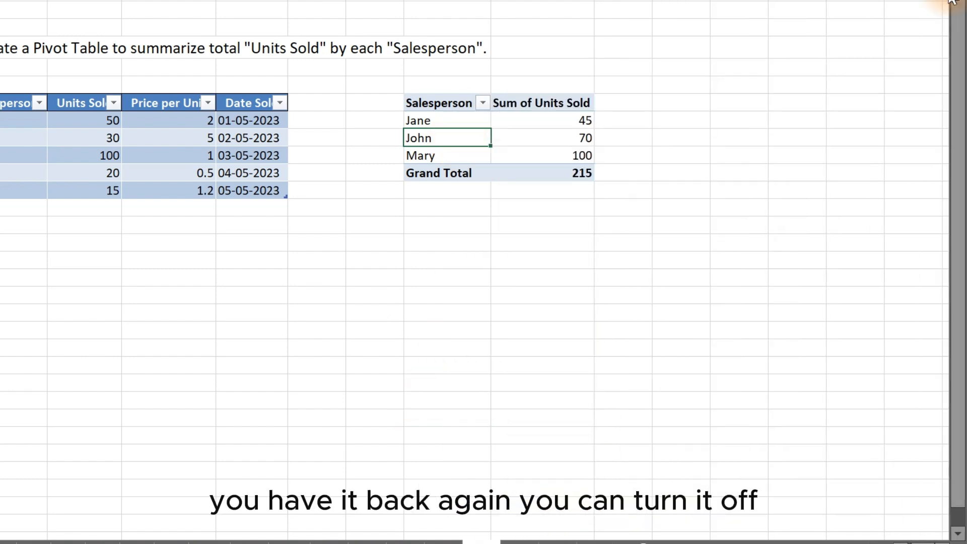
Step: Rename the PivotTable's Sum of Units Sold value field to "Units Sold" with a trailing space
left_click(504, 105)
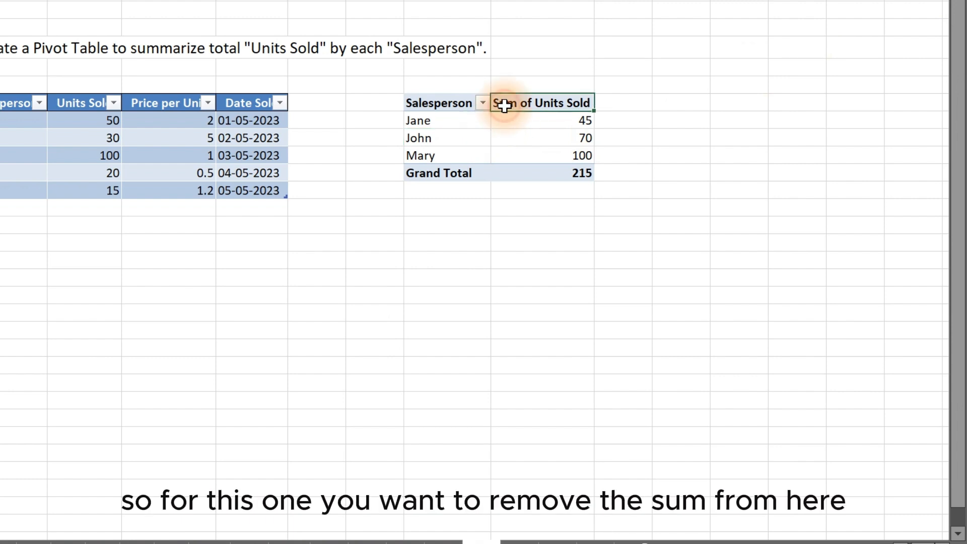
double_click(544, 103)
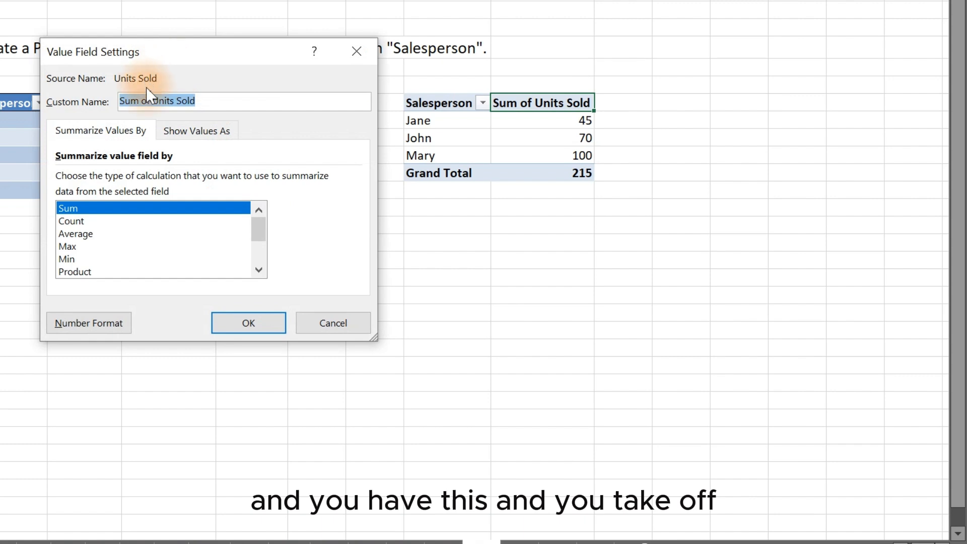
left_click(151, 99)
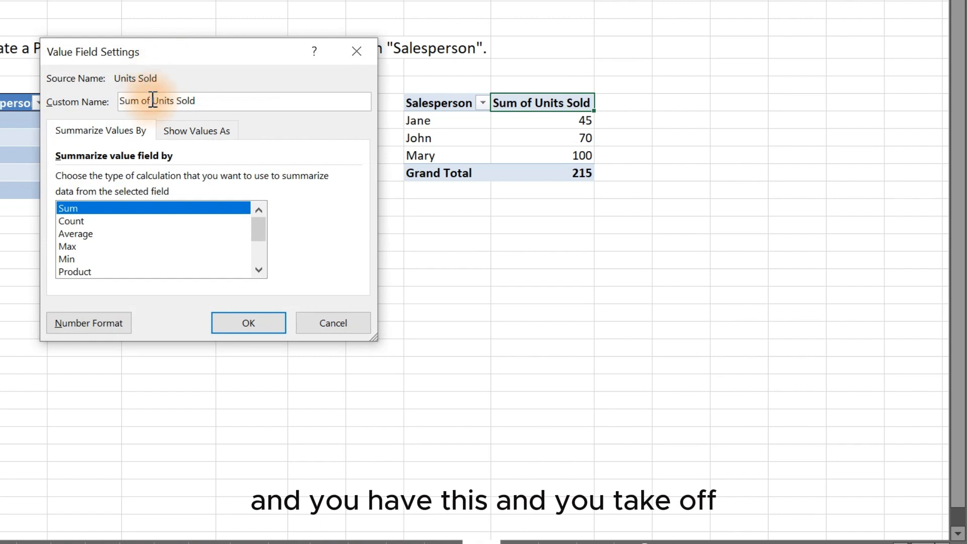
key("BackSpace")
key("BackSpace")
key("BackSpace")
key("BackSpace")
key("BackSpace")
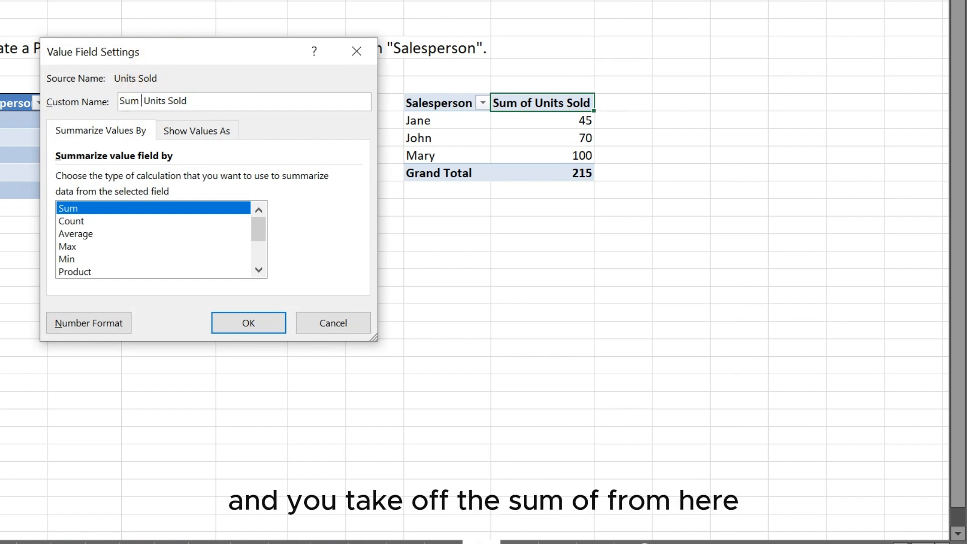
key("Delete")
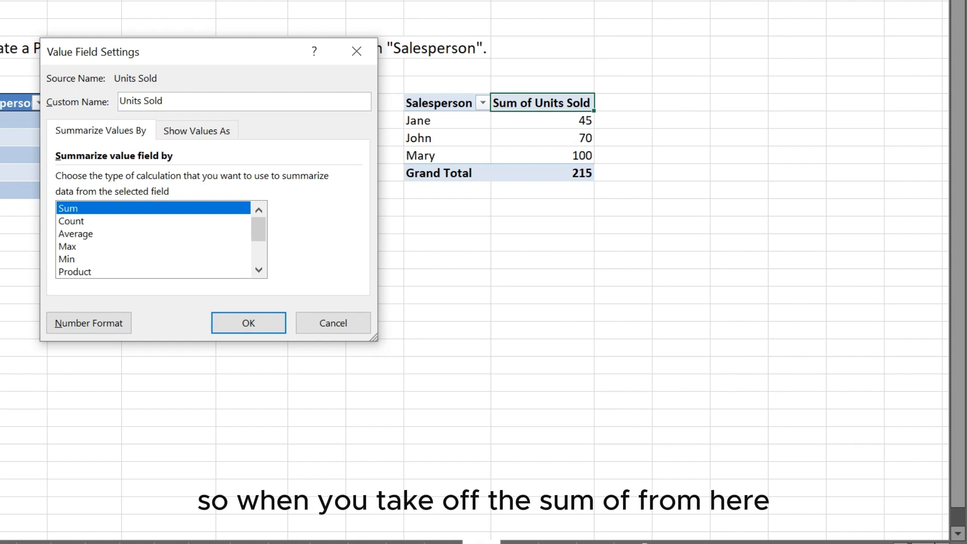
left_click(270, 322)
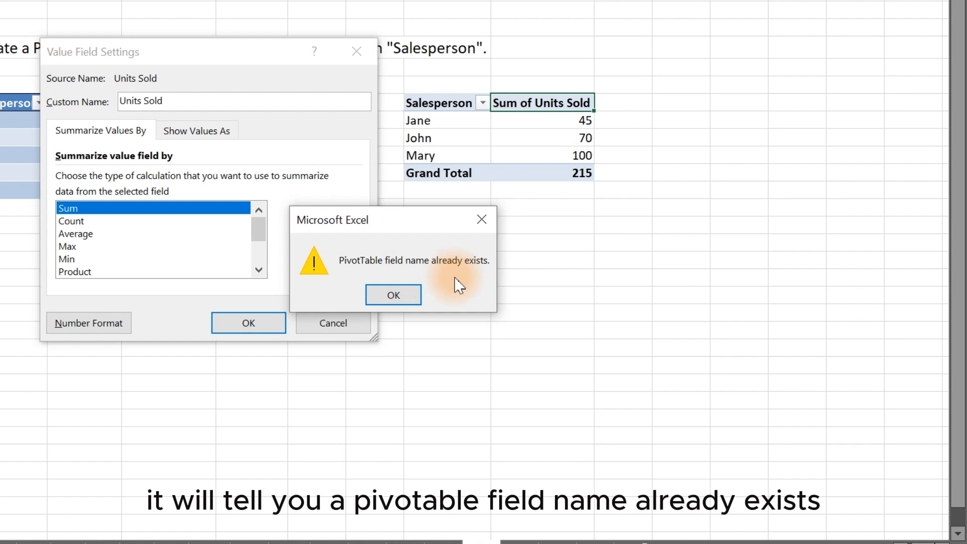
left_click(402, 295)
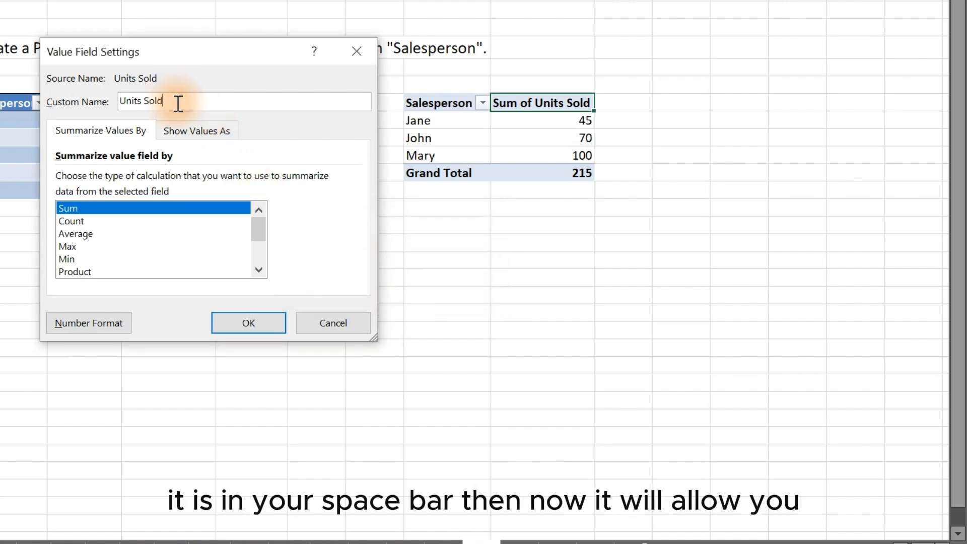
left_click(256, 332)
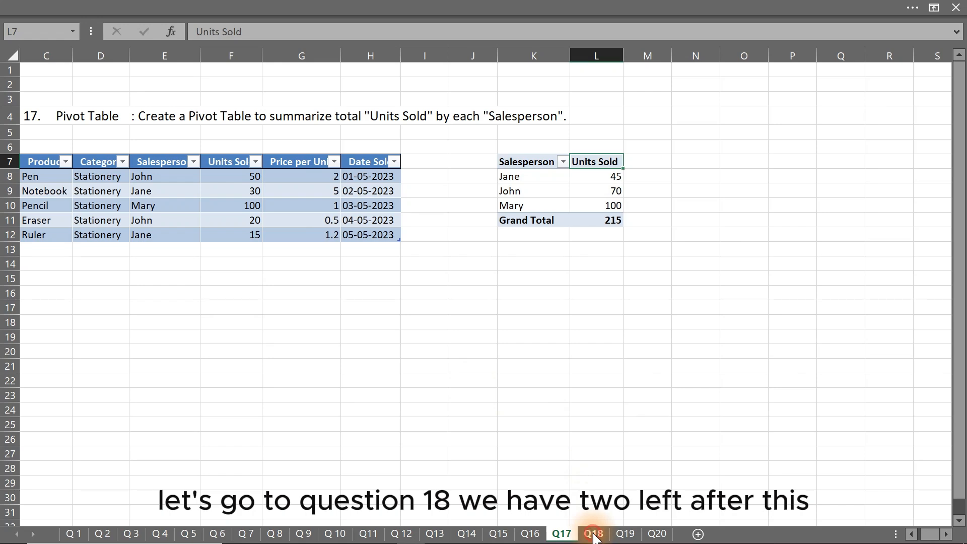
Step: Copy the Units Sold bar chart from sheet Q 9 to sheet Q18 and position its upper edge around B11
left_click(594, 534)
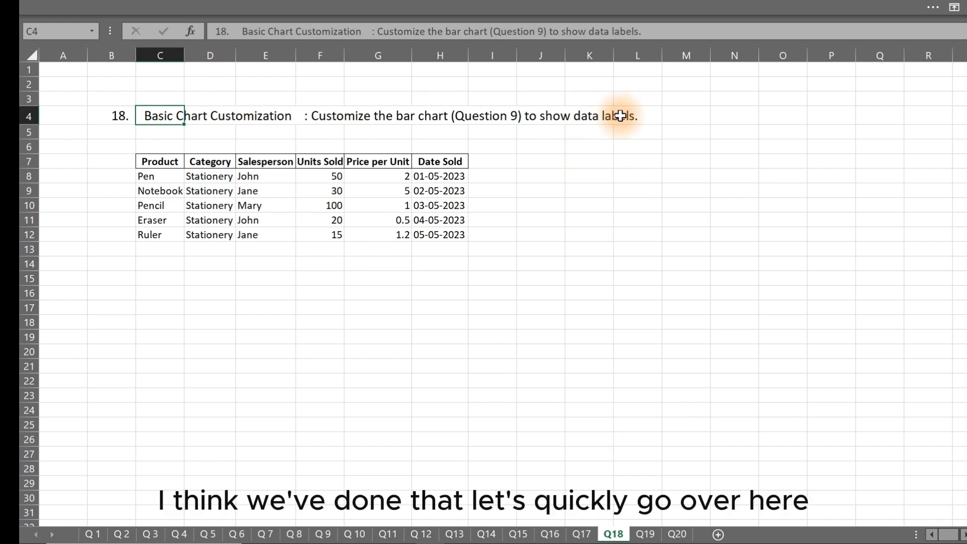
left_click(323, 534)
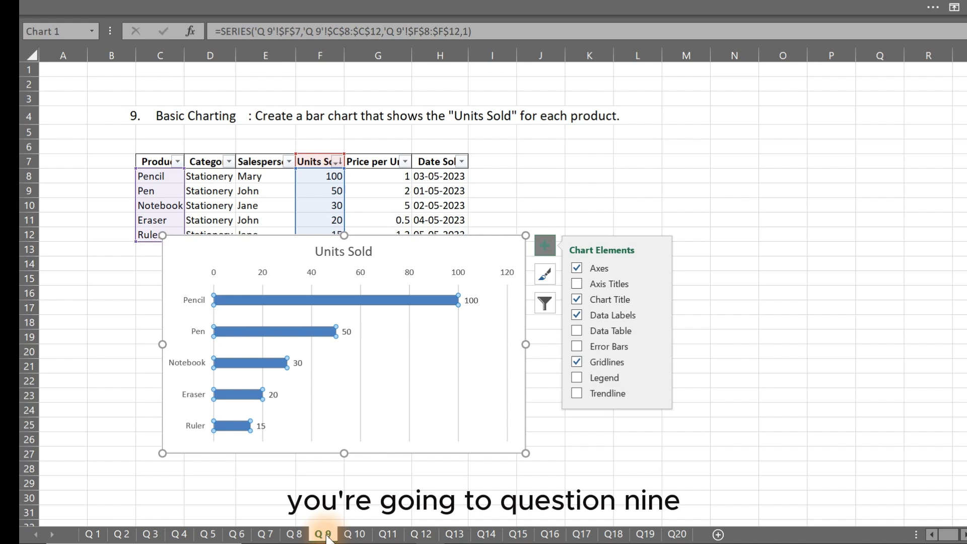
left_click(441, 455)
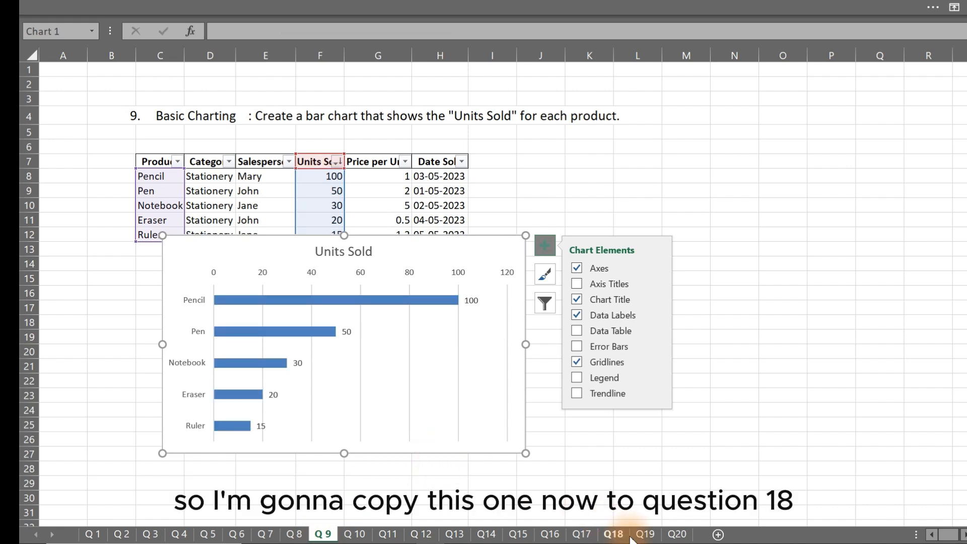
key("ctrl+c")
left_click(613, 534)
left_click(393, 312)
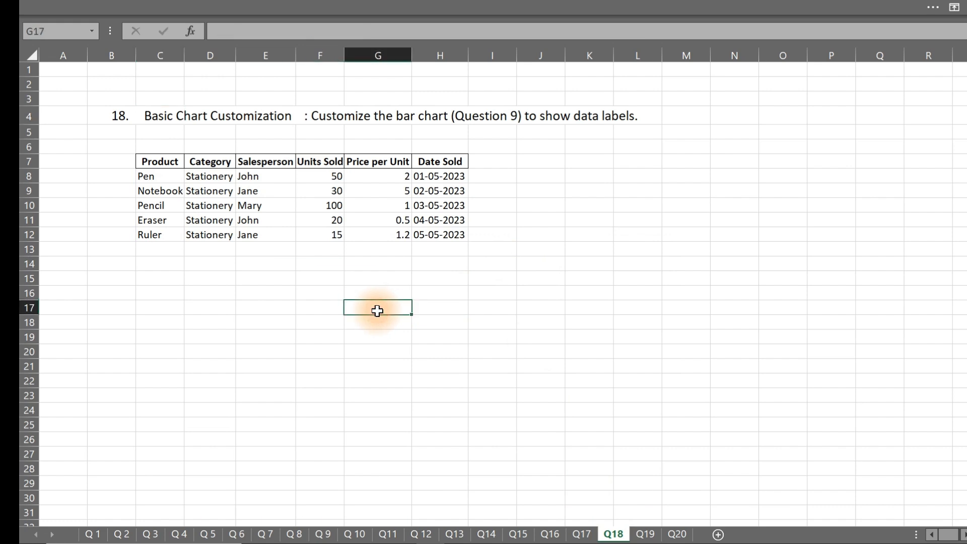
key("ctrl+v")
left_click_drag(402, 304, 174, 223)
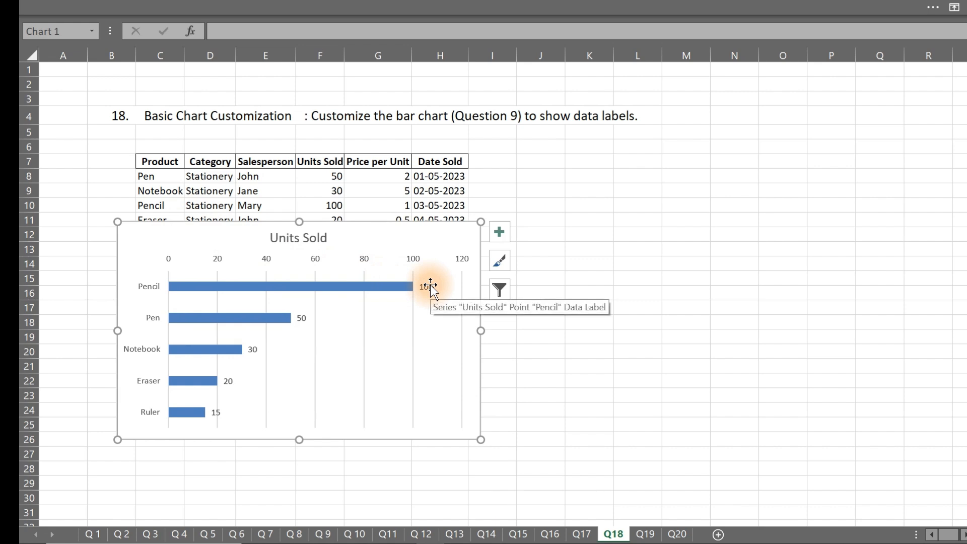
Step: Delete the vertical gridlines and the horizontal value axis from the Q18 bar chart
left_click(413, 369)
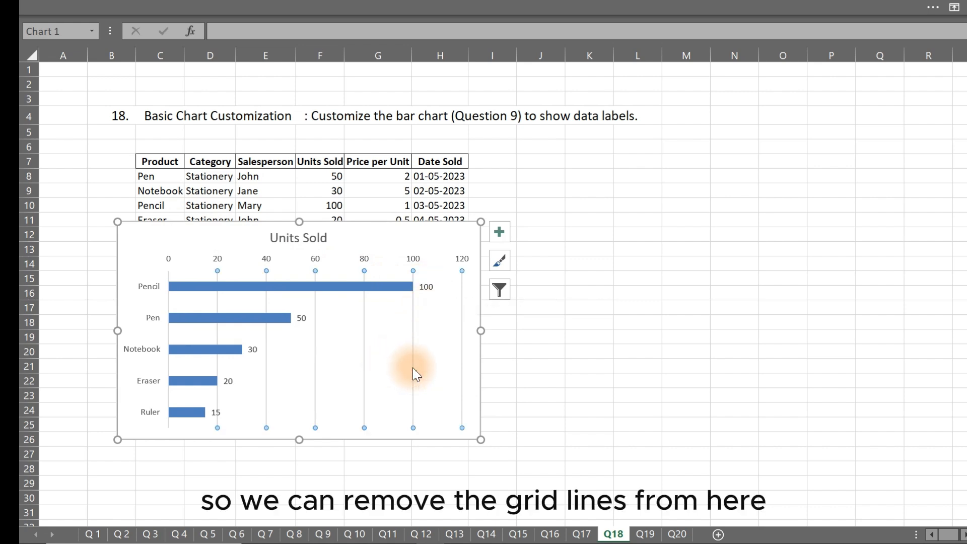
key("Delete")
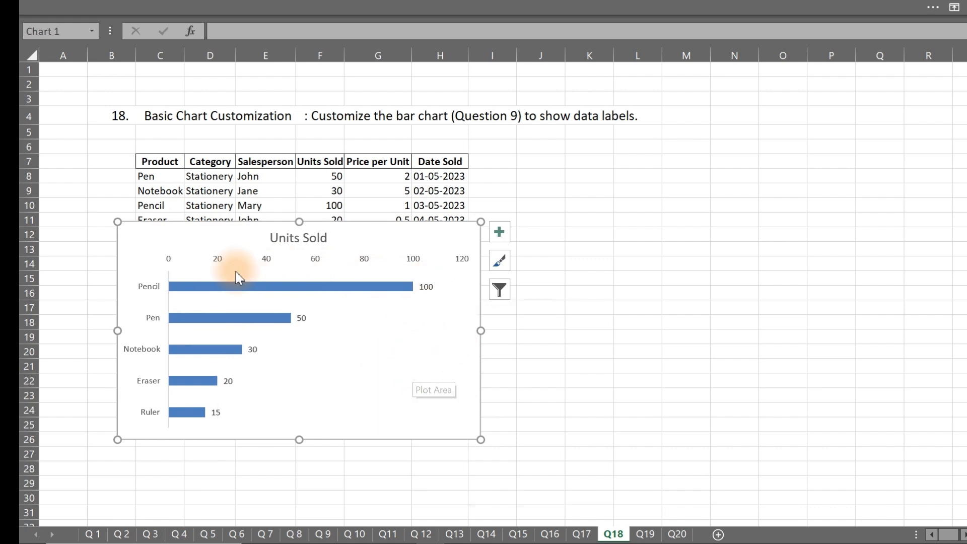
left_click(316, 261)
key("Delete")
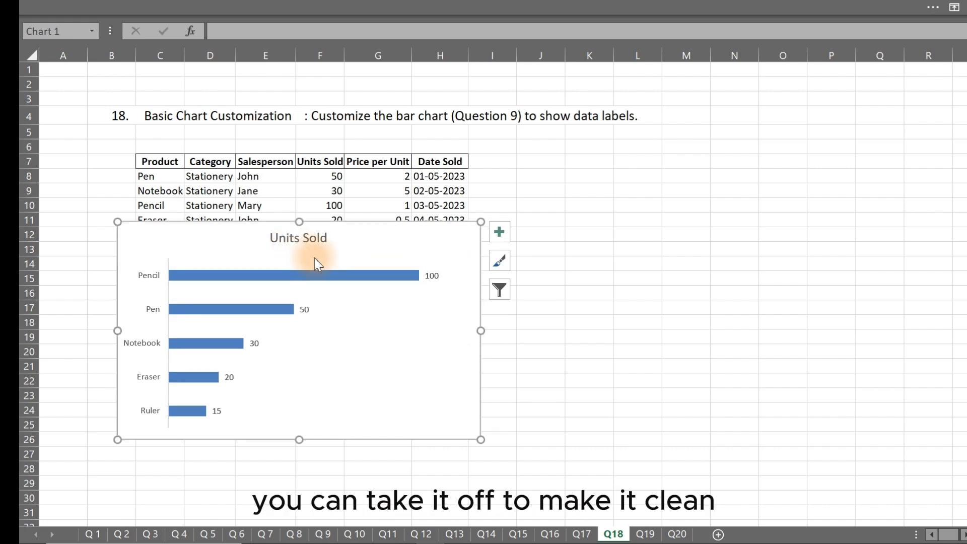
Step: Move the Q18 bar chart just below the table, starting at row 13, and apply the third chart style with the light grey gradient background
left_click_drag(480, 335, 487, 361)
left_click(422, 6)
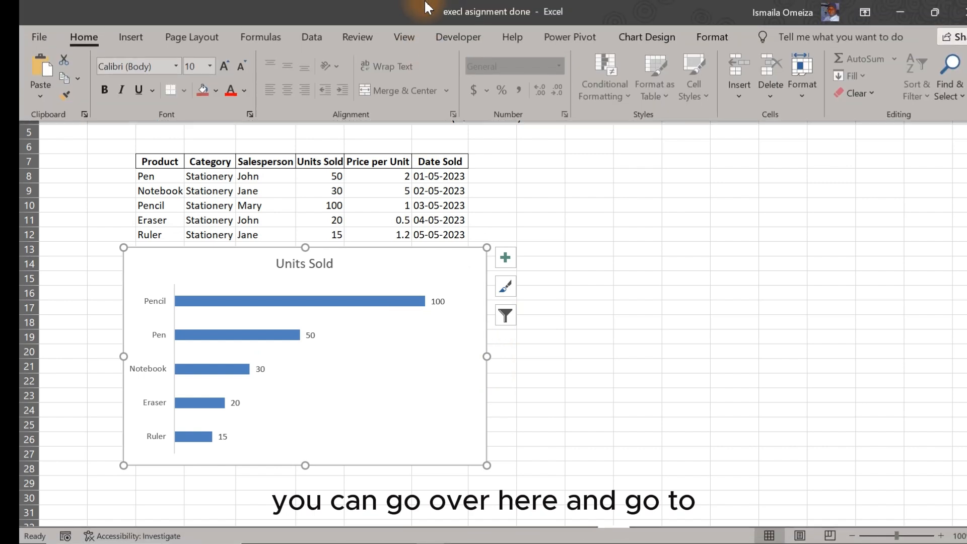
left_click(732, 35)
left_click(652, 37)
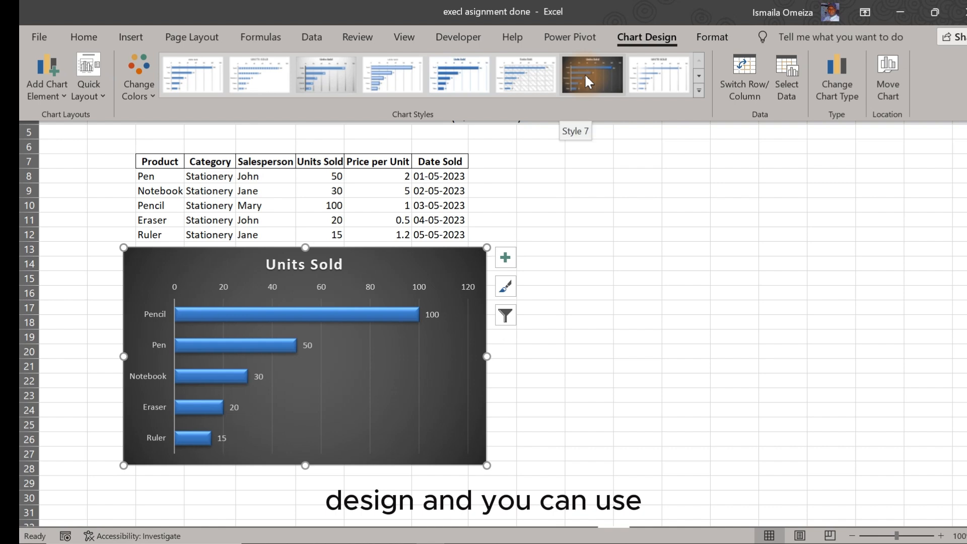
left_click(612, 75)
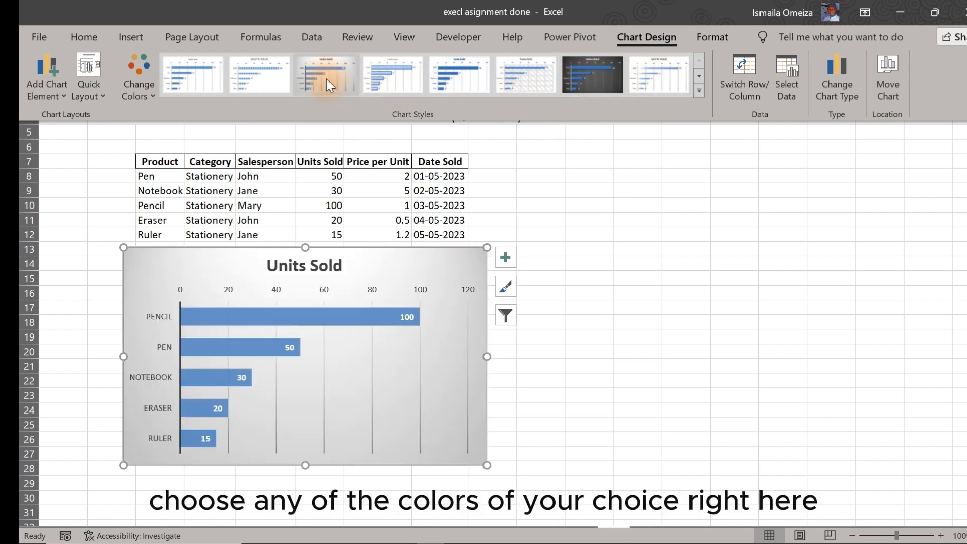
left_click(327, 78)
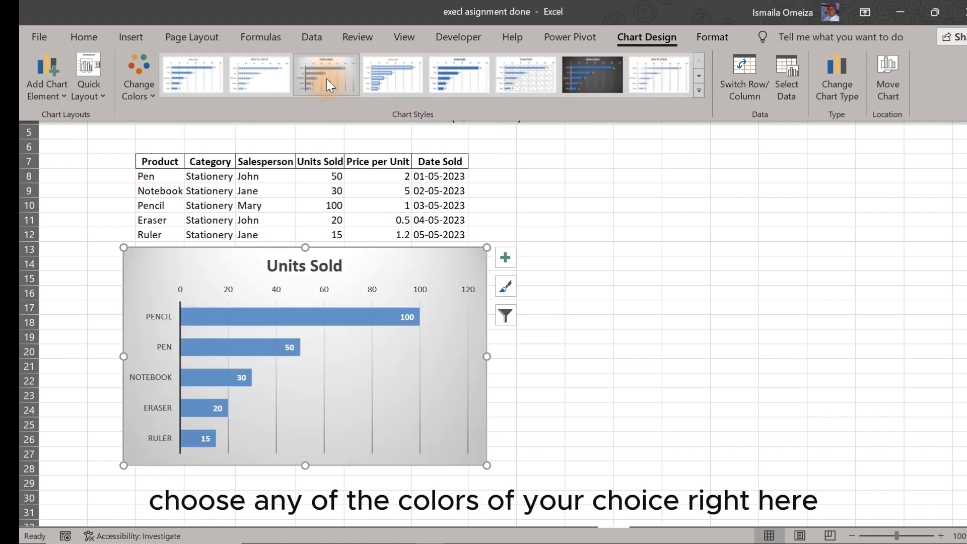
Step: Delete the horizontal value axis from the restyled Units Sold chart and close the chart formatting pane
left_click(366, 289)
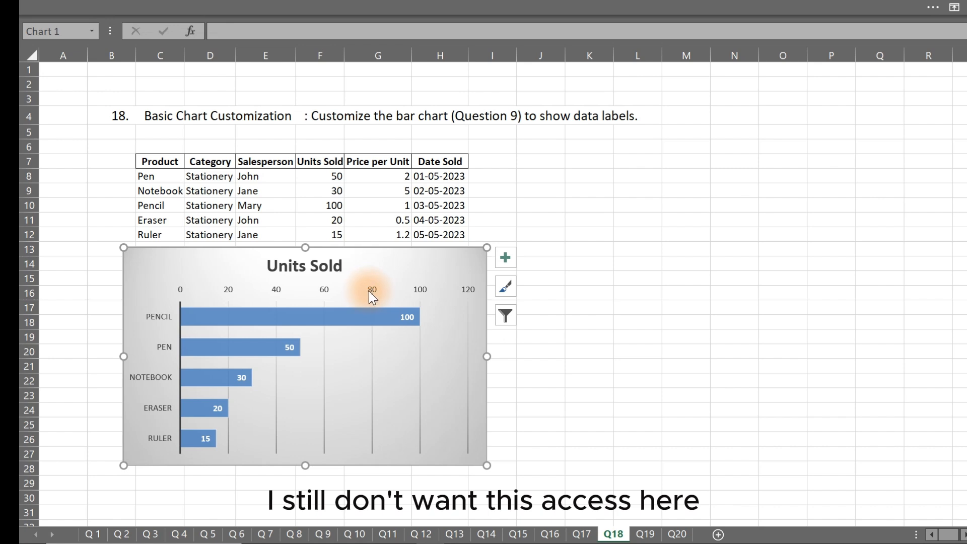
double_click(372, 292)
key("Delete")
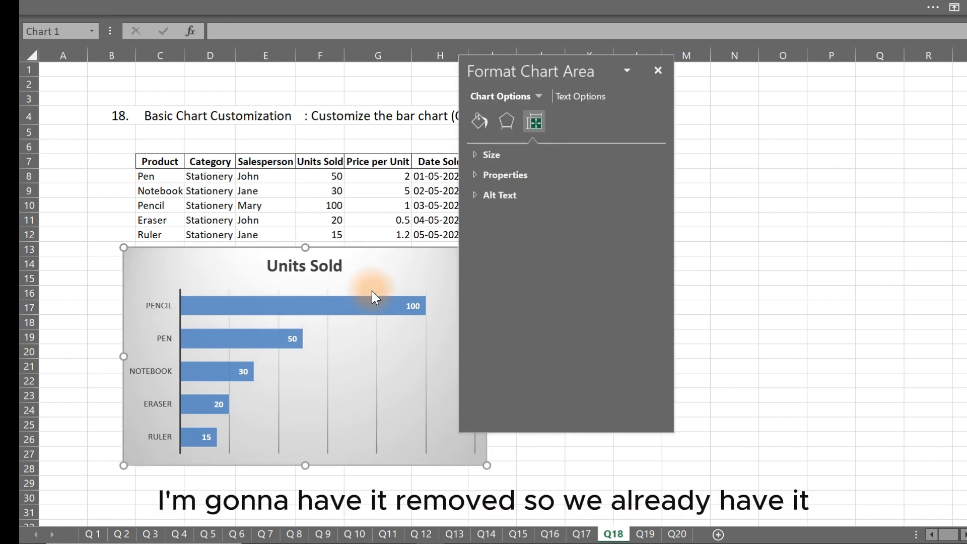
left_click(659, 70)
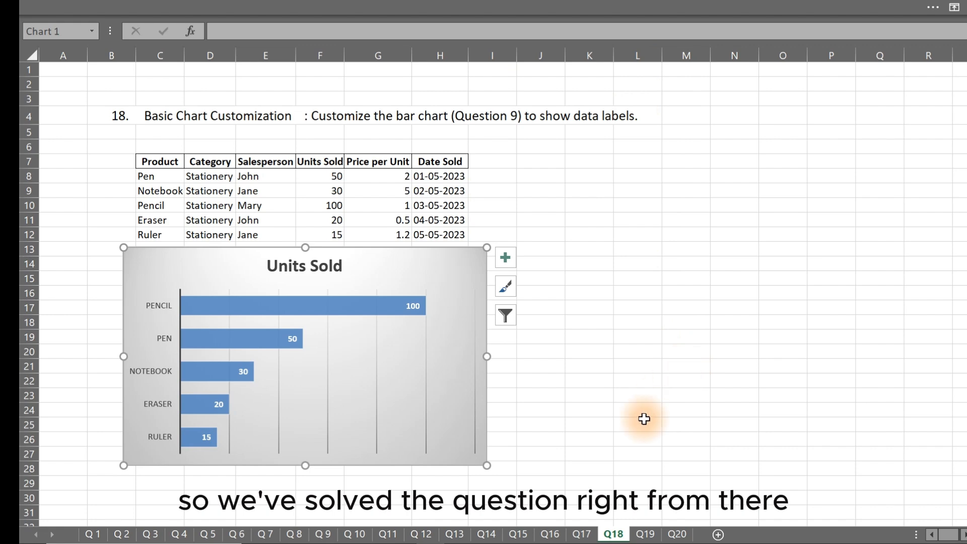
Step: On sheet Q19, enter the column header "Product/Category" in cell I7
left_click(646, 535)
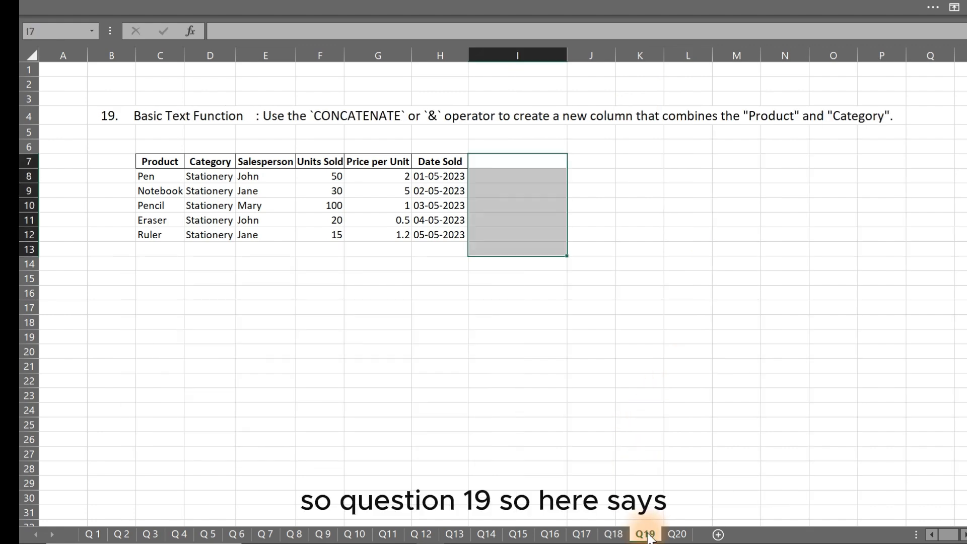
left_click(475, 416)
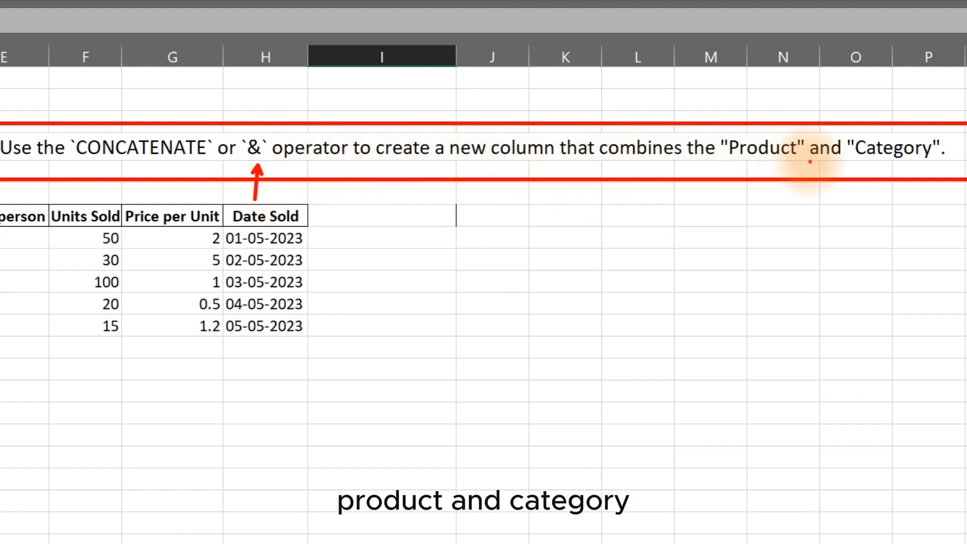
left_click(394, 217)
type("Product")
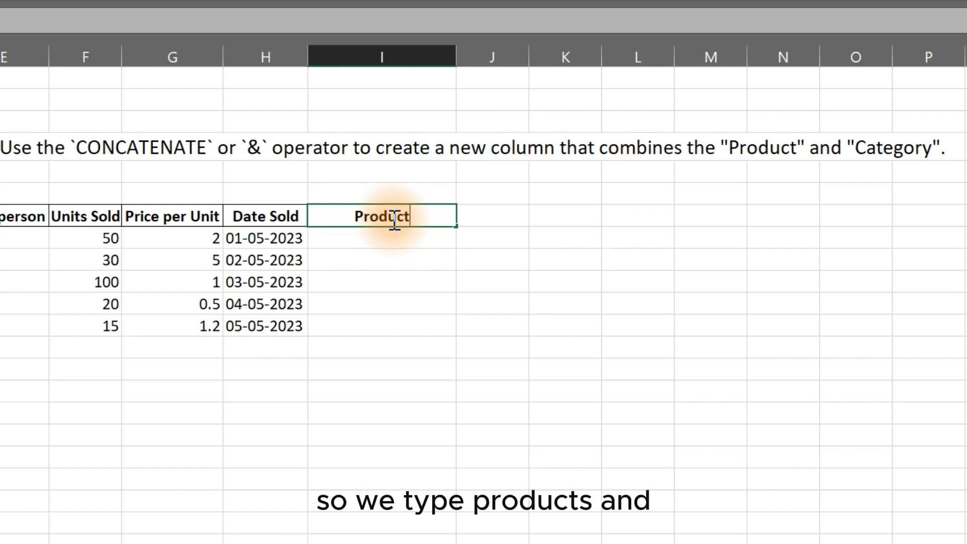
type("/Cat")
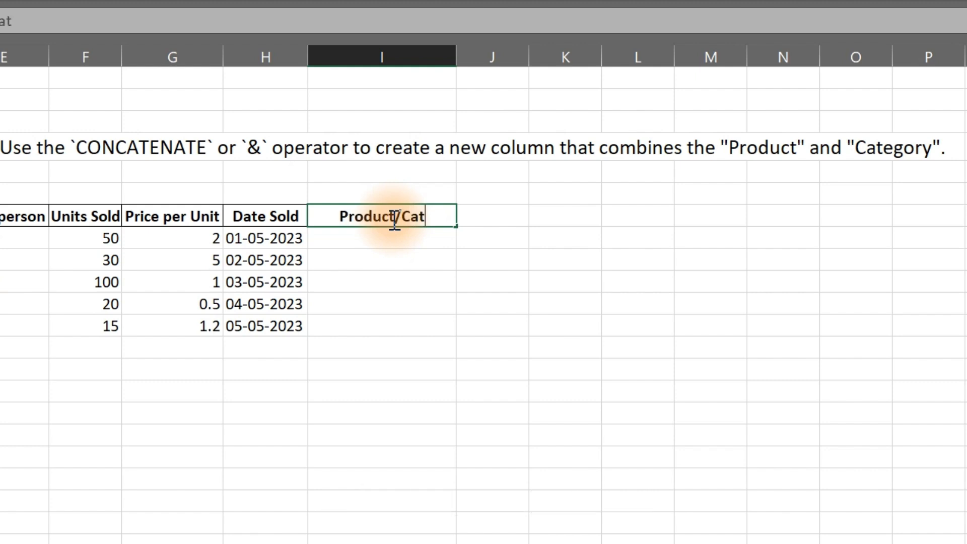
type("egory")
key("Return")
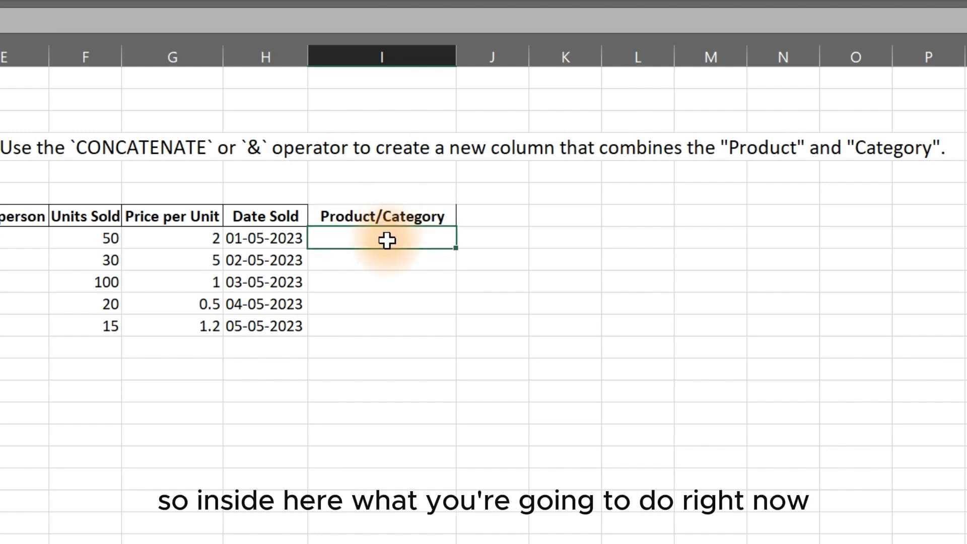
Step: Copy the Product/Category header from I7 to J7 and autofit the width of column J
left_click(383, 216)
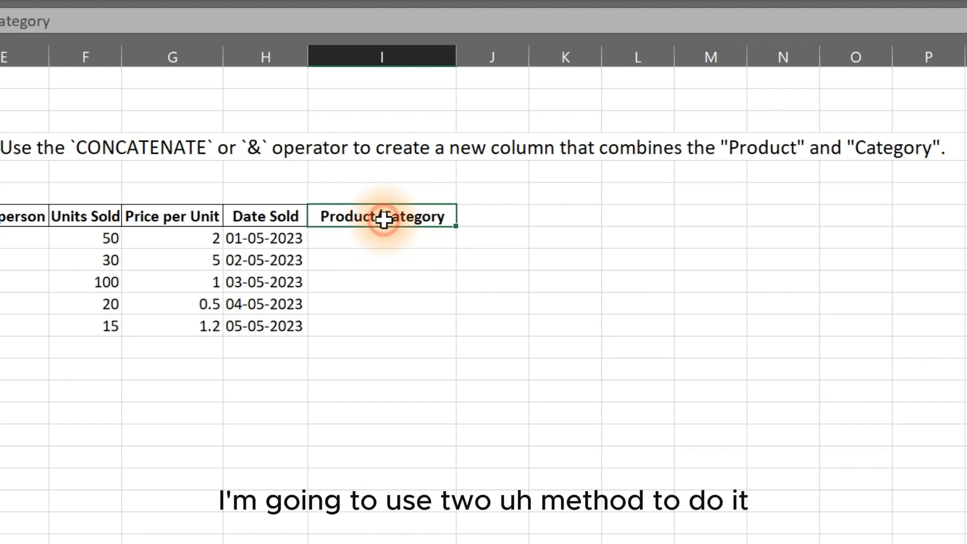
key("ctrl+c")
left_click(476, 210)
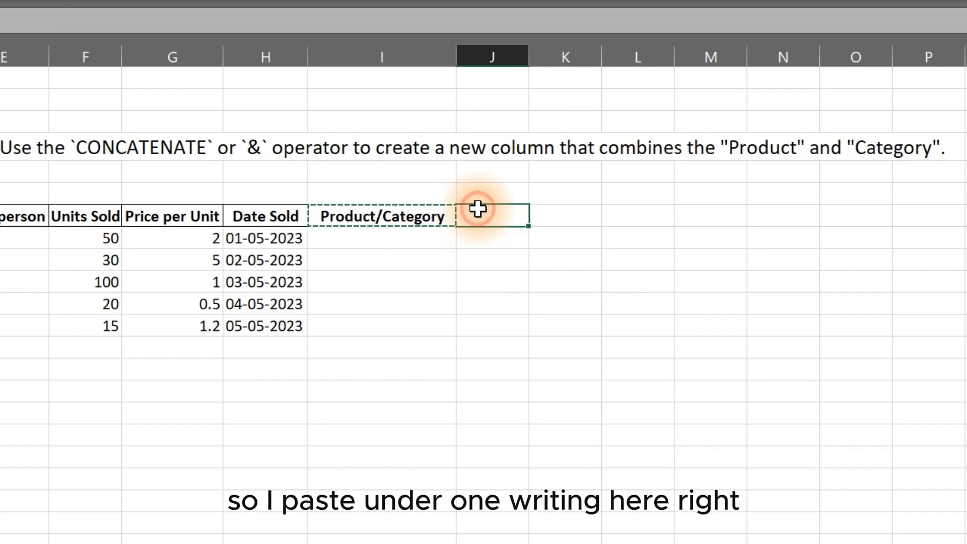
key("ctrl+v")
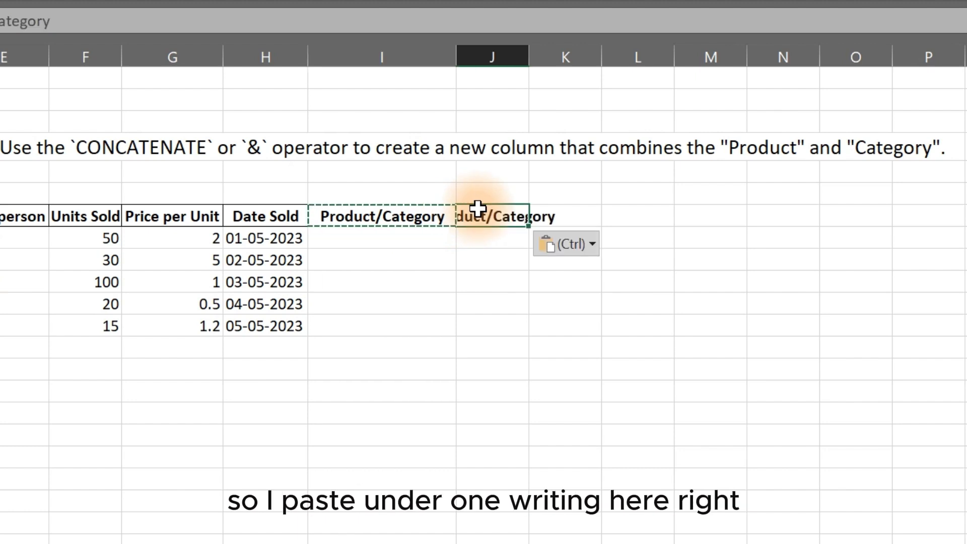
double_click(529, 53)
Step: Enter =CONCATENATE(C8,D8) in I8 and fill the formula down to I12
left_click(381, 242)
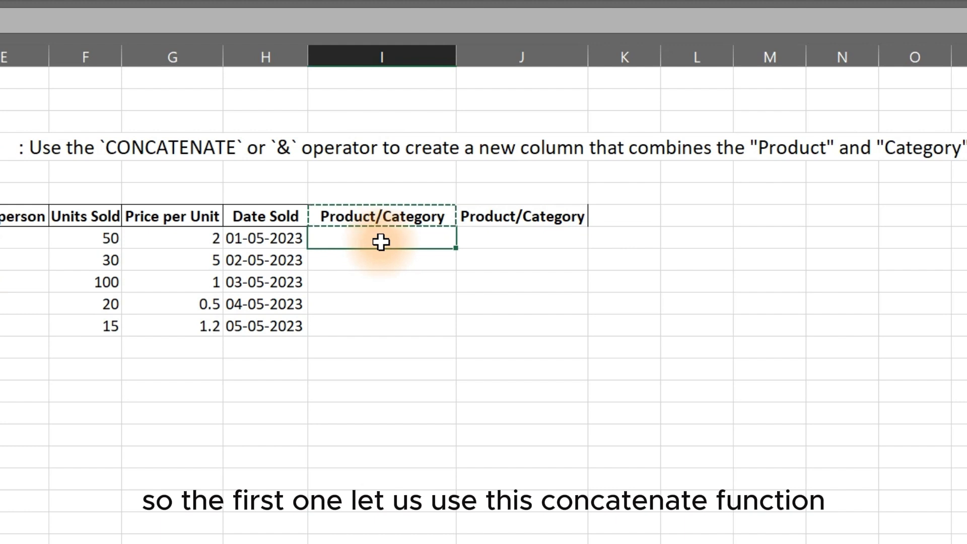
type("=con")
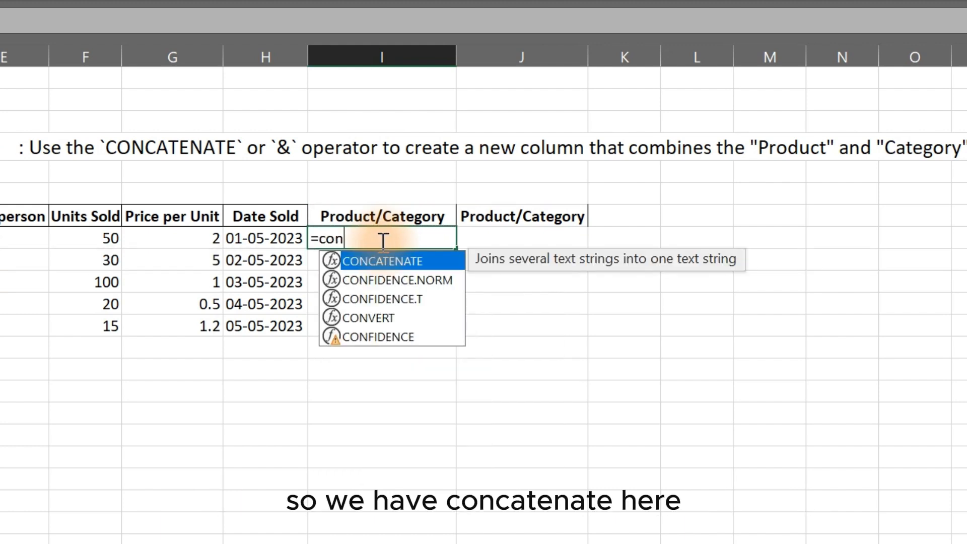
key("Tab")
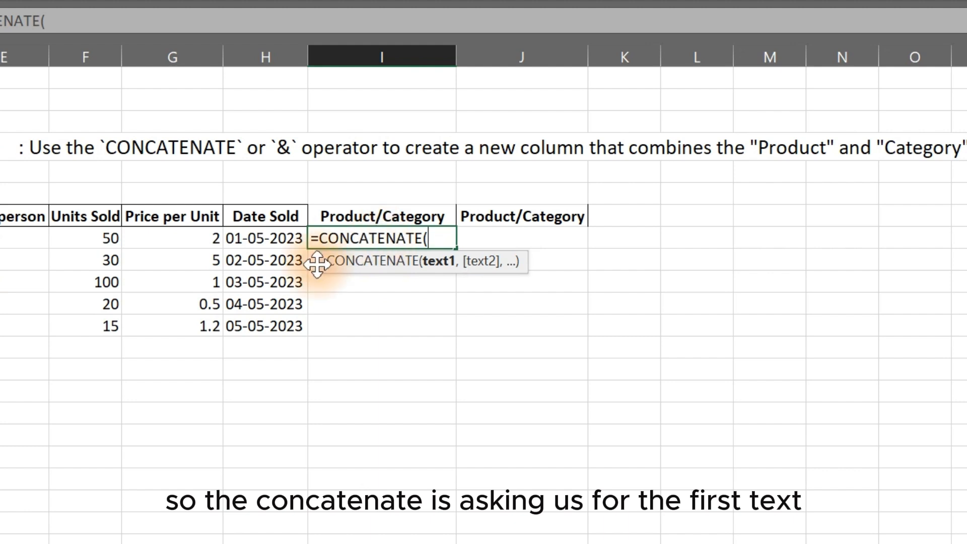
left_click(0, 236)
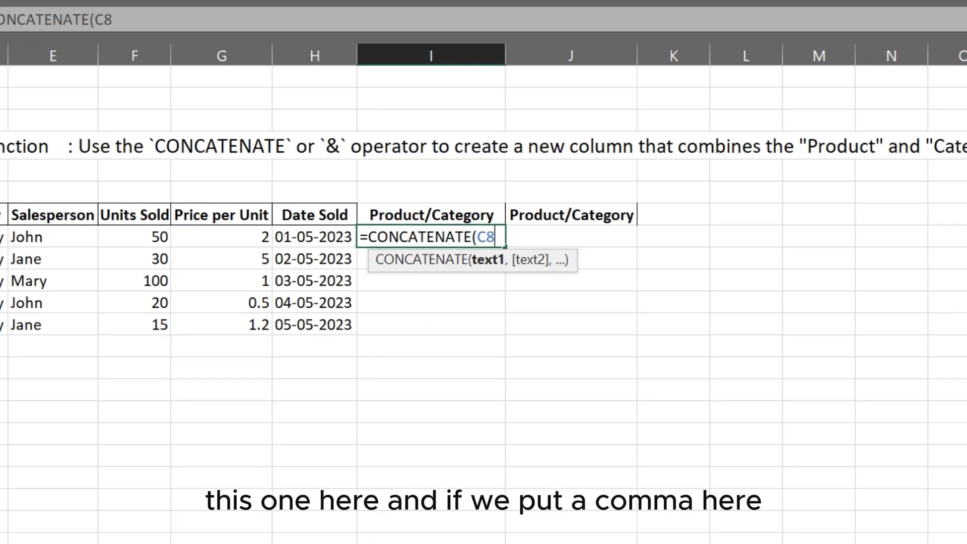
type(",")
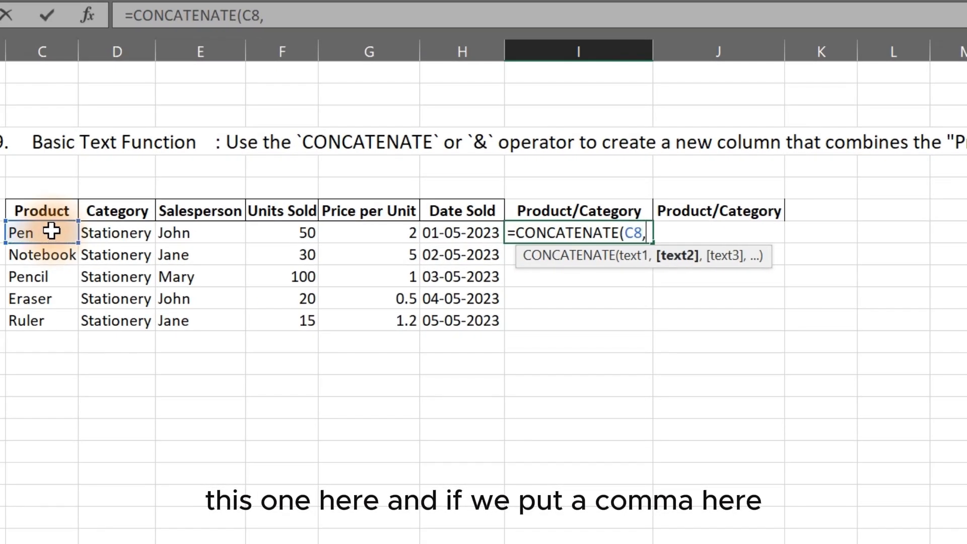
left_click(100, 235)
key("Return")
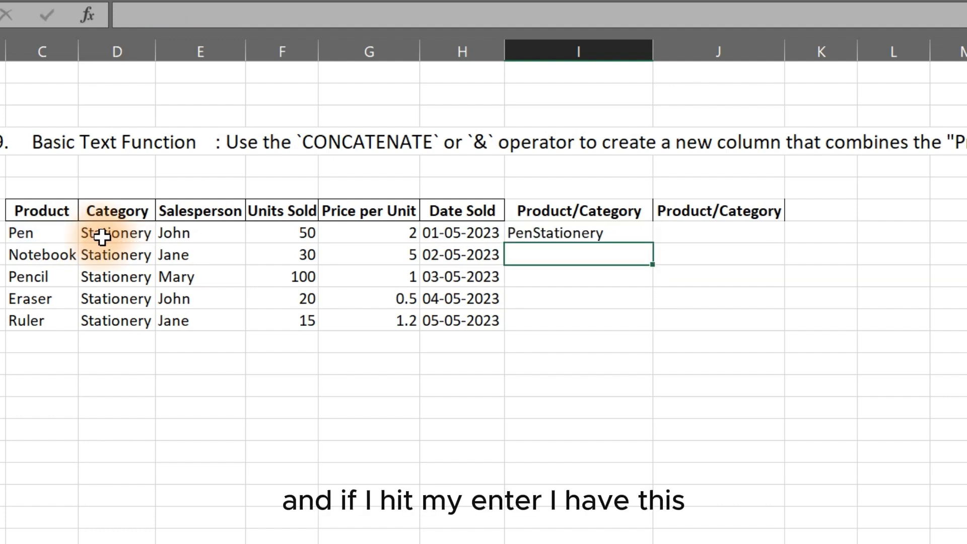
left_click(556, 232)
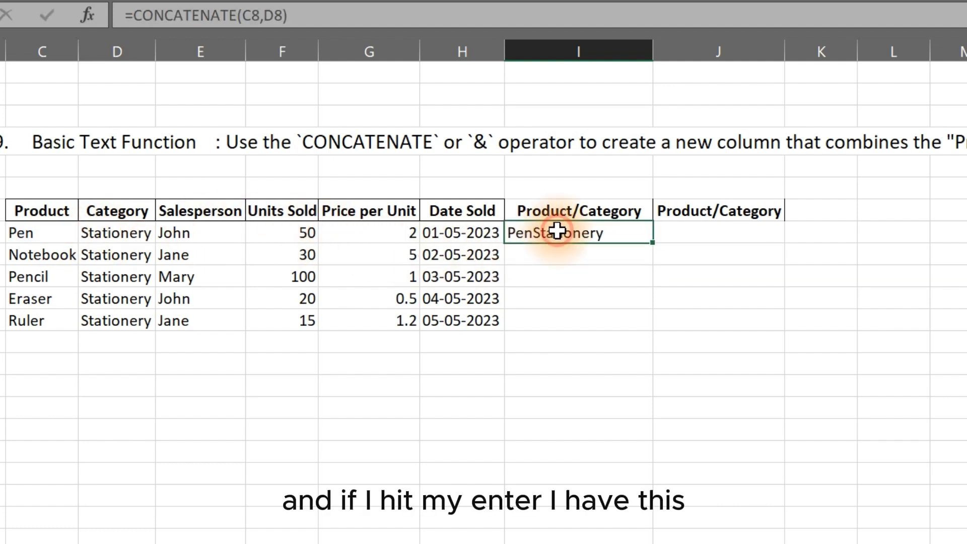
double_click(652, 244)
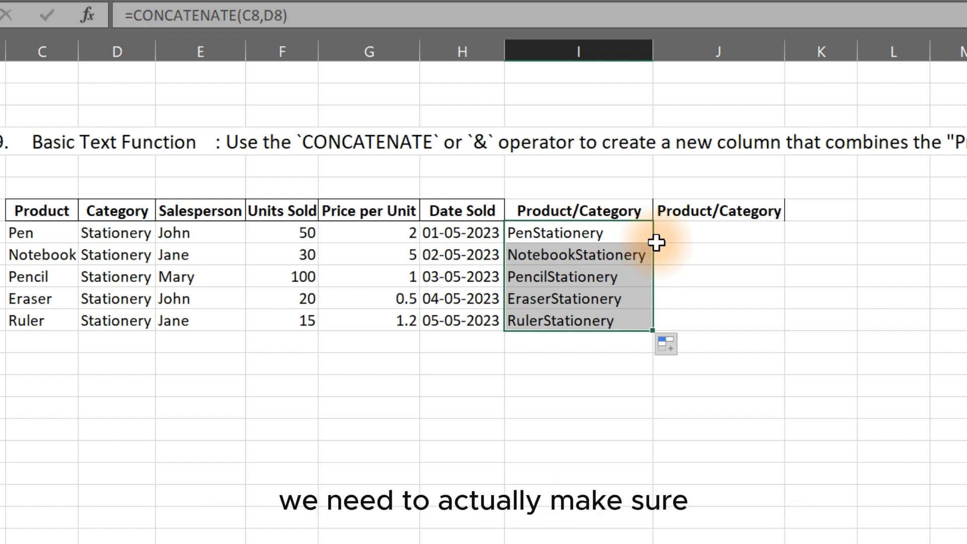
Step: Change the I8 formula to =CONCATENATE(C8&" "&D8) to add a space, and fill it down to I12
left_click(610, 236)
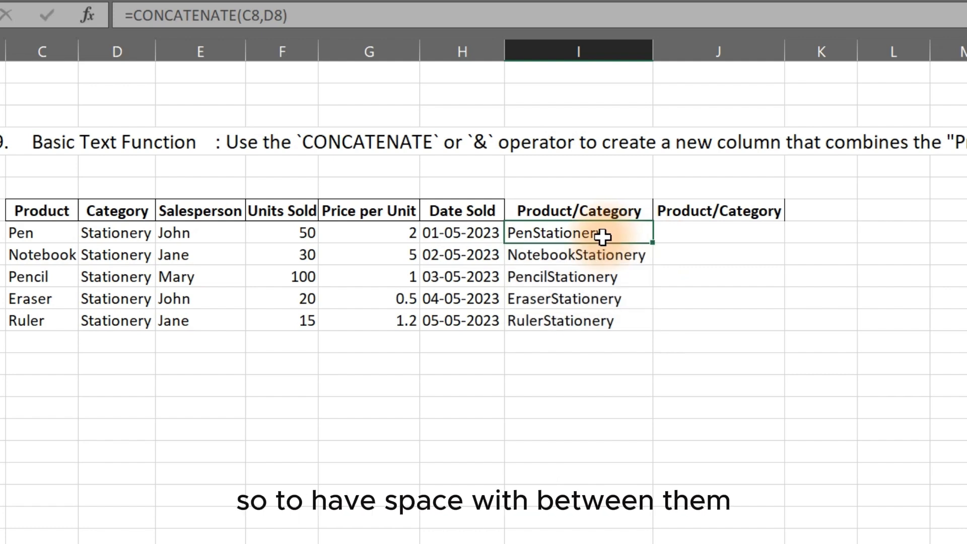
double_click(623, 236)
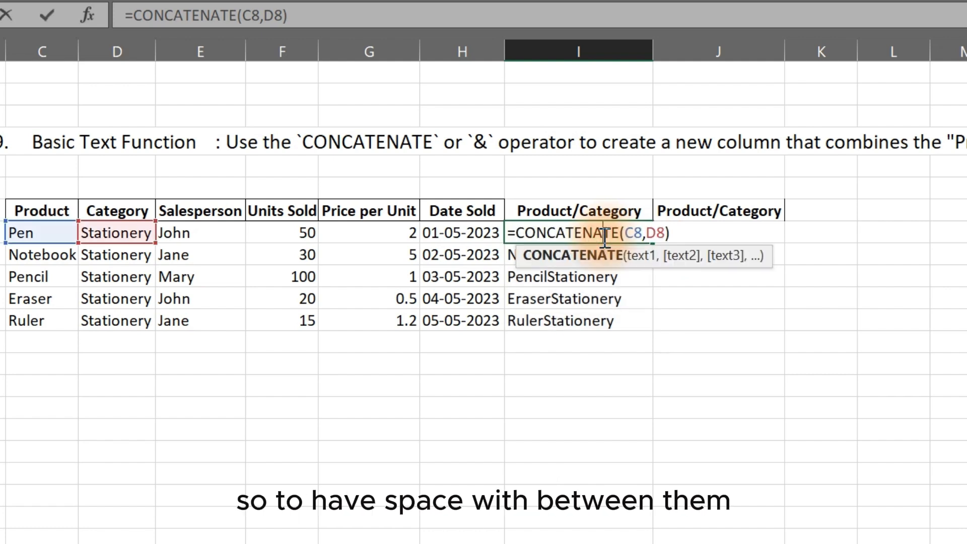
left_click(649, 233)
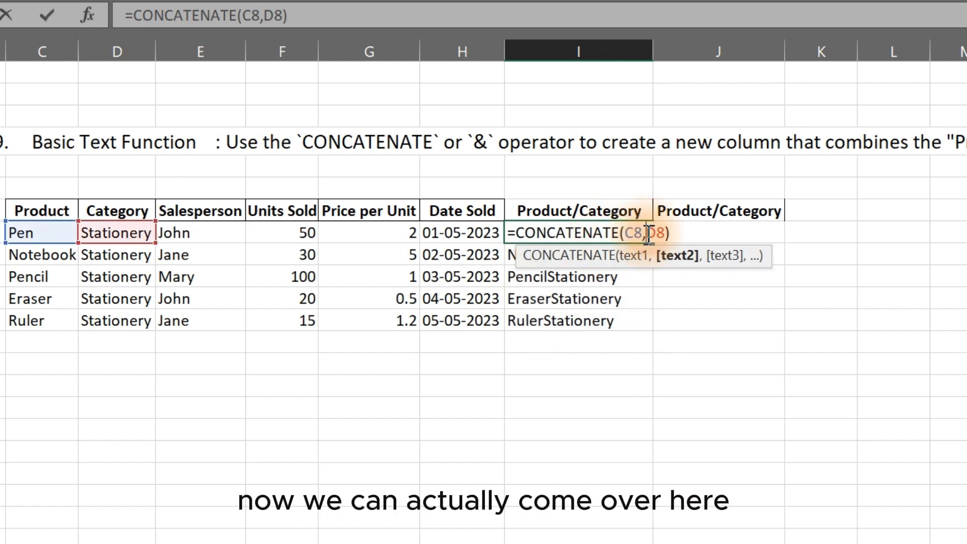
key("BackSpace")
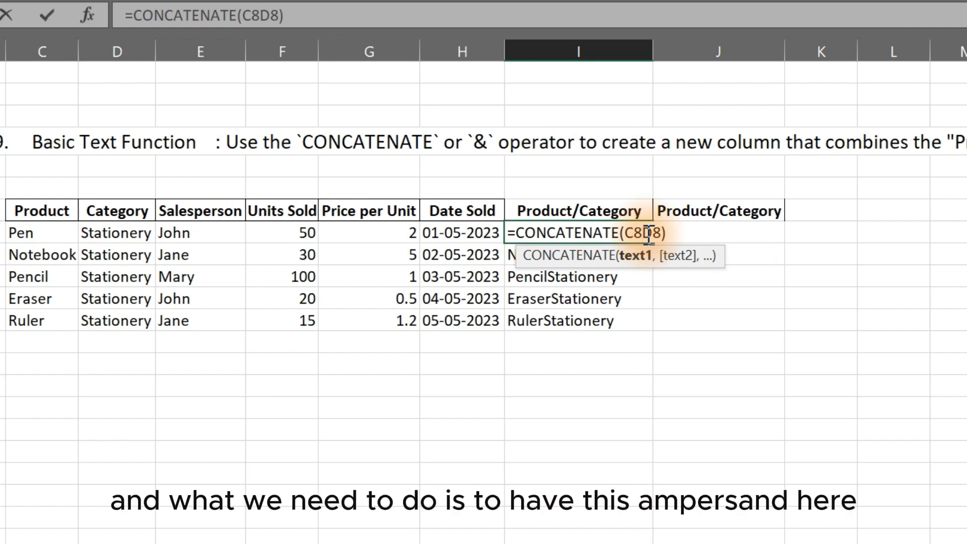
type("&\" ")
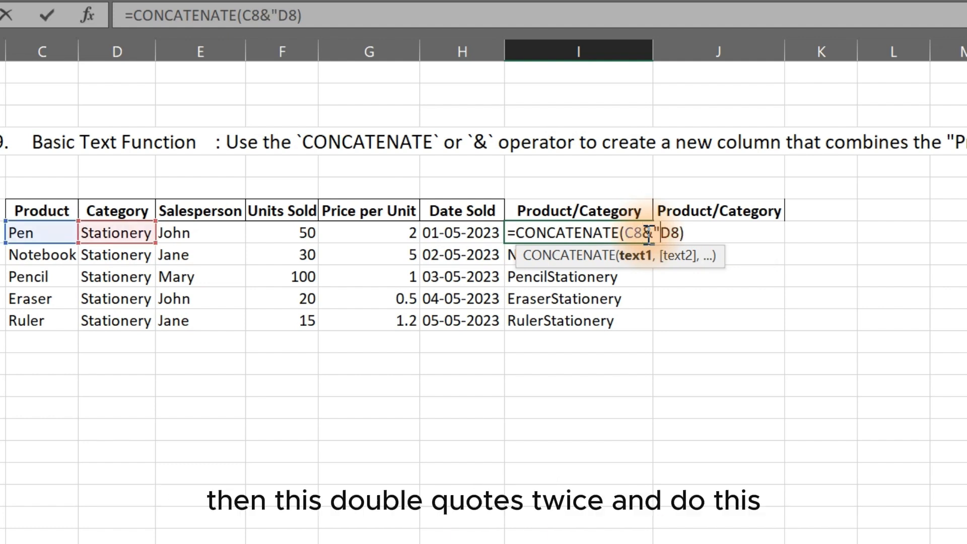
type("\"")
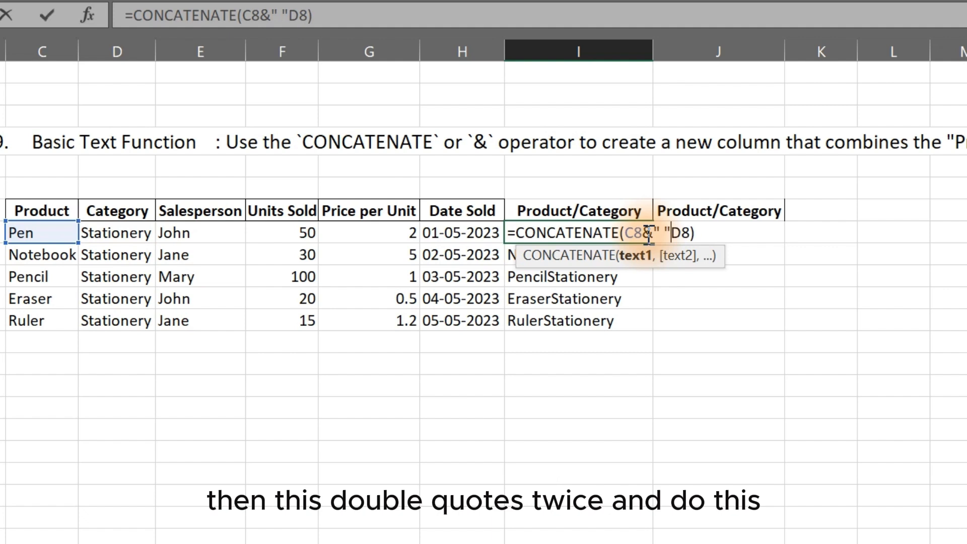
type("&")
key("Return")
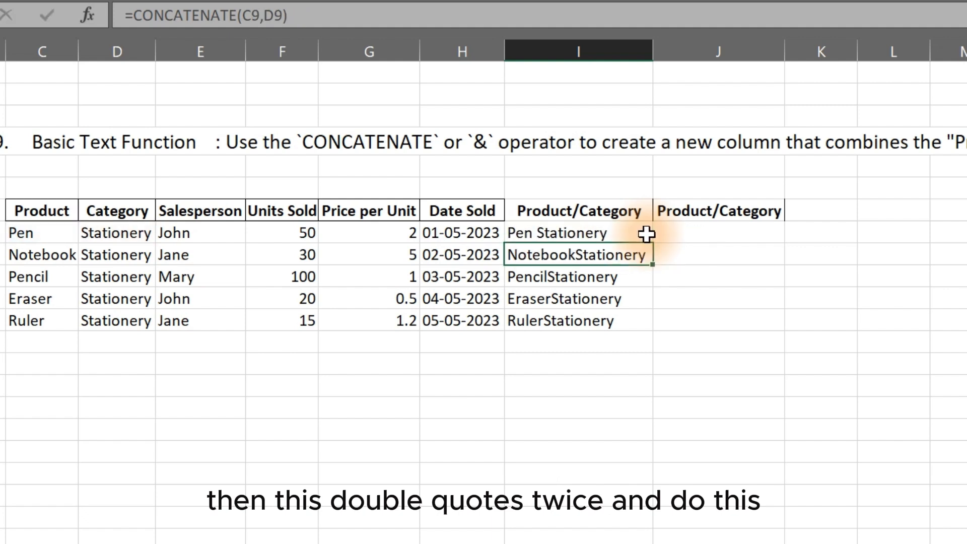
left_click(641, 233)
double_click(654, 243)
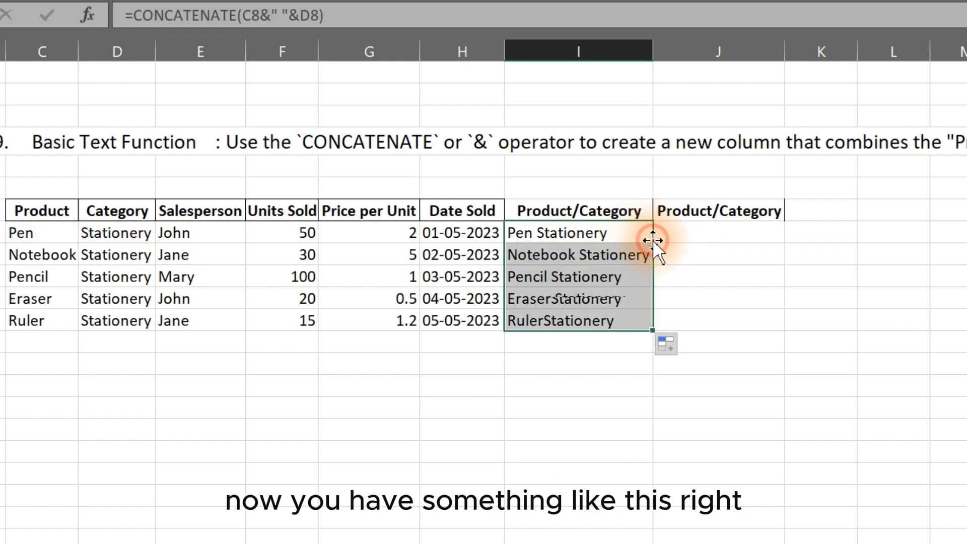
Step: Enter =C8&" "&D8 in J8 and fill the formula down to J12
left_click(675, 234)
type("=te")
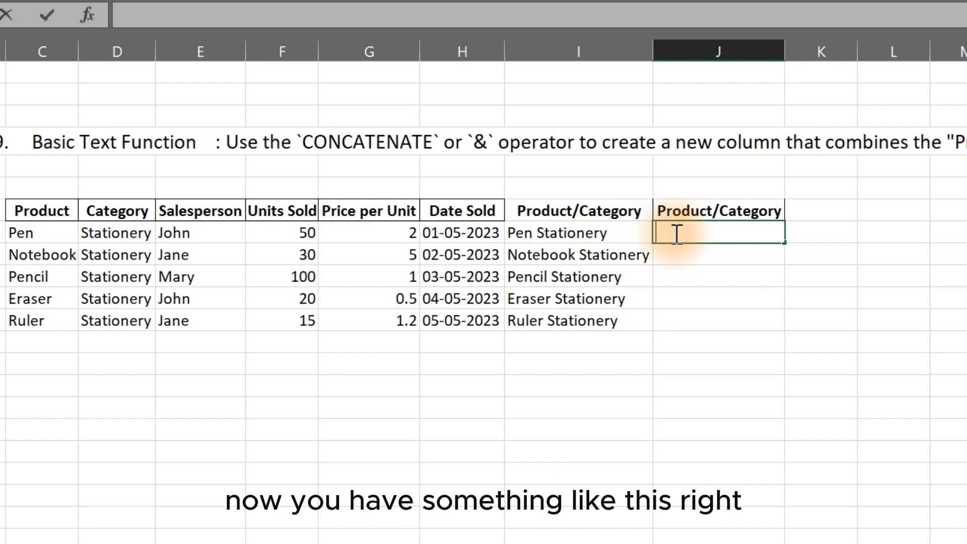
key("BackSpace")
key("BackSpace")
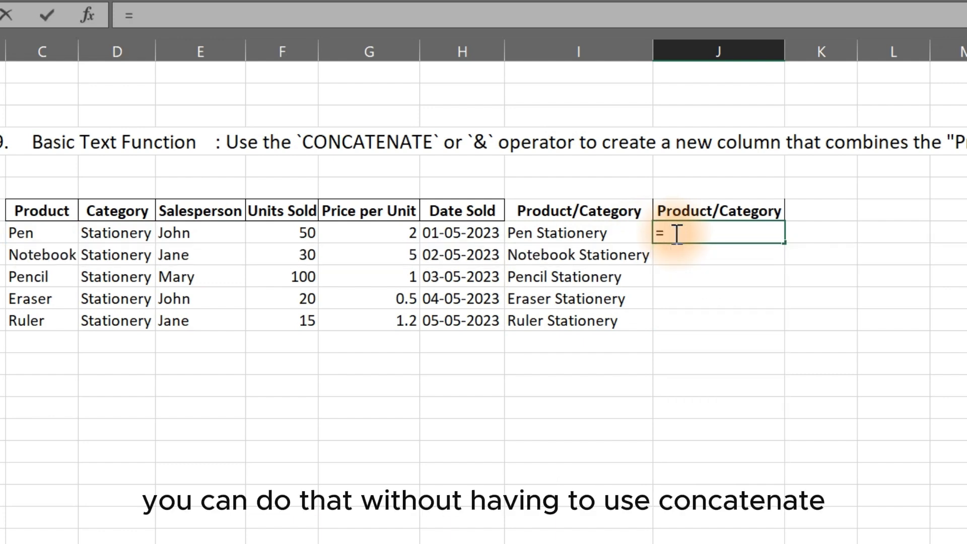
left_click(53, 236)
type("&\" \"&")
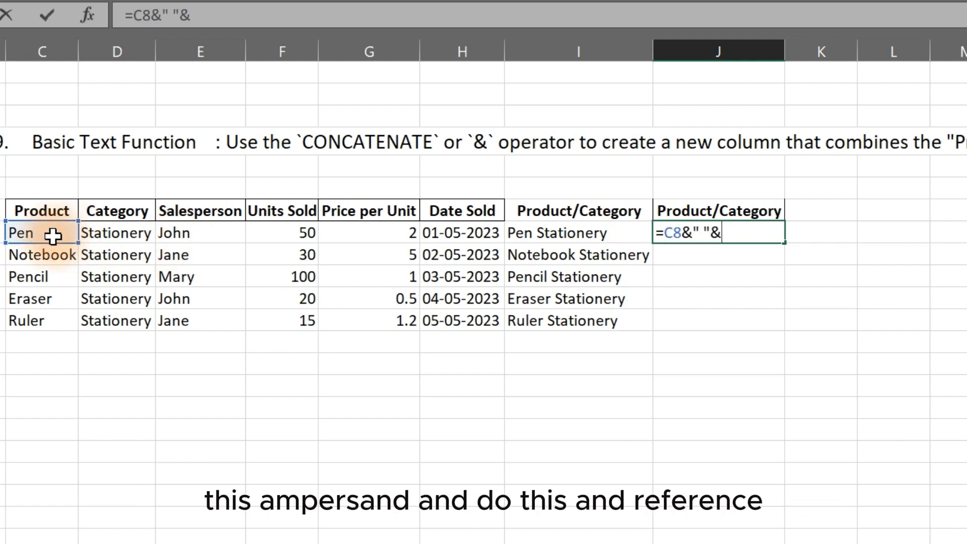
left_click(101, 232)
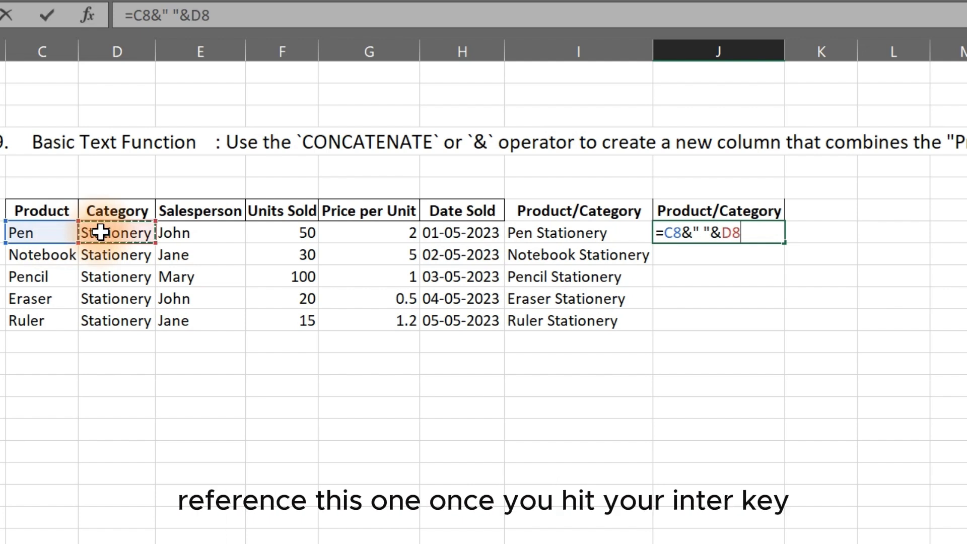
key("Return")
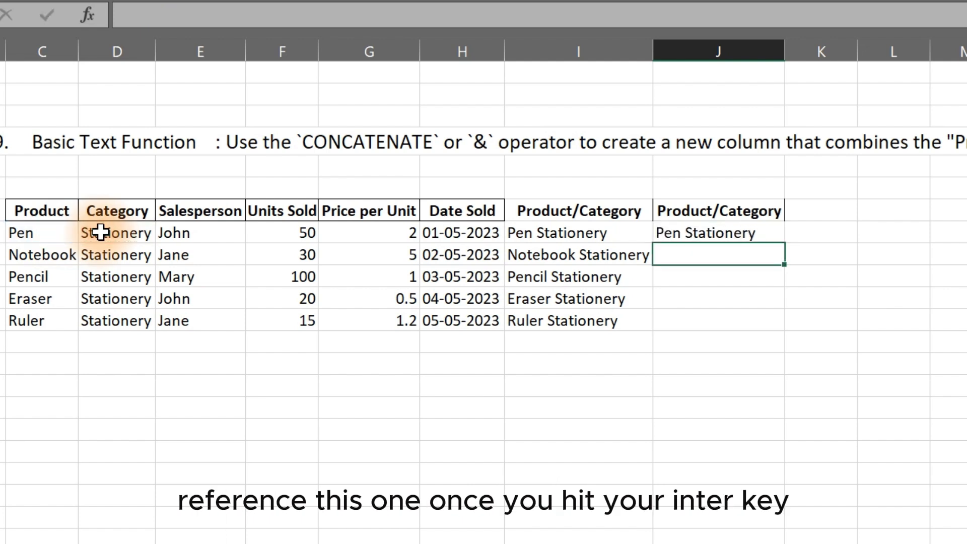
left_click(719, 233)
double_click(784, 242)
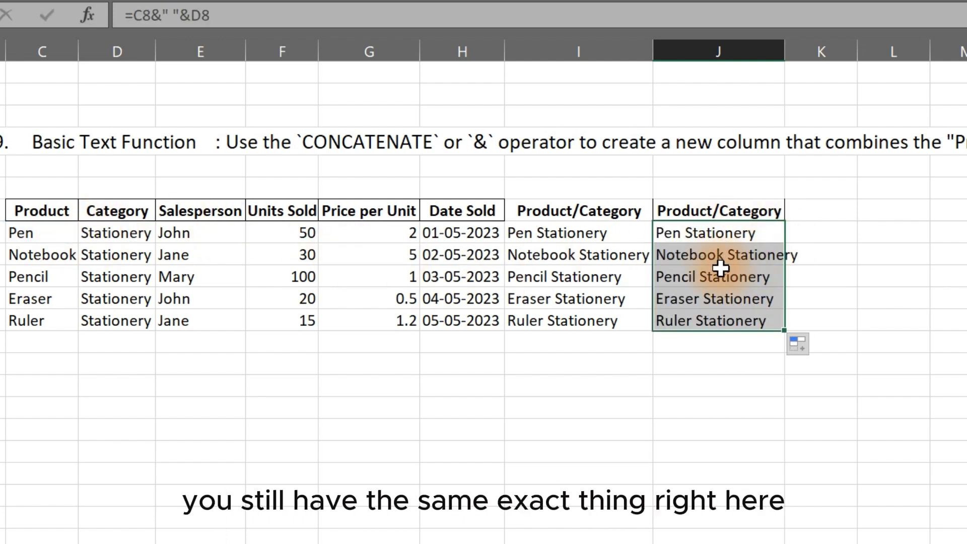
Step: Inspect the Notebook row's ampersand formula in J9 and its CONCATENATE formula in I9, leaving both unedited
double_click(710, 254)
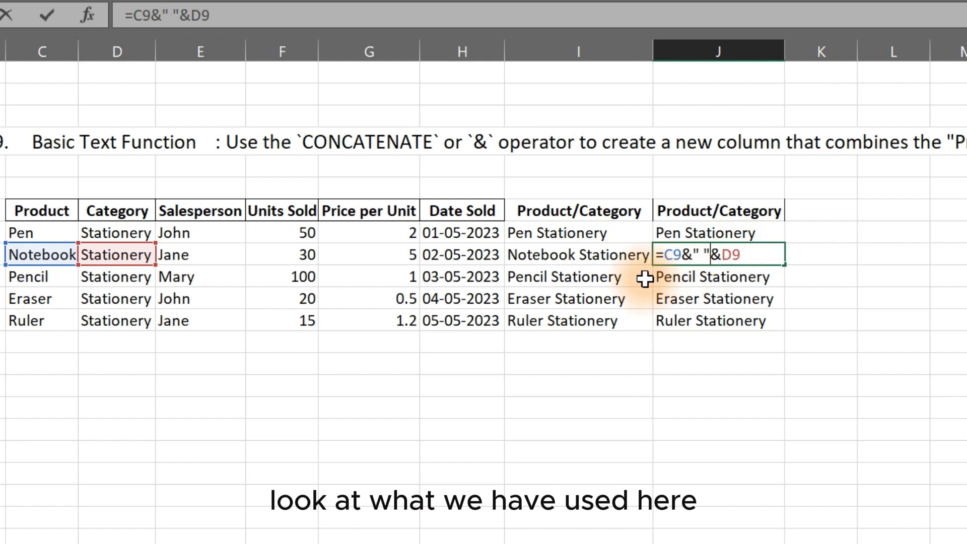
key("Escape")
double_click(567, 256)
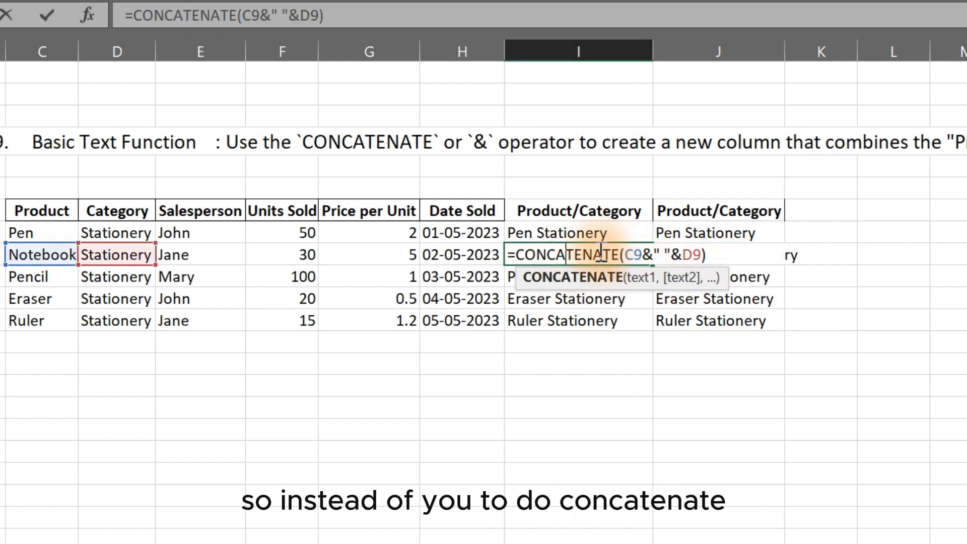
key("Escape")
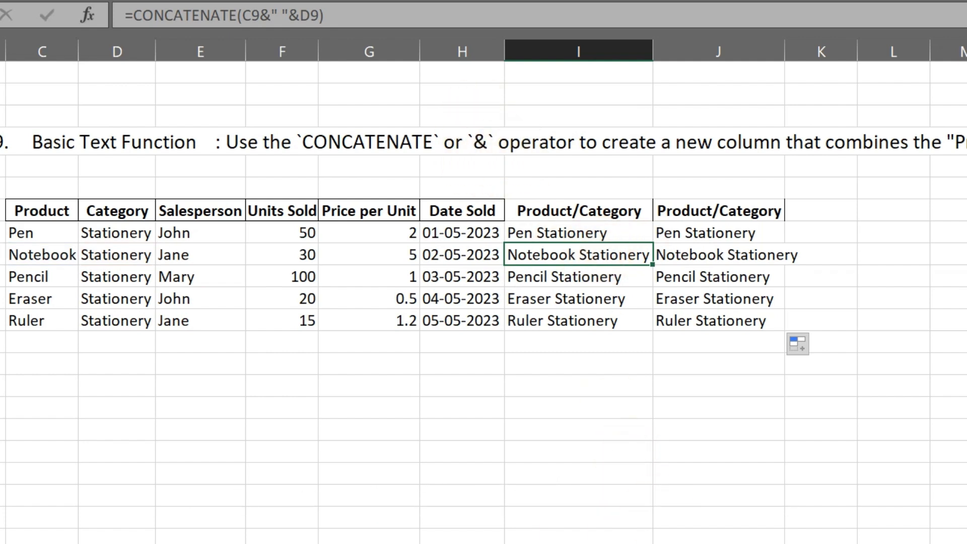
Step: On the question 20 sheet, enter the labels "Count" in J8 and "Counta" in K8
key("ctrl+Page_Down")
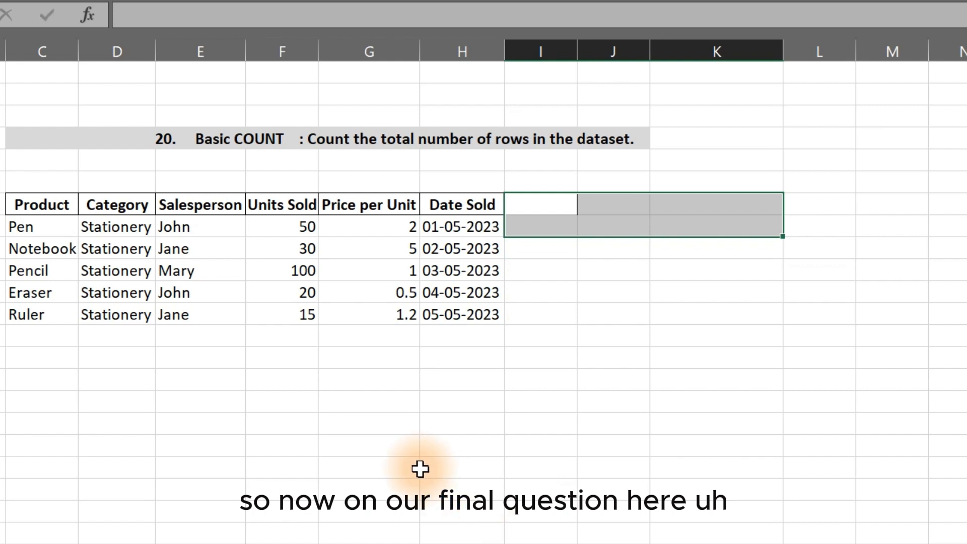
left_click(402, 464)
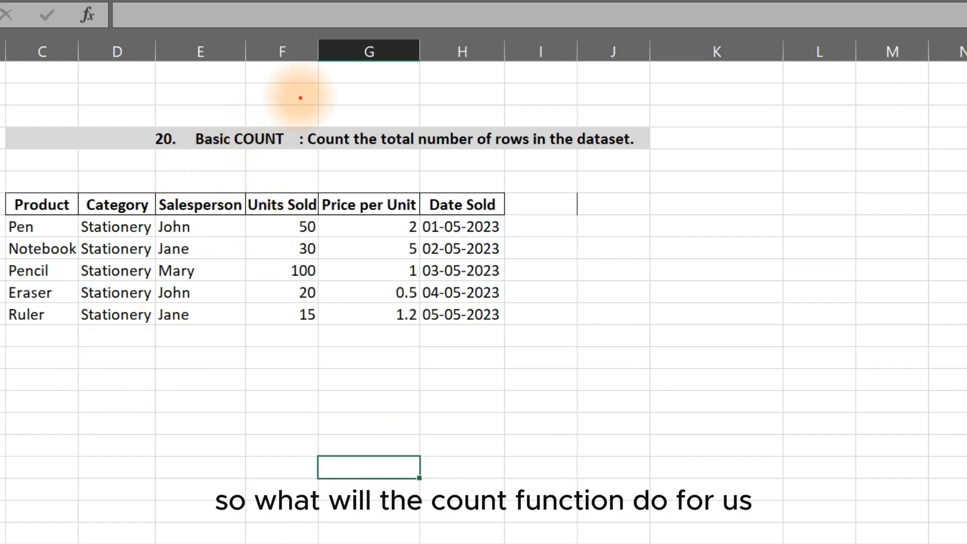
left_click_drag(294, 113, 676, 167)
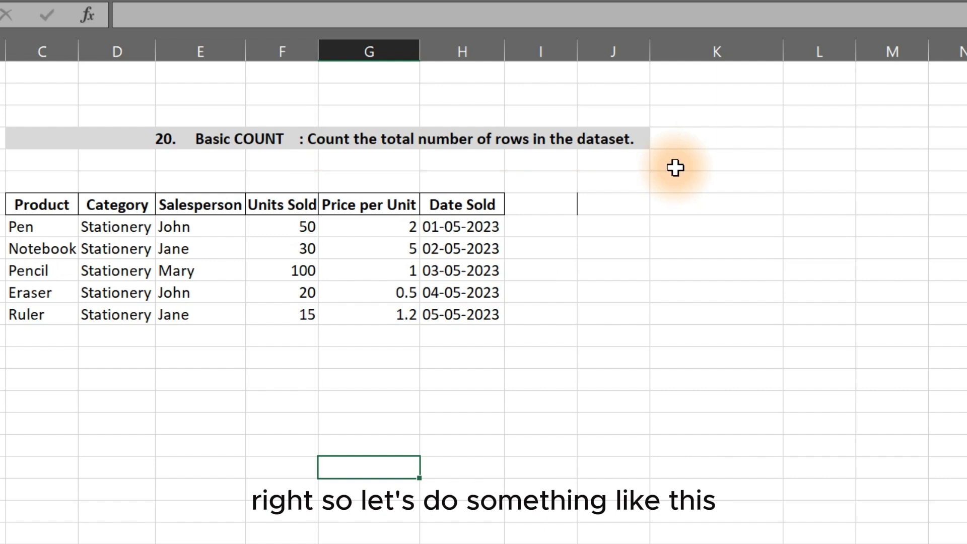
left_click(613, 227)
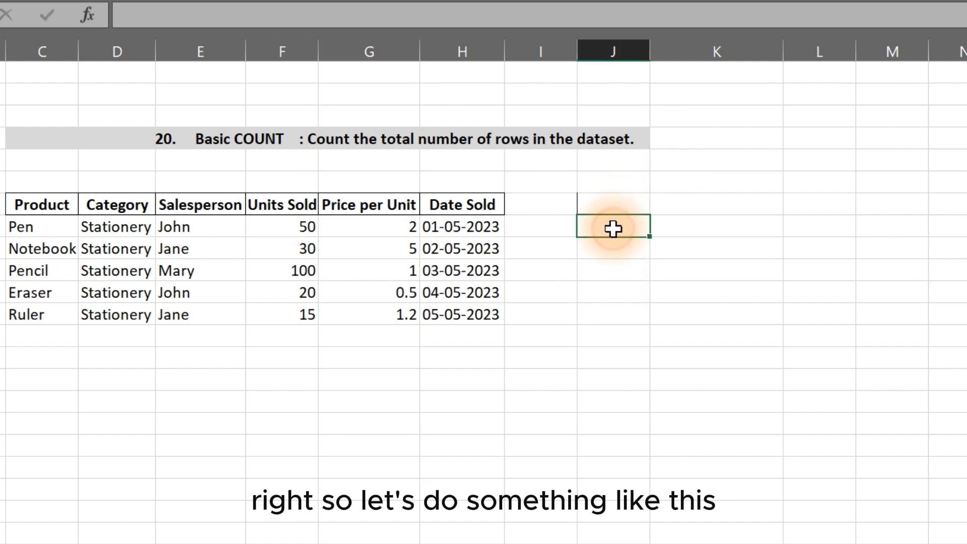
type("Count")
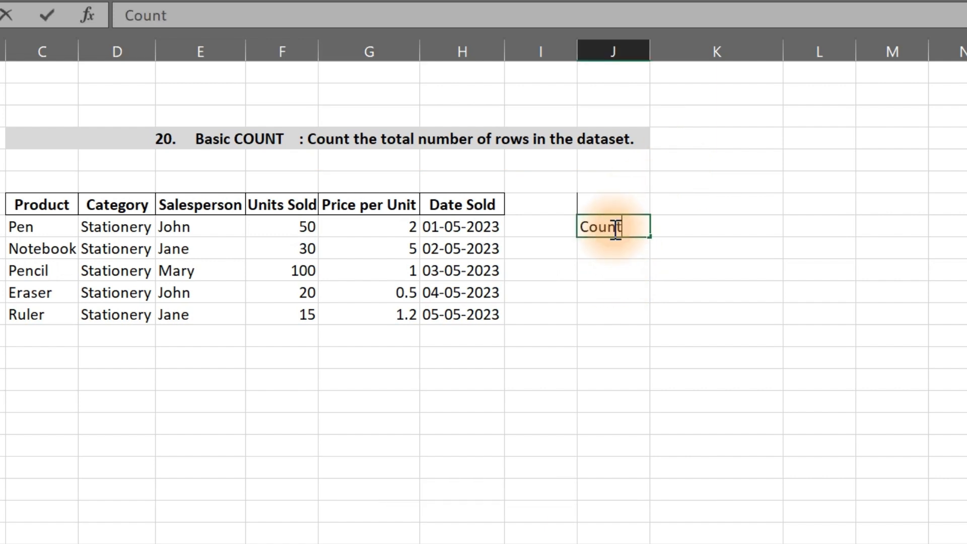
key("Tab")
type("Coun")
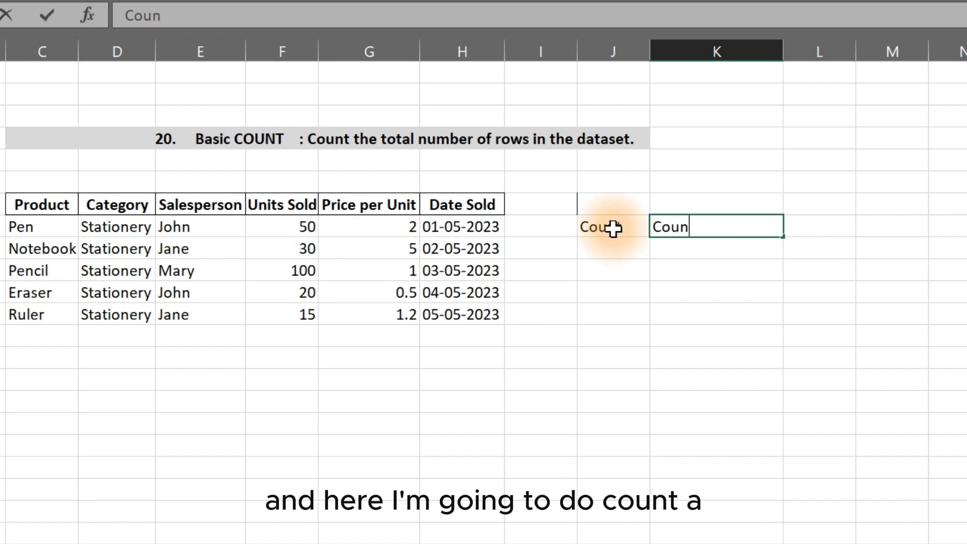
key("Return")
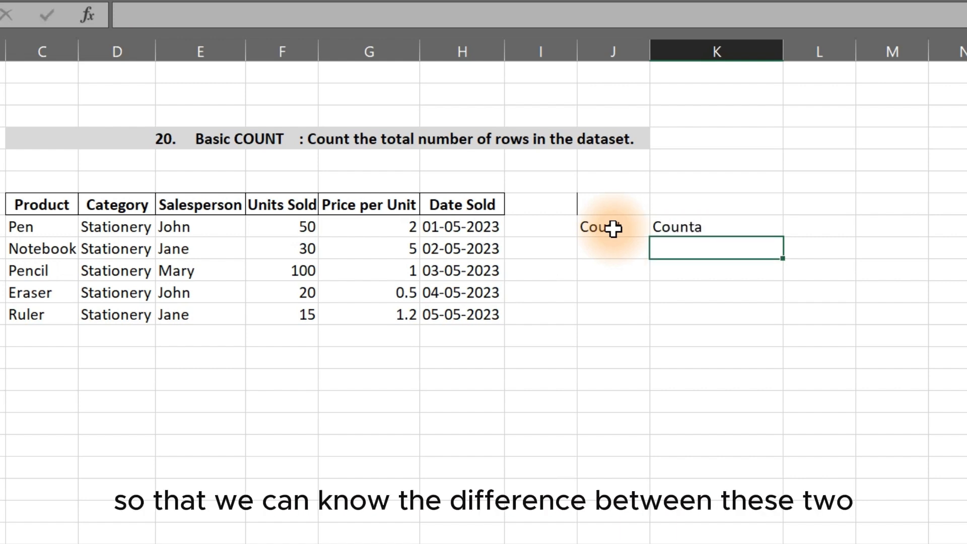
Step: Enter =COUNT(D8:D12) in J9 to count the Category column
left_click(612, 244)
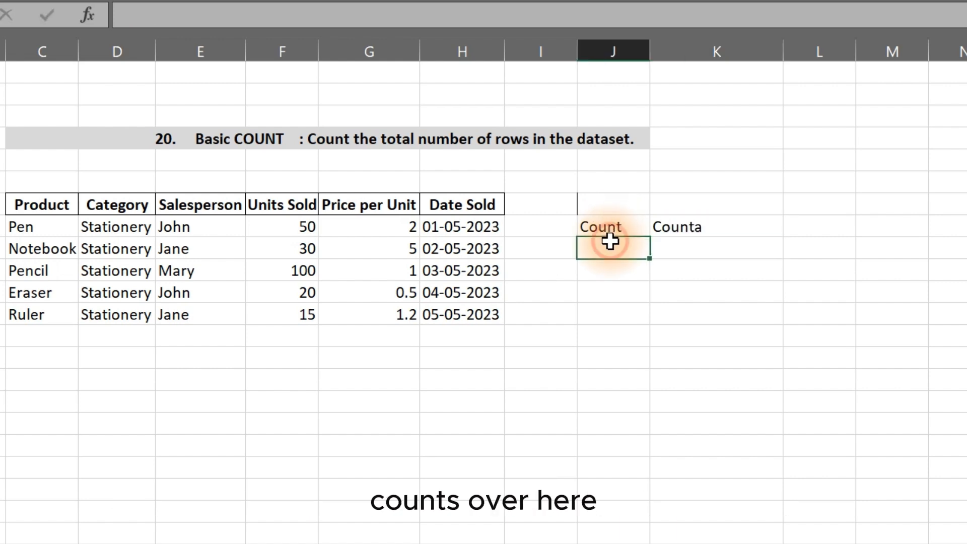
type("=count")
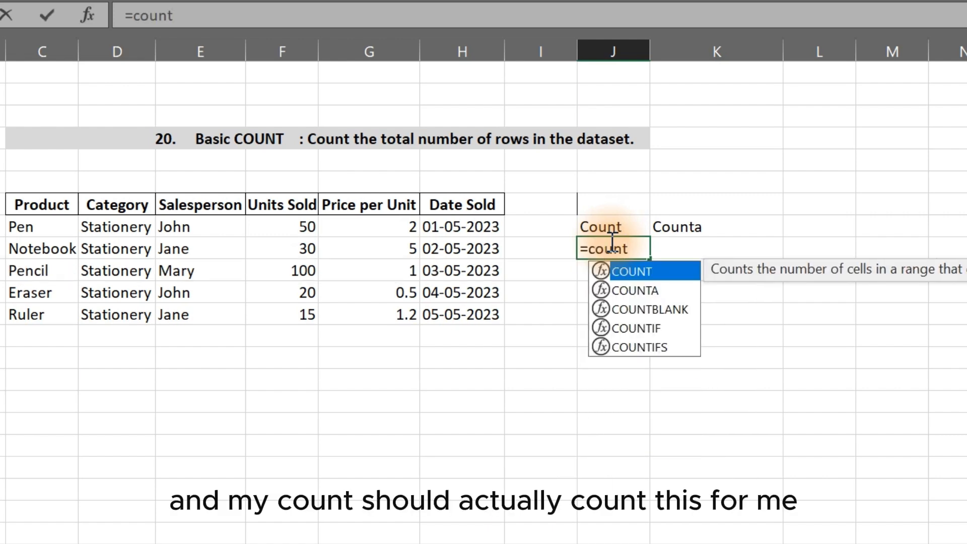
key("Tab")
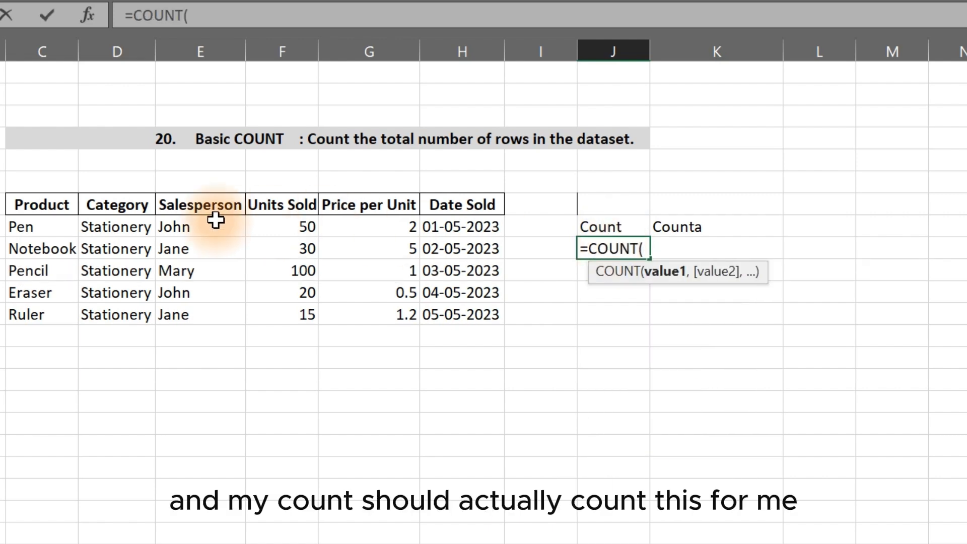
left_click_drag(127, 276, 126, 308)
type(")")
key("Return")
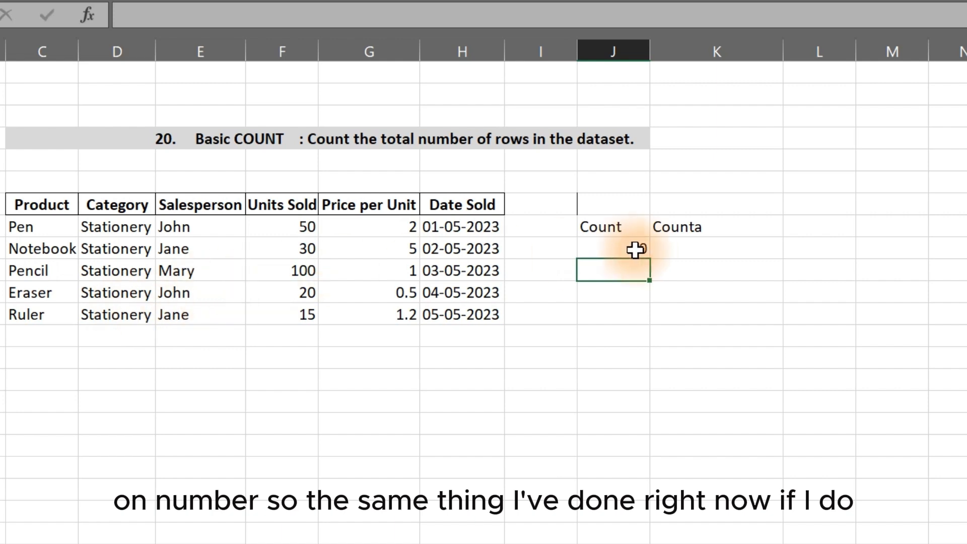
Step: Enter =COUNTA(D8:D12) in K9 to count the Category entries
left_click(664, 246)
type("=")
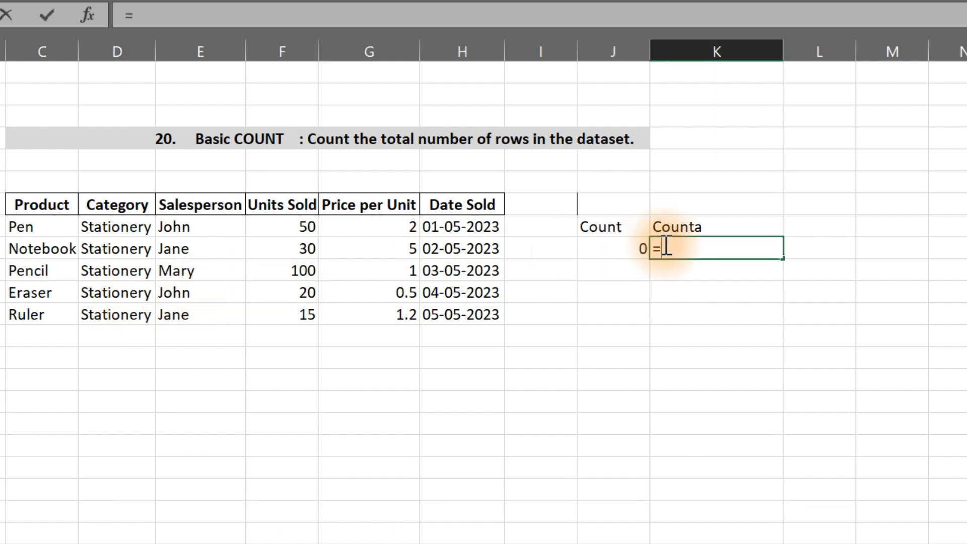
type("counta")
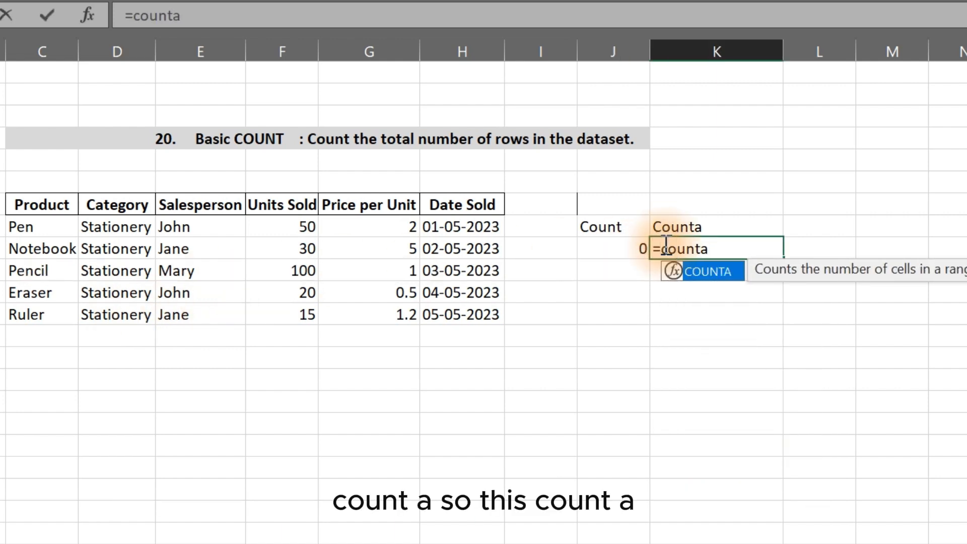
key("Tab")
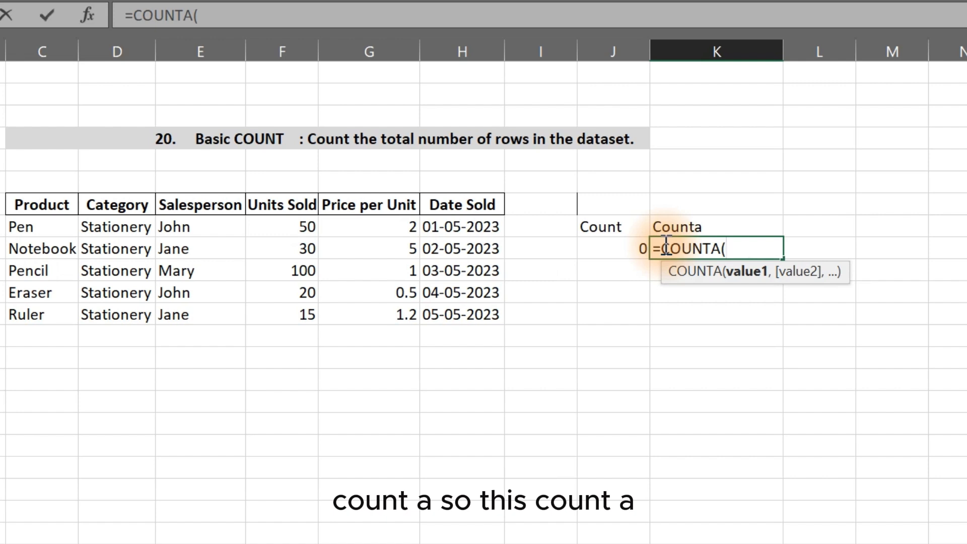
left_click_drag(124, 227, 119, 319)
type(")")
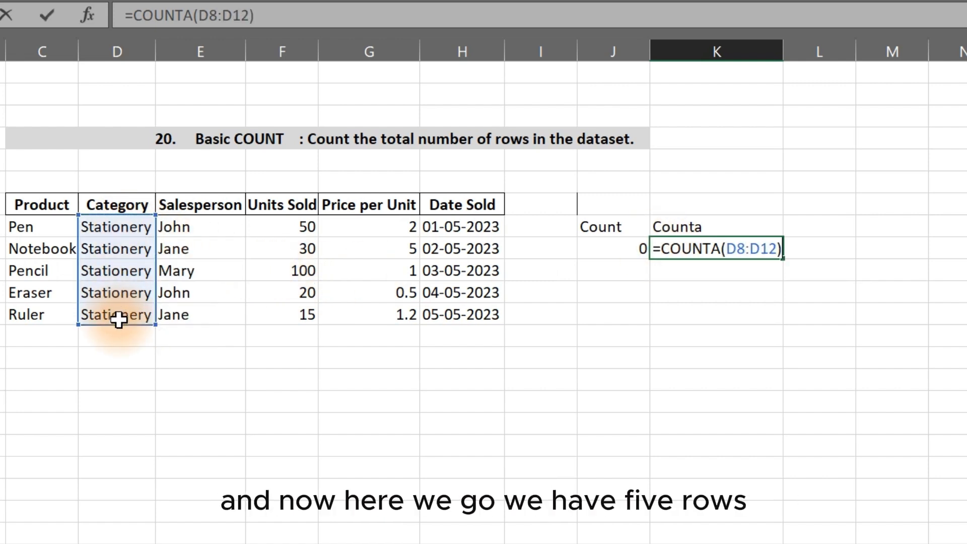
key("Return")
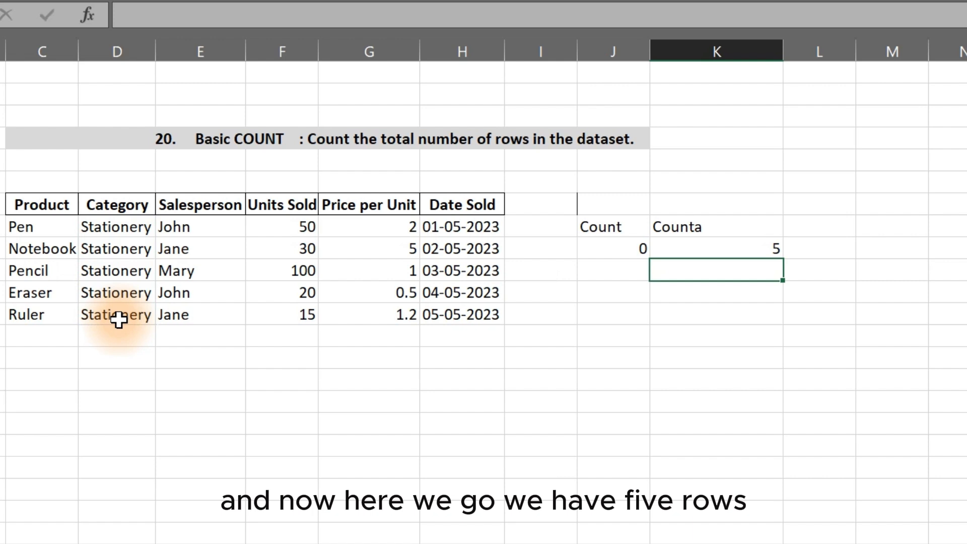
Step: Change the range of the COUNT formula in J9 to the Units Sold values, F8:F12
double_click(630, 251)
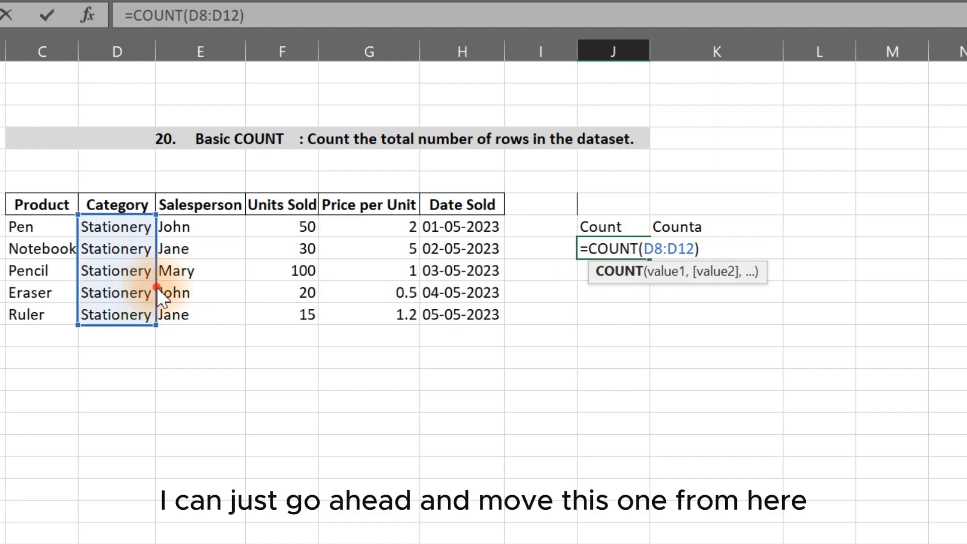
left_click_drag(156, 287, 292, 283)
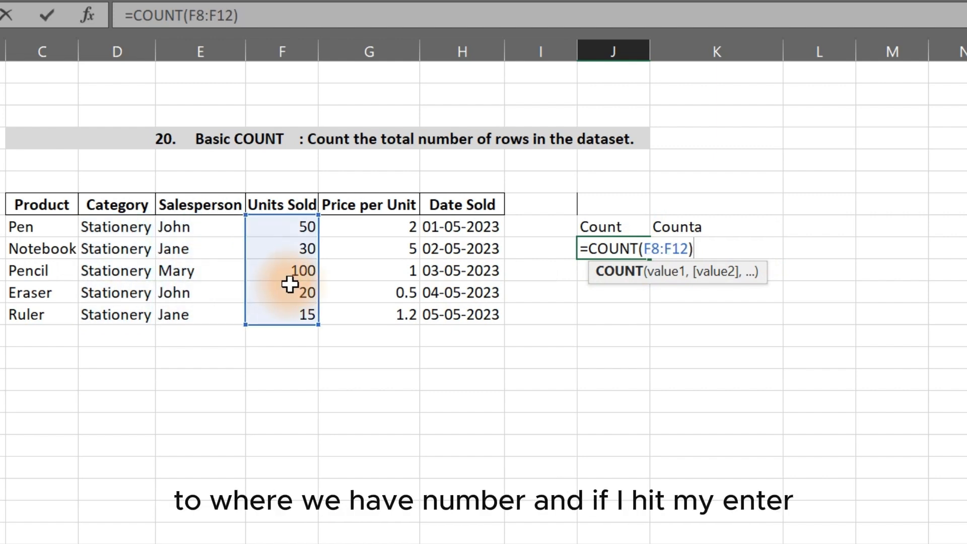
key("Return")
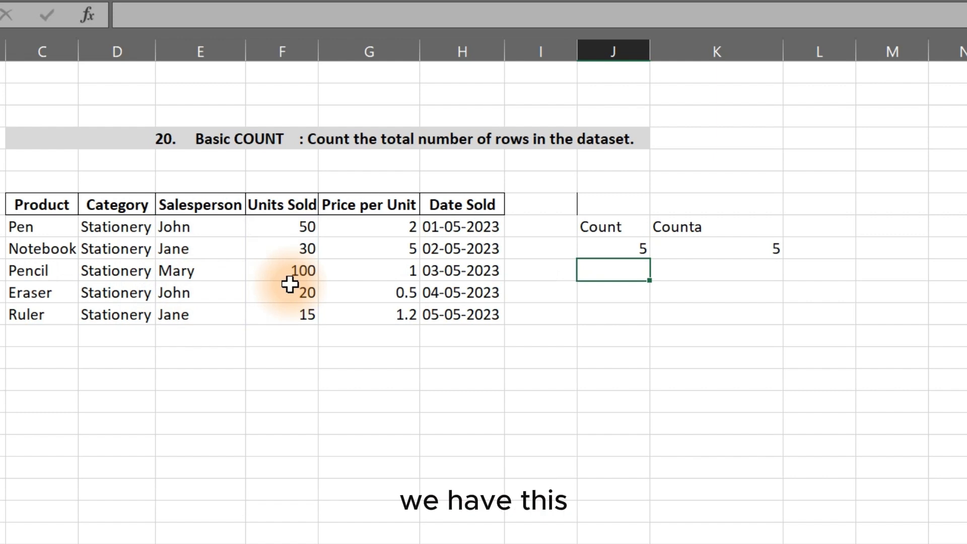
Step: Enter the headings "Number" in J7 and "Text and Number" in K7 above the Count and Counta labels
left_click(607, 199)
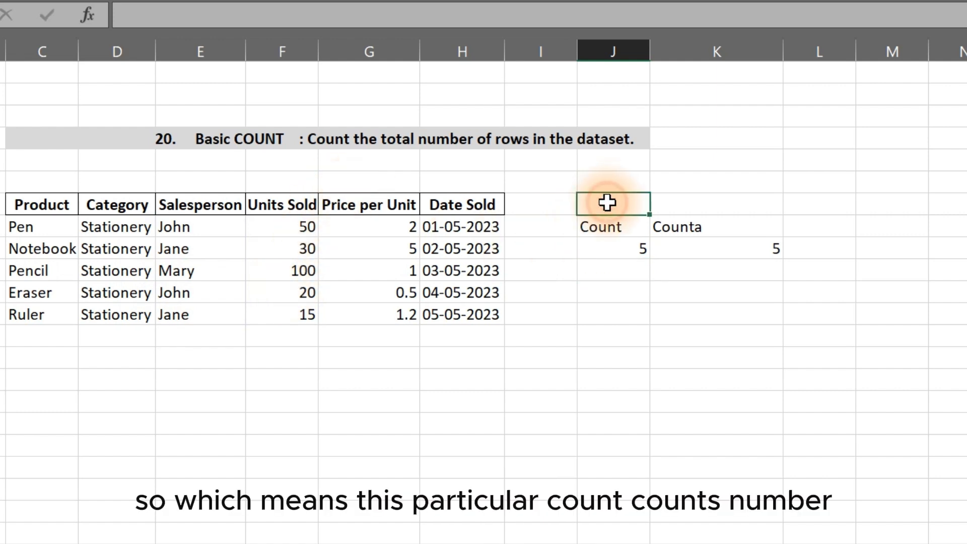
type("Number")
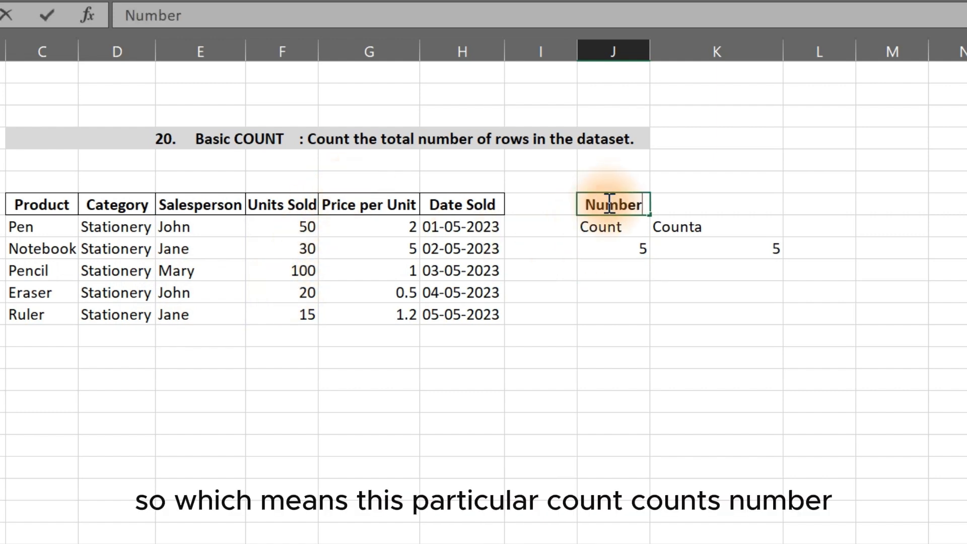
key("Up")
key("Right")
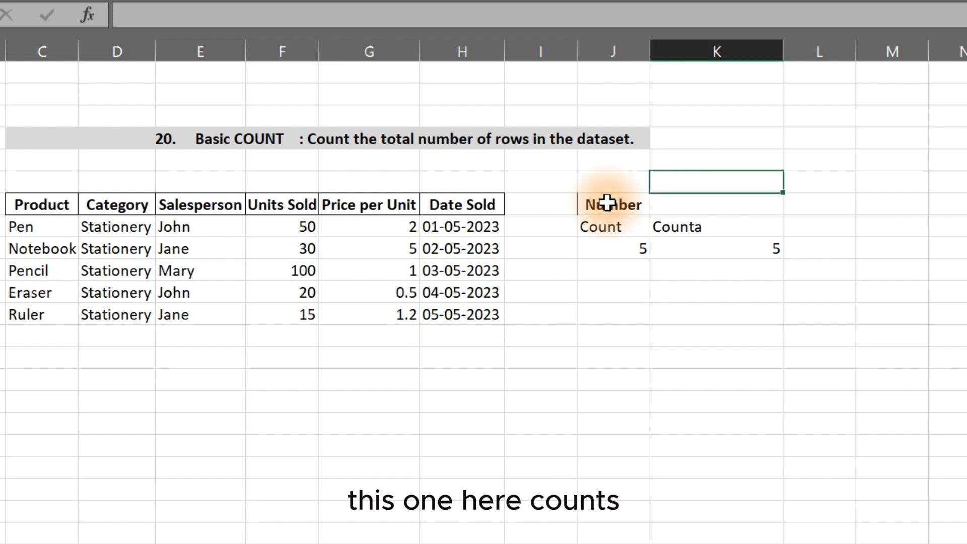
key("Down")
type("Te")
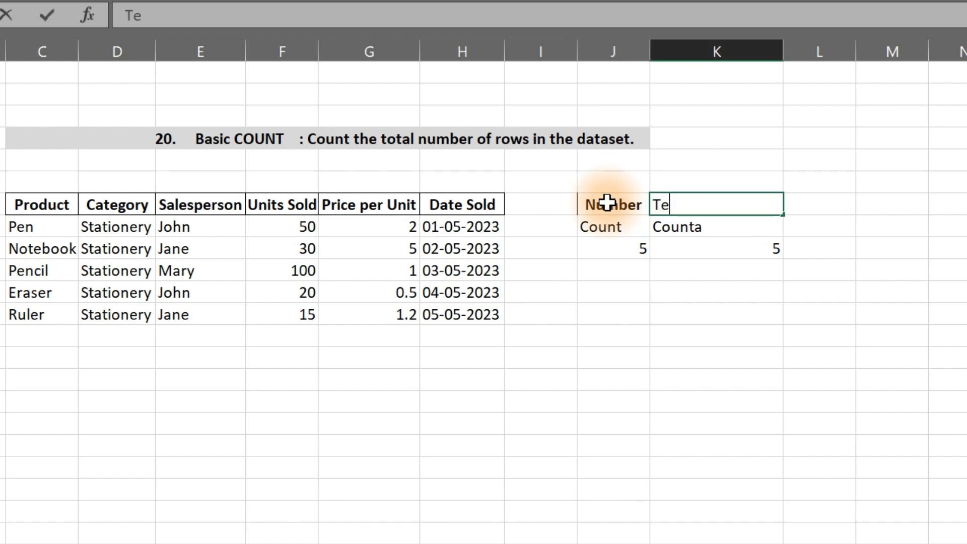
type("xt ")
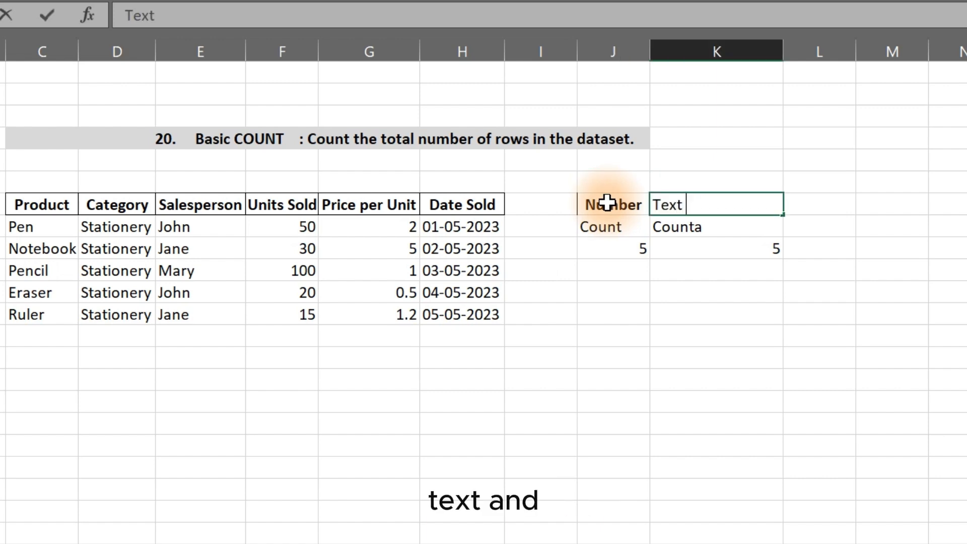
type("and Number")
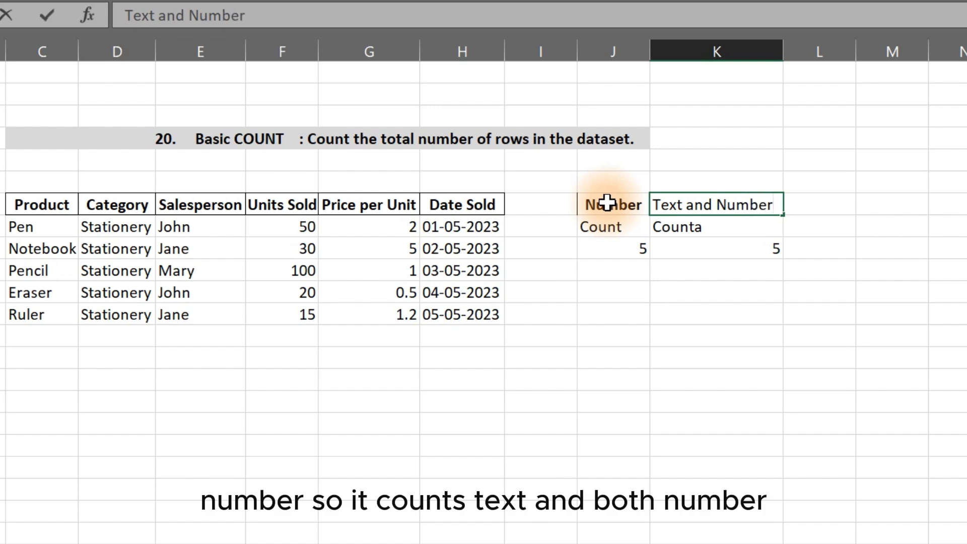
key("Return")
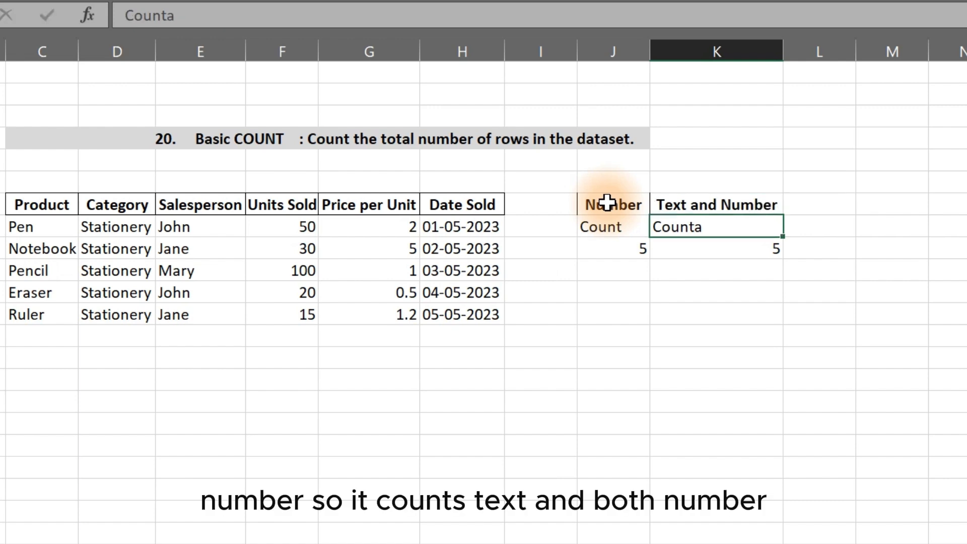